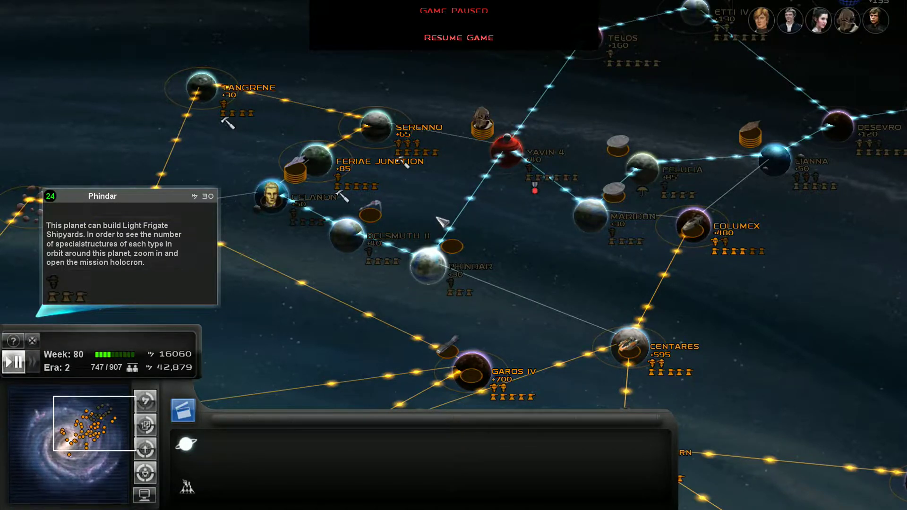
{"action": "scroll", "coordinate": [51, 234], "scroll_direction": "down", "scroll_amount": 1}
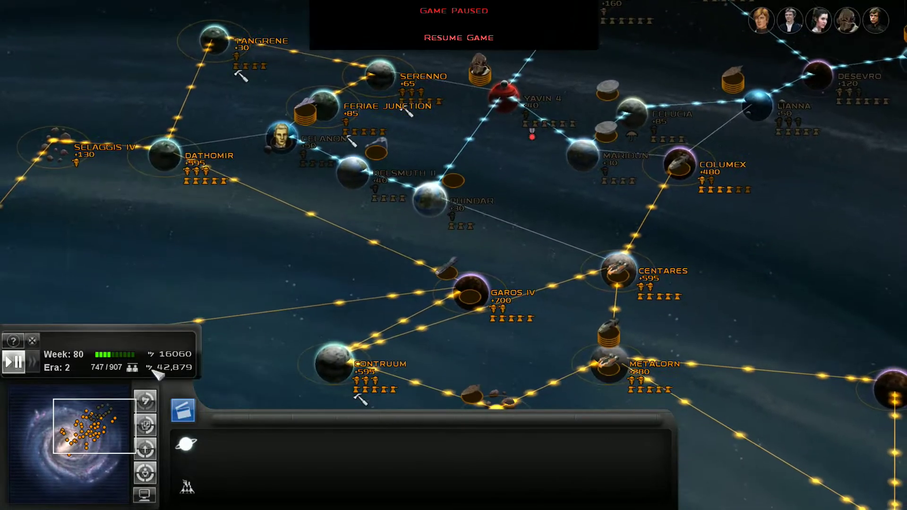
Step: Unpause the campaign and inspect the Centares and Metalorn garrisons
{"action": "left_click", "coordinate": [14, 362]}
{"action": "key", "text": "Right"}
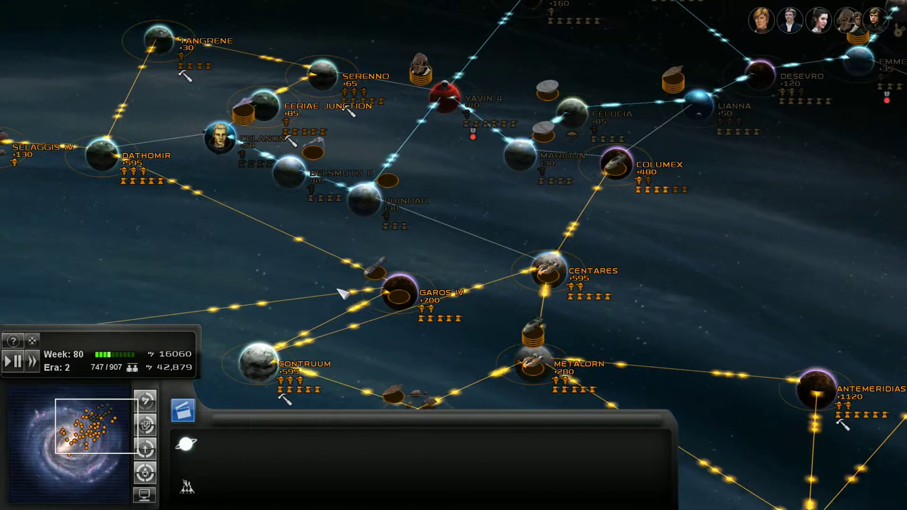
{"action": "key", "text": "Down"}
{"action": "key", "text": "Right"}
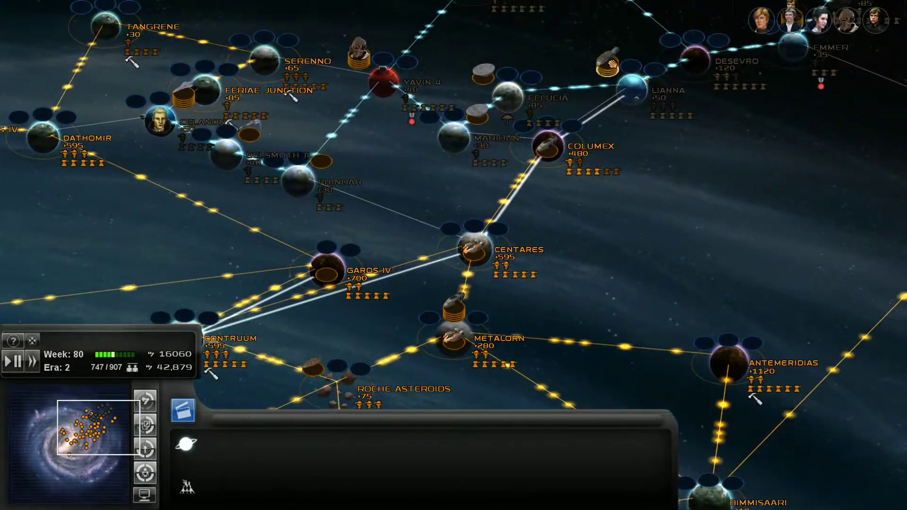
{"action": "key", "text": "Down"}
{"action": "key", "text": "Up"}
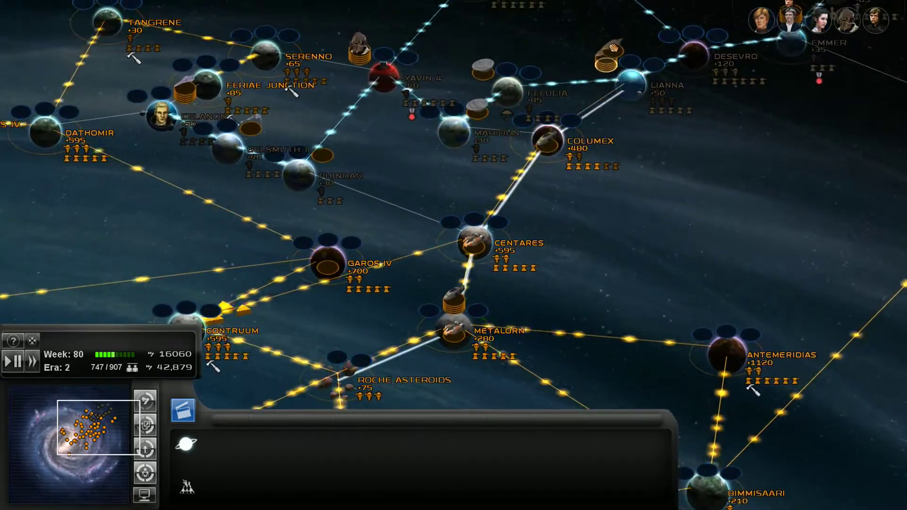
{"action": "key", "text": "Down"}
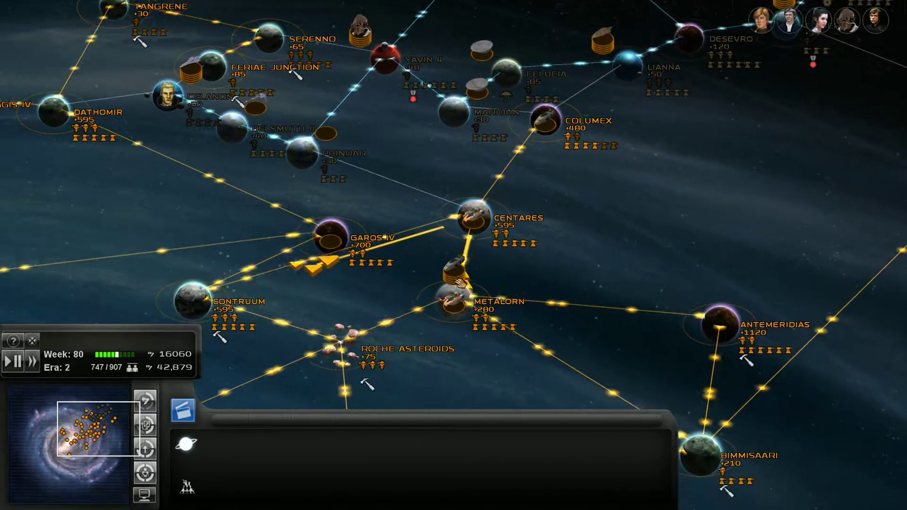
{"action": "left_click", "coordinate": [472, 219]}
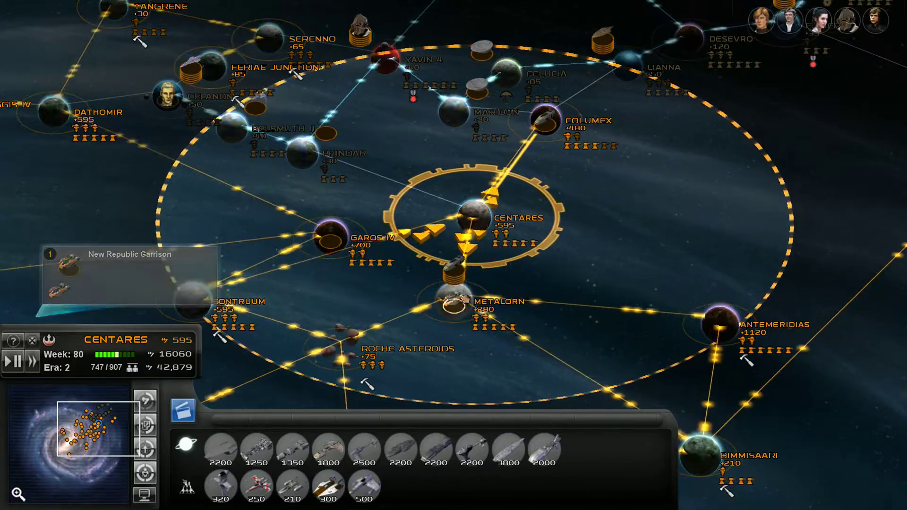
{"action": "left_click", "coordinate": [454, 298]}
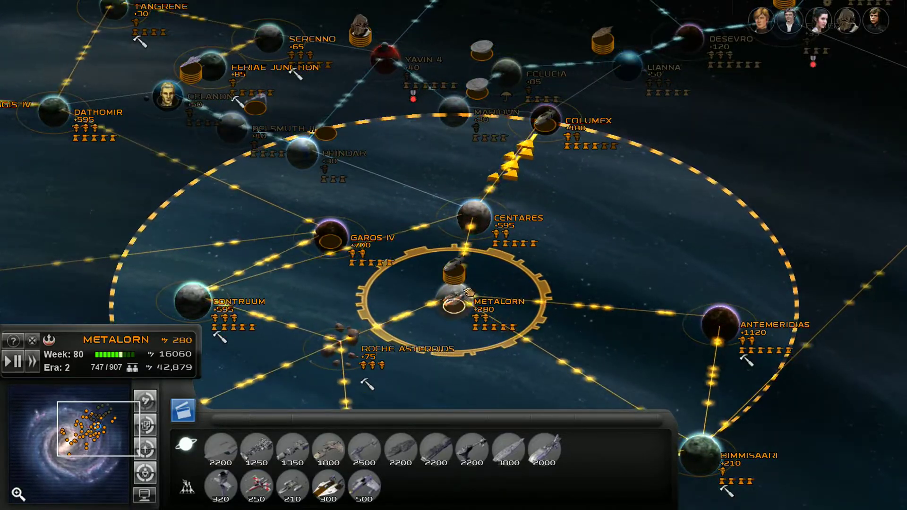
{"action": "scroll", "coordinate": [505, 261], "scroll_direction": "down", "scroll_amount": 2}
Step: Survey the galaxy map from Mon Calamari and New Alderaan to Tangrene and Dathomir
{"action": "key", "text": "Left"}
{"action": "key", "text": "Down"}
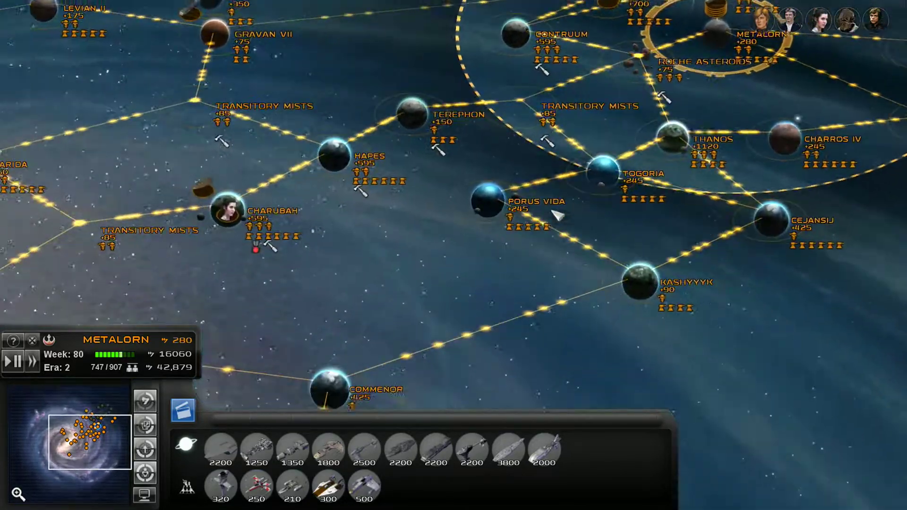
{"action": "key", "text": "Up"}
{"action": "key", "text": "Right"}
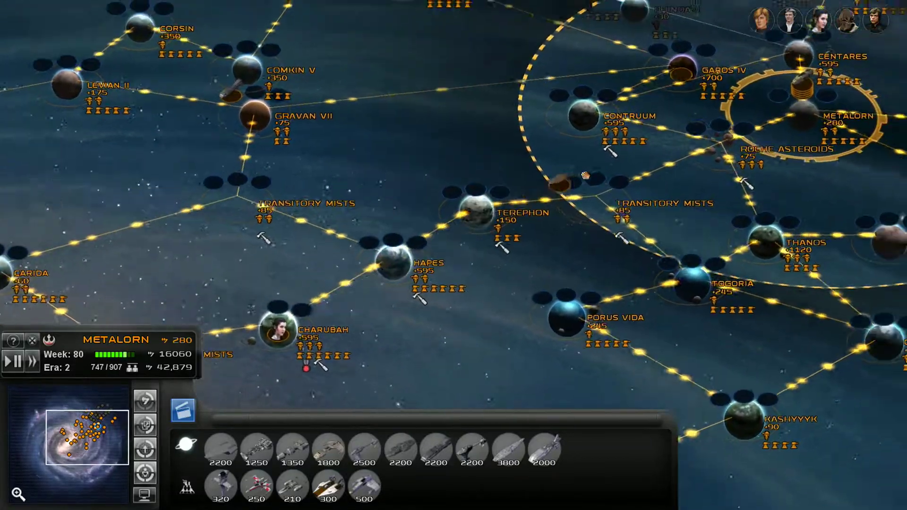
{"action": "key", "text": "Right"}
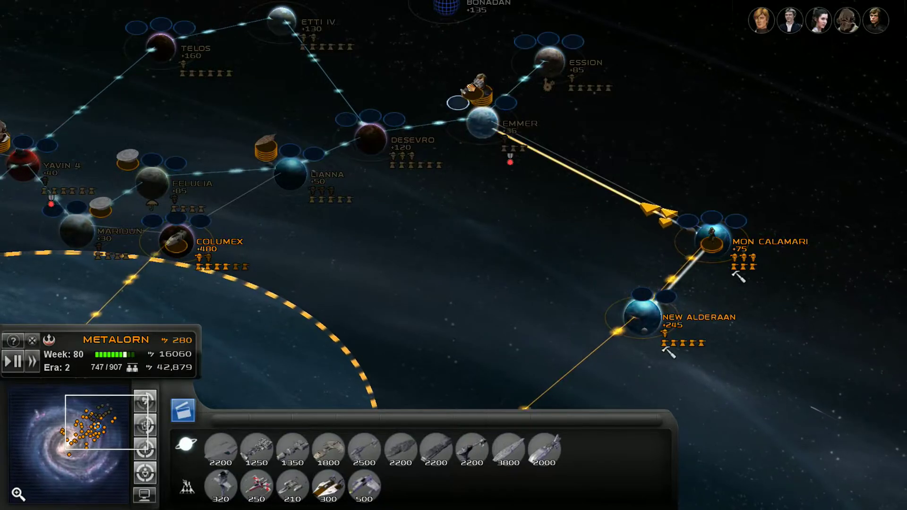
{"action": "key", "text": "Left"}
{"action": "key", "text": "Down"}
{"action": "key", "text": "Left"}
{"action": "key", "text": "Up"}
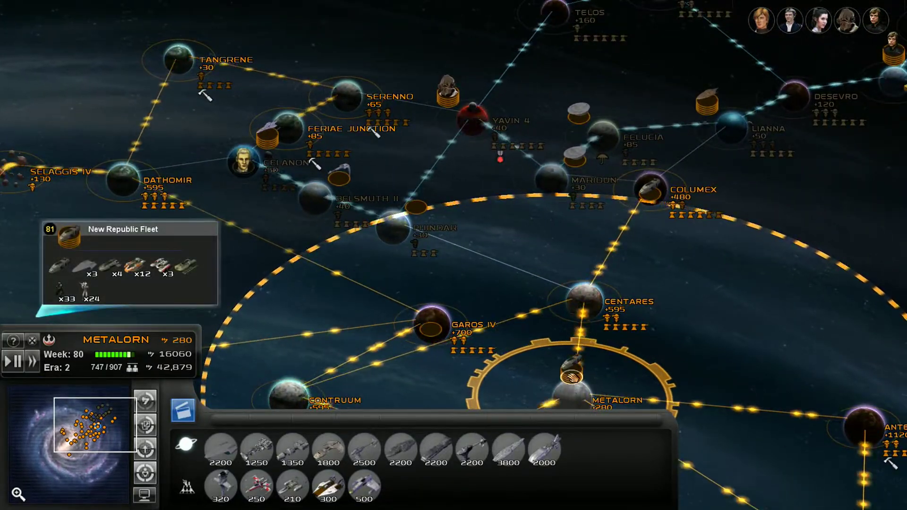
{"action": "key", "text": "Left"}
{"action": "key", "text": "Up"}
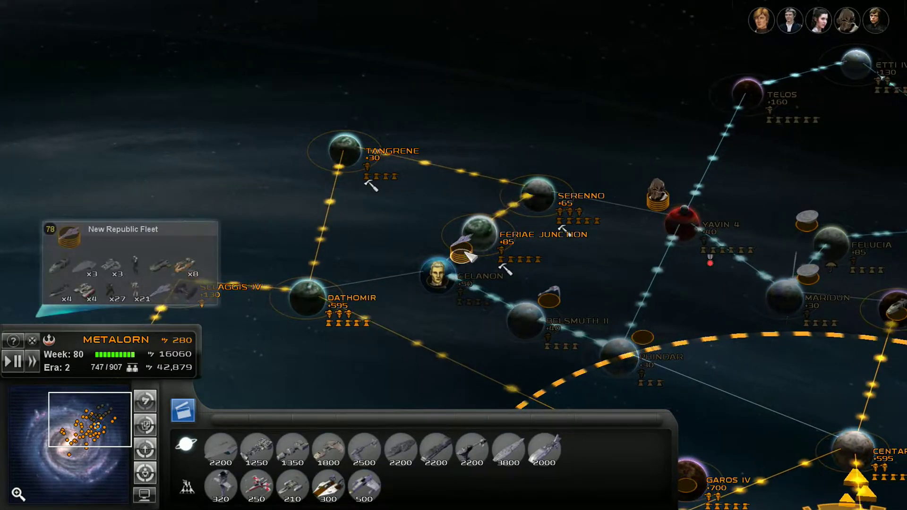
Step: Send the selected forces to invade Celanon and begin the land battle
{"action": "left_click", "coordinate": [465, 252]}
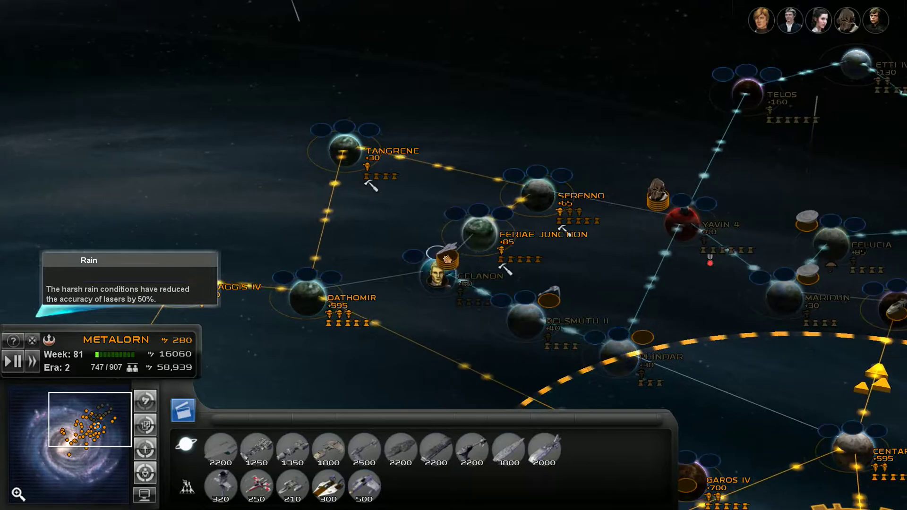
{"action": "left_click", "coordinate": [507, 215]}
{"action": "left_click", "coordinate": [389, 34]}
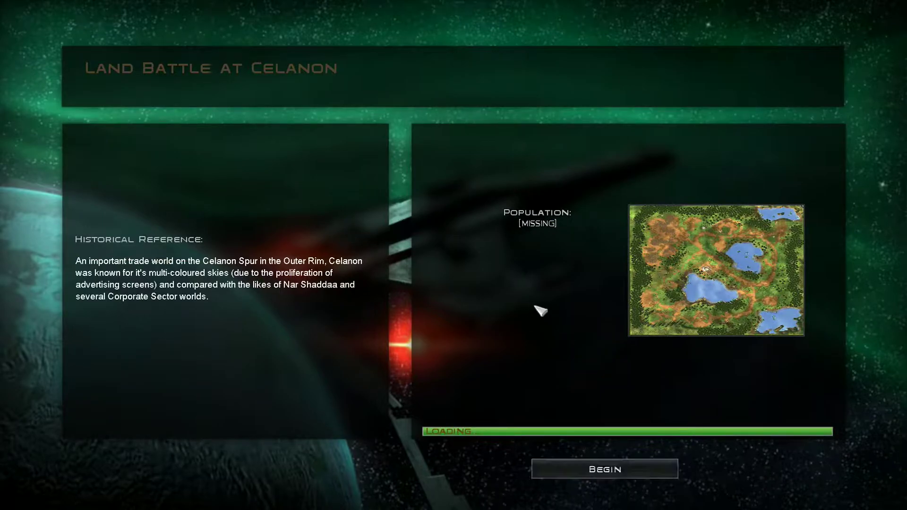
Step: Start the Celanon battle, select the starting infantry squad, and pause
{"action": "left_click", "coordinate": [545, 468]}
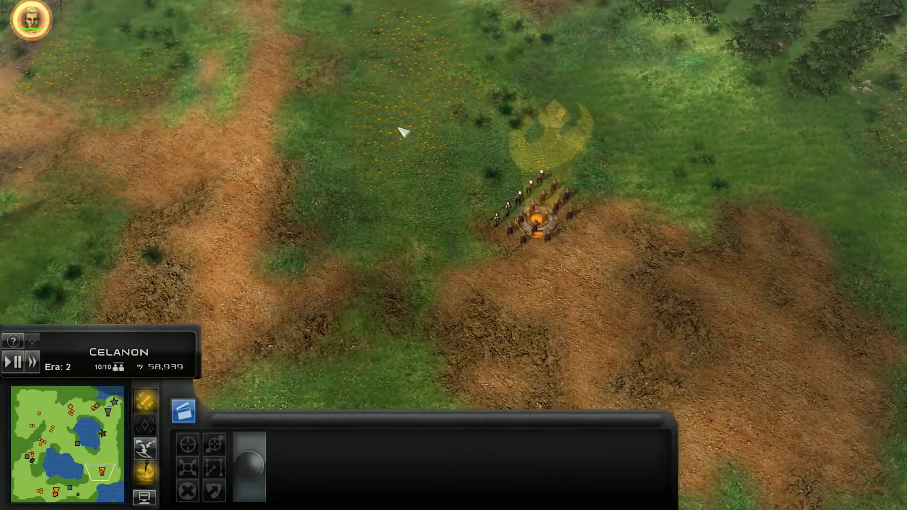
{"action": "left_click_drag", "start_coordinate": [403, 132], "coordinate": [603, 277]}
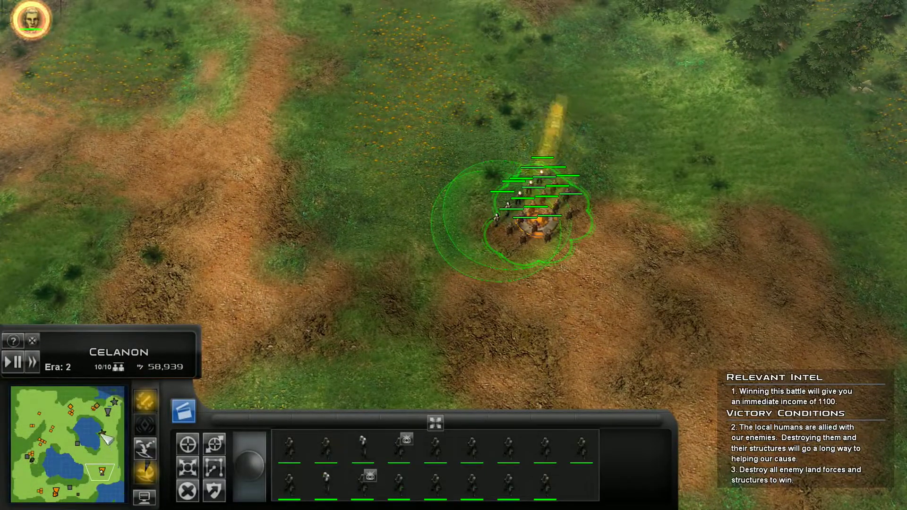
{"action": "key", "text": "p"}
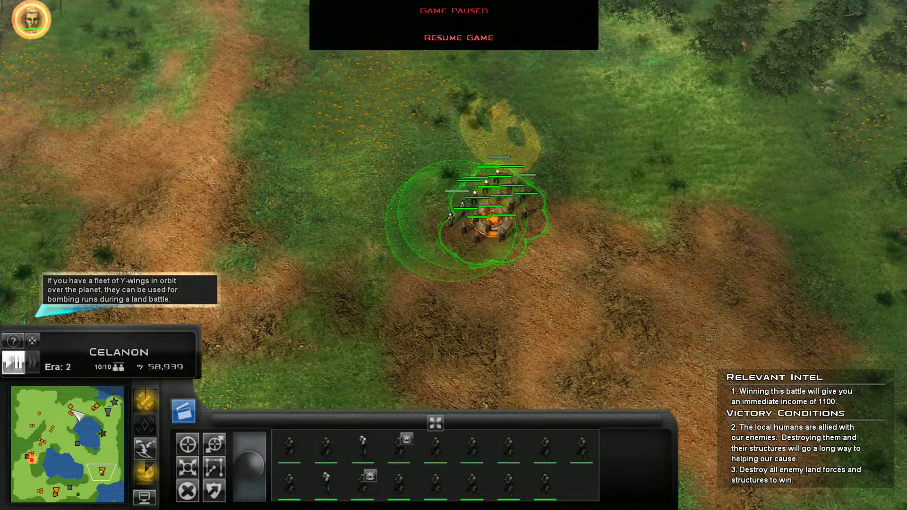
Step: Scout the enemy tanks to the north, then the bunker, hut and landing area
{"action": "left_click", "coordinate": [76, 411]}
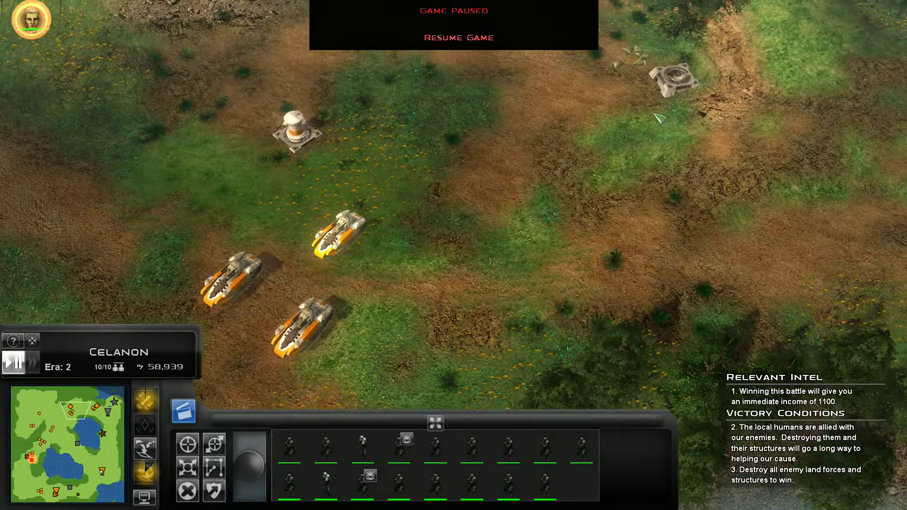
{"action": "key", "text": "Up"}
{"action": "key", "text": "Down"}
{"action": "key", "text": "Left"}
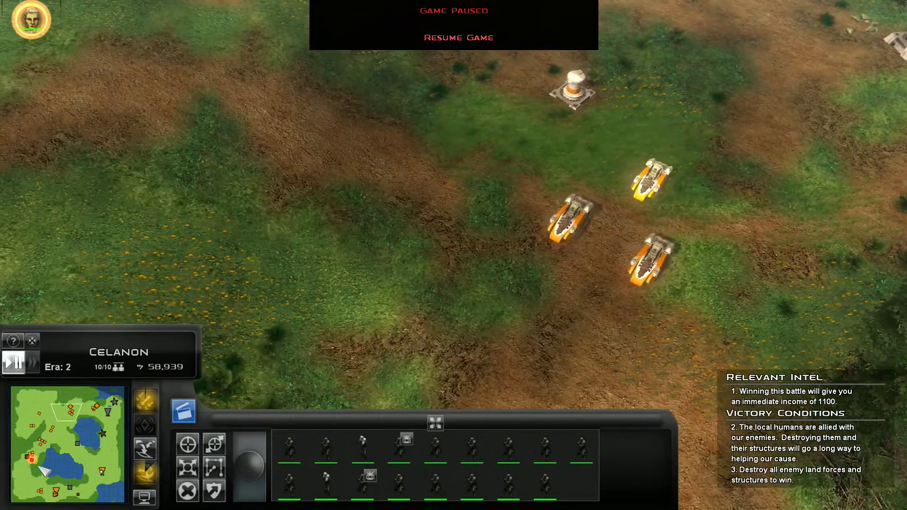
{"action": "key", "text": "Down"}
{"action": "key", "text": "Left"}
{"action": "key", "text": "Down"}
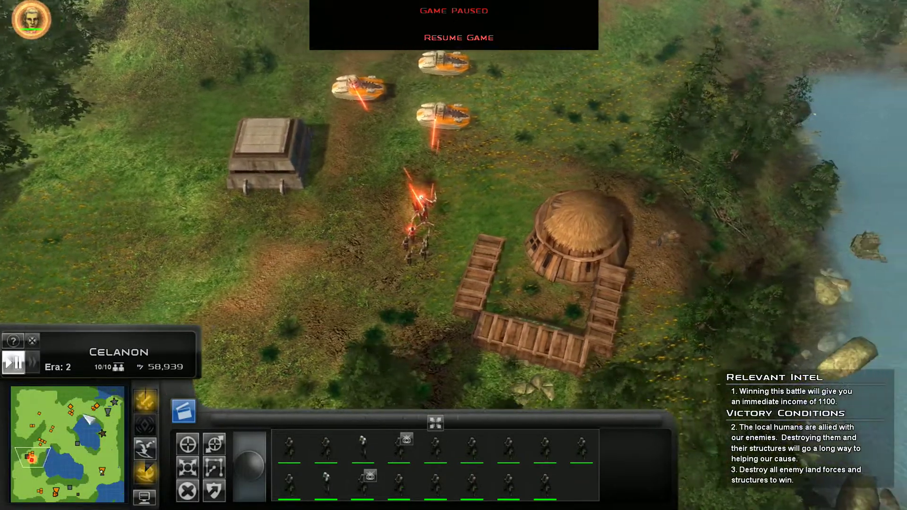
{"action": "key", "text": "Up"}
{"action": "key", "text": "Down"}
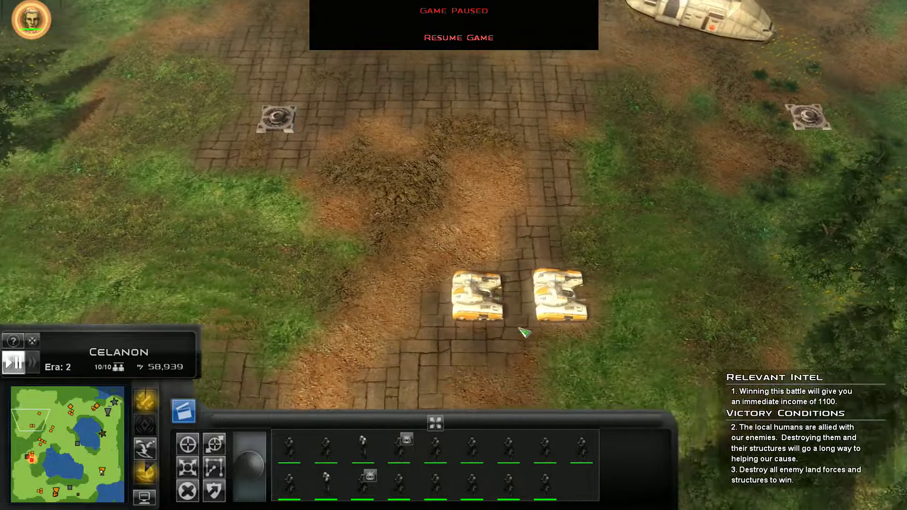
Step: Box-select the two hover tanks, clear the selection, and return to the starting squad
{"action": "left_click", "coordinate": [462, 287]}
{"action": "left_click_drag", "start_coordinate": [462, 287], "coordinate": [617, 334]}
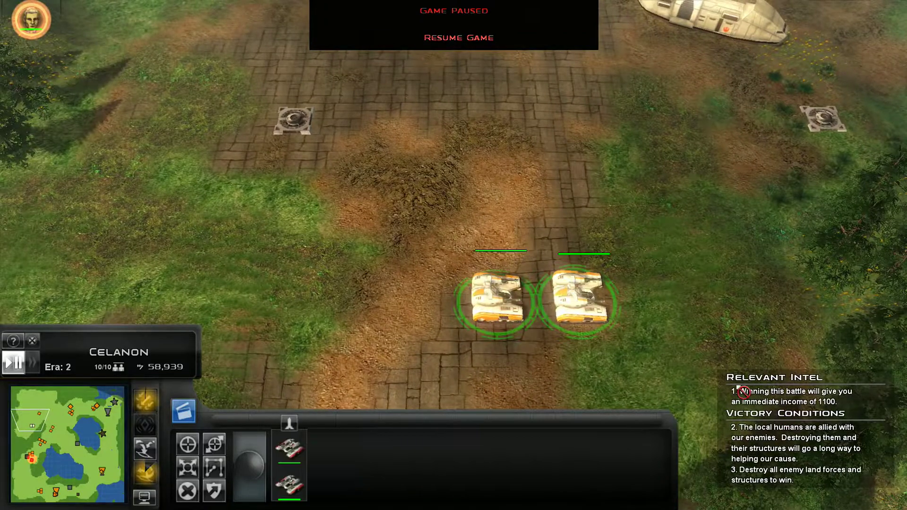
{"action": "key", "text": "Escape"}
{"action": "left_click", "coordinate": [110, 481]}
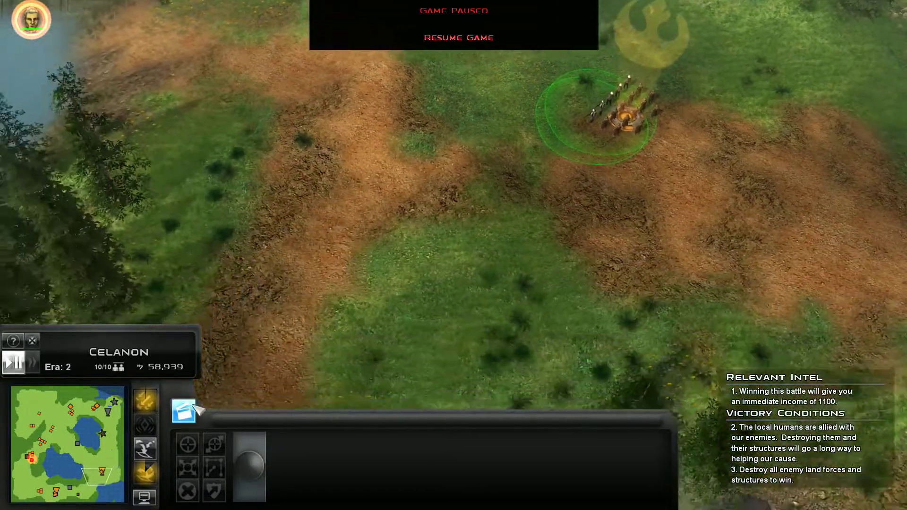
Step: Box-select the three hover tanks, then inspect the enemy vehicle and infantry groups 1 and 2
{"action": "key", "text": "Down"}
{"action": "key", "text": "Left"}
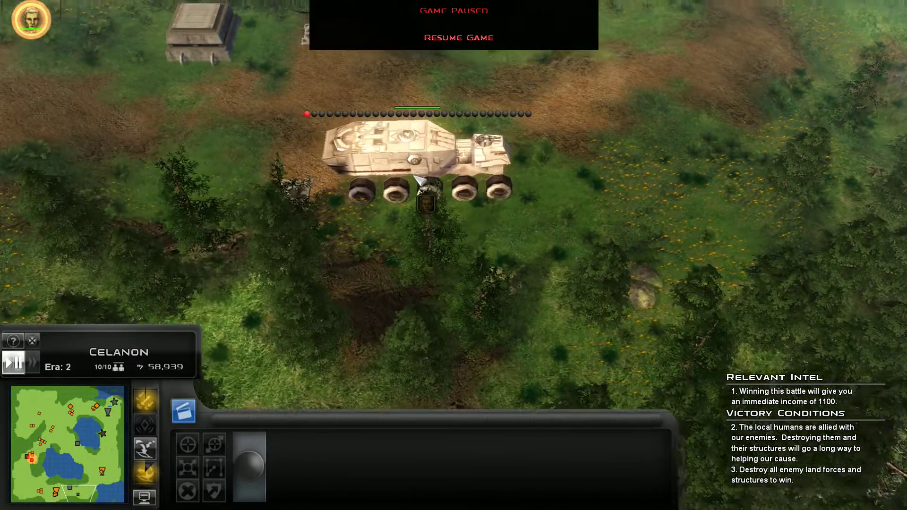
{"action": "scroll", "coordinate": [461, 220], "scroll_direction": "up", "scroll_amount": 2}
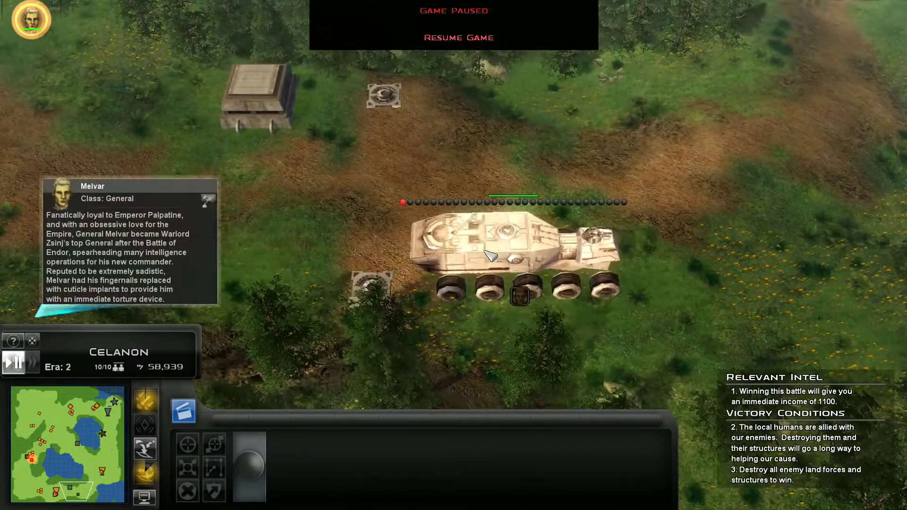
{"action": "key", "text": "ctrl+a"}
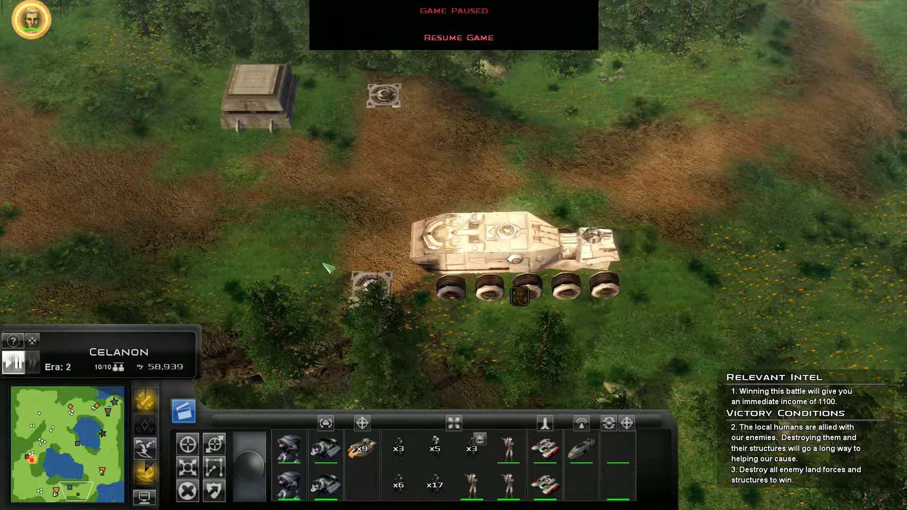
{"action": "left_click", "coordinate": [54, 490]}
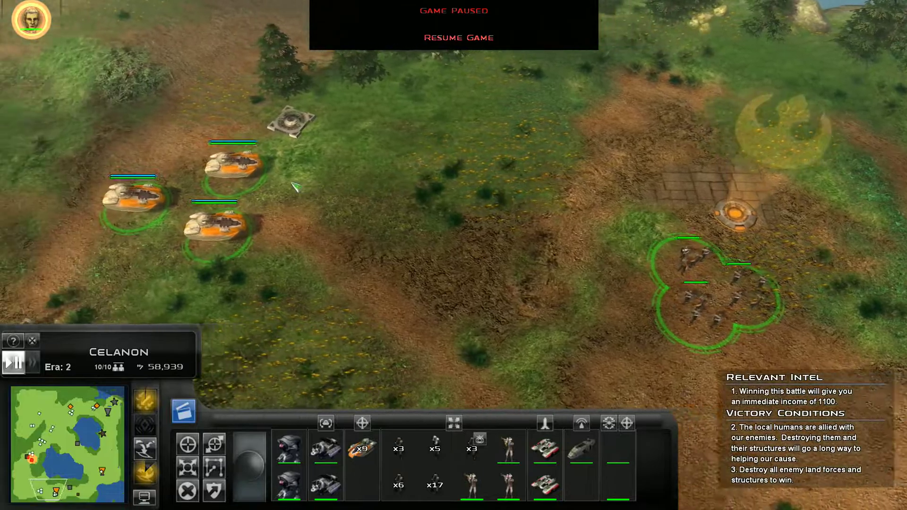
{"action": "left_click_drag", "start_coordinate": [121, 76], "coordinate": [551, 365]}
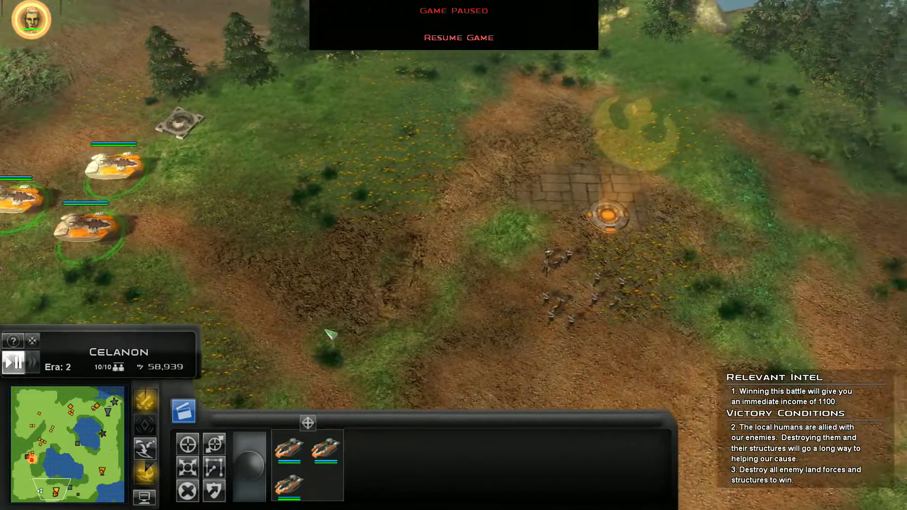
{"action": "left_click", "coordinate": [808, 273]}
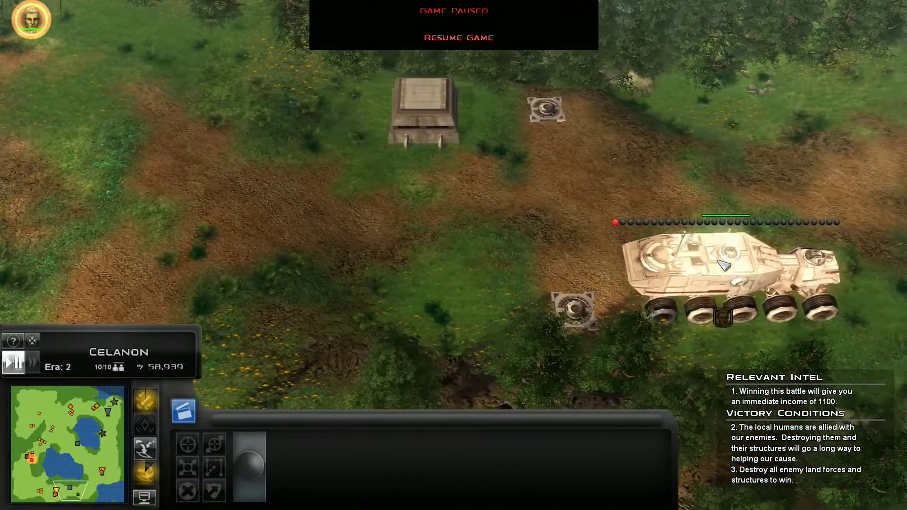
{"action": "mouse_move", "coordinate": [731, 273]}
{"action": "key", "text": "1"}
{"action": "key", "text": "1"}
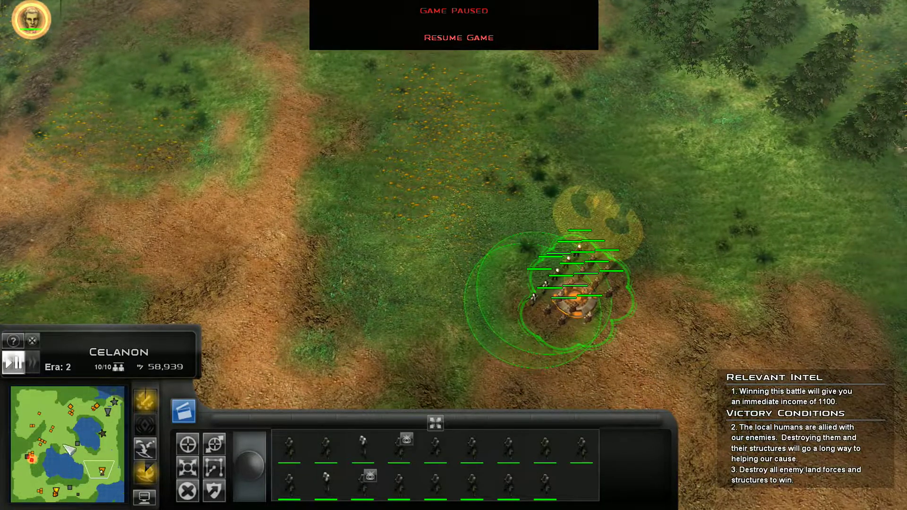
{"action": "key", "text": "2"}
{"action": "key", "text": "2"}
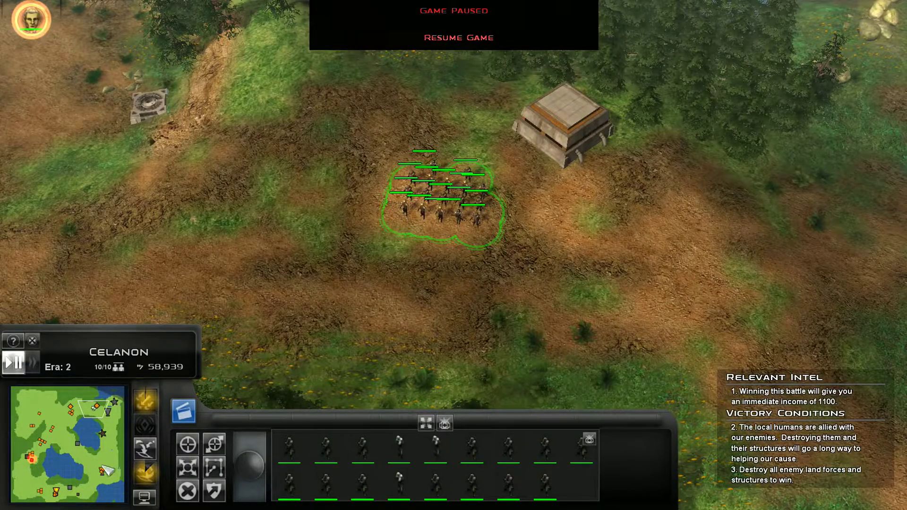
Step: Select the three hover tanks and the infantry squad, scouting the lakeside building and mining facility
{"action": "left_click", "coordinate": [76, 418]}
{"action": "left_click_drag", "start_coordinate": [364, 139], "coordinate": [530, 316]}
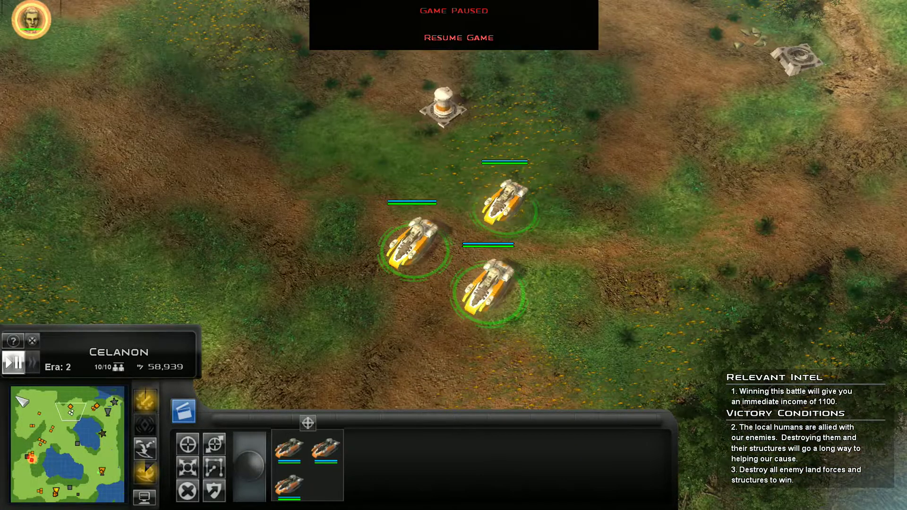
{"action": "left_click", "coordinate": [106, 431]}
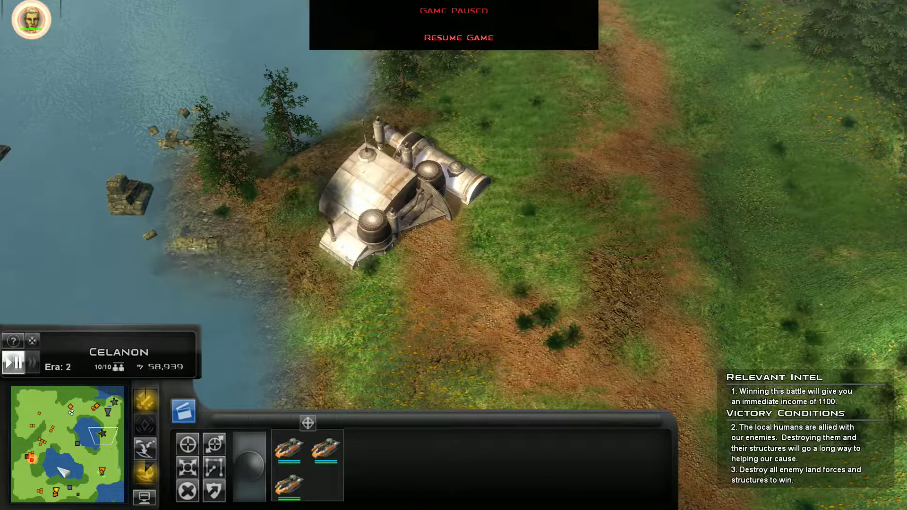
{"action": "left_click", "coordinate": [100, 411]}
{"action": "left_click_drag", "start_coordinate": [461, 142], "coordinate": [552, 363]}
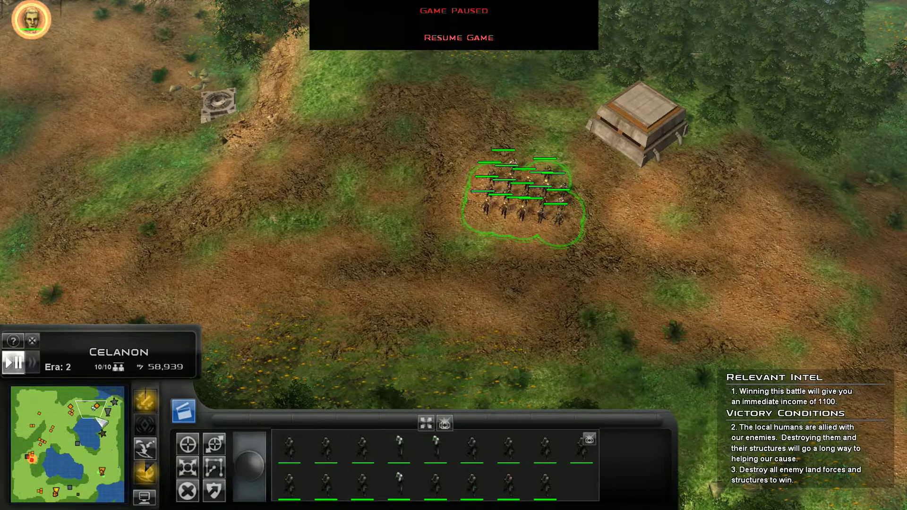
{"action": "left_click", "coordinate": [108, 408]}
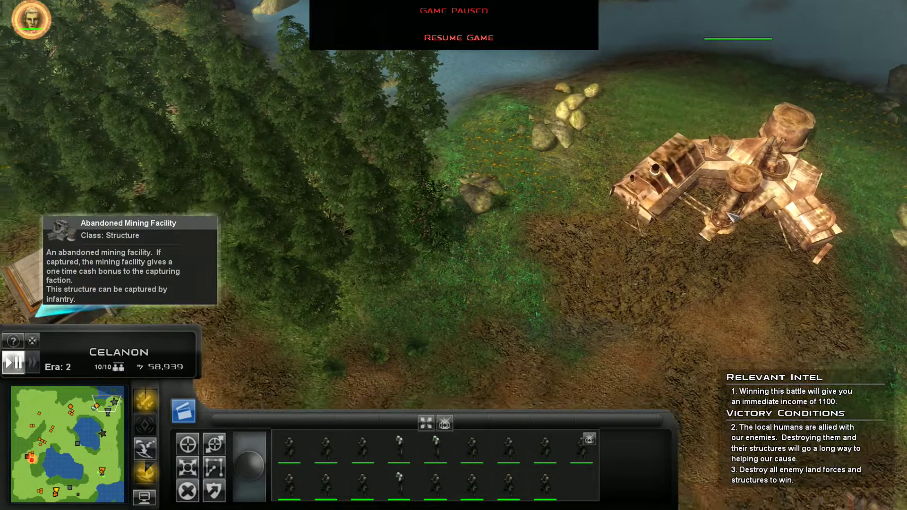
Step: Survey toward the large base and reselect the three hover tanks
{"action": "key", "text": "Down"}
{"action": "key", "text": "Down"}
{"action": "key", "text": "Down"}
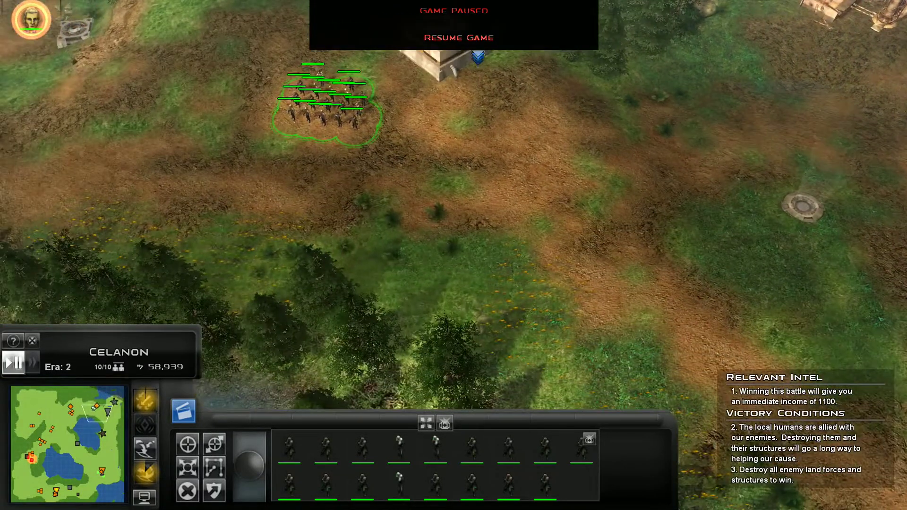
{"action": "key", "text": "Right"}
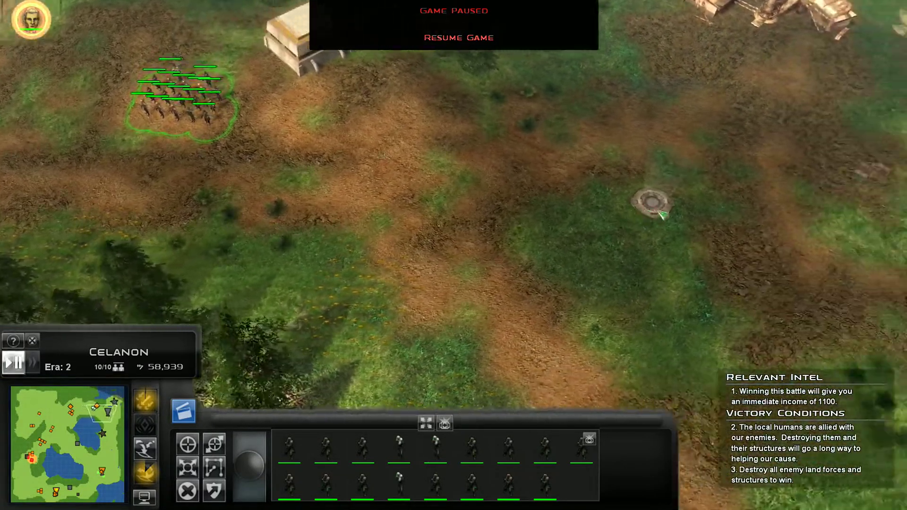
{"action": "key", "text": "Up"}
{"action": "left_click", "coordinate": [537, 230]}
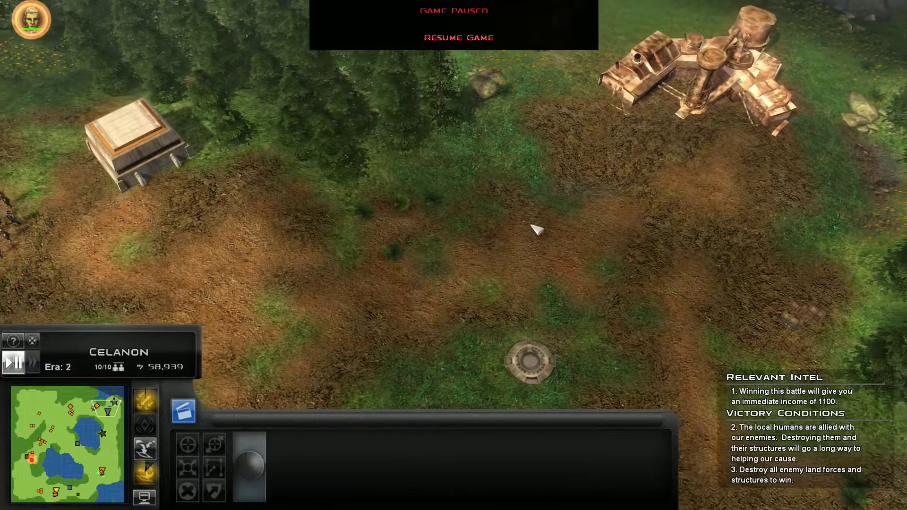
{"action": "key", "text": "Left"}
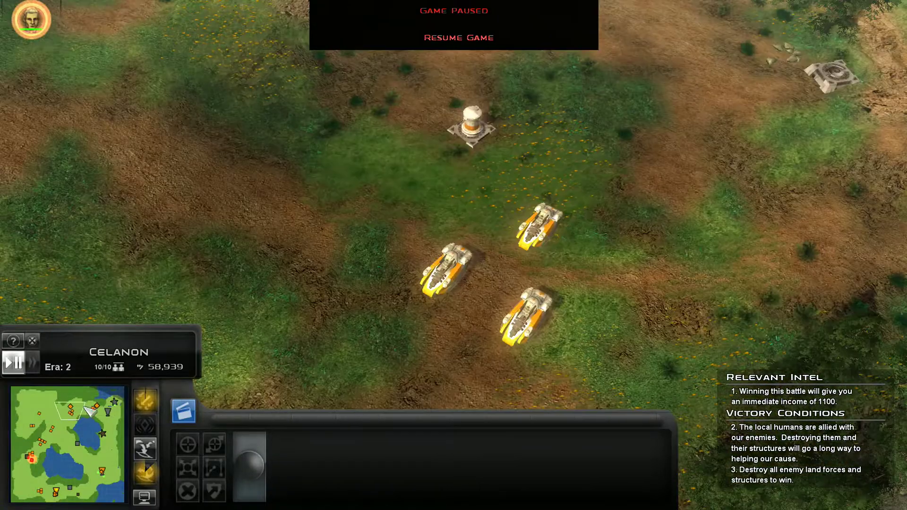
{"action": "mouse_move", "coordinate": [325, 64]}
{"action": "left_mouse_down"}
{"action": "mouse_move", "coordinate": [615, 383]}
{"action": "mouse_move", "coordinate": [637, 397]}
{"action": "left_mouse_up"}
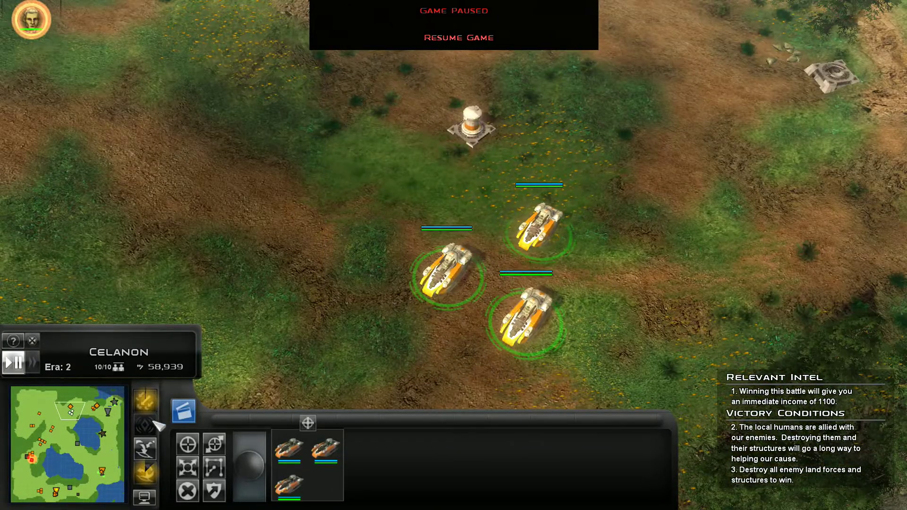
Step: Select the shuttle at the landing pads and the two tanks beside it
{"action": "left_click", "coordinate": [119, 429]}
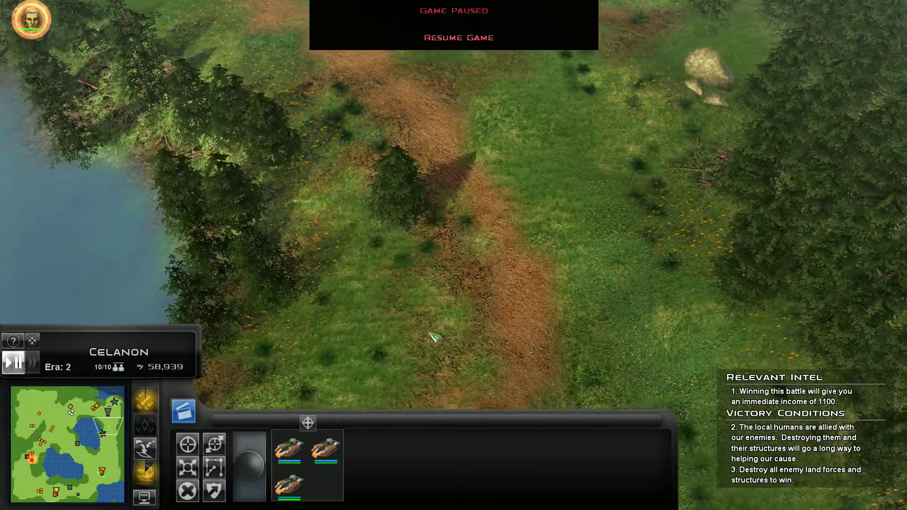
{"action": "left_click", "coordinate": [52, 415]}
{"action": "left_click_drag", "start_coordinate": [237, 146], "coordinate": [540, 332]}
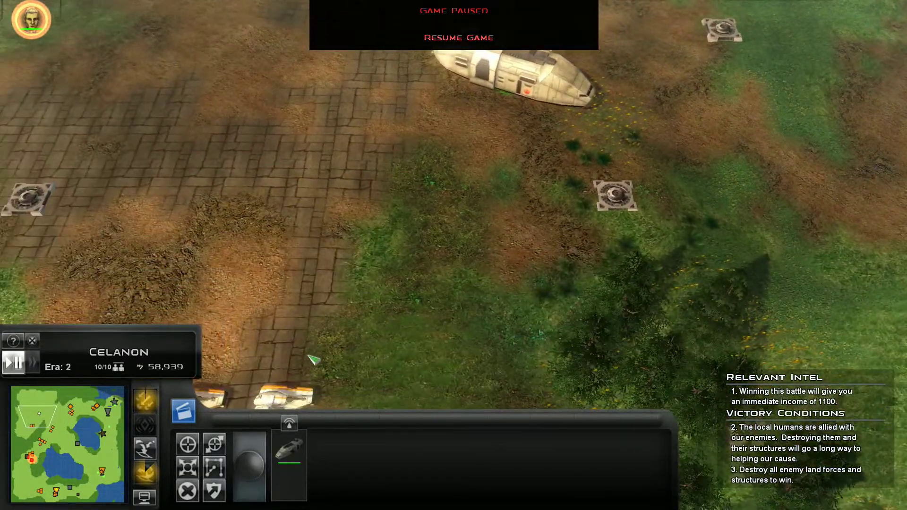
{"action": "scroll", "coordinate": [312, 359], "scroll_direction": "up", "scroll_amount": 2}
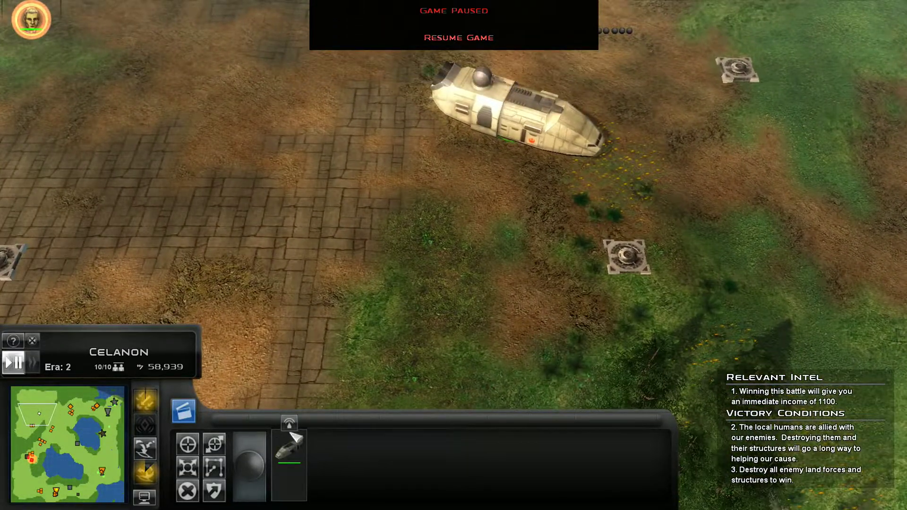
{"action": "key", "text": "Left"}
{"action": "key", "text": "Down"}
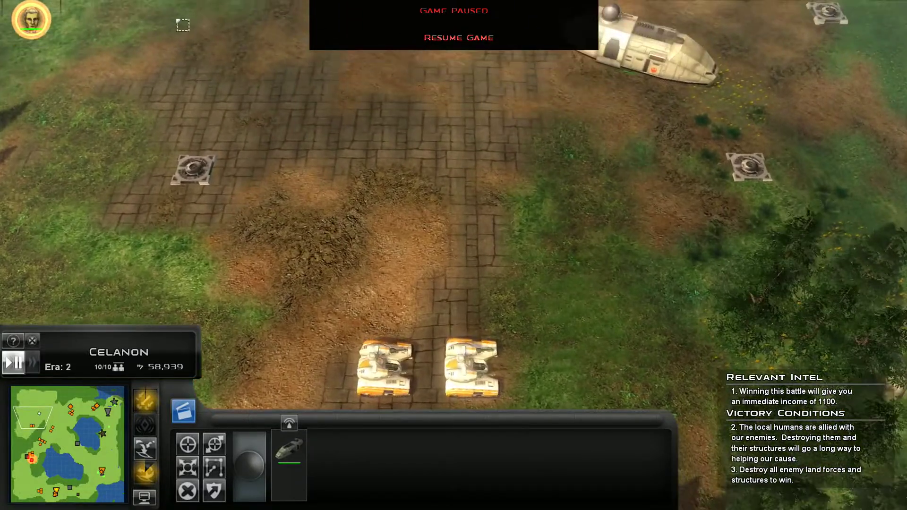
{"action": "left_click_drag", "start_coordinate": [182, 24], "coordinate": [578, 466]}
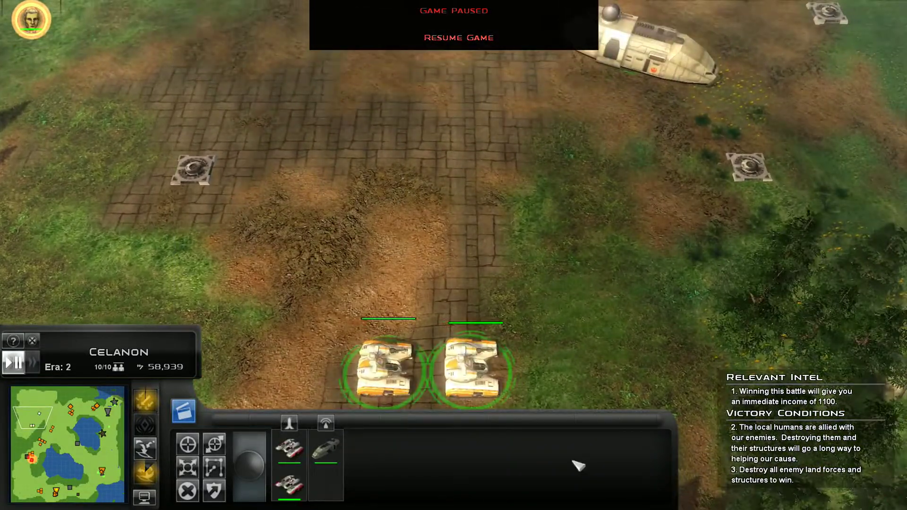
{"action": "left_click", "coordinate": [80, 445]}
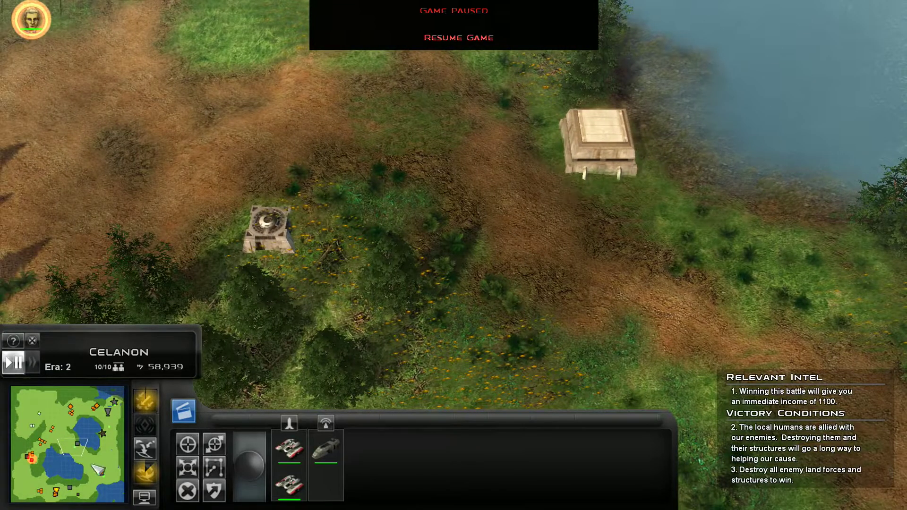
Step: Check groups 1 and 2, resume the battle, and select all three orange hovertanks
{"action": "key", "text": "1"}
{"action": "key", "text": "1"}
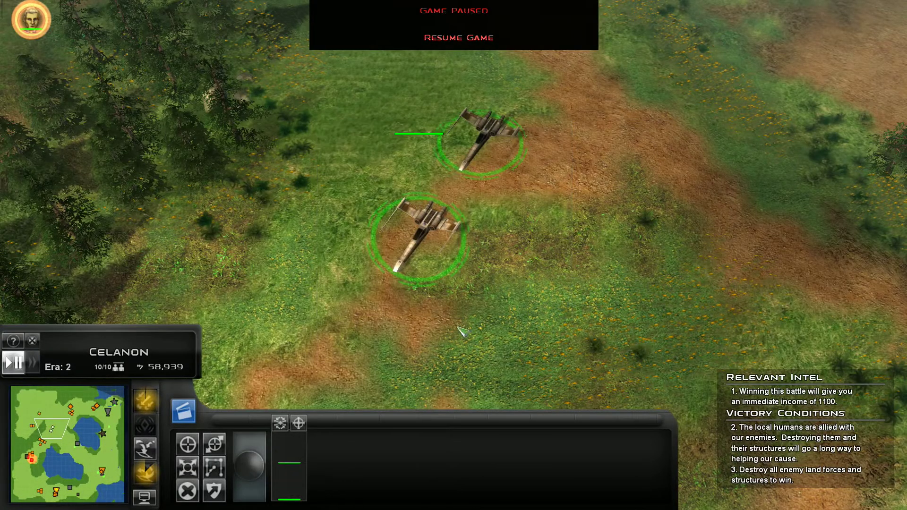
{"action": "left_click", "coordinate": [79, 484]}
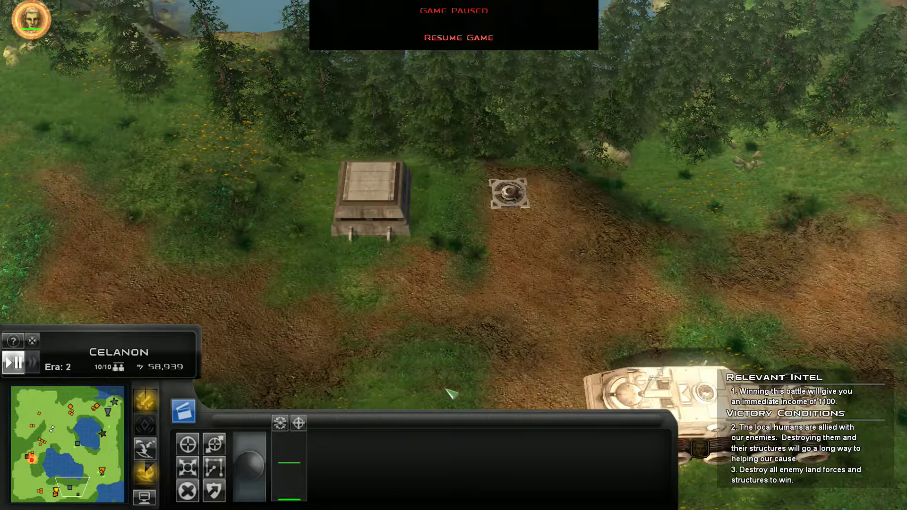
{"action": "key", "text": "2"}
{"action": "key", "text": "2"}
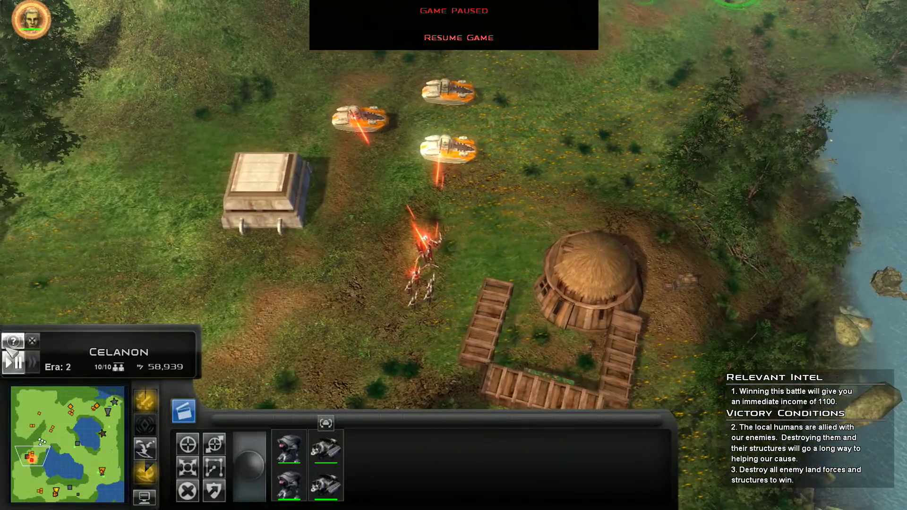
{"action": "left_click", "coordinate": [13, 362]}
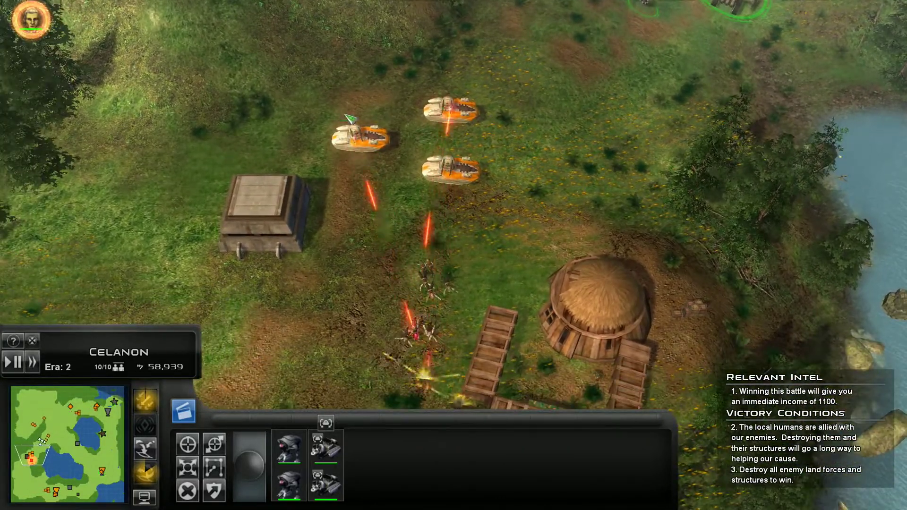
{"action": "double_click", "coordinate": [349, 119]}
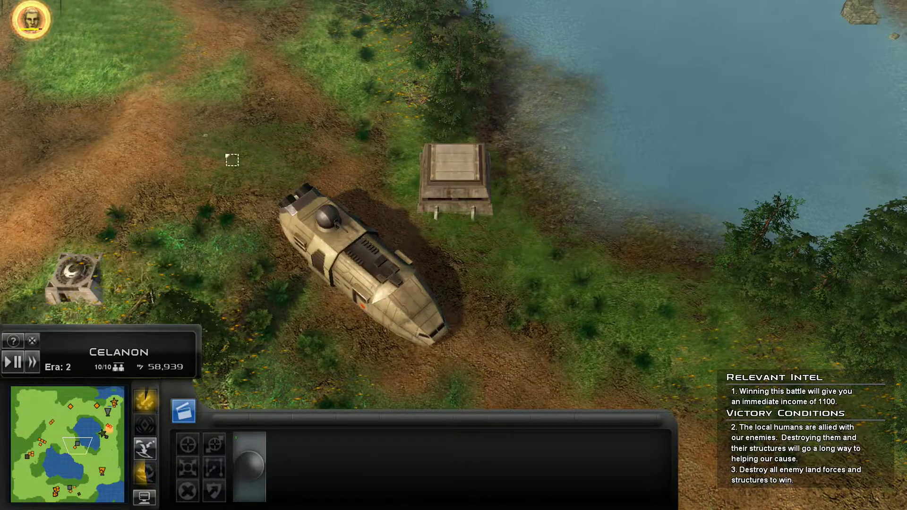
Step: Select the two hover tanks with hotkey 1 and briefly resume to attack the infantry
{"action": "key", "text": "p"}
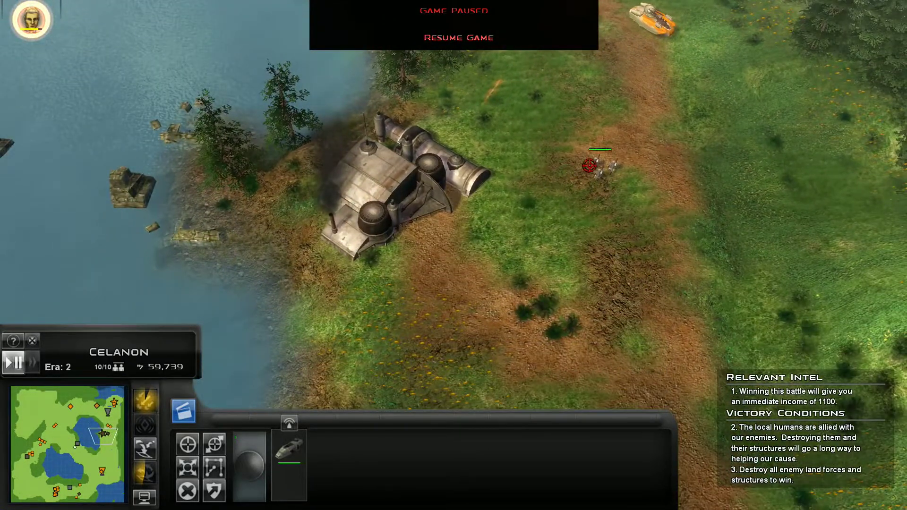
{"action": "key", "text": "1"}
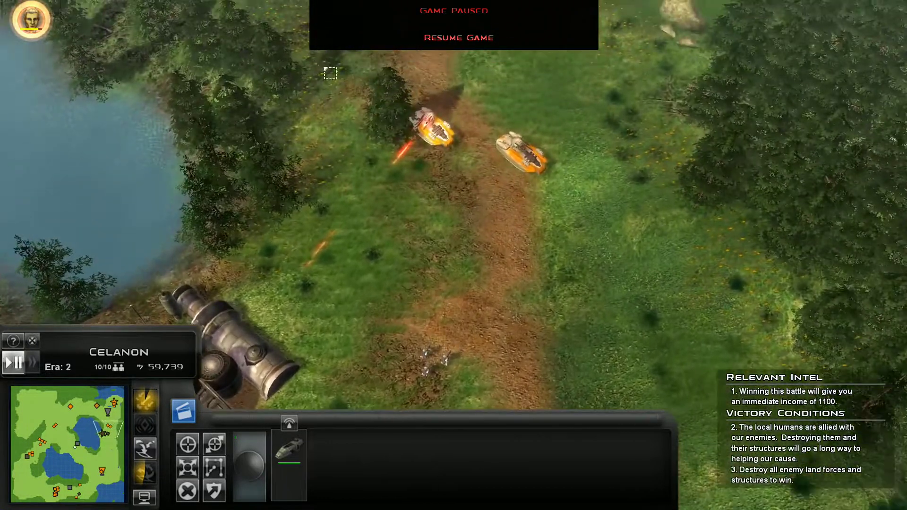
{"action": "key", "text": "p"}
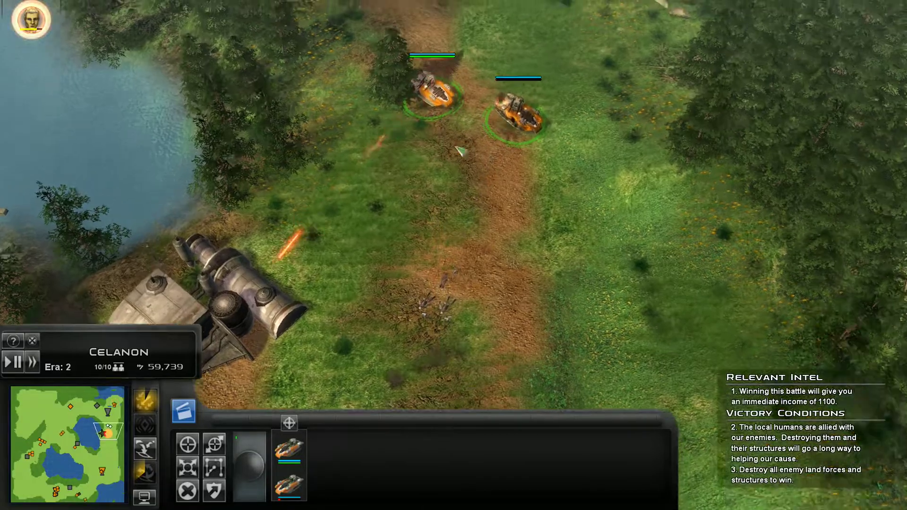
{"action": "scroll", "coordinate": [523, 98], "scroll_direction": "up", "scroll_amount": 3}
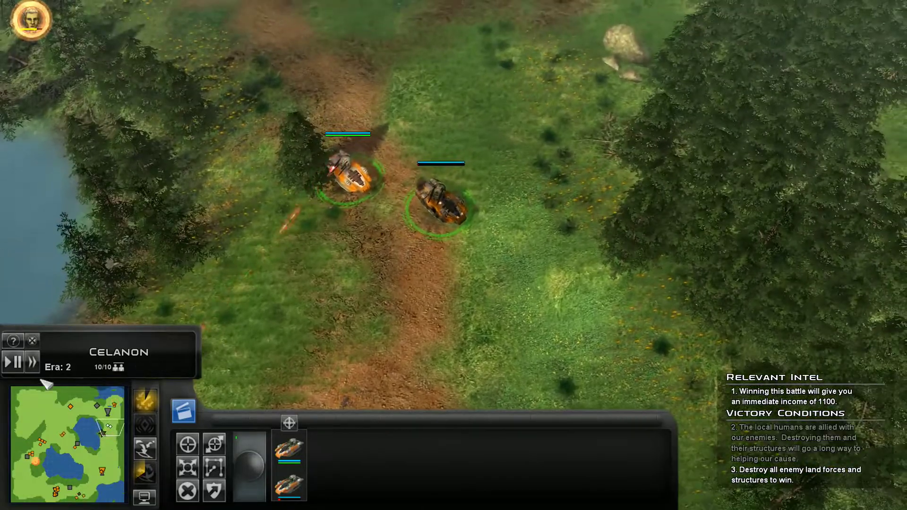
{"action": "key", "text": "p"}
Step: Select the infantry squad near the burning enemy base and check on the two hover tanks
{"action": "key", "text": "Up"}
{"action": "key", "text": "Up"}
{"action": "key", "text": "Up"}
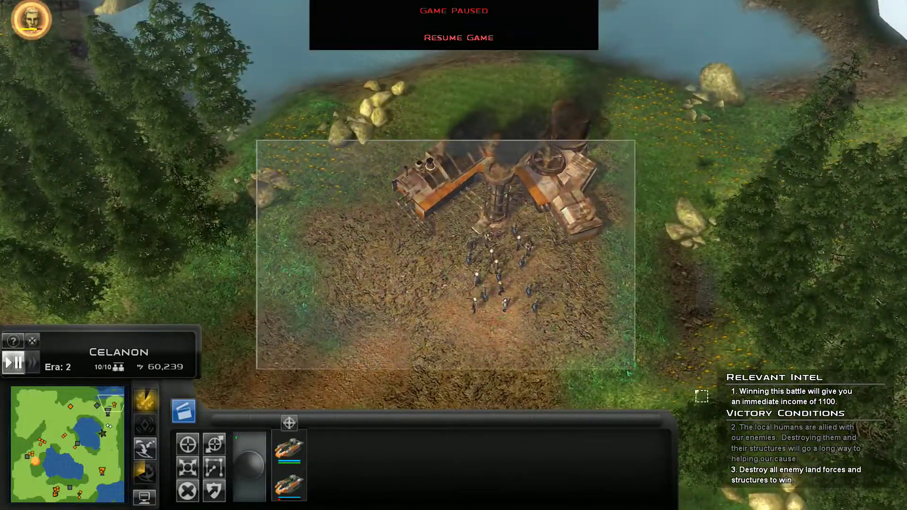
{"action": "left_click_drag", "start_coordinate": [257, 141], "coordinate": [633, 369]}
{"action": "key", "text": "Down"}
{"action": "key", "text": "Down"}
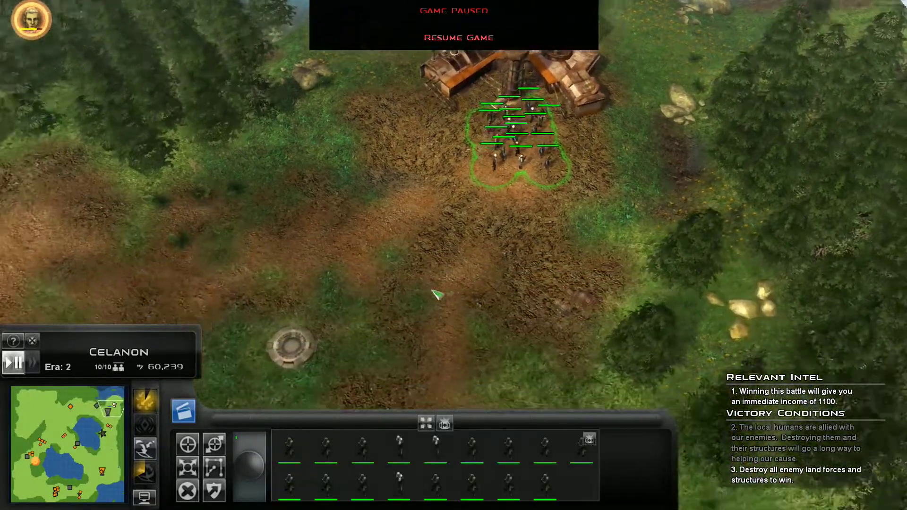
{"action": "key", "text": "Down"}
{"action": "key", "text": "Down"}
{"action": "key", "text": "Down"}
{"action": "key", "text": "Down"}
{"action": "key", "text": "Down"}
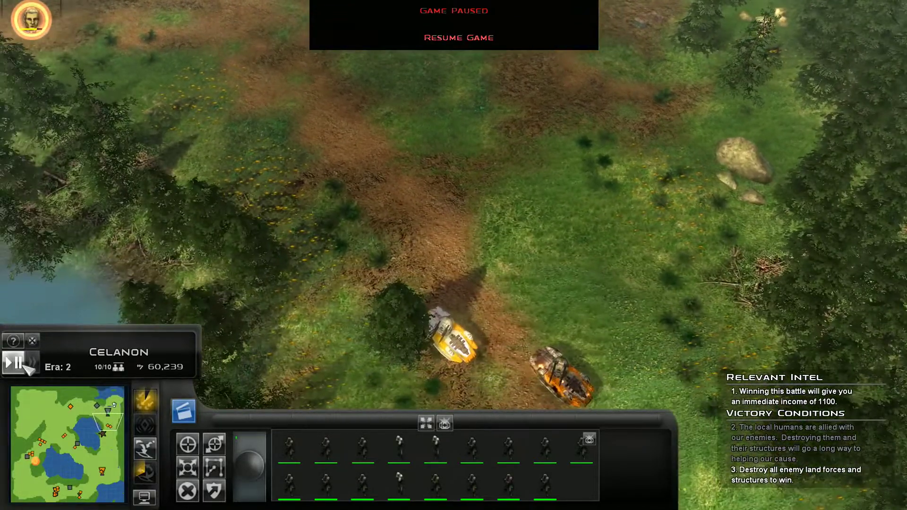
{"action": "key", "text": "p"}
{"action": "double_click", "coordinate": [567, 204]}
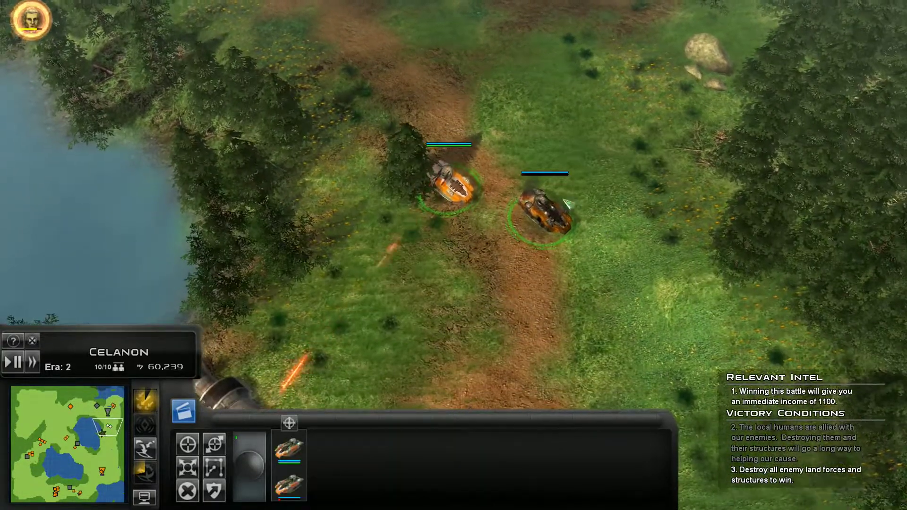
{"action": "key", "text": "Up"}
{"action": "key", "text": "Up"}
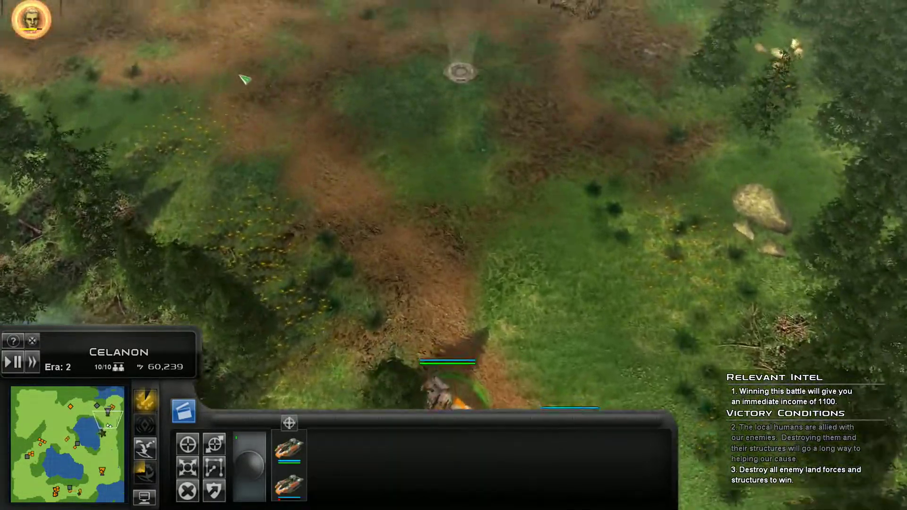
{"action": "left_click", "coordinate": [431, 331]}
{"action": "key", "text": "Down"}
{"action": "key", "text": "Down"}
{"action": "key", "text": "Down"}
{"action": "key", "text": "Down"}
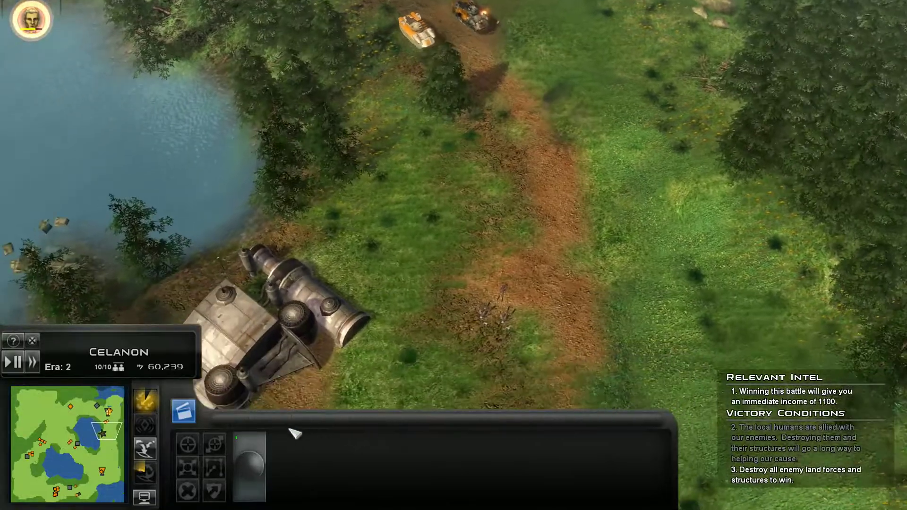
{"action": "key", "text": "Down"}
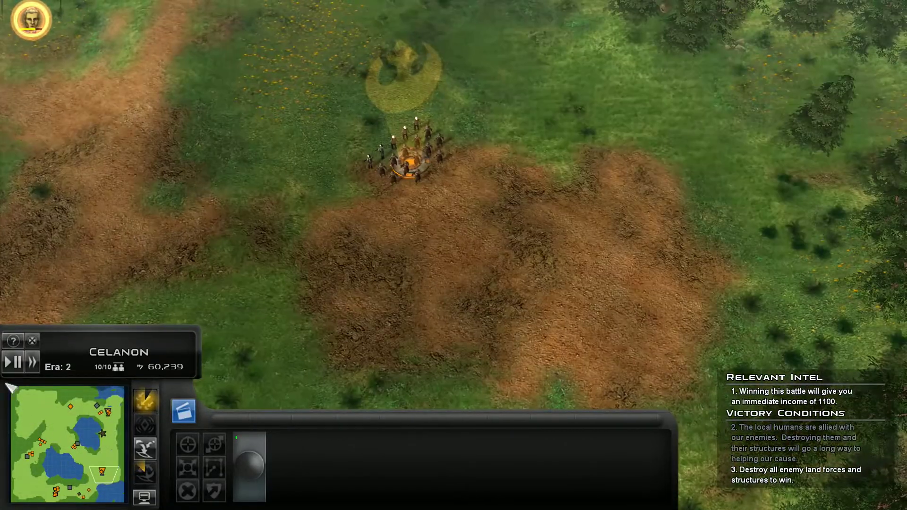
Step: Pause, select every friendly unit with Ctrl+A, then deselect them
{"action": "key", "text": "p"}
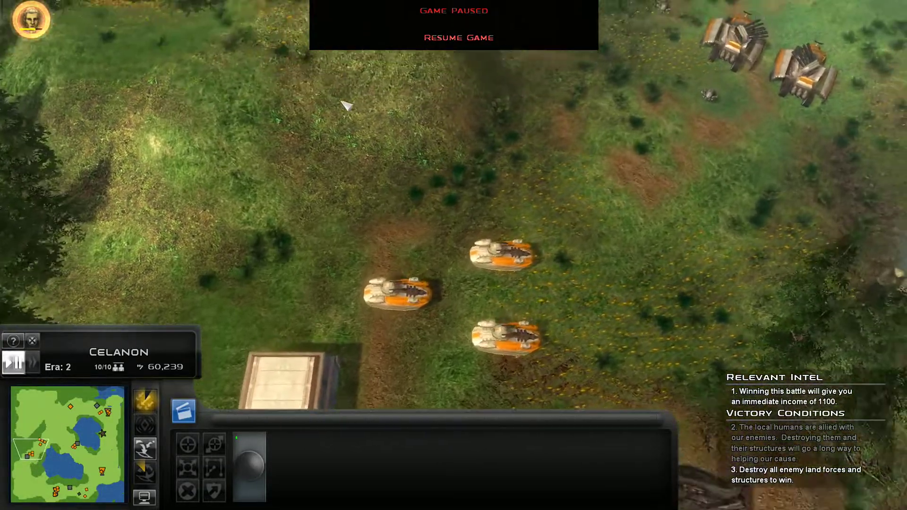
{"action": "key", "text": "ctrl+a"}
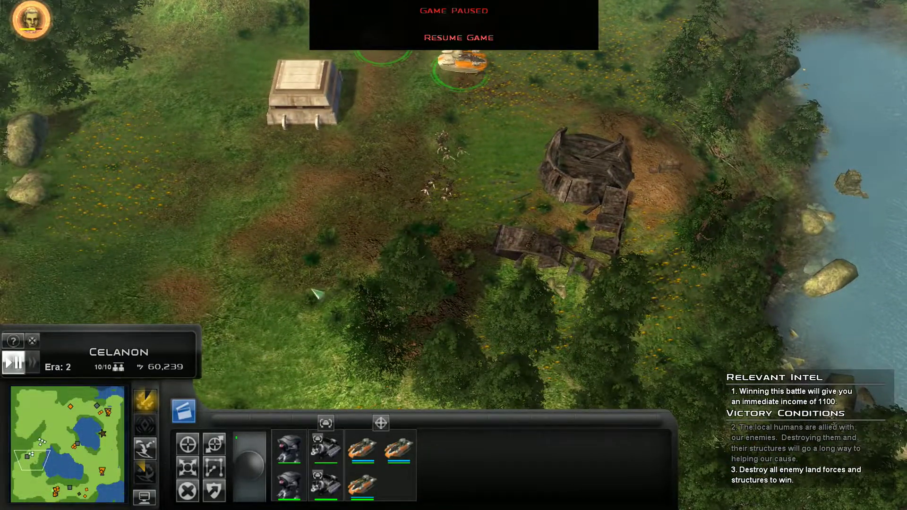
{"action": "left_click", "coordinate": [220, 300]}
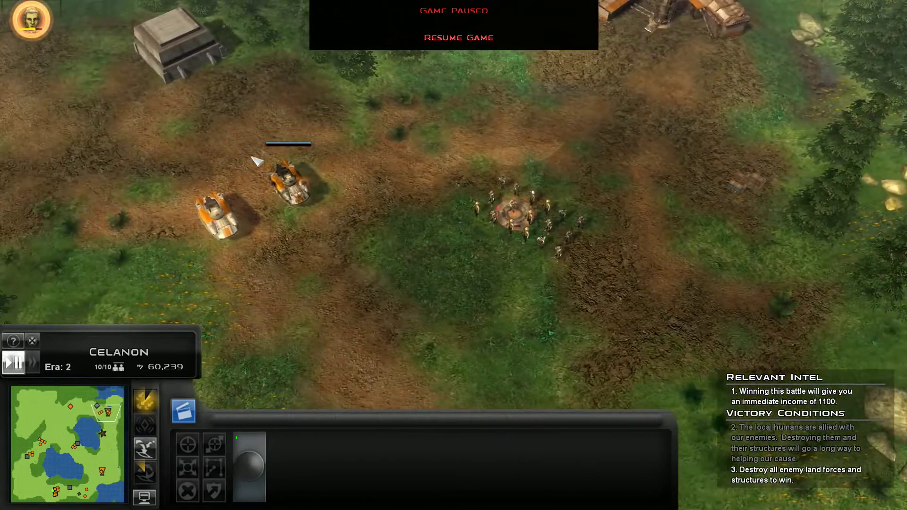
Step: Check the reinforcement roster, then select the units beside the landed transport
{"action": "left_click", "coordinate": [148, 448]}
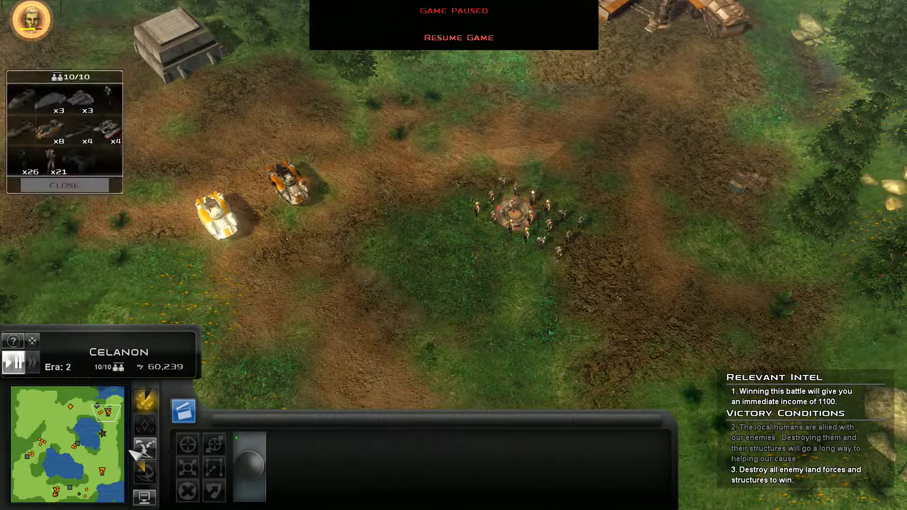
{"action": "left_click", "coordinate": [106, 472]}
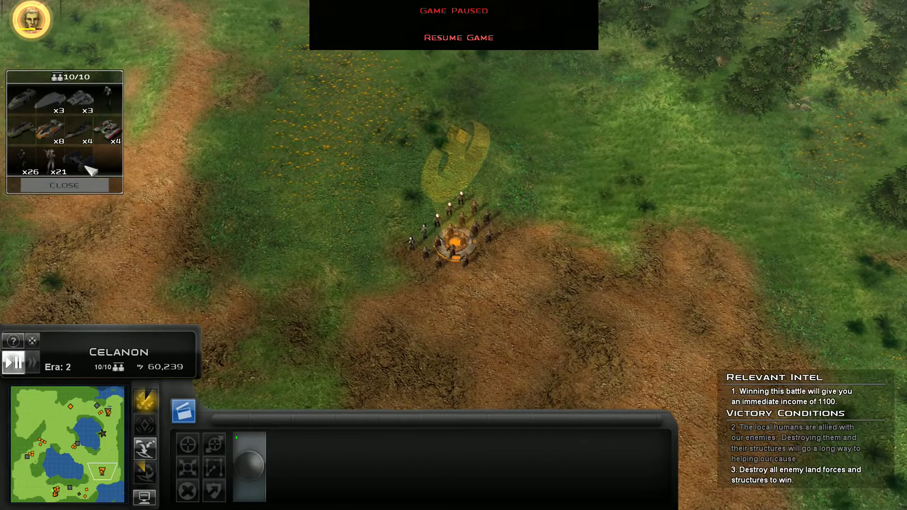
{"action": "left_click", "coordinate": [62, 183]}
{"action": "left_click", "coordinate": [80, 451]}
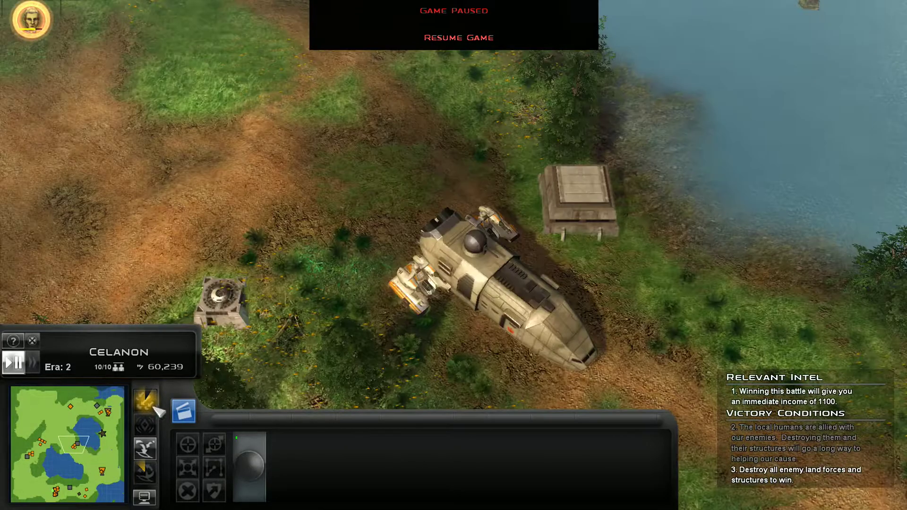
{"action": "left_click_drag", "start_coordinate": [256, 126], "coordinate": [492, 352]}
Step: Survey the pirate outpost area, recall infantry group 1, and select the two hover vehicles
{"action": "key", "text": "Up"}
{"action": "key", "text": "Right"}
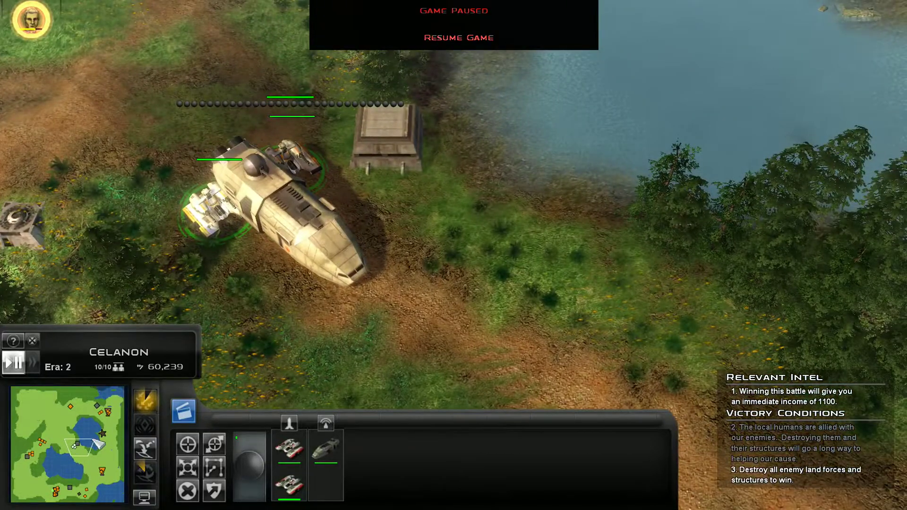
{"action": "left_click", "coordinate": [108, 432]}
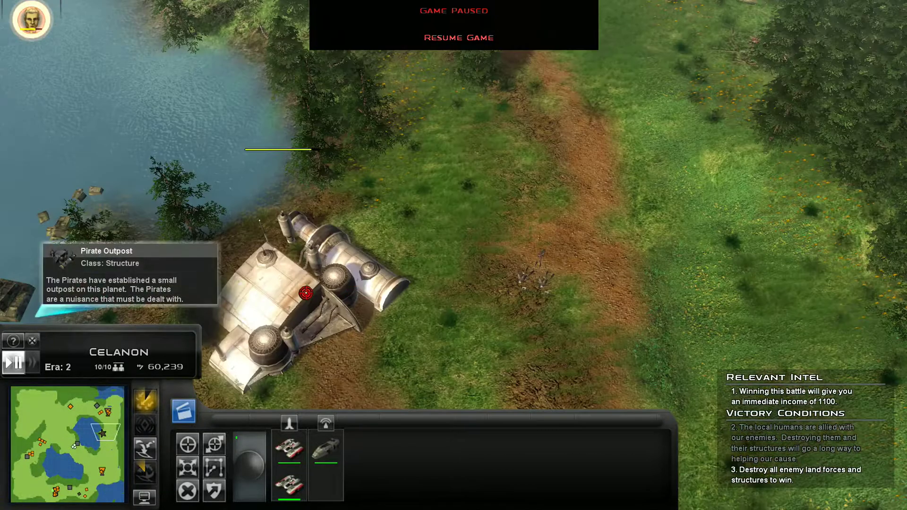
{"action": "key", "text": "Up"}
{"action": "key", "text": "Right"}
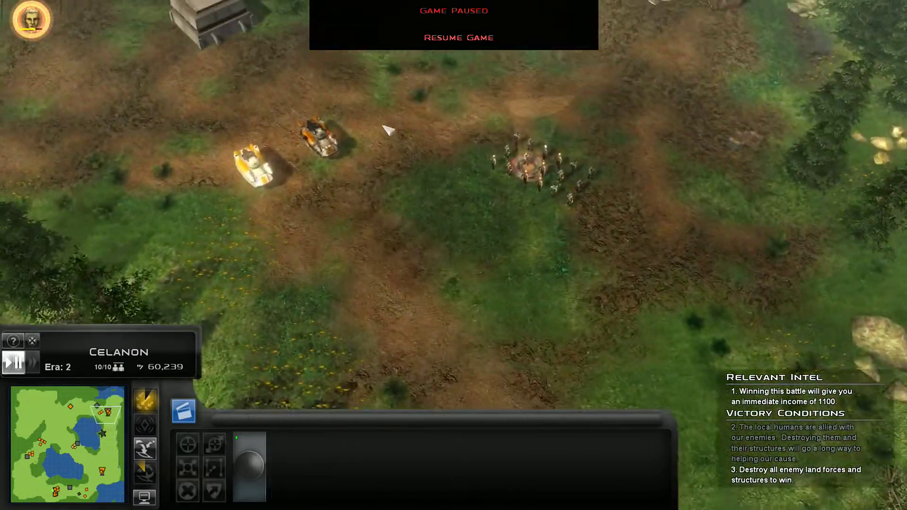
{"action": "key", "text": "1"}
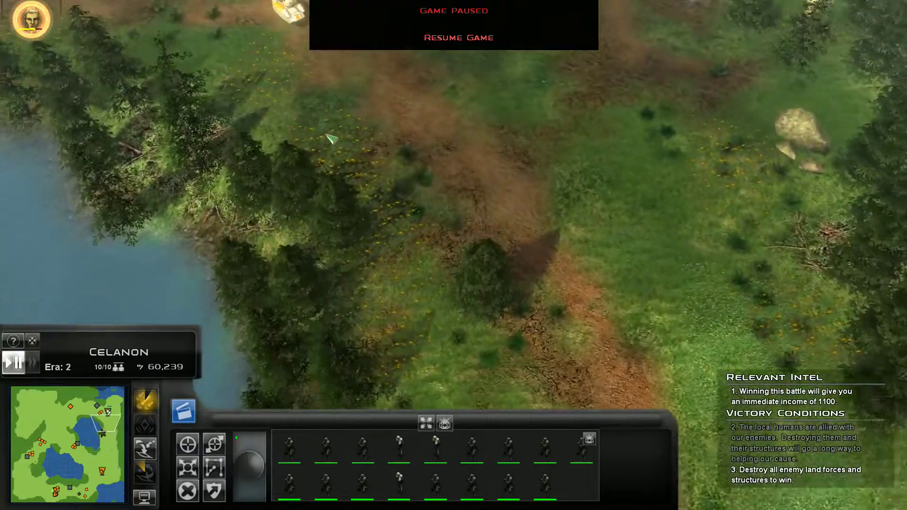
{"action": "left_click_drag", "start_coordinate": [163, 53], "coordinate": [391, 222]}
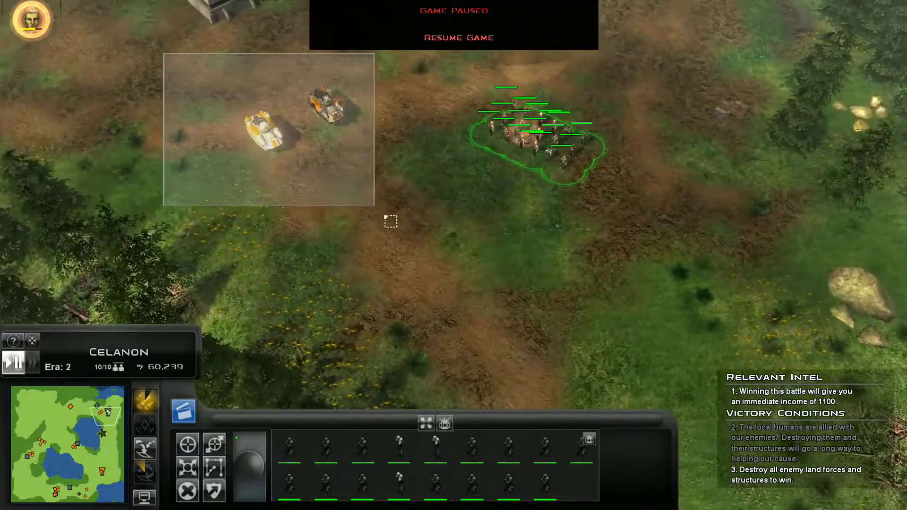
{"action": "key", "text": "Down"}
{"action": "key", "text": "Up"}
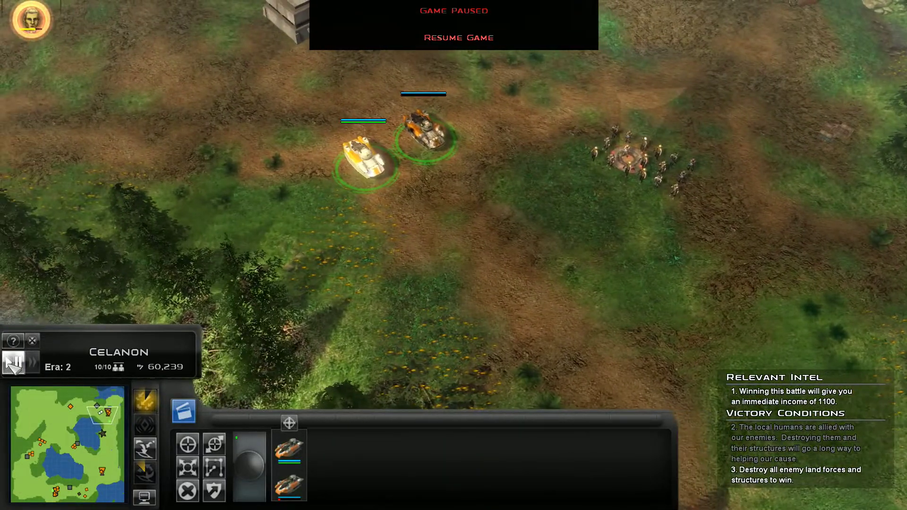
Step: Watch the white transport come under attack, then pause and centre on the pirate outpost
{"action": "key", "text": "p"}
{"action": "left_click", "coordinate": [85, 496]}
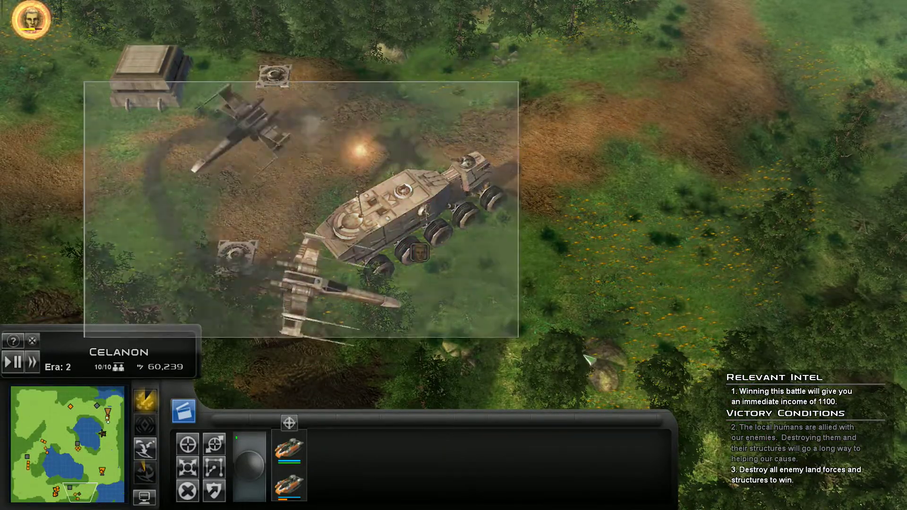
{"action": "key", "text": "Up"}
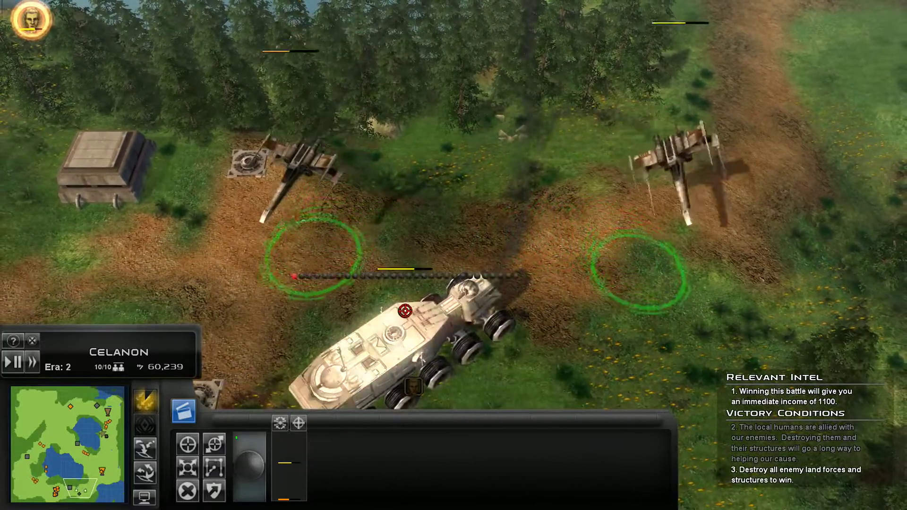
{"action": "key", "text": "Left"}
{"action": "key", "text": "Down"}
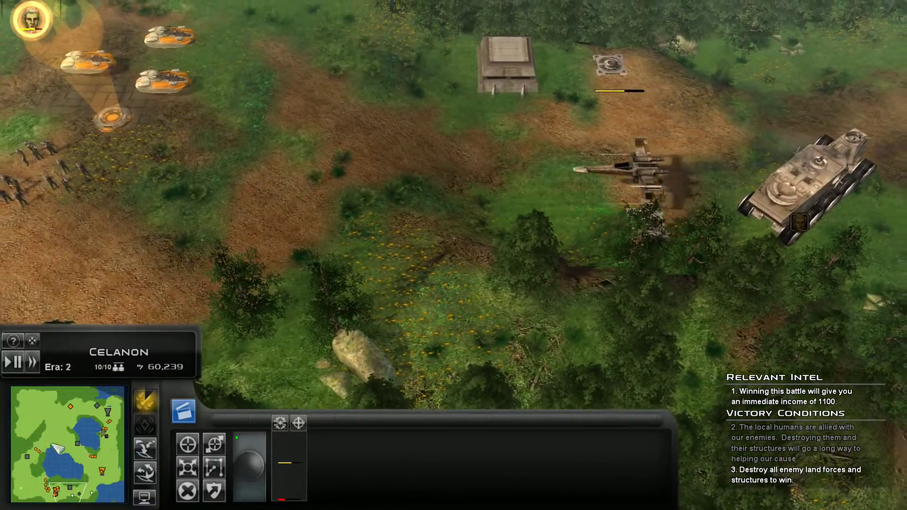
{"action": "left_click", "coordinate": [13, 362]}
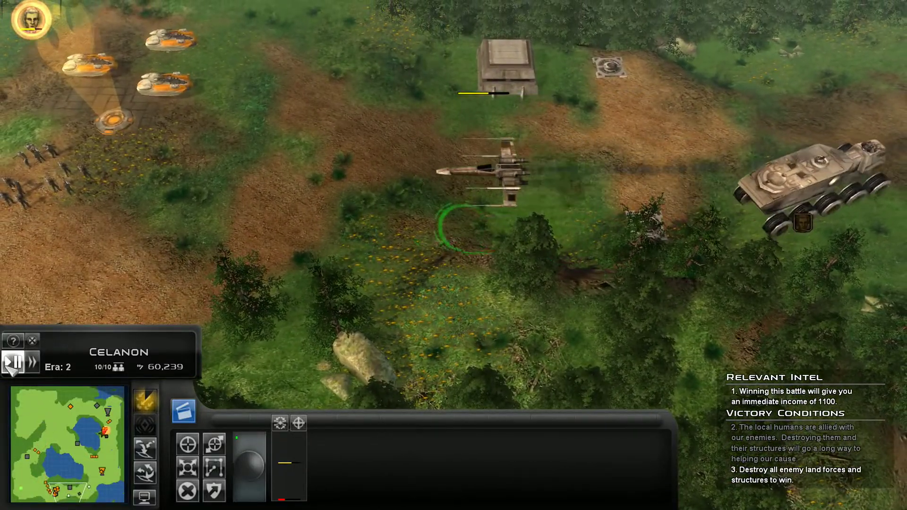
{"action": "left_click", "coordinate": [106, 432]}
Step: Resume the pirate outpost attack with all infantry squads and the two orange hover vehicles
{"action": "double_click", "coordinate": [417, 272]}
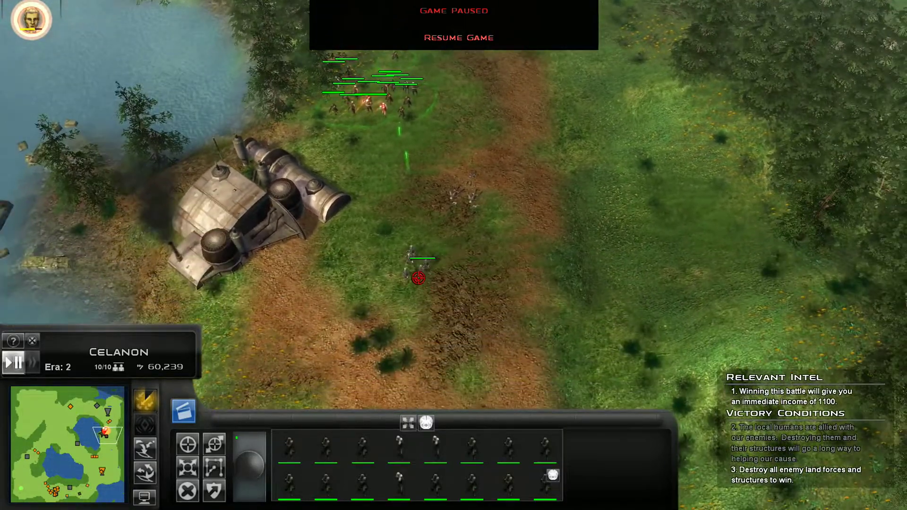
{"action": "key", "text": "Up"}
{"action": "key", "text": "p"}
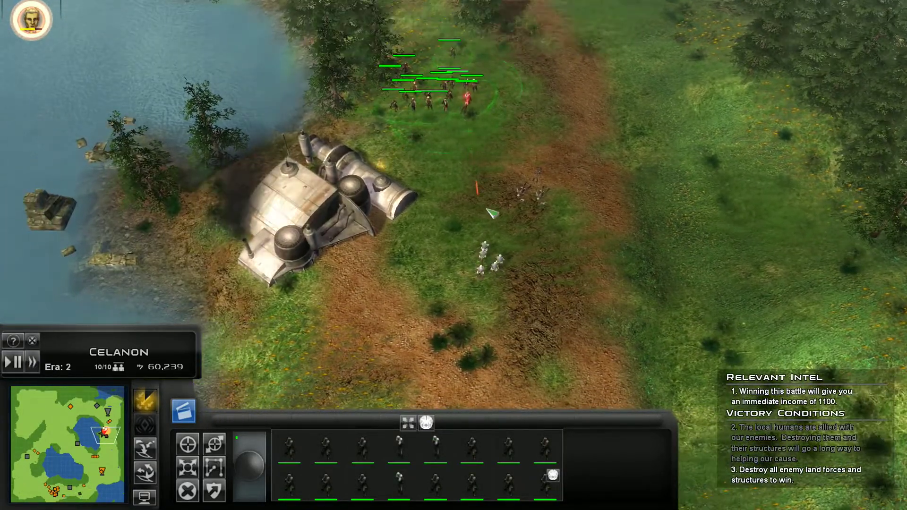
{"action": "left_click", "coordinate": [537, 69]}
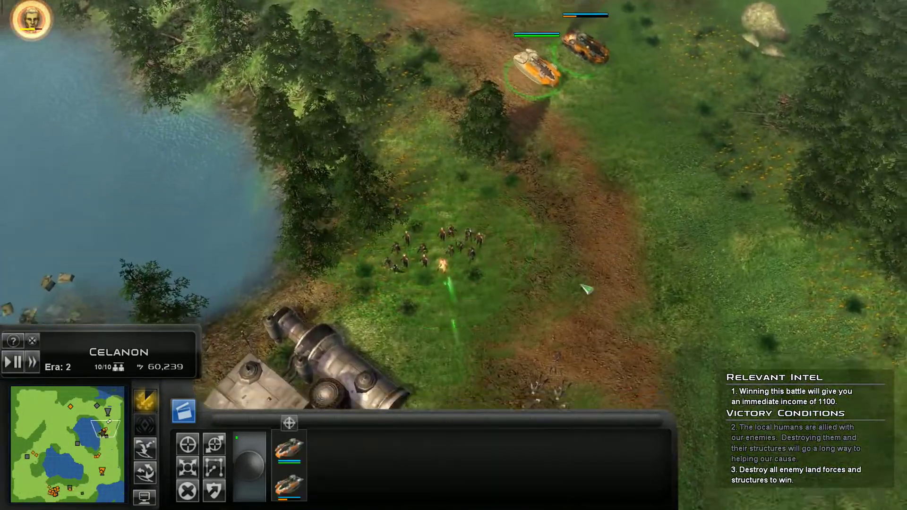
{"action": "key", "text": "Down"}
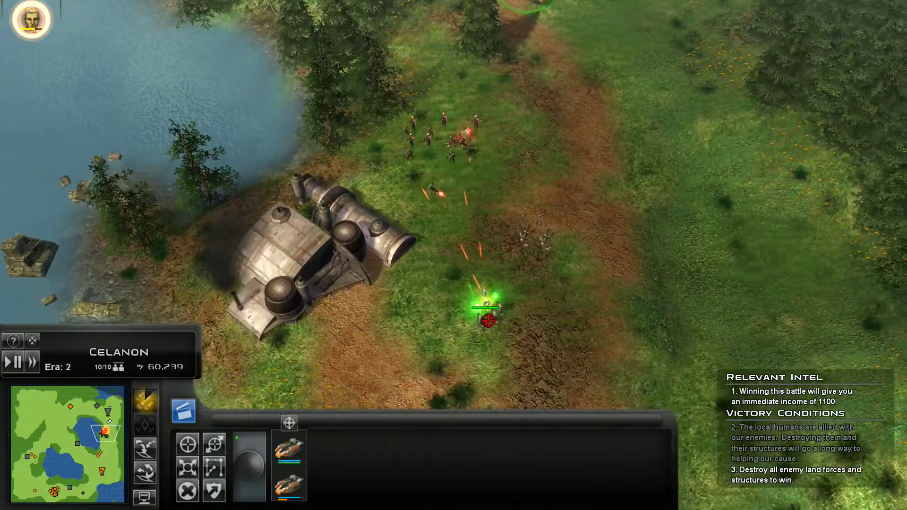
{"action": "key", "text": "Down"}
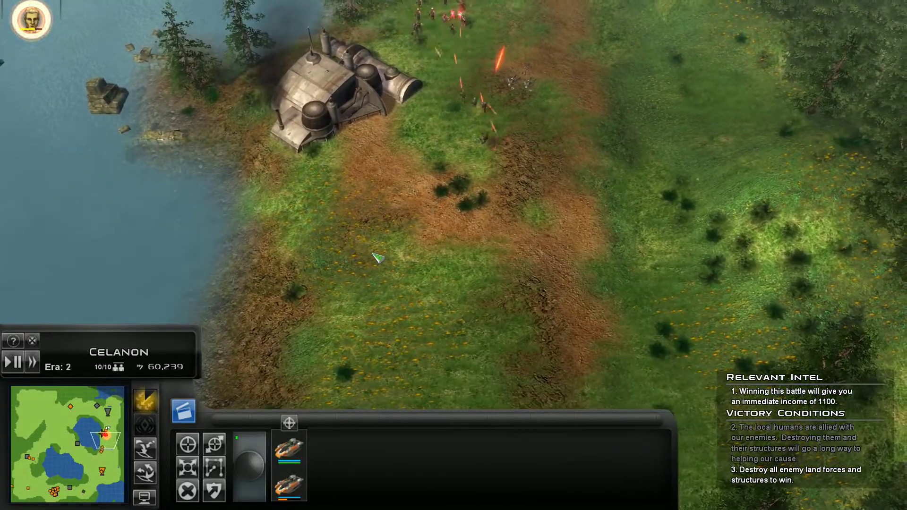
{"action": "key", "text": "Up"}
{"action": "key", "text": "ctrl+a"}
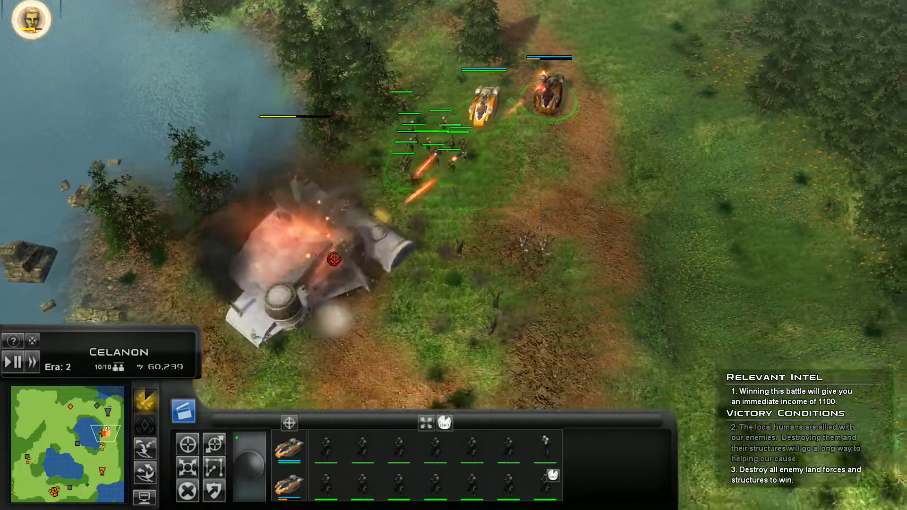
Step: Select the two tanks by the transport, pause, and box-select the infantry and hover vehicles
{"action": "key", "text": "Down"}
{"action": "left_click_drag", "start_coordinate": [203, 178], "coordinate": [583, 361]}
{"action": "key", "text": "Down"}
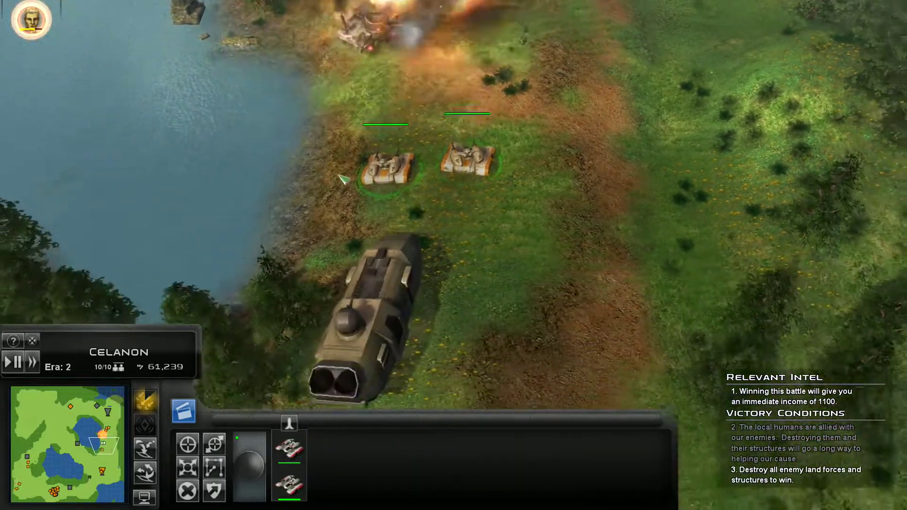
{"action": "key", "text": "Down"}
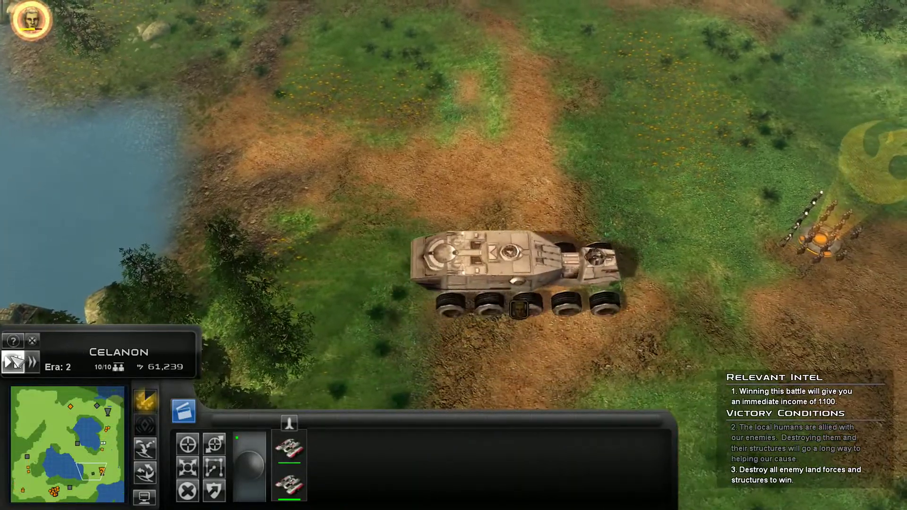
{"action": "left_click", "coordinate": [14, 362]}
{"action": "key", "text": "ctrl+a"}
{"action": "key", "text": "Up"}
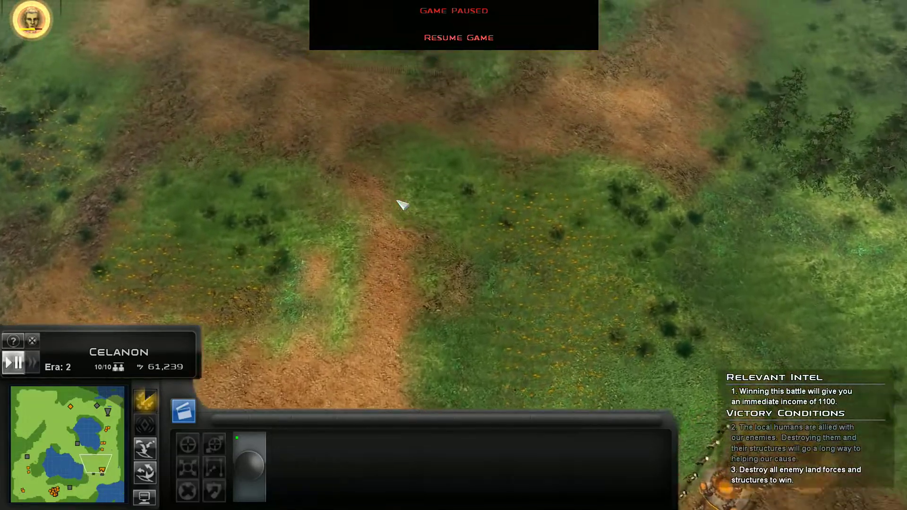
{"action": "key", "text": "Up"}
{"action": "key", "text": "Up"}
{"action": "key", "text": "Up"}
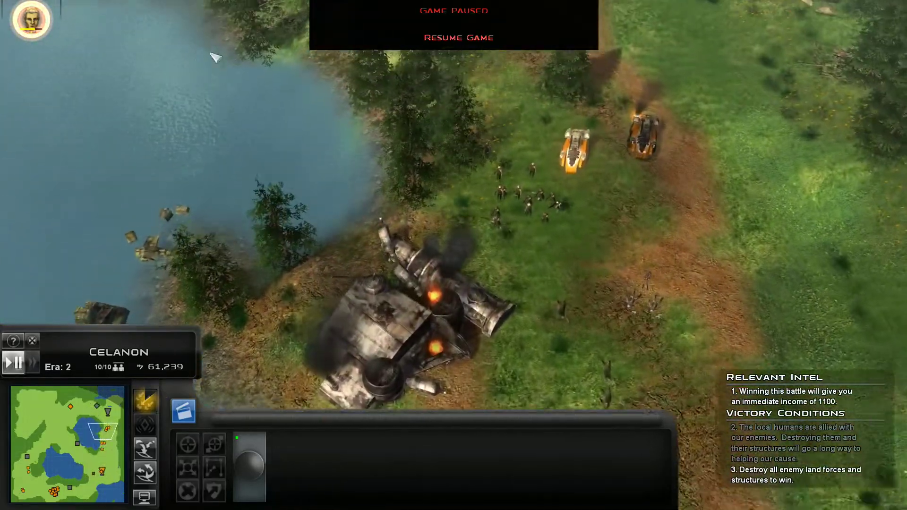
{"action": "left_click_drag", "start_coordinate": [215, 57], "coordinate": [667, 377]}
{"action": "key", "text": "Down"}
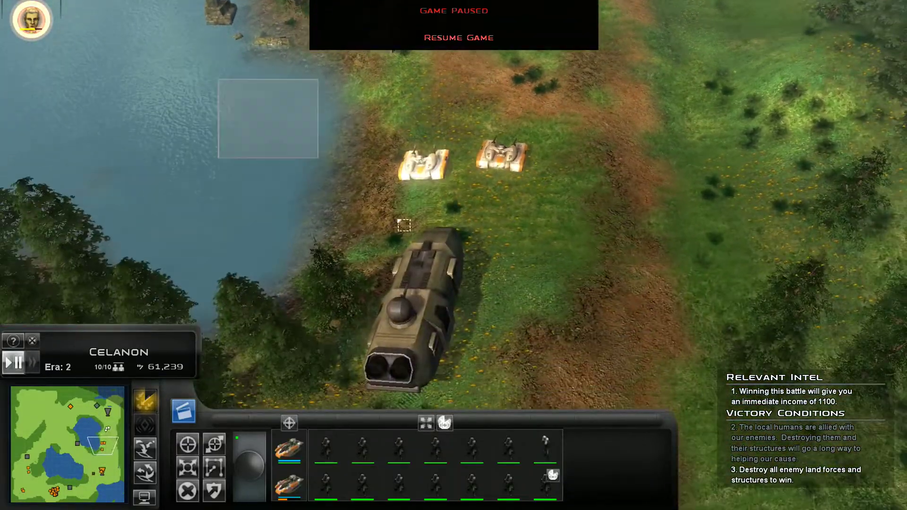
Step: Box-select the main army's tanks and infantry, leaving the commander out
{"action": "left_click_drag", "start_coordinate": [217, 78], "coordinate": [529, 333]}
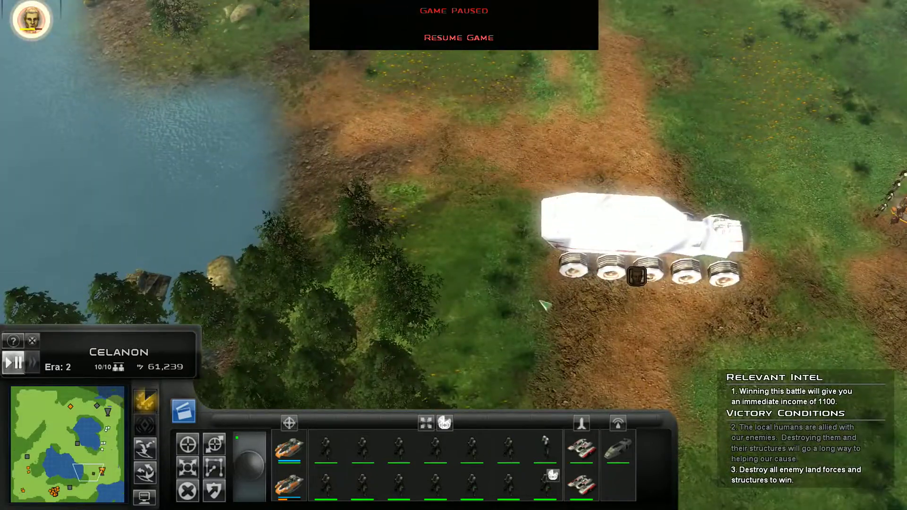
{"action": "left_click", "coordinate": [360, 365]}
{"action": "left_click", "coordinate": [67, 495]}
{"action": "left_click_drag", "start_coordinate": [98, 56], "coordinate": [658, 375]}
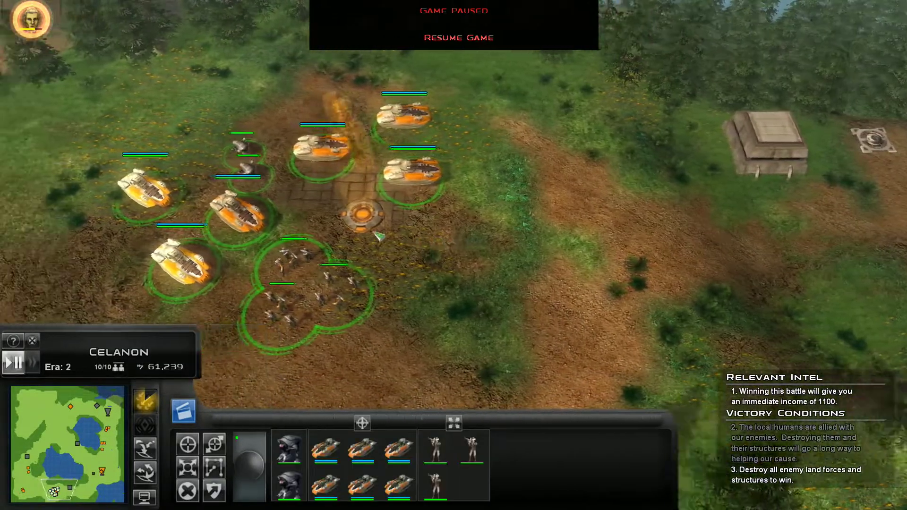
{"action": "key", "text": "Left"}
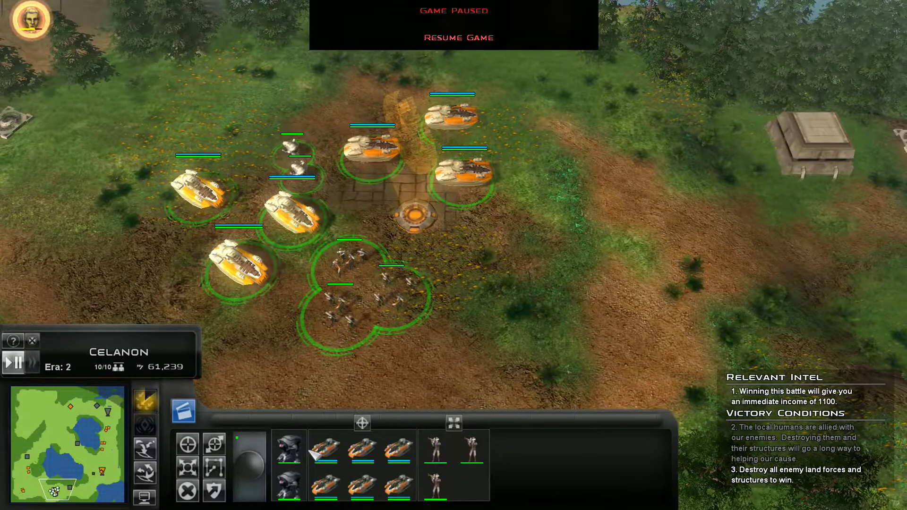
{"action": "left_click", "coordinate": [291, 453], "text": "shift"}
{"action": "key", "text": "Right"}
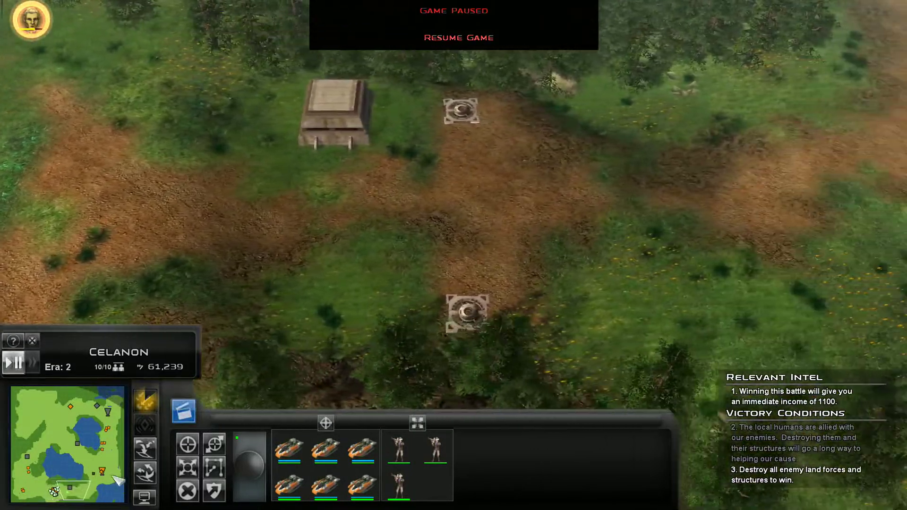
Step: Resume the battle against the white enemy vehicle and follow the fight until victory
{"action": "left_click", "coordinate": [99, 478]}
{"action": "key", "text": "Right"}
{"action": "key", "text": "Up"}
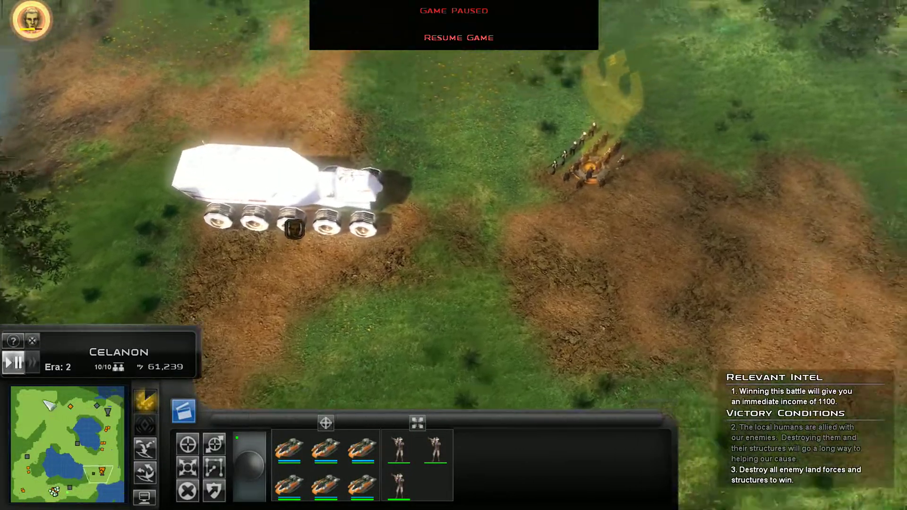
{"action": "key", "text": "p"}
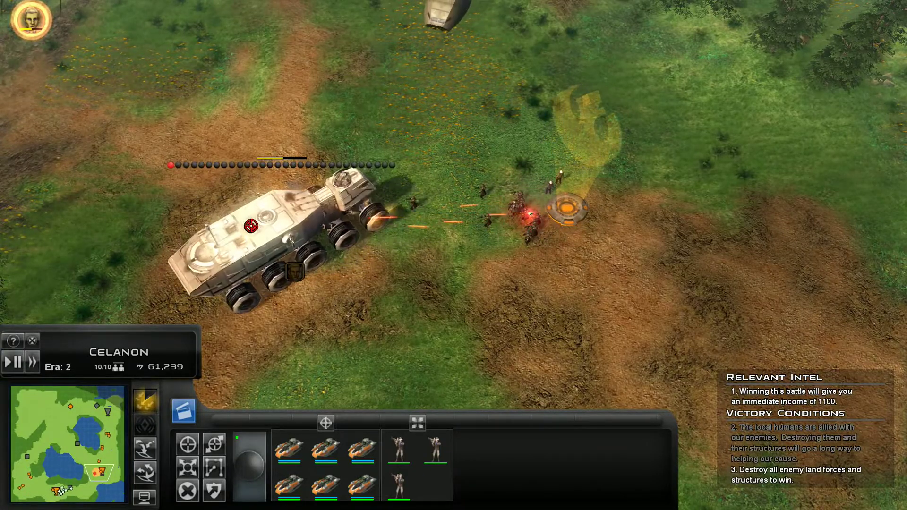
{"action": "key", "text": "Up"}
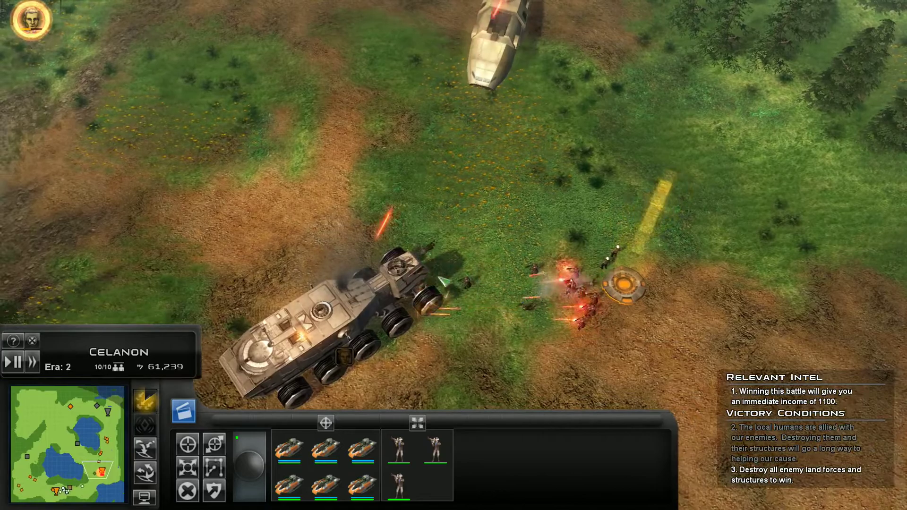
{"action": "key", "text": "Down"}
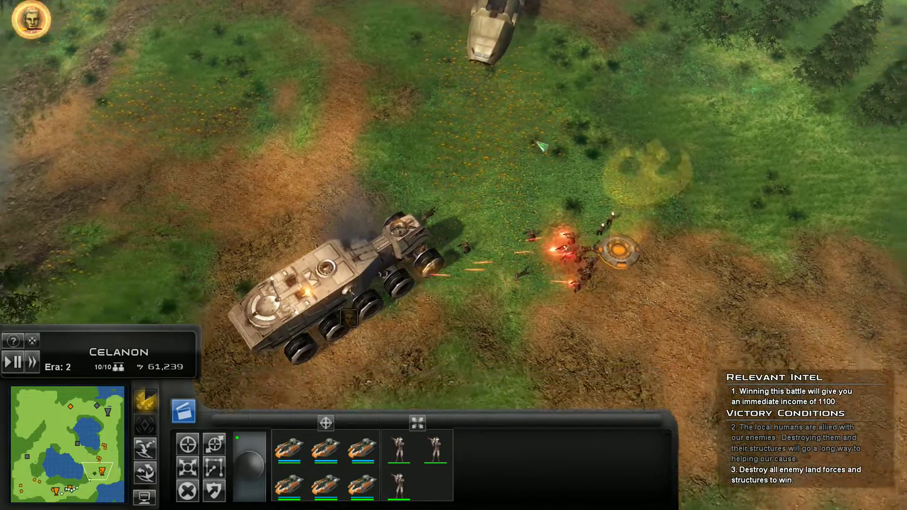
{"action": "key", "text": "Down"}
{"action": "key", "text": "Left"}
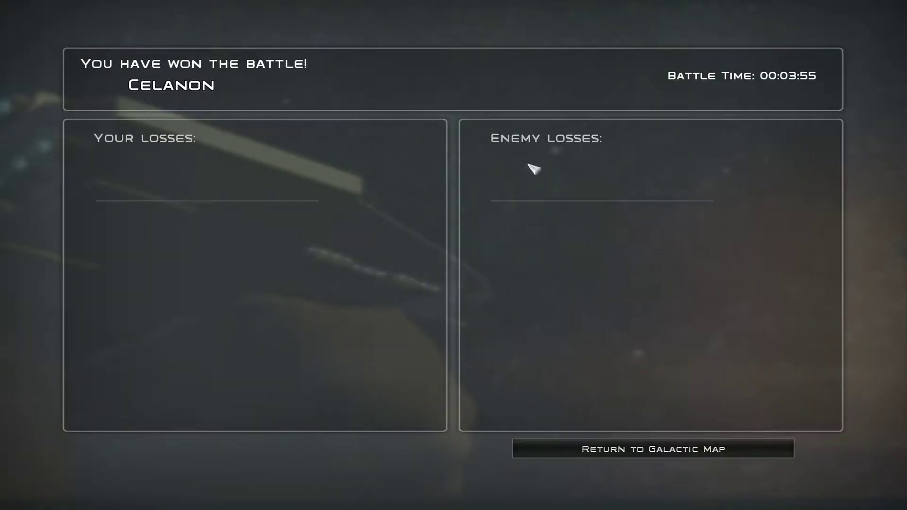
Step: Leave the results screen for the galactic map, with Celanon now under player control
{"action": "left_click", "coordinate": [652, 448]}
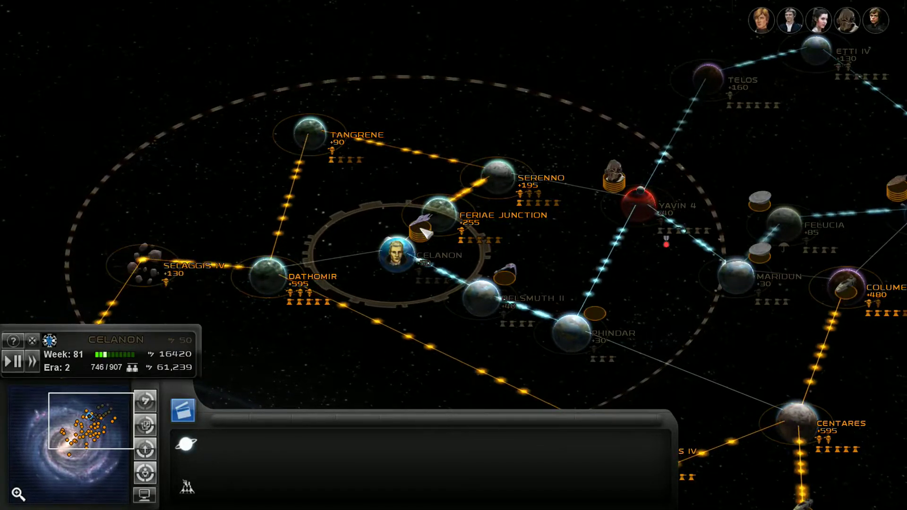
{"action": "scroll", "coordinate": [355, 163], "scroll_direction": "up", "scroll_amount": 3}
{"action": "scroll", "coordinate": [371, 155], "scroll_direction": "down", "scroll_amount": 3}
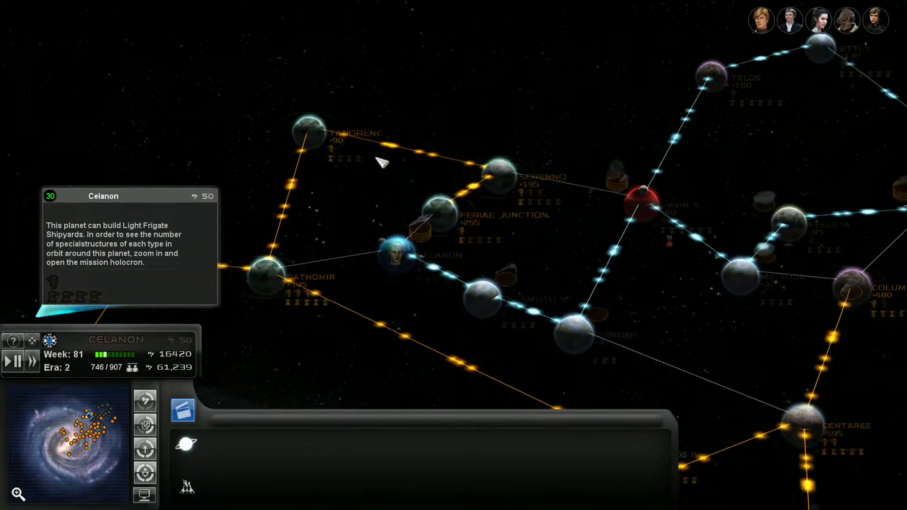
{"action": "scroll", "coordinate": [593, 170], "scroll_direction": "up", "scroll_amount": 3}
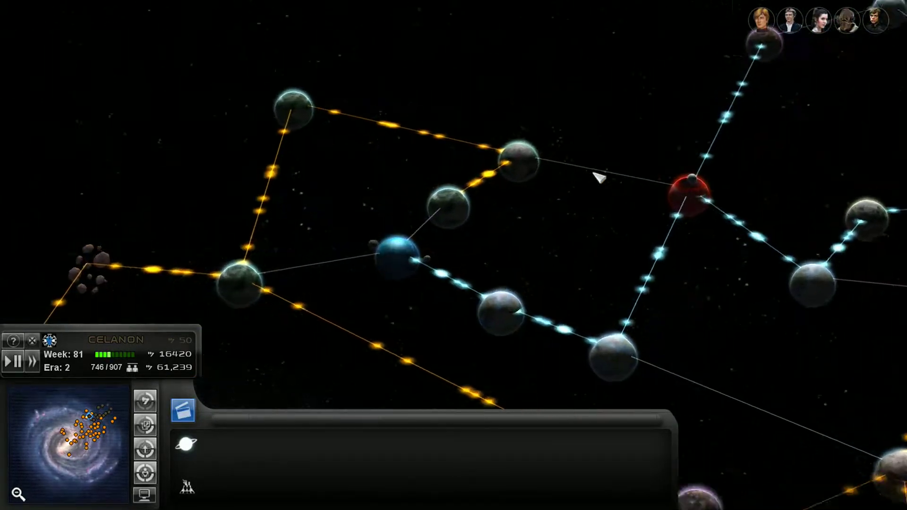
{"action": "scroll", "coordinate": [574, 182], "scroll_direction": "down", "scroll_amount": 1}
{"action": "scroll", "coordinate": [582, 181], "scroll_direction": "down", "scroll_amount": 2}
{"action": "scroll", "coordinate": [555, 168], "scroll_direction": "up", "scroll_amount": 3}
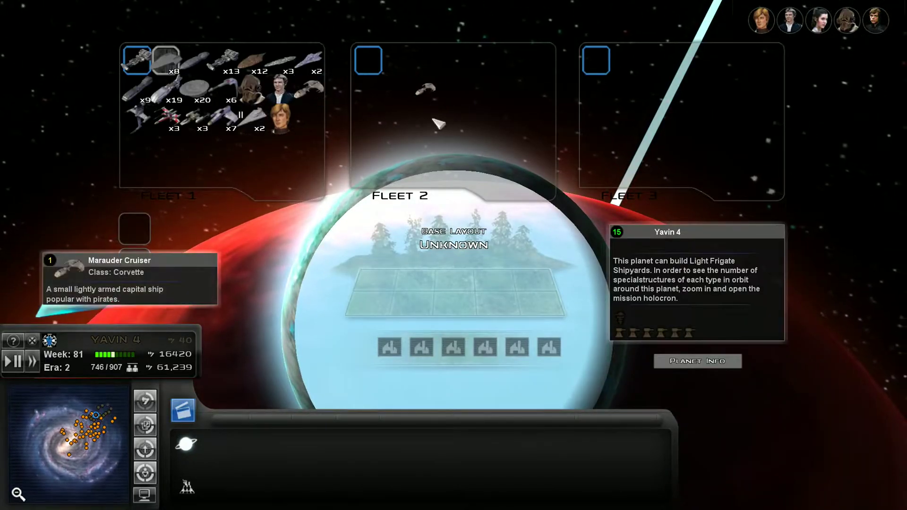
{"action": "scroll", "coordinate": [454, 142], "scroll_direction": "down", "scroll_amount": 2}
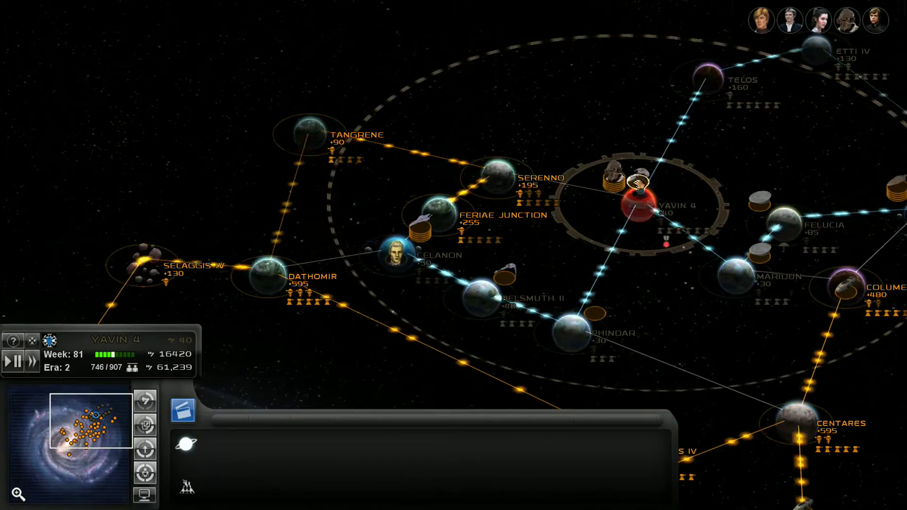
Step: Send the ground forces from Celanon to invade Belsmuth II
{"action": "left_click_drag", "start_coordinate": [638, 183], "coordinate": [413, 226]}
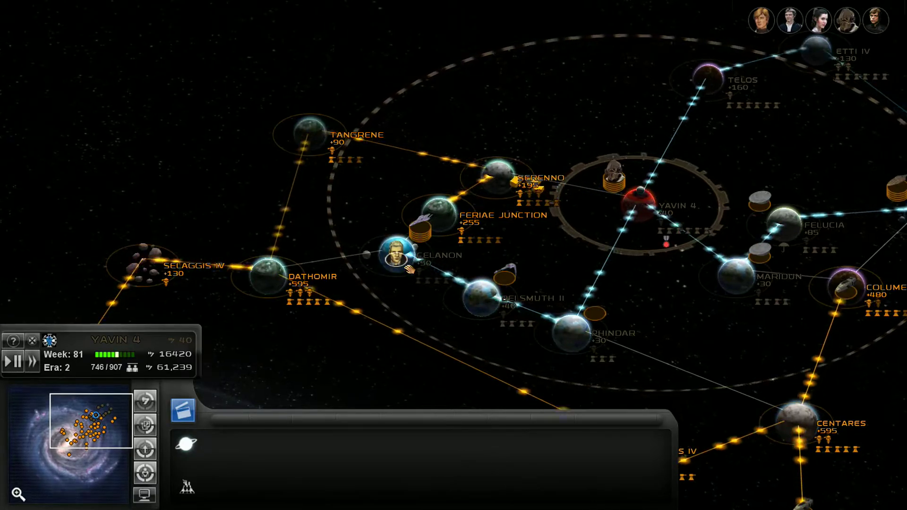
{"action": "left_click_drag", "start_coordinate": [480, 293], "coordinate": [683, 377]}
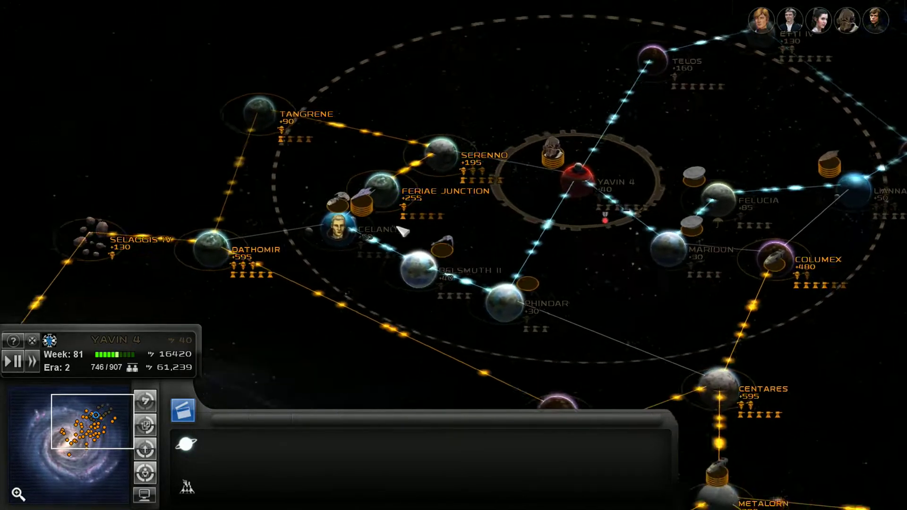
{"action": "mouse_move", "coordinate": [481, 296]}
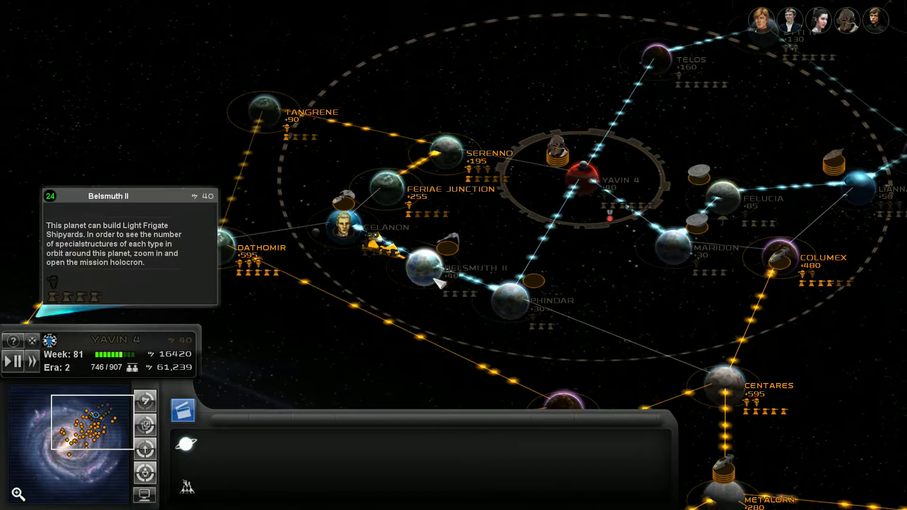
{"action": "left_click_drag", "start_coordinate": [447, 245], "coordinate": [489, 314]}
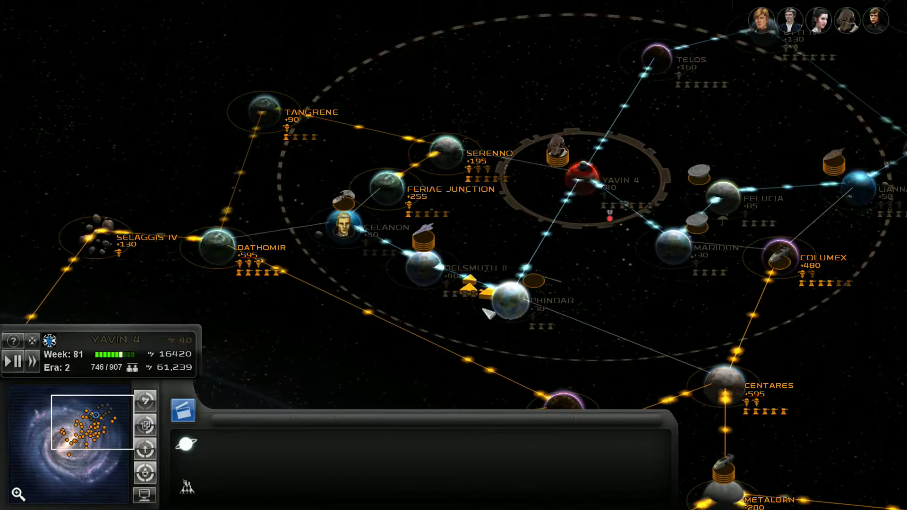
Step: Check Dathomir's build options, then bring the map back to Belsmuth II
{"action": "key", "text": "Left"}
{"action": "key", "text": "Down"}
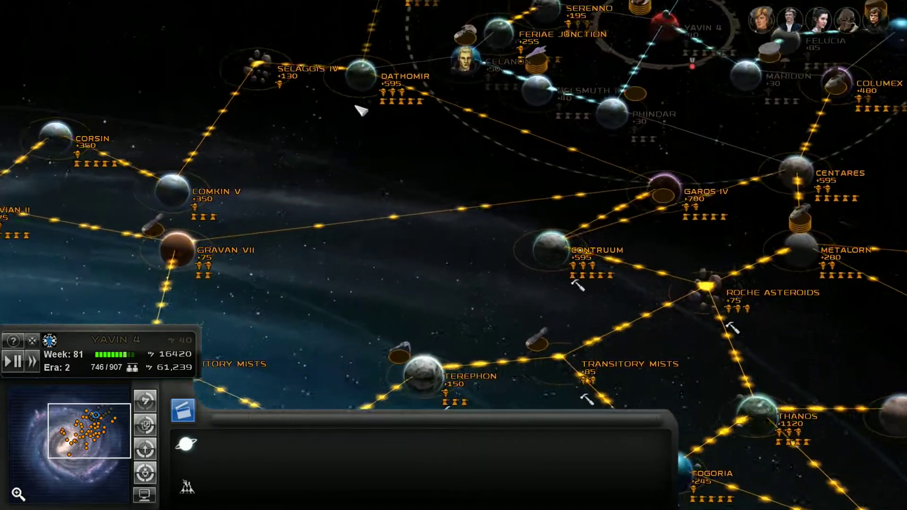
{"action": "left_click", "coordinate": [362, 88]}
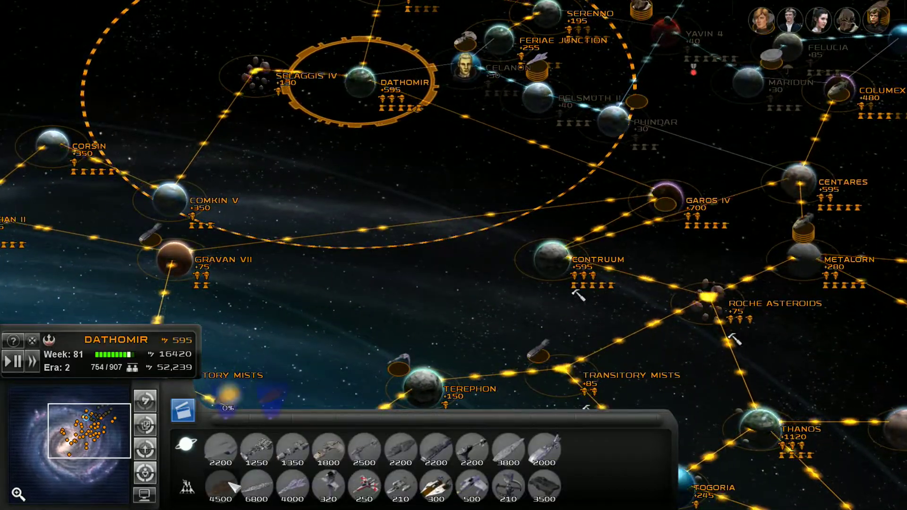
{"action": "left_click", "coordinate": [376, 276]}
{"action": "scroll", "coordinate": [379, 279], "scroll_direction": "up", "scroll_amount": 2}
{"action": "key", "text": "Up"}
{"action": "key", "text": "Right"}
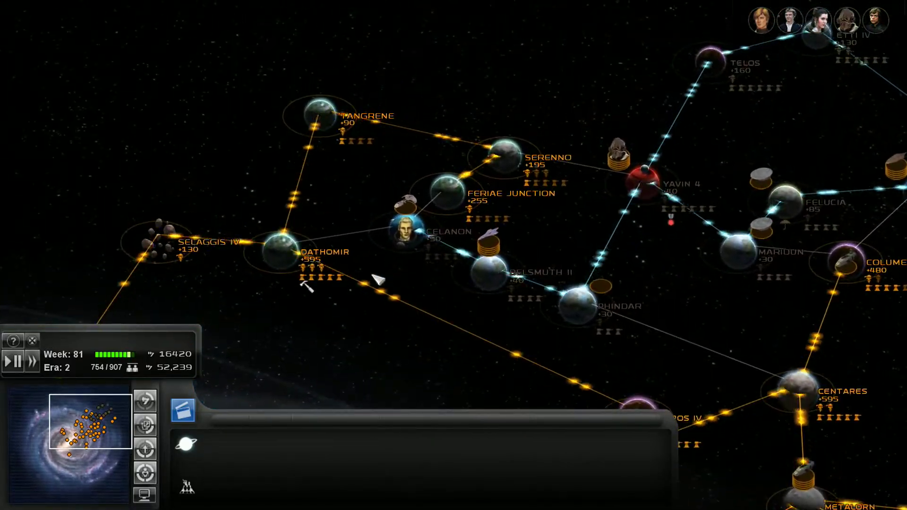
{"action": "key", "text": "Right"}
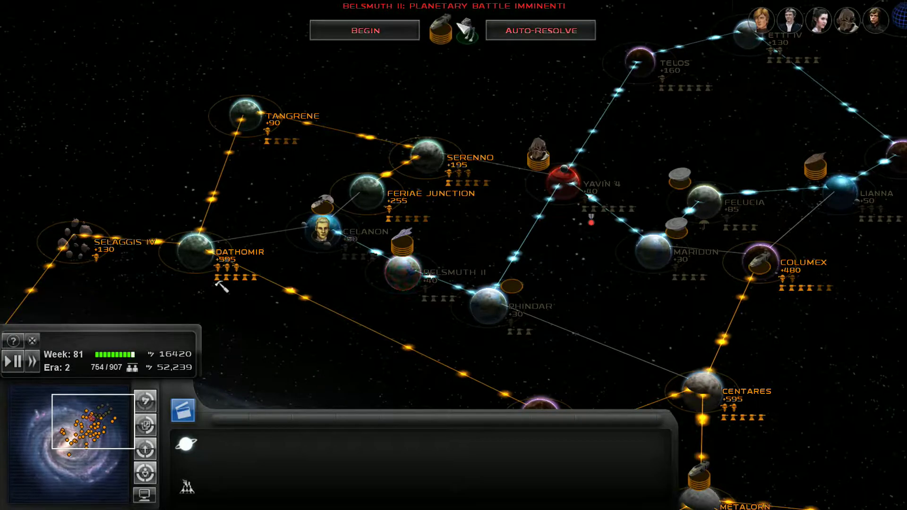
Step: Begin the Belsmuth II planetary battle and launch it once loading finishes
{"action": "left_click", "coordinate": [406, 32]}
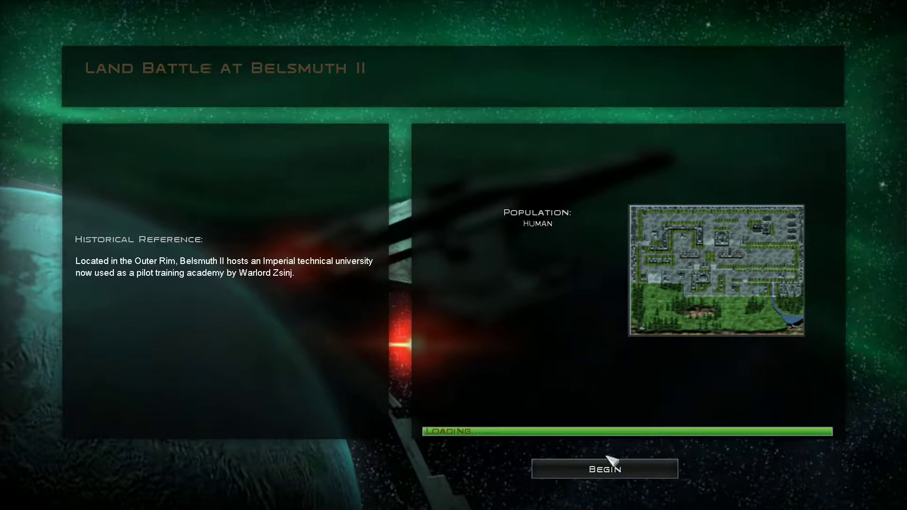
{"action": "left_click", "coordinate": [608, 463]}
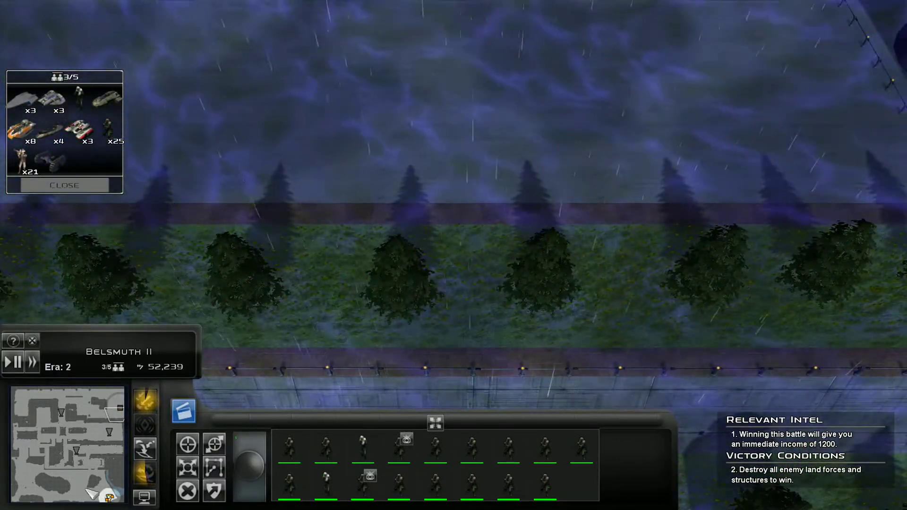
Step: Scout the battlefield and land the reinforcement tanks in the drop zone
{"action": "left_click", "coordinate": [87, 464]}
{"action": "left_click_drag", "start_coordinate": [86, 464], "coordinate": [108, 454]}
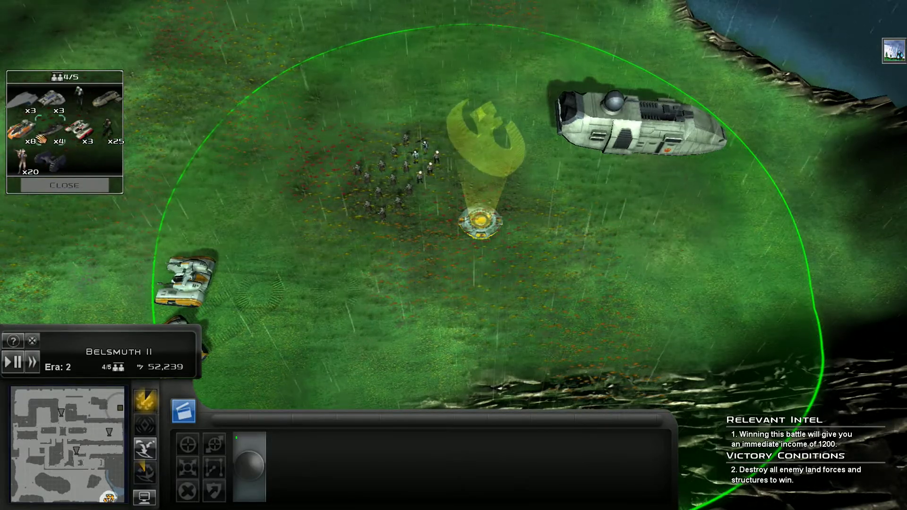
{"action": "left_click", "coordinate": [459, 89]}
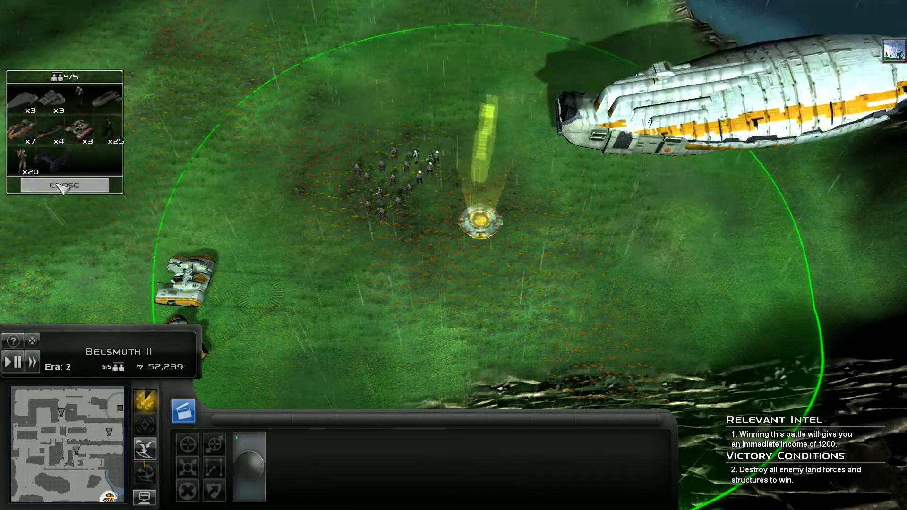
{"action": "left_click", "coordinate": [64, 186]}
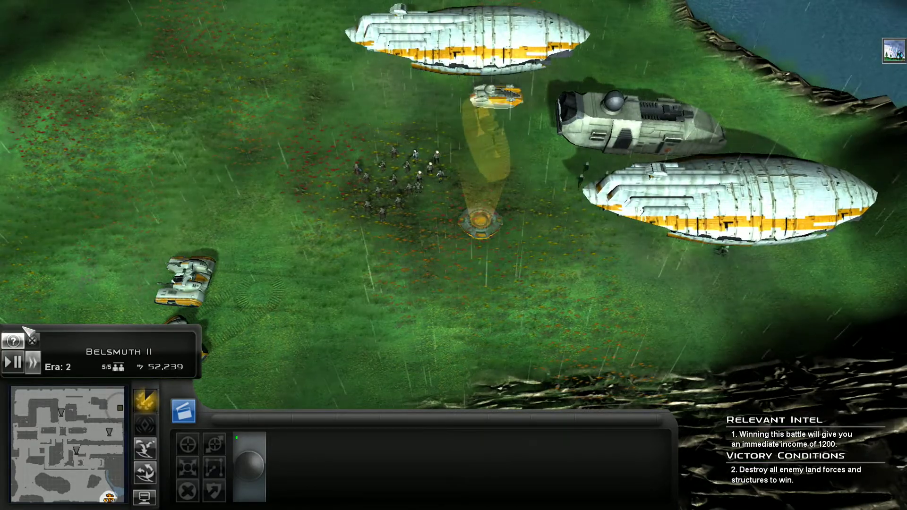
Step: Pause, send a vehicle toward the enemy dish, and select all landed units
{"action": "left_click", "coordinate": [16, 364]}
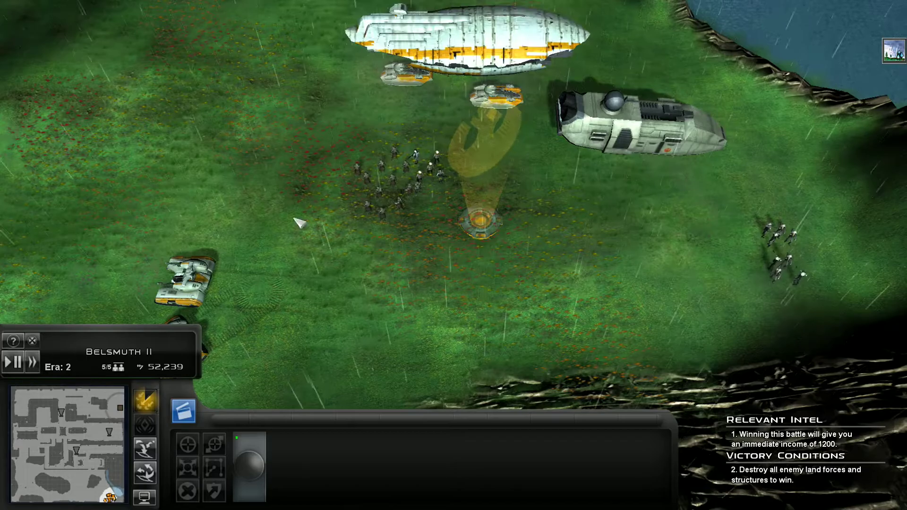
{"action": "left_click", "coordinate": [121, 410]}
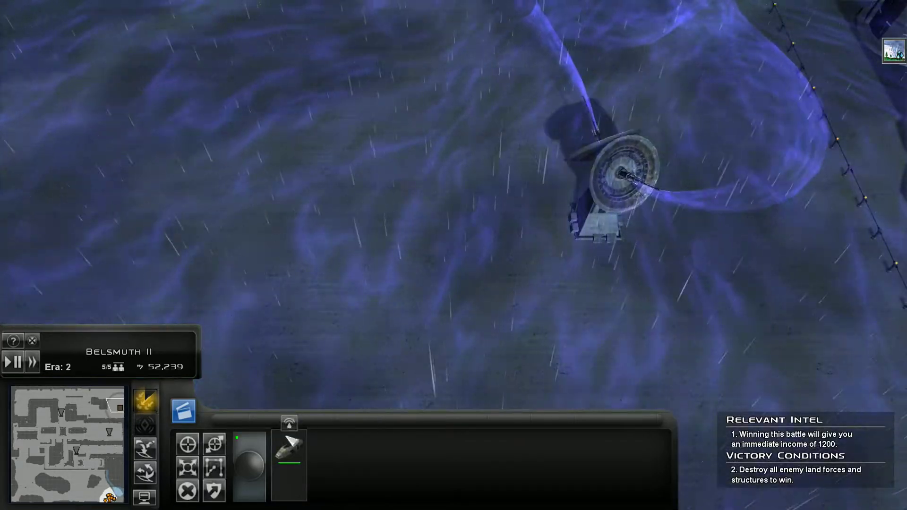
{"action": "left_click", "coordinate": [345, 253]}
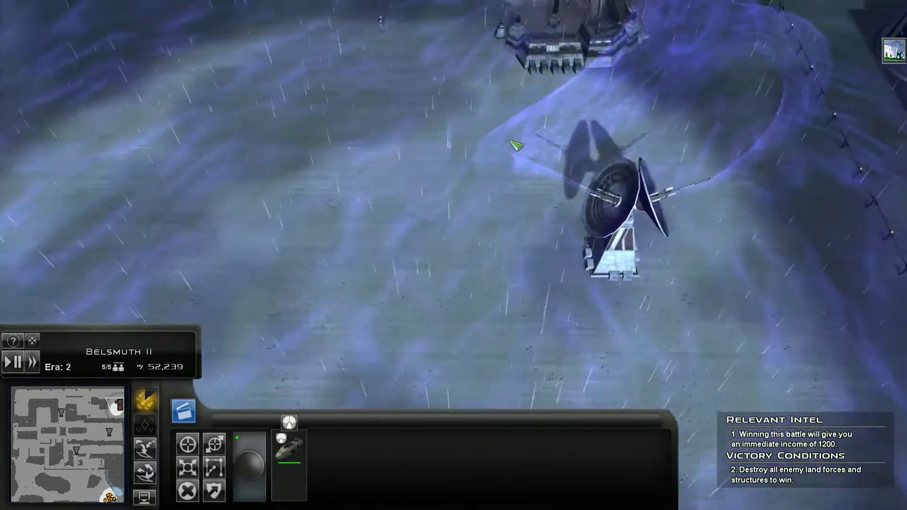
{"action": "scroll", "coordinate": [515, 145], "scroll_direction": "up", "scroll_amount": 3}
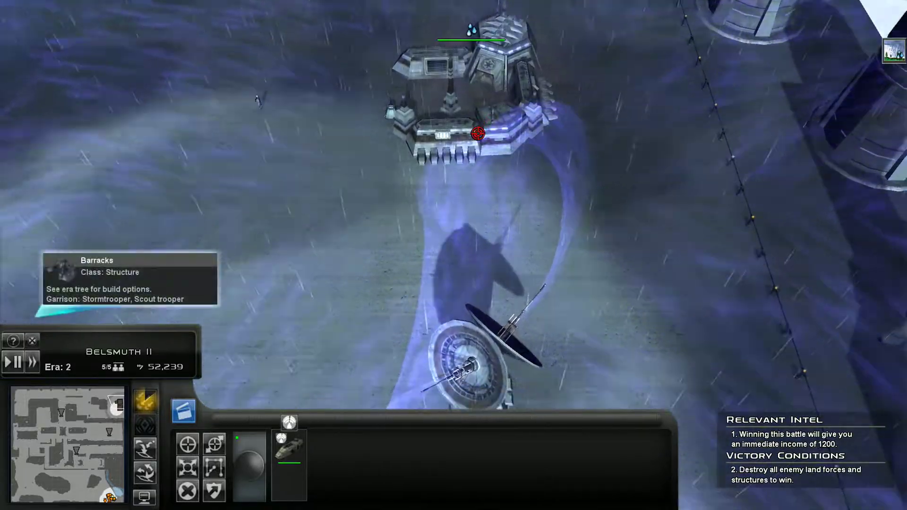
{"action": "key", "text": "Down"}
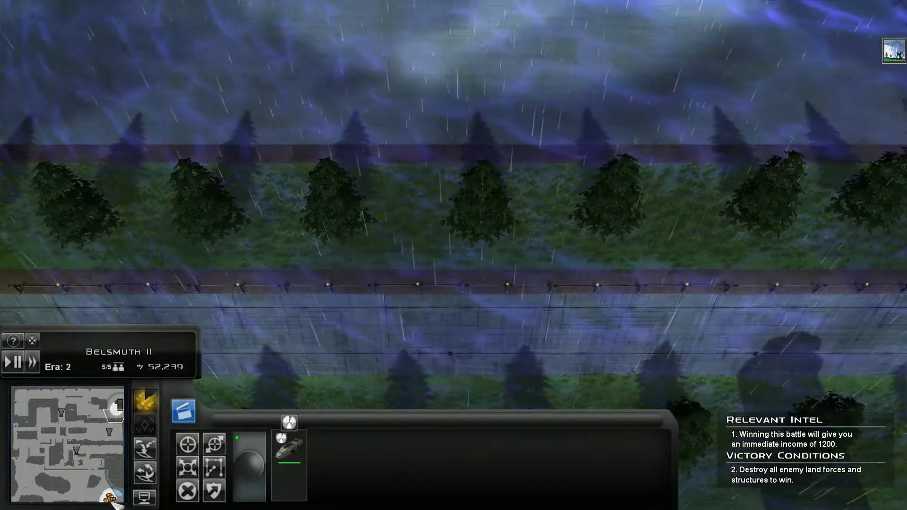
{"action": "left_click", "coordinate": [114, 501]}
{"action": "left_click_drag", "start_coordinate": [155, 120], "coordinate": [873, 504]}
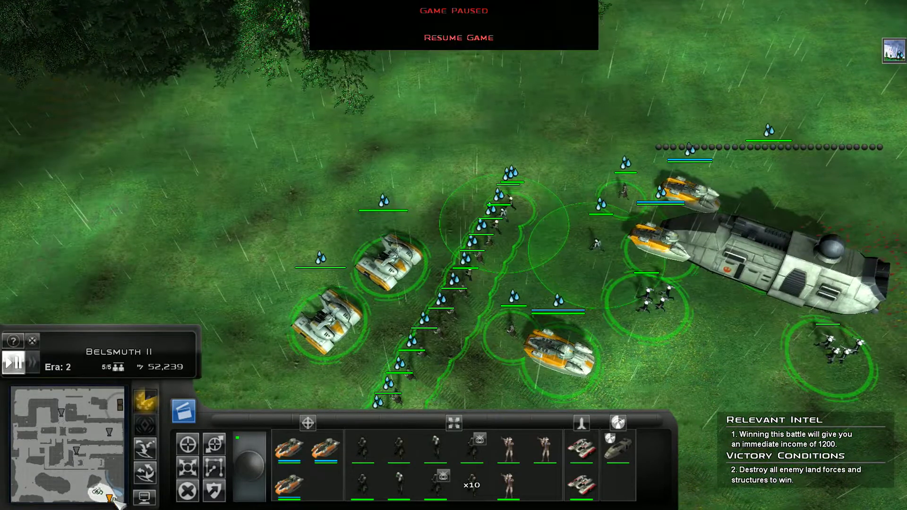
Step: Select the infantry and tanks and advance them across the grassland
{"action": "key", "text": "1"}
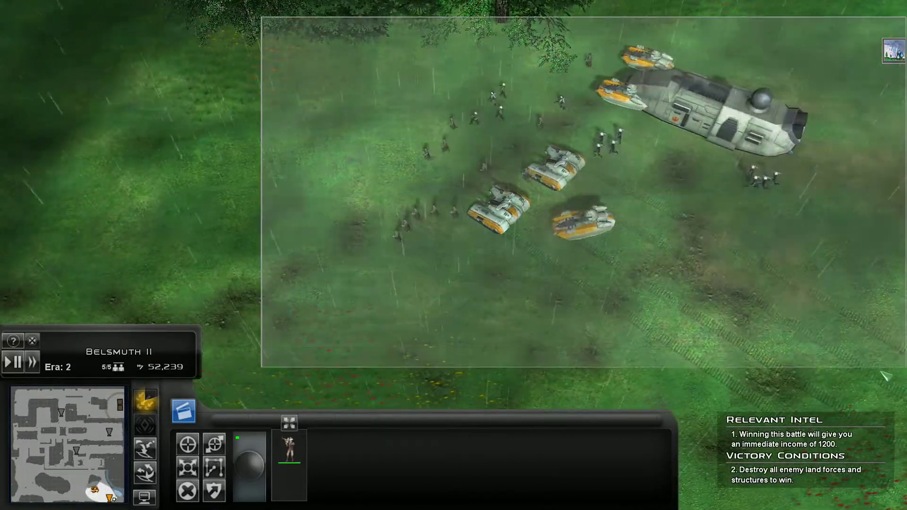
{"action": "left_click_drag", "start_coordinate": [885, 376], "coordinate": [885, 376]}
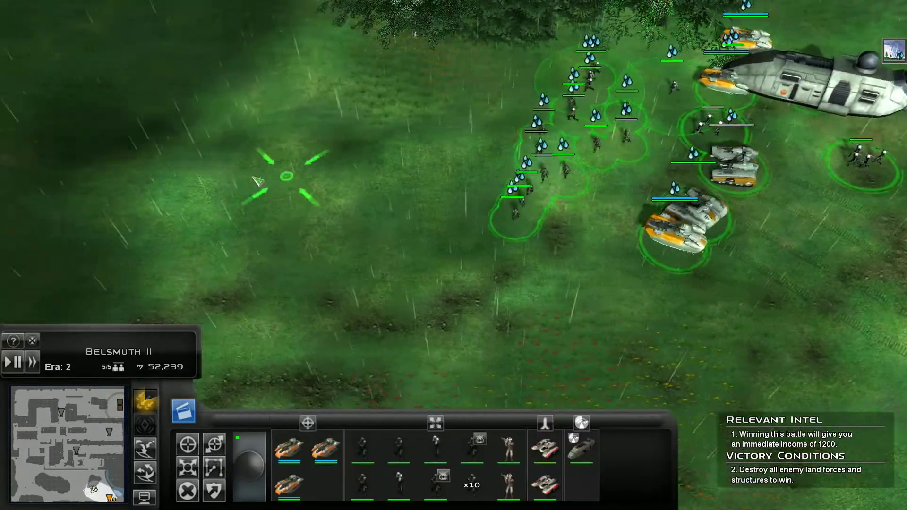
{"action": "key", "text": "Up"}
{"action": "key", "text": "Left"}
{"action": "right_click", "coordinate": [321, 224]}
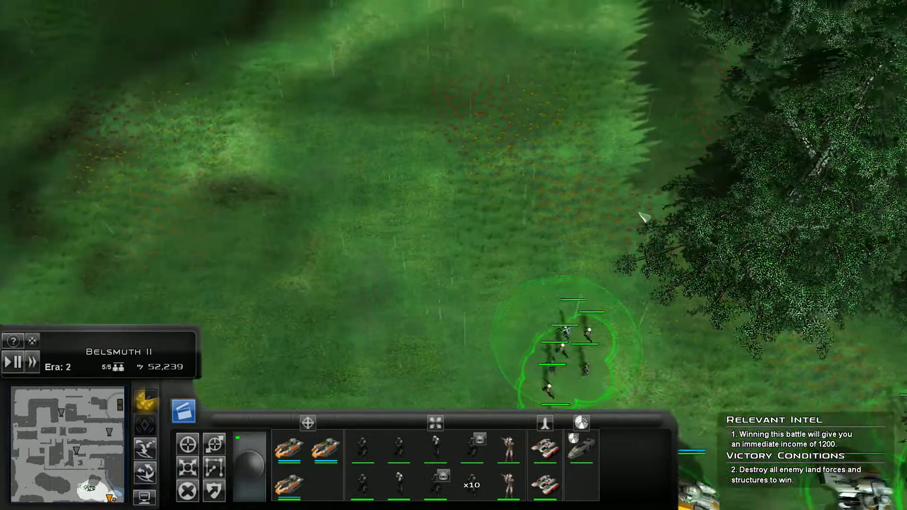
{"action": "key", "text": "Up"}
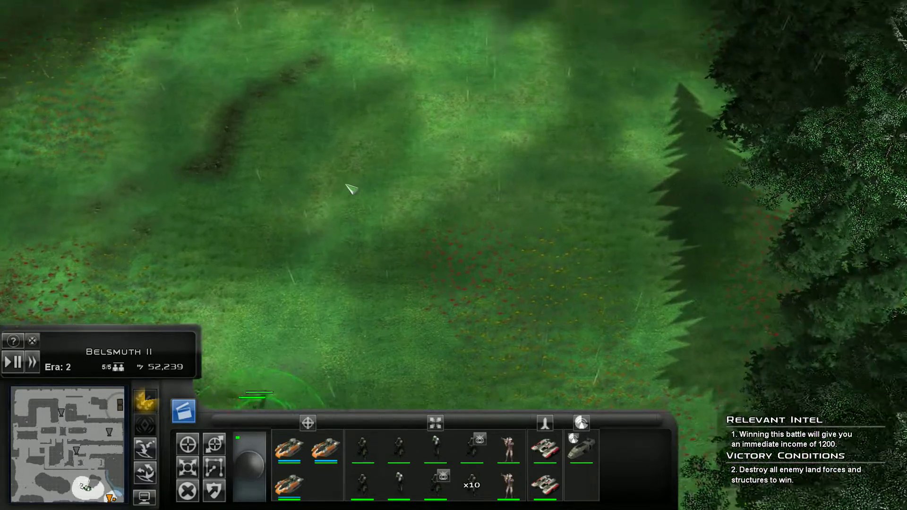
{"action": "right_click", "coordinate": [348, 189]}
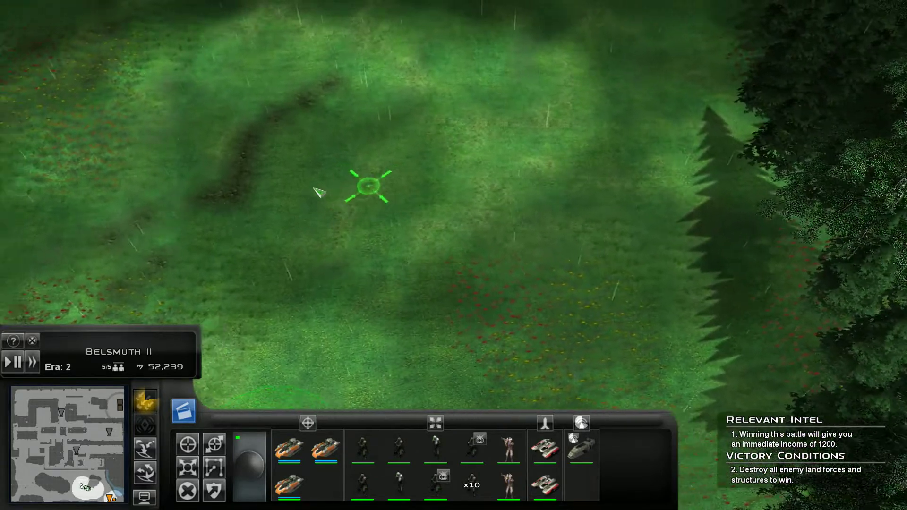
Step: Move the army up against the enemy base wall
{"action": "key", "text": "Left"}
{"action": "key", "text": "Up"}
{"action": "scroll", "coordinate": [487, 202], "scroll_direction": "up", "scroll_amount": 3}
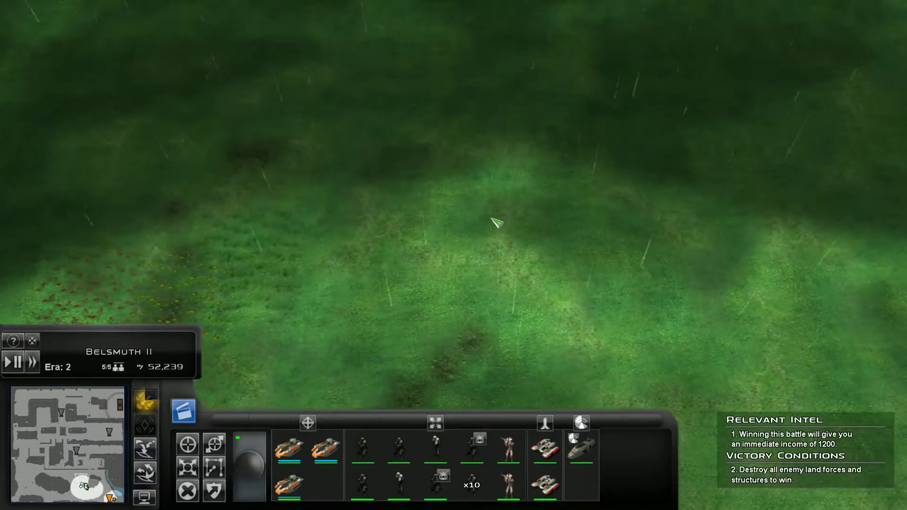
{"action": "scroll", "coordinate": [511, 223], "scroll_direction": "up", "scroll_amount": 2}
{"action": "right_click", "coordinate": [723, 248]}
{"action": "key", "text": "Up"}
{"action": "key", "text": "Right"}
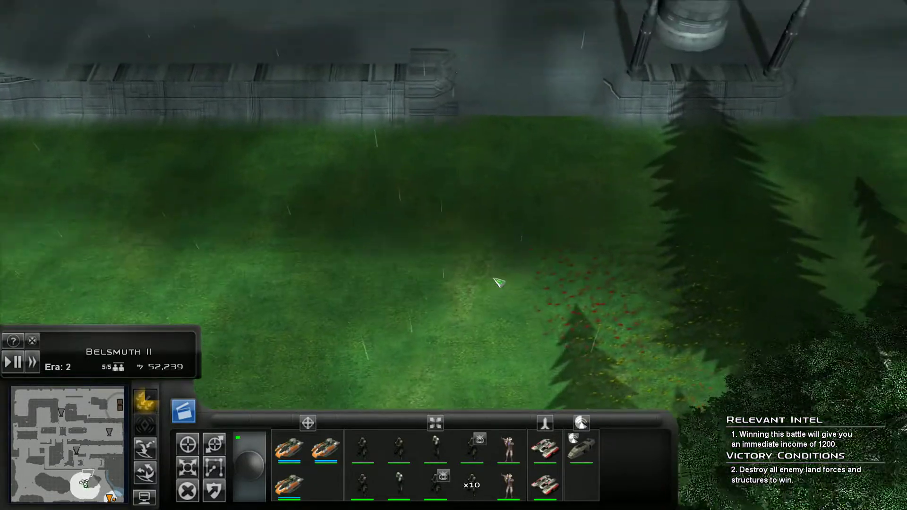
{"action": "right_click", "coordinate": [492, 287]}
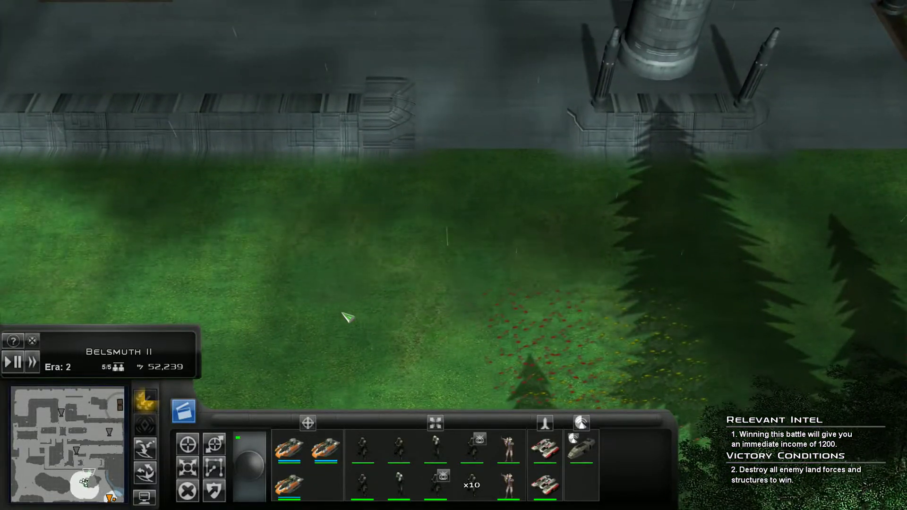
{"action": "key", "text": "Up"}
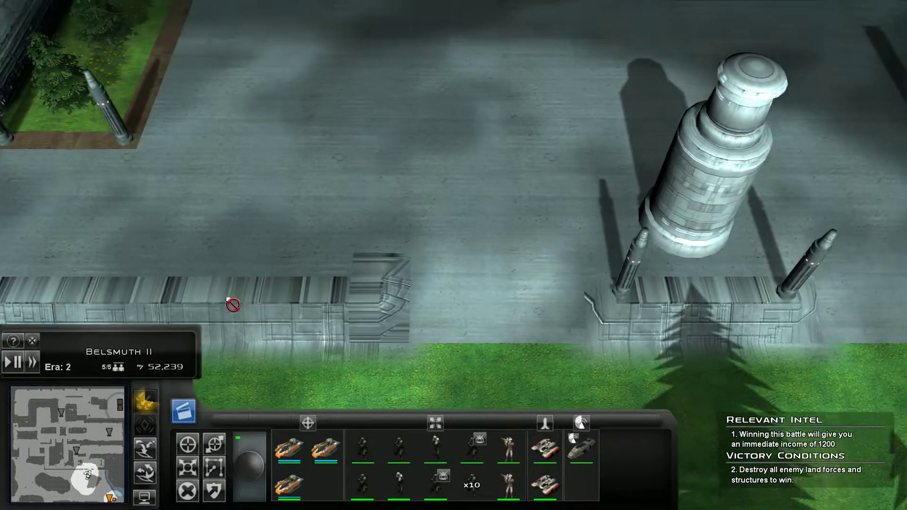
Step: Send the squads north past the wall and west across the plaza
{"action": "right_click", "coordinate": [383, 134]}
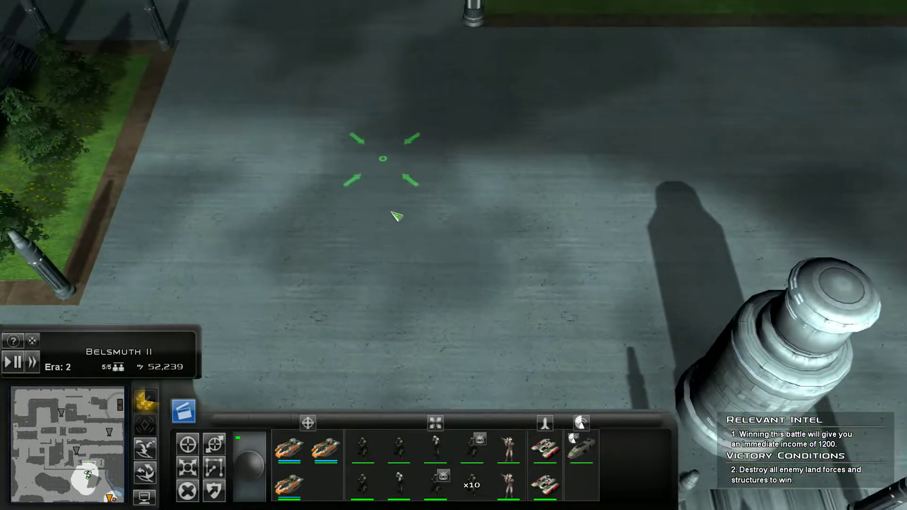
{"action": "key", "text": "Up"}
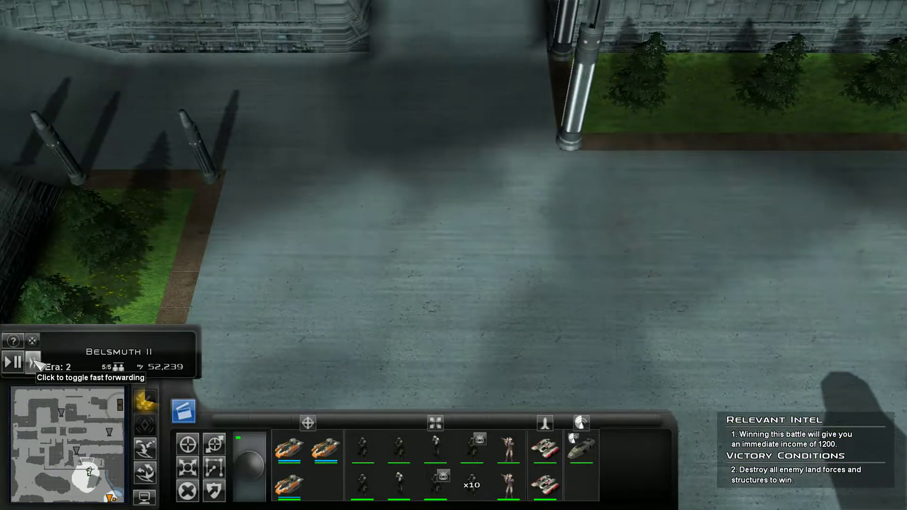
{"action": "key", "text": "Up"}
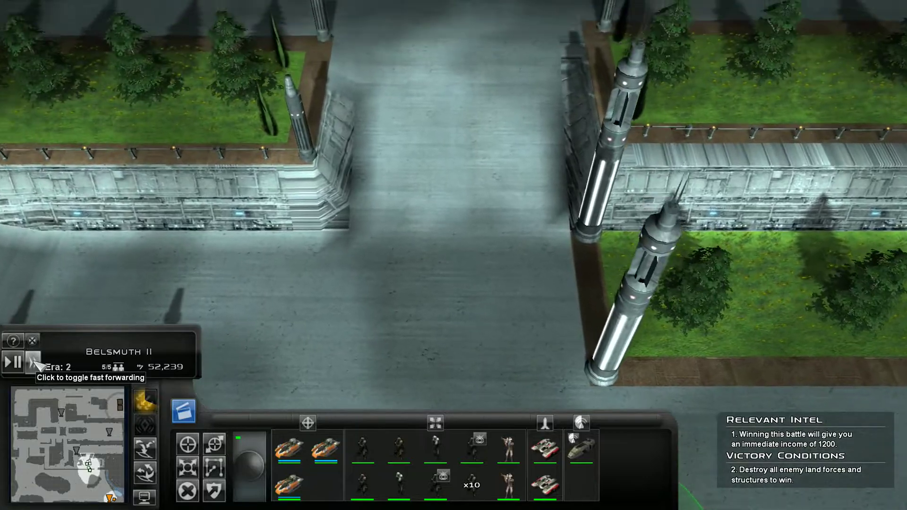
{"action": "key", "text": "Up"}
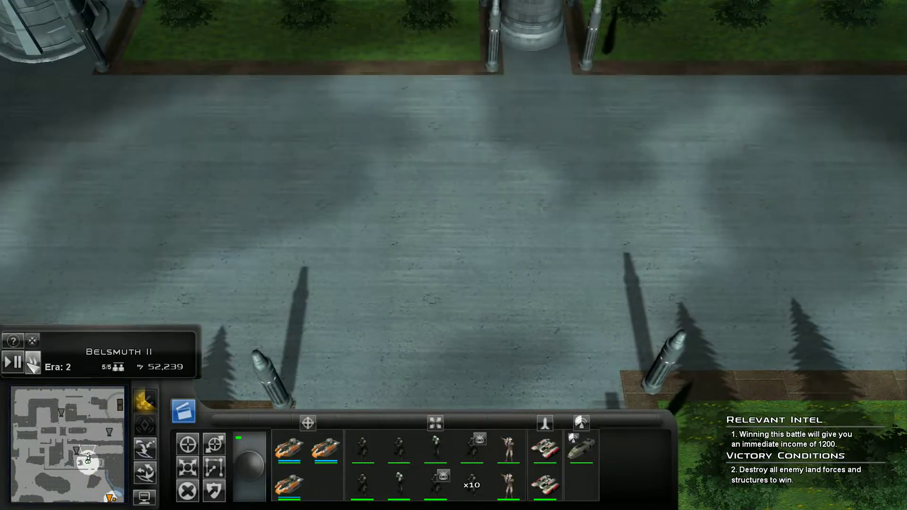
{"action": "key", "text": "Up"}
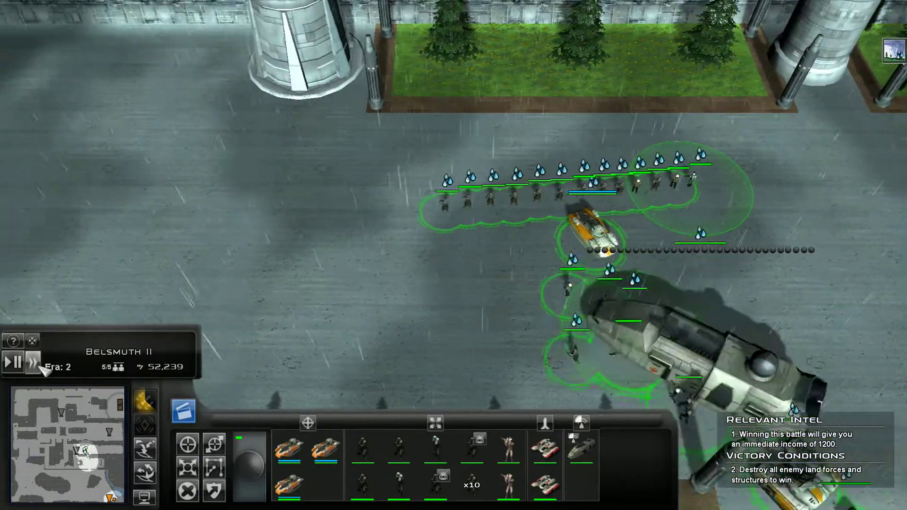
{"action": "key", "text": "Left"}
{"action": "right_click", "coordinate": [217, 235]}
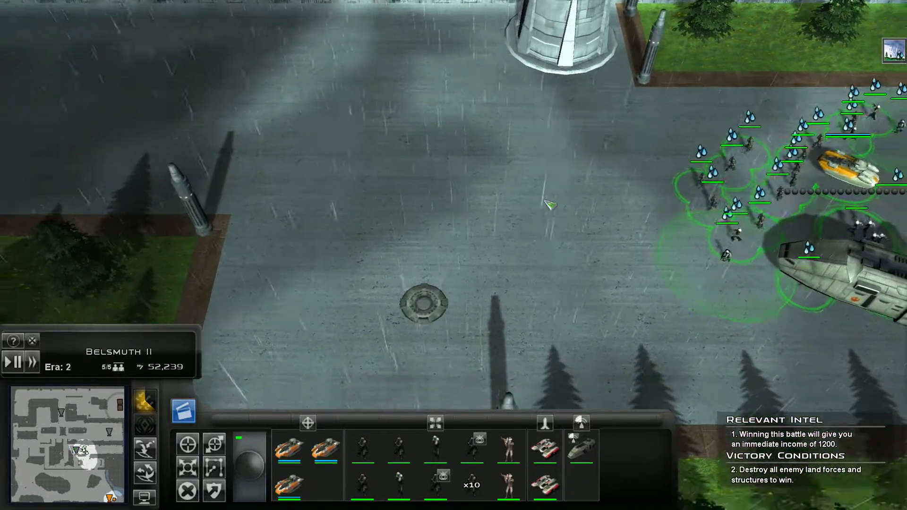
Step: Select the squads, a hover tank and the transport, moving the transport east
{"action": "left_click_drag", "start_coordinate": [549, 96], "coordinate": [756, 275]}
{"action": "key", "text": "Right"}
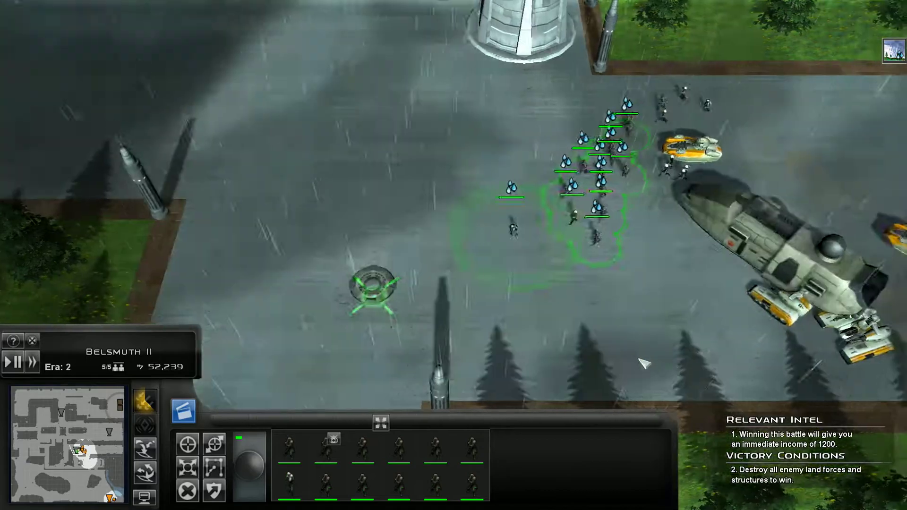
{"action": "key", "text": "Escape"}
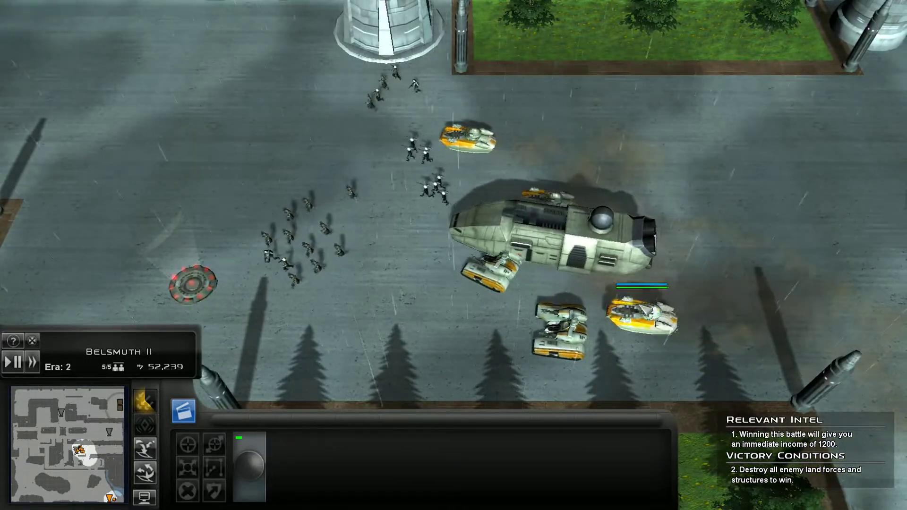
{"action": "left_click", "coordinate": [642, 316]}
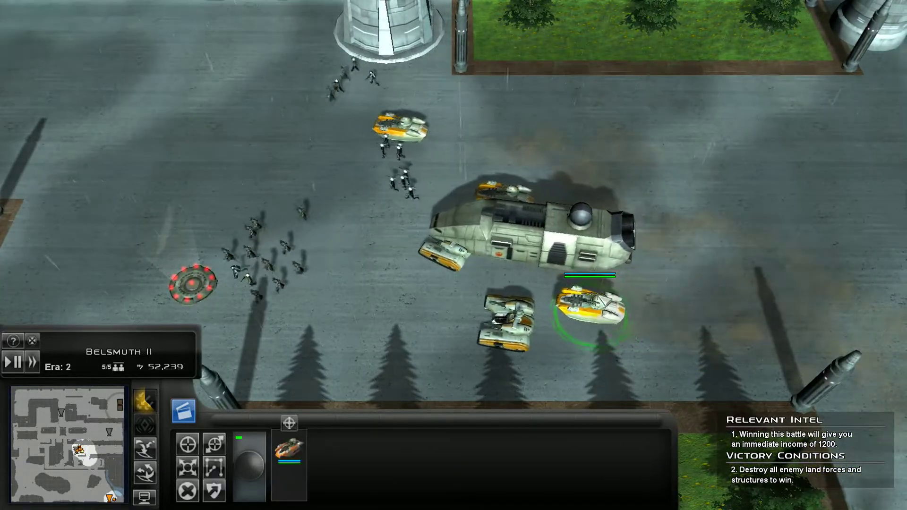
{"action": "left_click", "coordinate": [389, 178]}
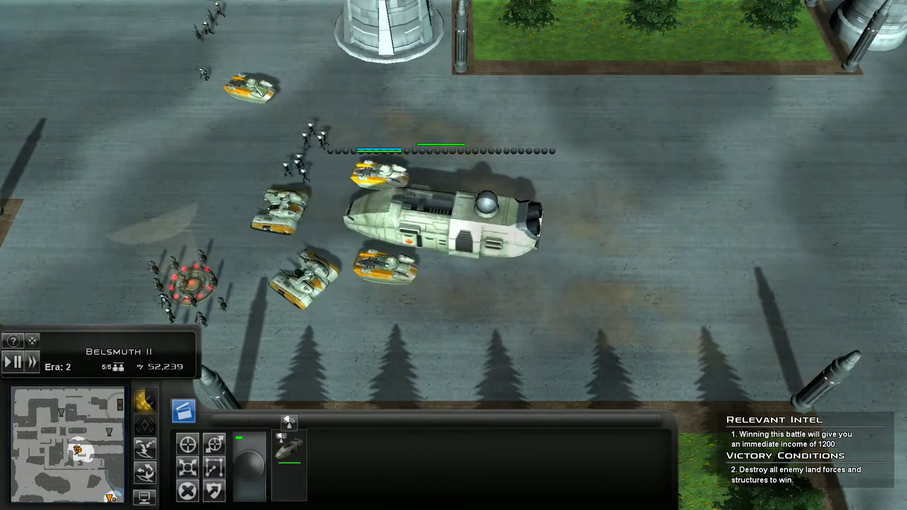
{"action": "right_click", "coordinate": [805, 179]}
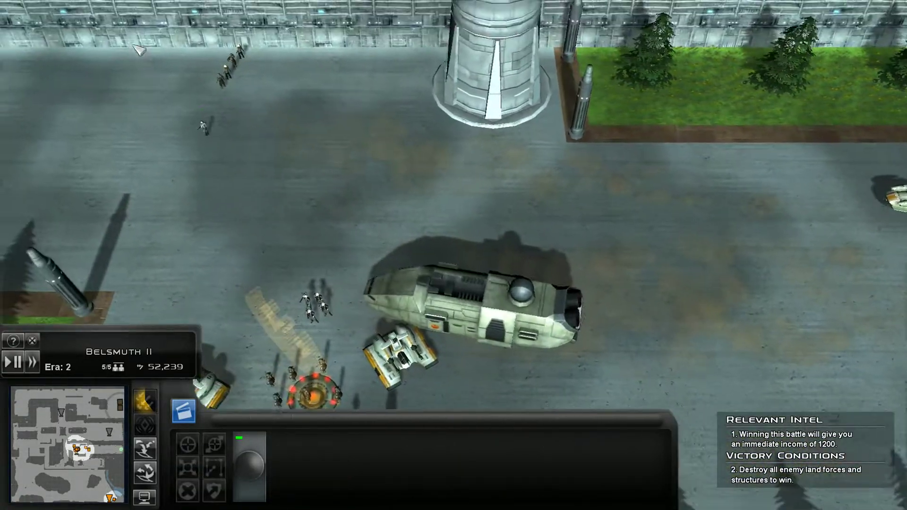
{"action": "left_click", "coordinate": [234, 85]}
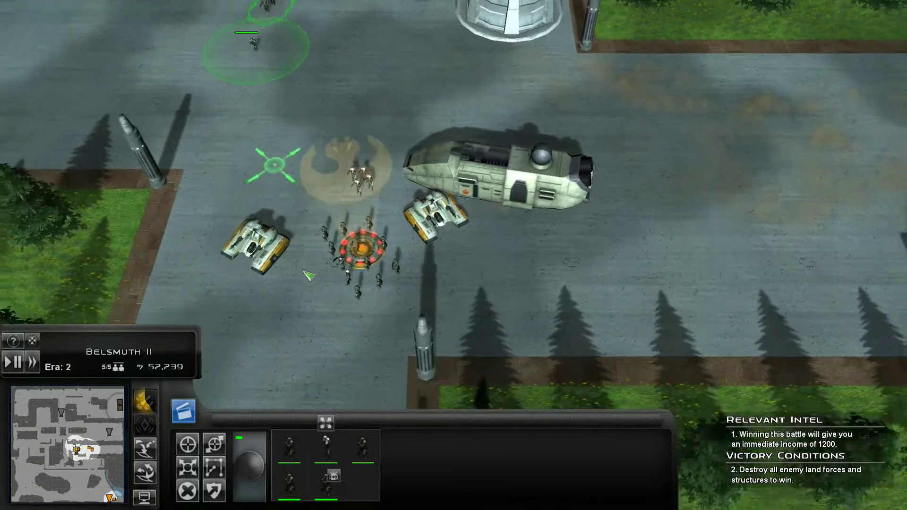
Step: Drop reinforcement units into the green zone from the roster
{"action": "key", "text": "Down"}
{"action": "key", "text": "Left"}
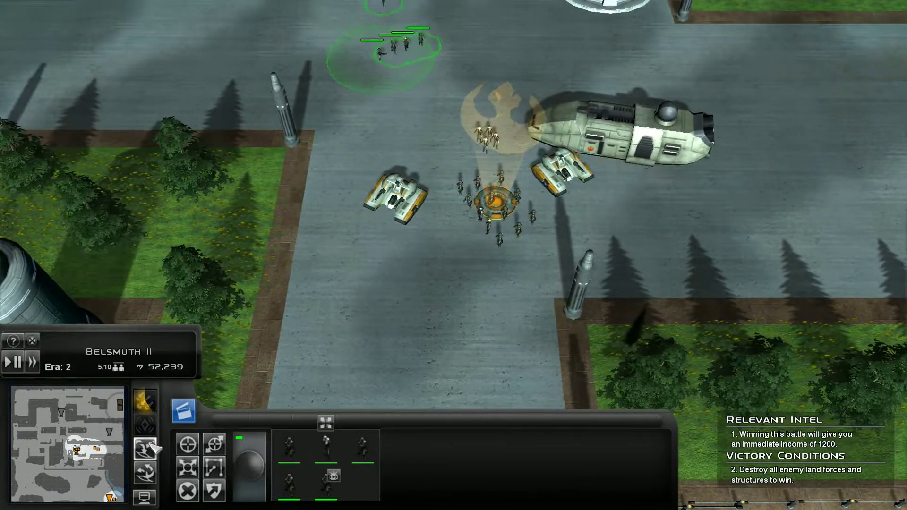
{"action": "left_click", "coordinate": [146, 448]}
{"action": "left_click", "coordinate": [307, 306]}
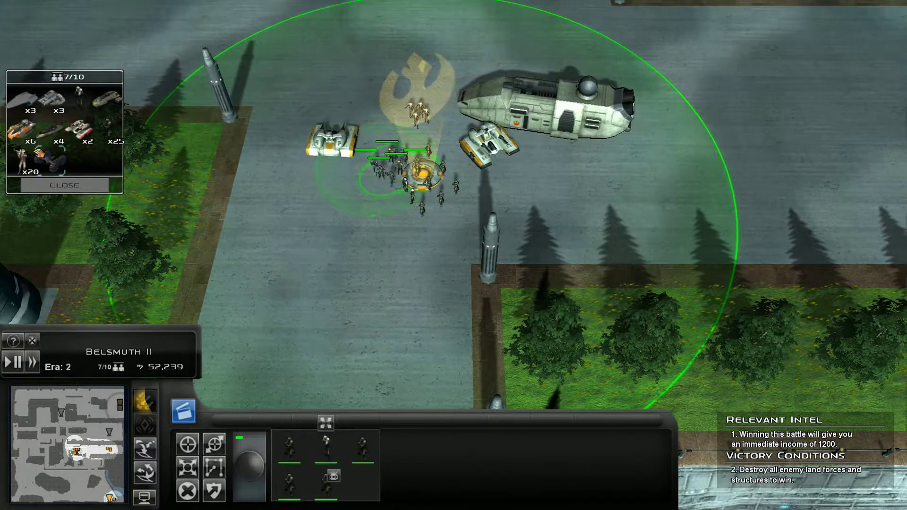
{"action": "left_click", "coordinate": [414, 106]}
{"action": "key", "text": "Up"}
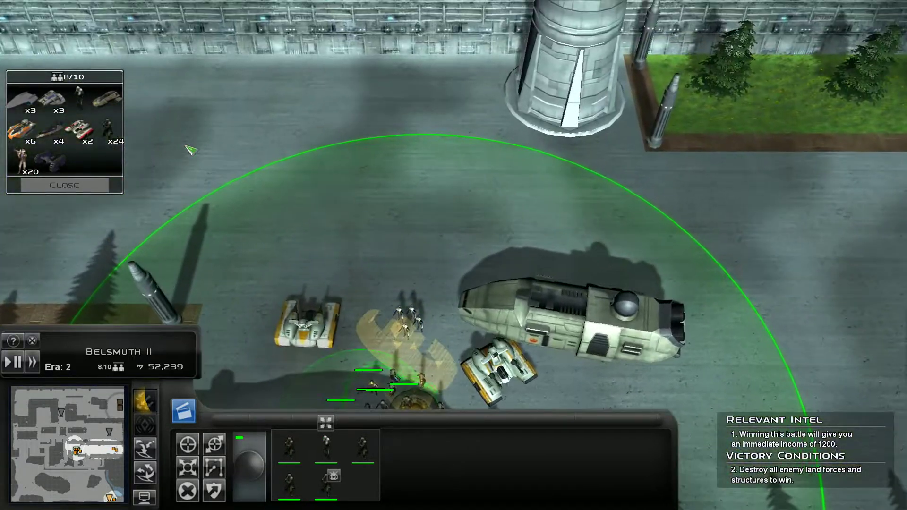
{"action": "key", "text": "Down"}
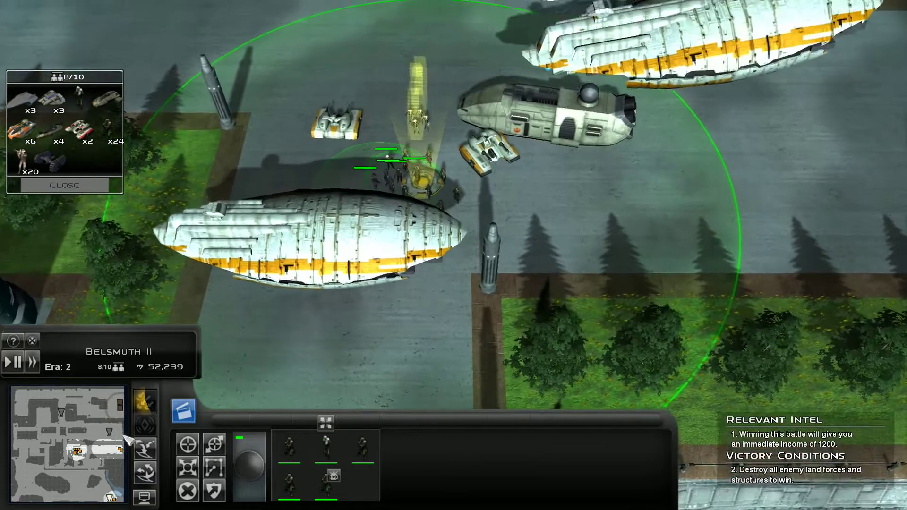
{"action": "key", "text": "Up"}
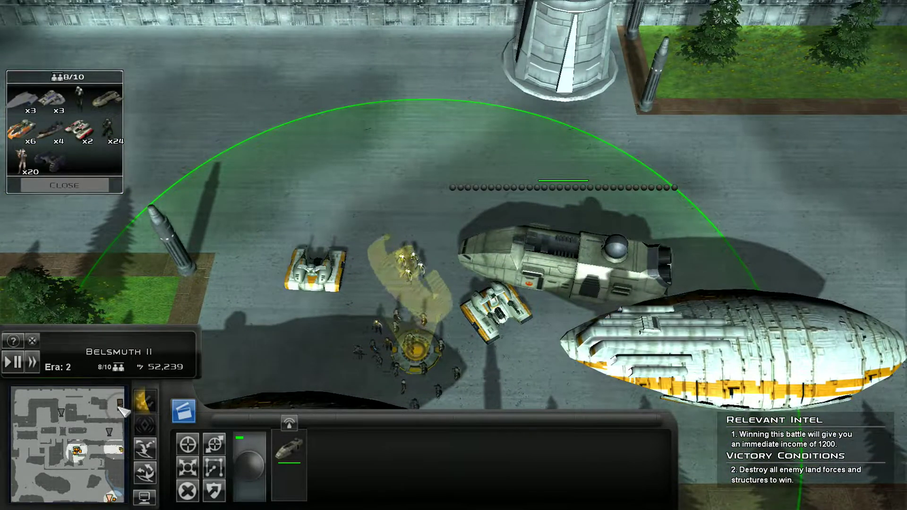
Step: Select the three hovercraft on the plaza and return to the army by the tower
{"action": "left_click_drag", "start_coordinate": [124, 411], "coordinate": [102, 415]}
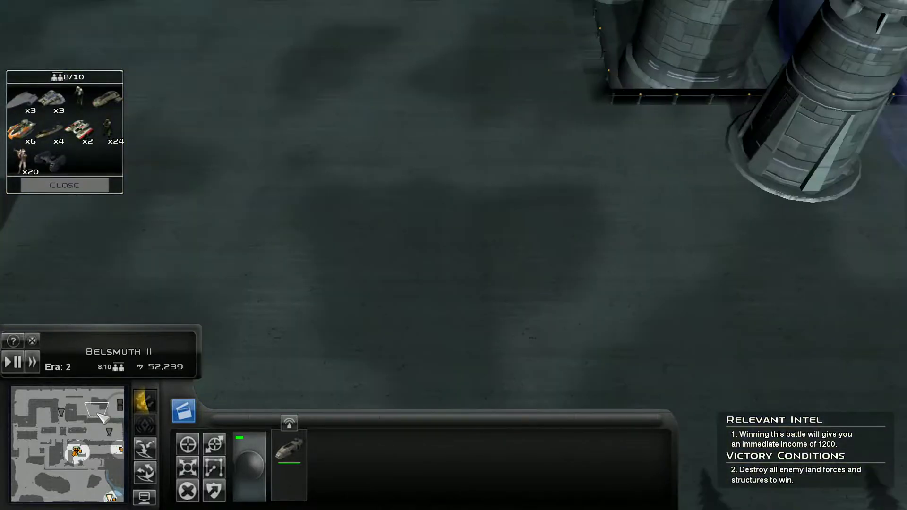
{"action": "key", "text": "Up"}
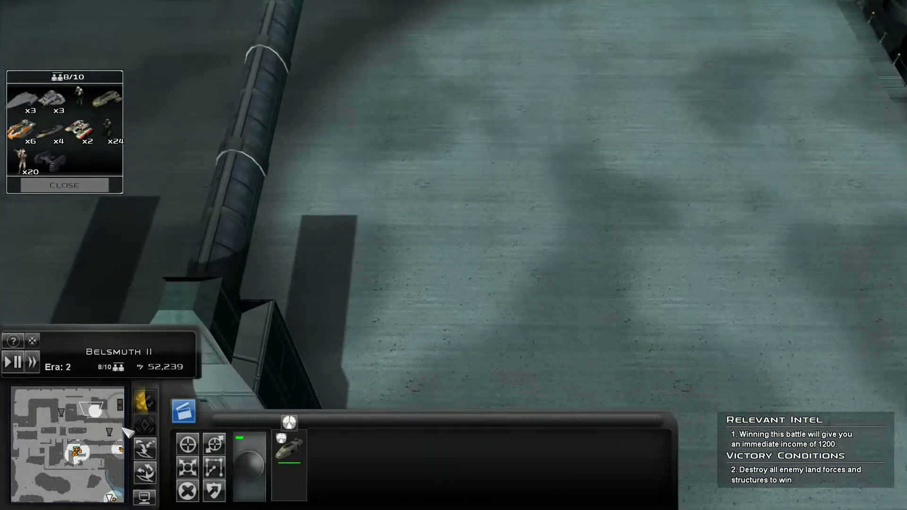
{"action": "left_click", "coordinate": [126, 432]}
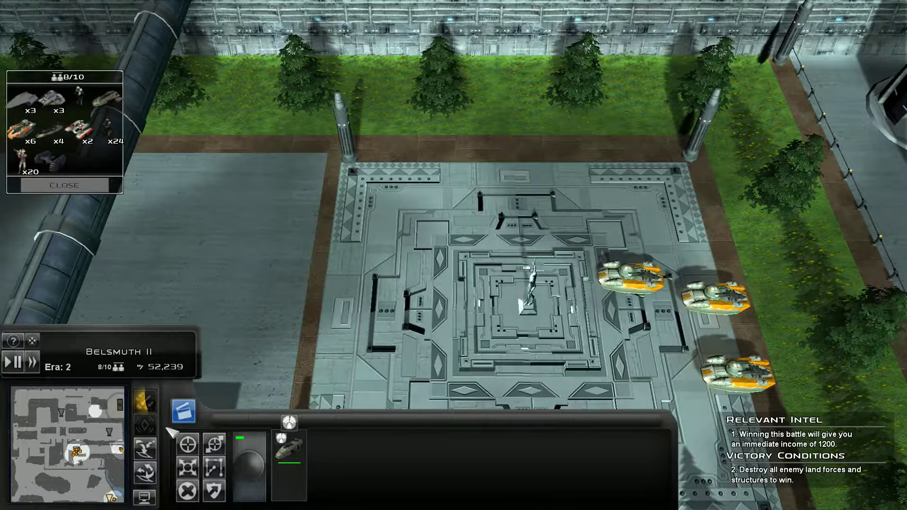
{"action": "left_click_drag", "start_coordinate": [334, 156], "coordinate": [808, 397]}
{"action": "key", "text": "Left"}
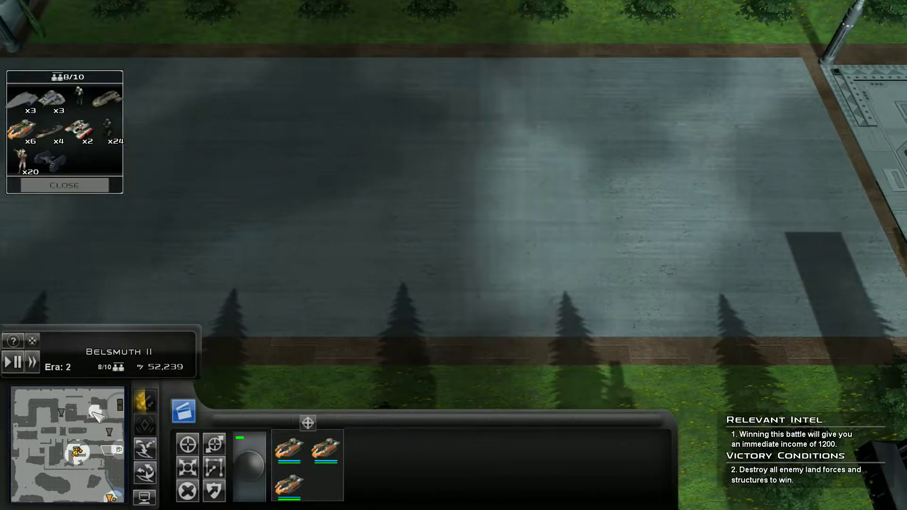
{"action": "left_click", "coordinate": [95, 414]}
{"action": "left_click", "coordinate": [121, 409]}
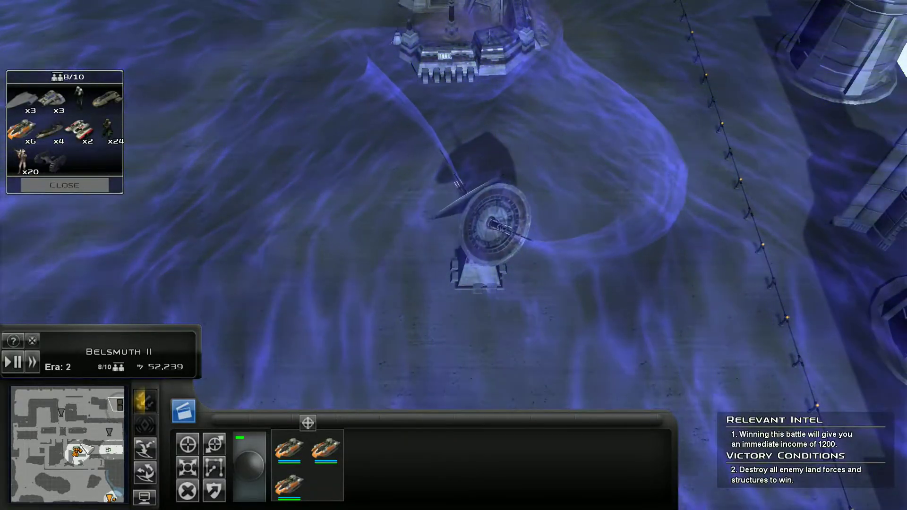
{"action": "left_click", "coordinate": [77, 451]}
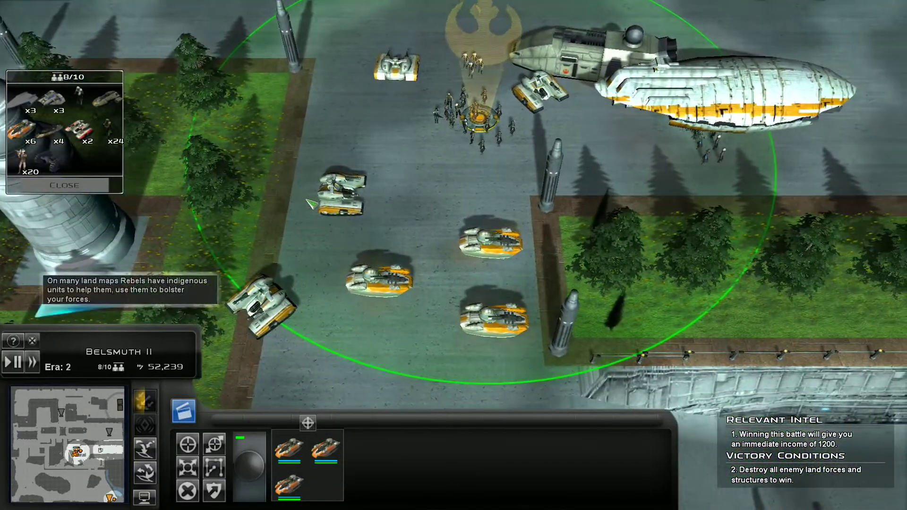
Step: Order the army north between the towers, revealing a turret and energy shield
{"action": "key", "text": "Right"}
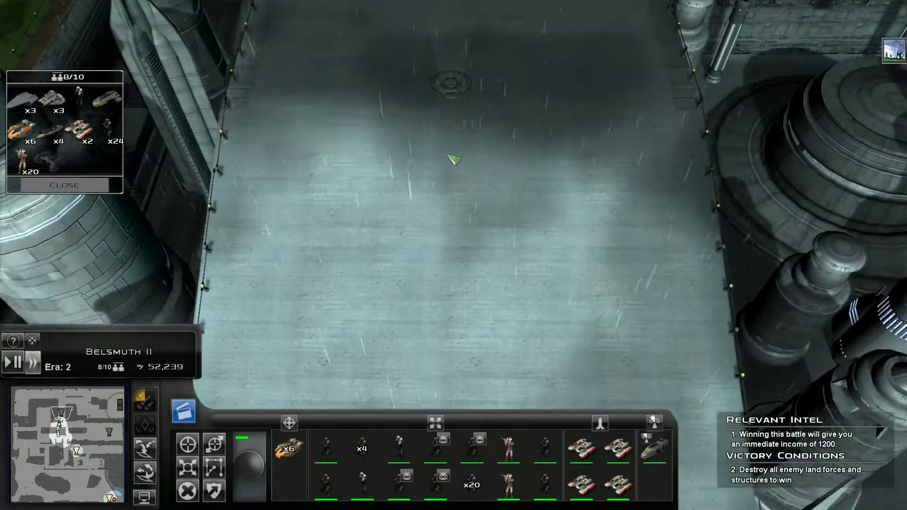
{"action": "right_click", "coordinate": [453, 161]}
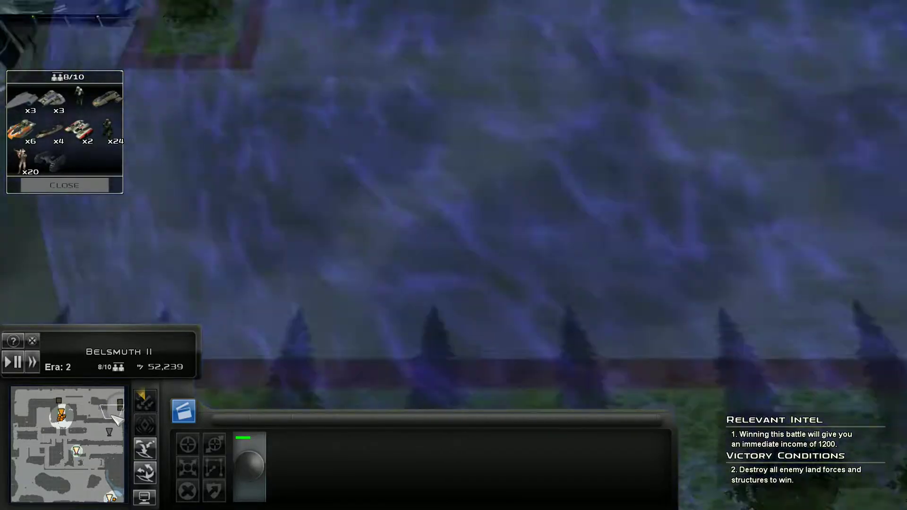
Step: Jump to the upper part of the map and place a reinforcement drop
{"action": "left_click_drag", "start_coordinate": [115, 419], "coordinate": [29, 405]}
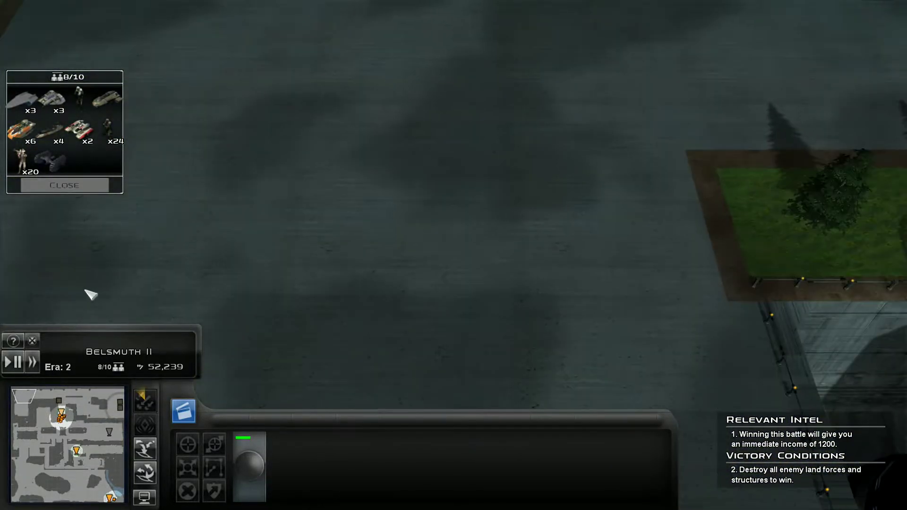
{"action": "left_click", "coordinate": [69, 424]}
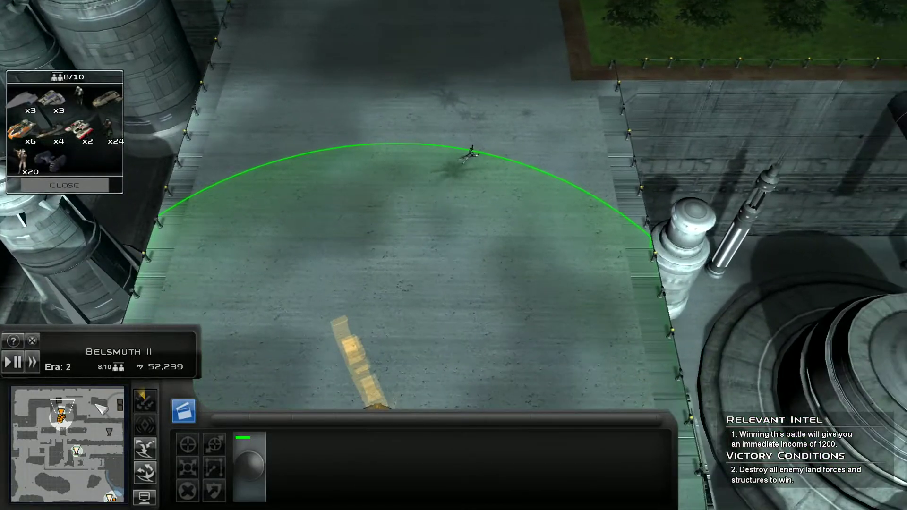
{"action": "left_click", "coordinate": [374, 380]}
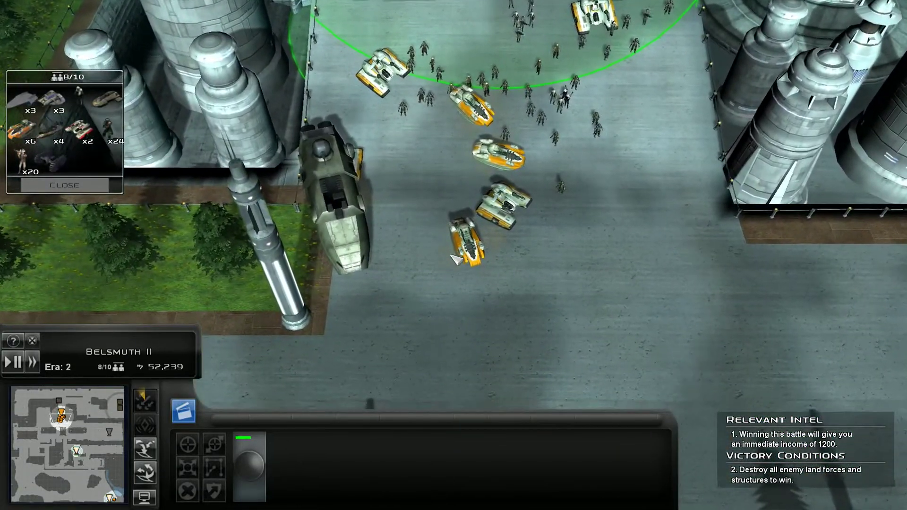
Step: Drive the three hover tanks along the road to the field's top edge
{"action": "left_click_drag", "start_coordinate": [425, 121], "coordinate": [525, 248]}
{"action": "right_click", "coordinate": [397, 297]}
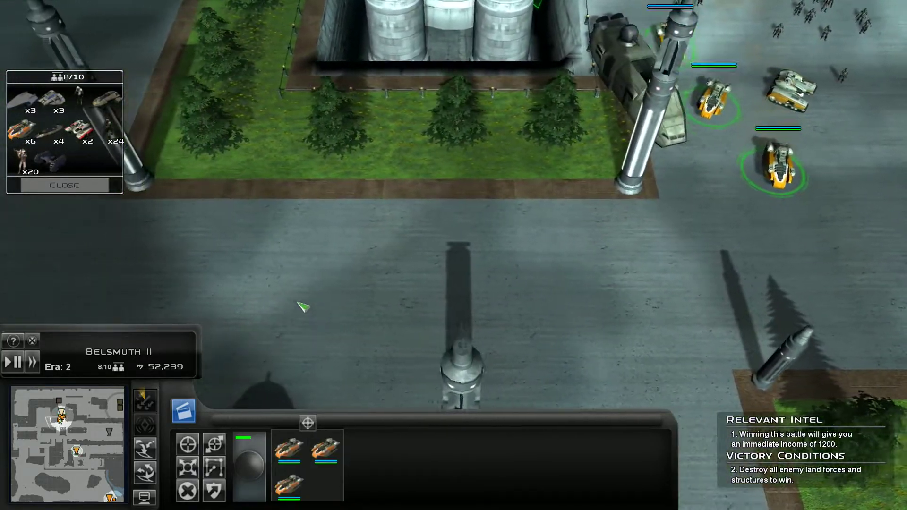
{"action": "right_click", "coordinate": [304, 303]}
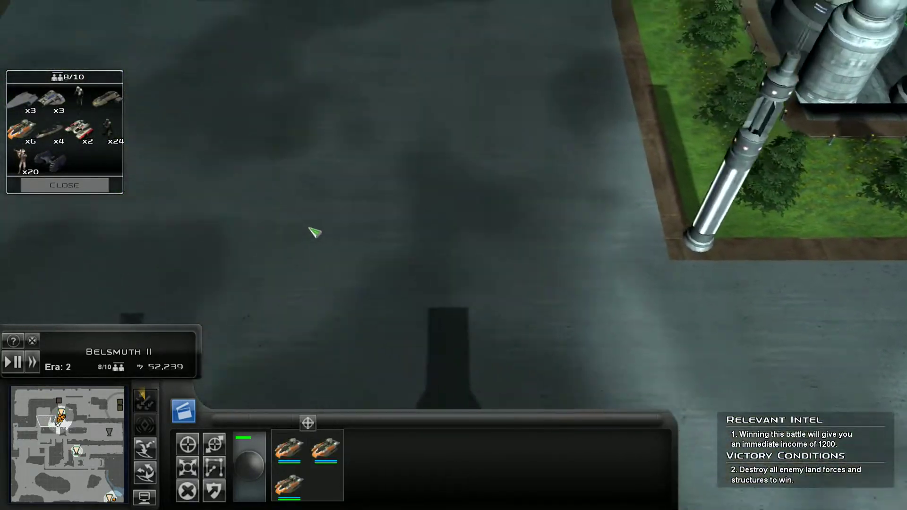
{"action": "right_click", "coordinate": [331, 228]}
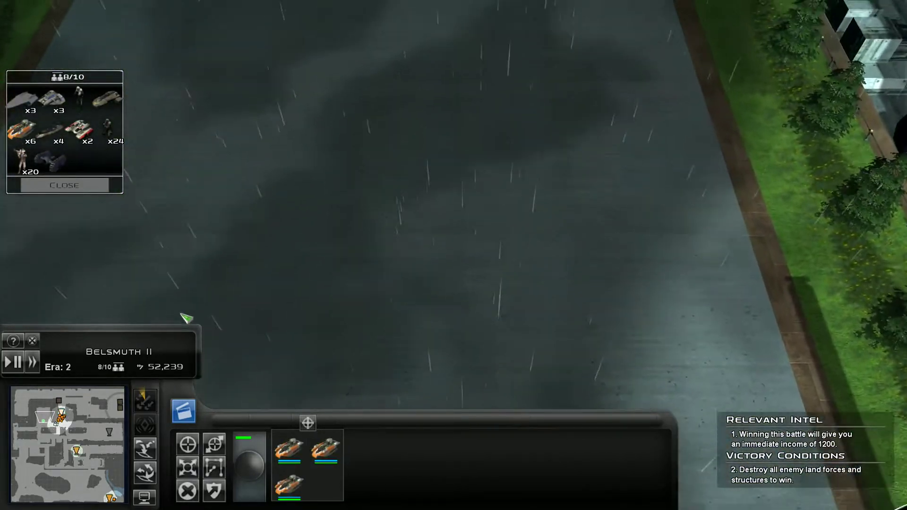
{"action": "right_click", "coordinate": [298, 142]}
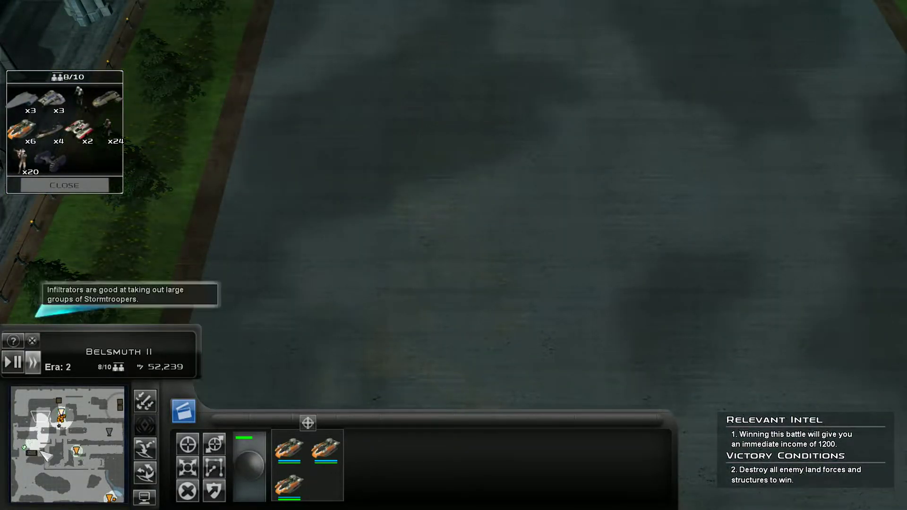
Step: Watch the generator explosion, then return to the landing-zone army and deselect
{"action": "left_click", "coordinate": [64, 434]}
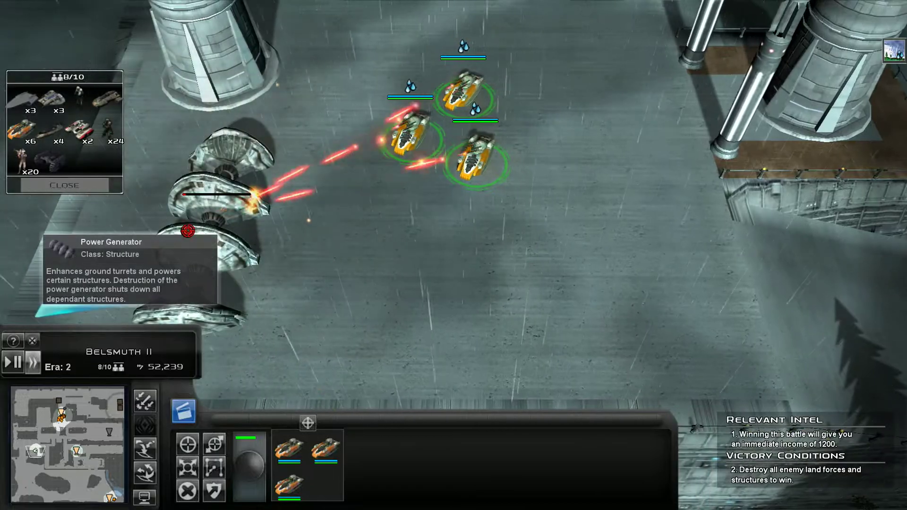
{"action": "left_click", "coordinate": [69, 424]}
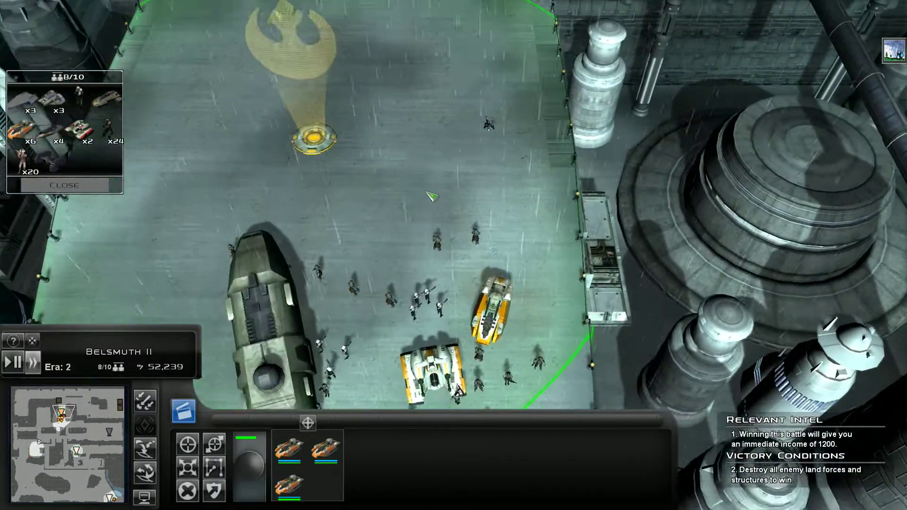
{"action": "left_click", "coordinate": [385, 121]}
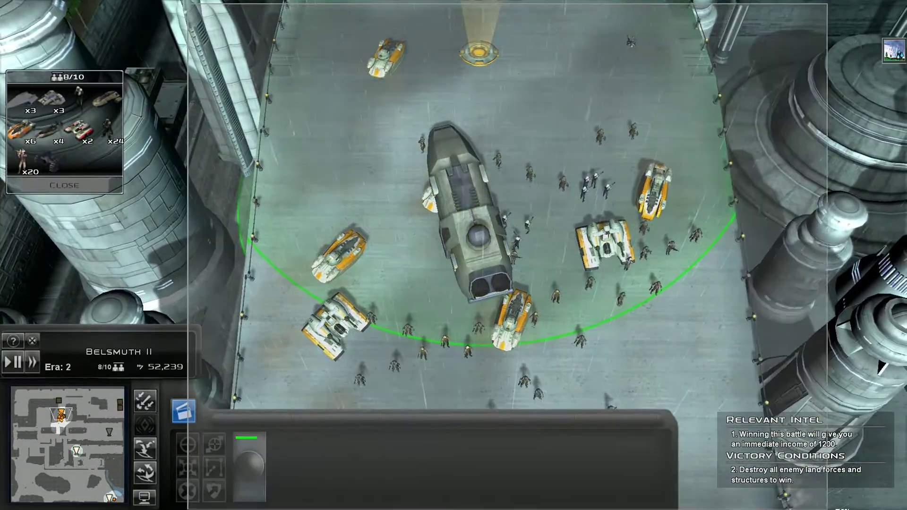
Step: Select the whole army with Ctrl+A and advance it up the road onto open ground
{"action": "key", "text": "ctrl+a"}
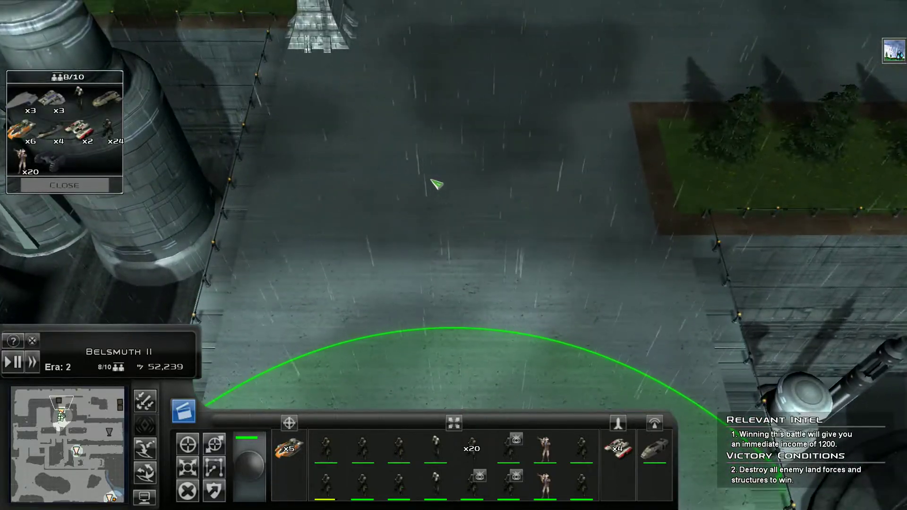
{"action": "right_click", "coordinate": [470, 170]}
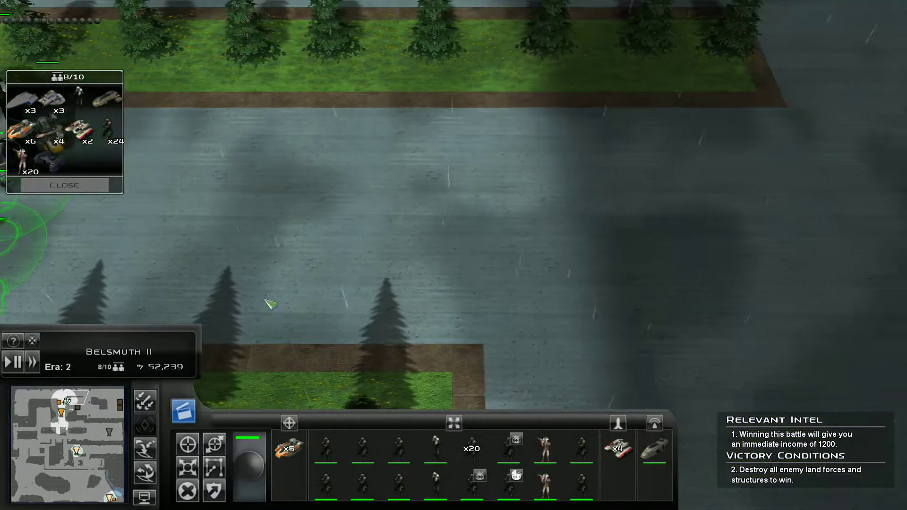
{"action": "right_click", "coordinate": [553, 209]}
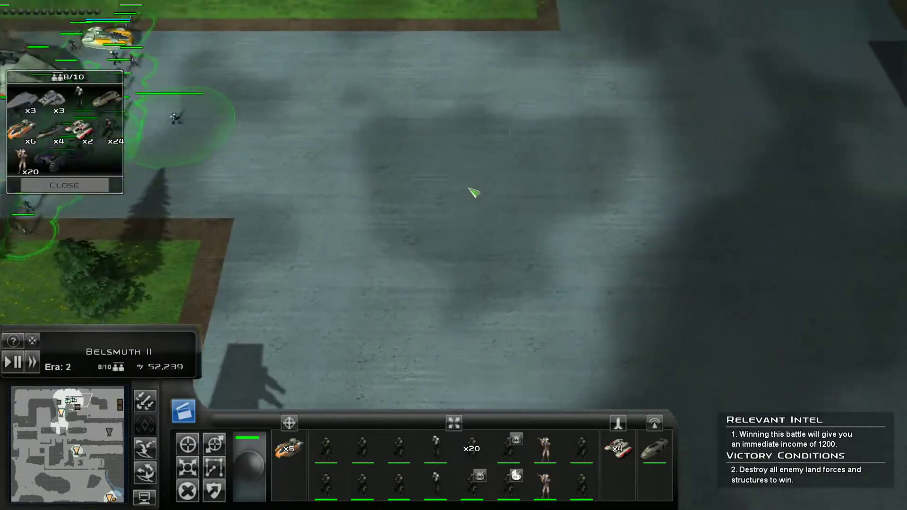
{"action": "key", "text": "Left"}
{"action": "key", "text": "Down"}
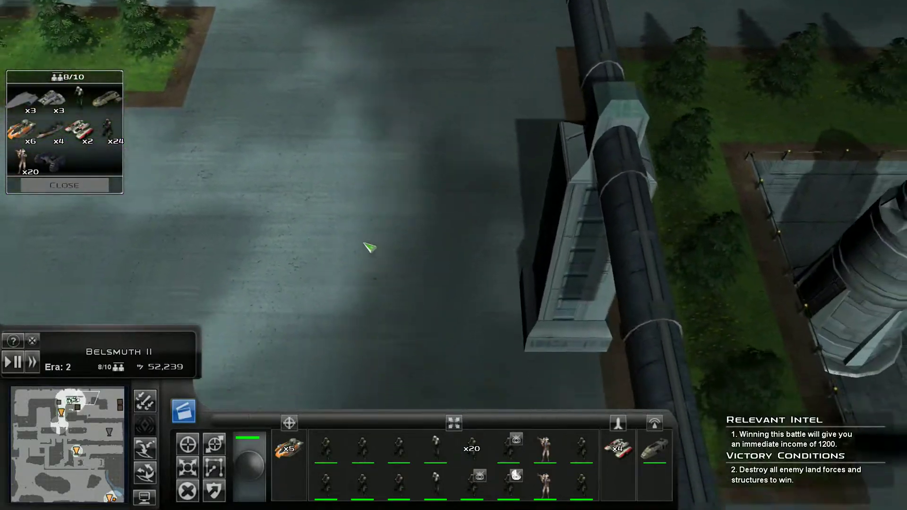
{"action": "right_click", "coordinate": [369, 248]}
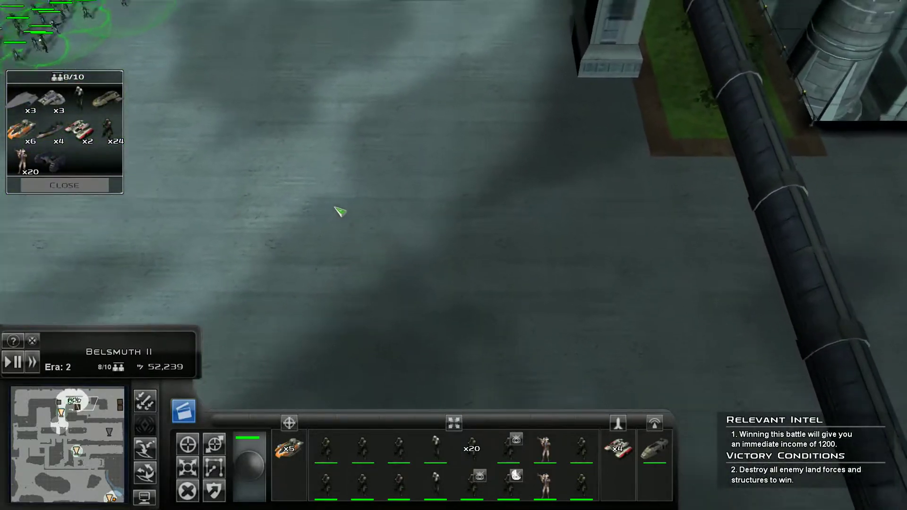
{"action": "scroll", "coordinate": [334, 213], "scroll_direction": "up", "scroll_amount": 2}
{"action": "scroll", "coordinate": [287, 224], "scroll_direction": "up", "scroll_amount": 1}
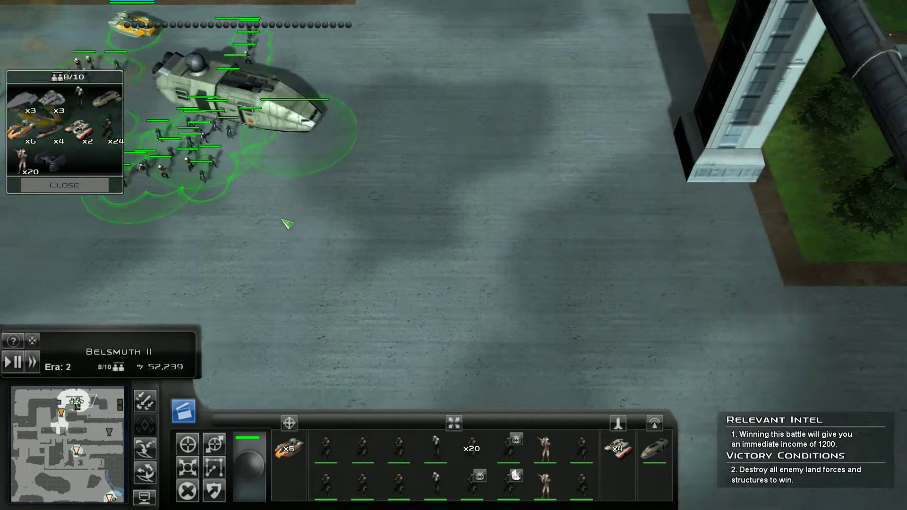
{"action": "mouse_move", "coordinate": [287, 224]}
{"action": "left_mouse_down"}
{"action": "mouse_move", "coordinate": [433, 192]}
{"action": "mouse_move", "coordinate": [274, 299]}
{"action": "left_mouse_up"}
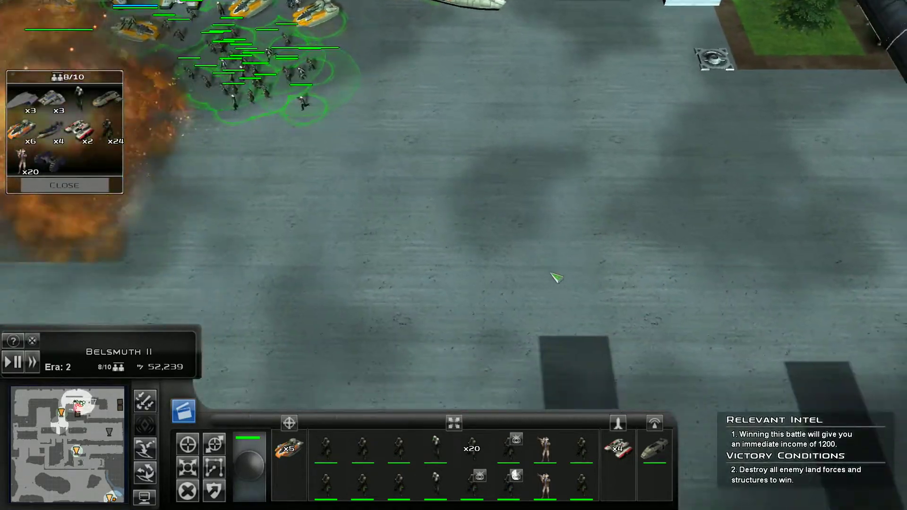
{"action": "scroll", "coordinate": [551, 277], "scroll_direction": "up", "scroll_amount": 3}
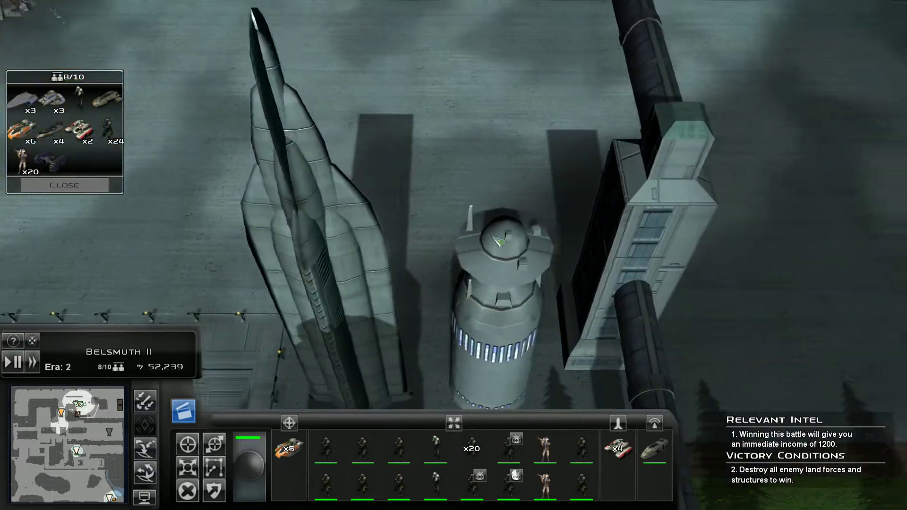
Step: Push the army across the open area past the towers toward the grass plot
{"action": "key", "text": "Right"}
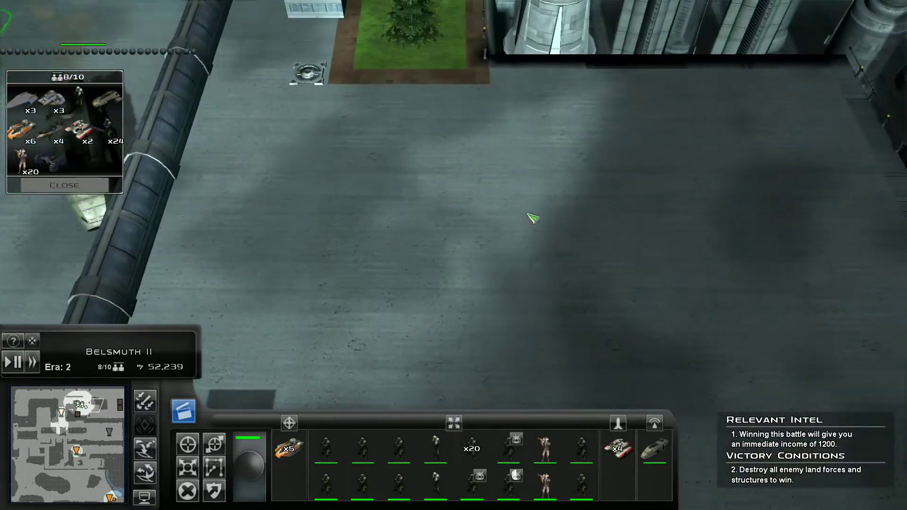
{"action": "key", "text": "Down"}
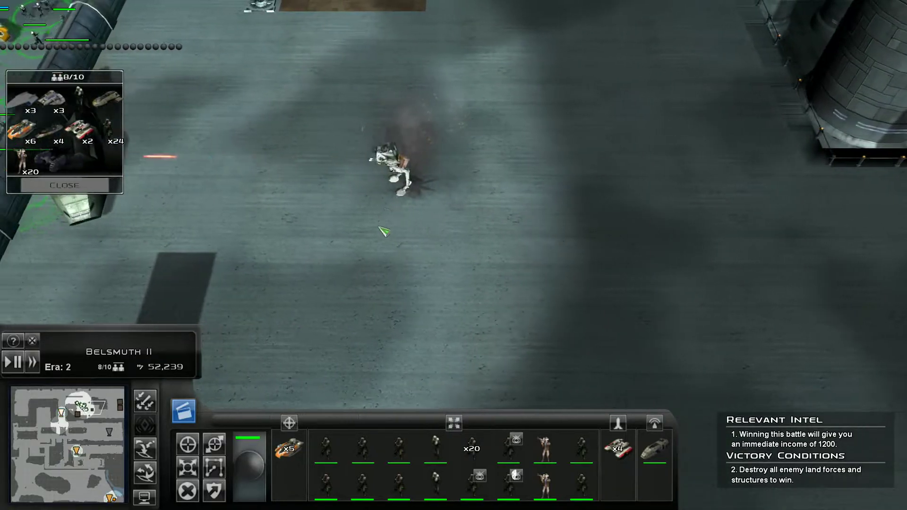
{"action": "key", "text": "Left"}
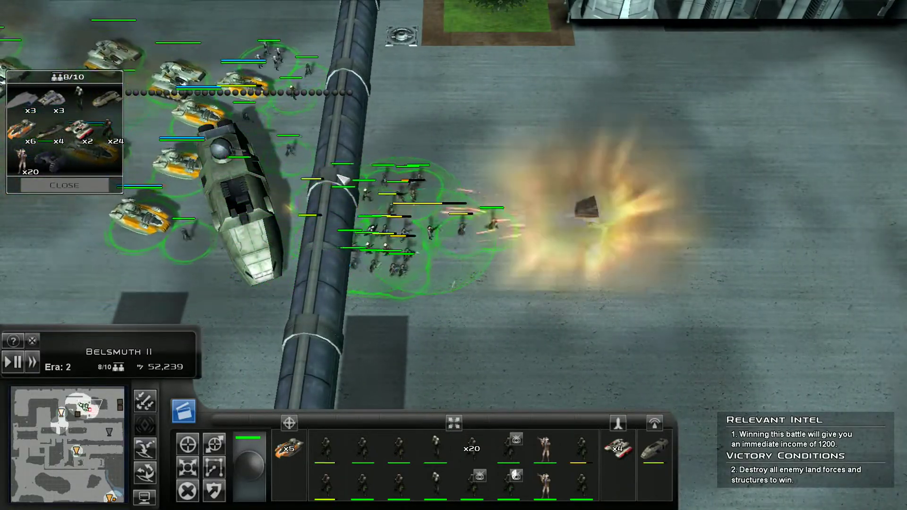
{"action": "key", "text": "Down"}
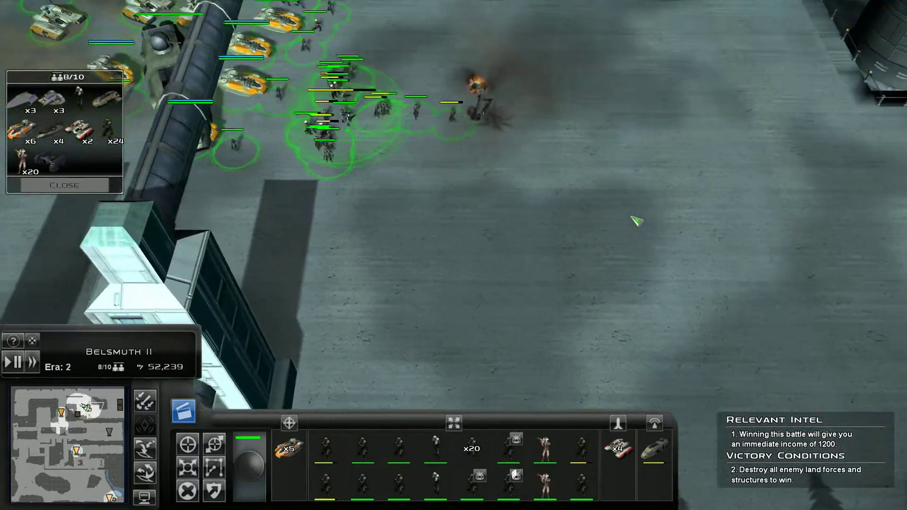
{"action": "right_click", "coordinate": [623, 221]}
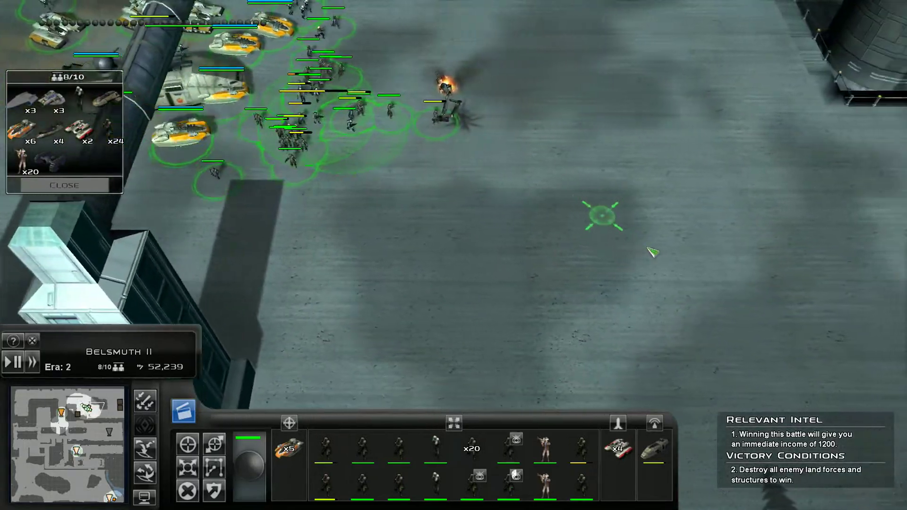
{"action": "key", "text": "Down"}
{"action": "key", "text": "Right"}
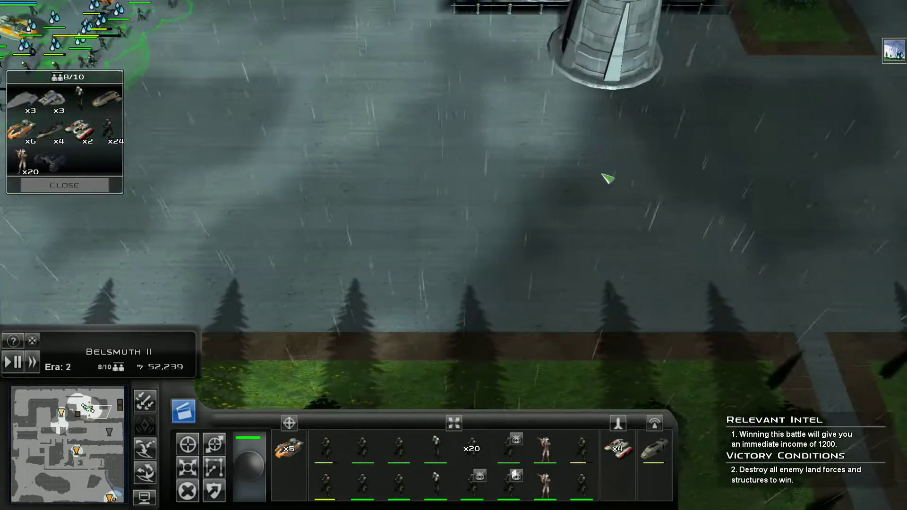
{"action": "key", "text": "Up"}
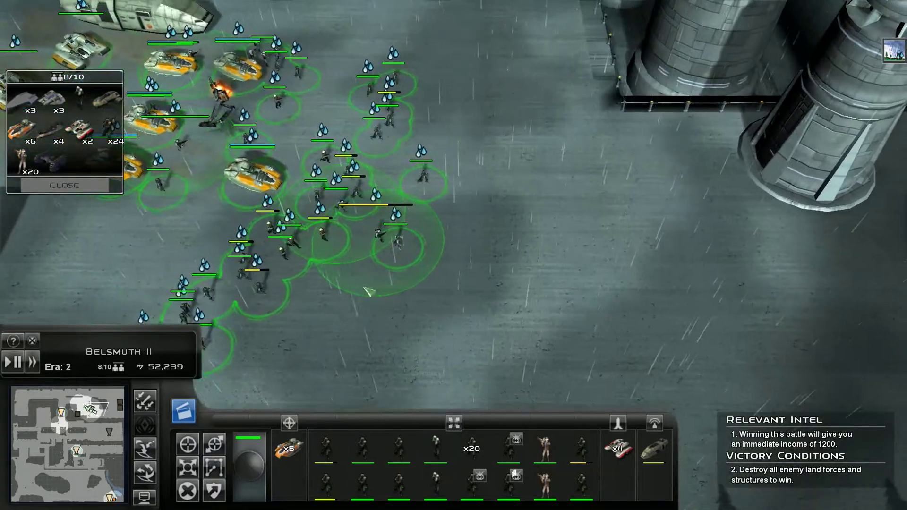
{"action": "key", "text": "Down"}
{"action": "key", "text": "Right"}
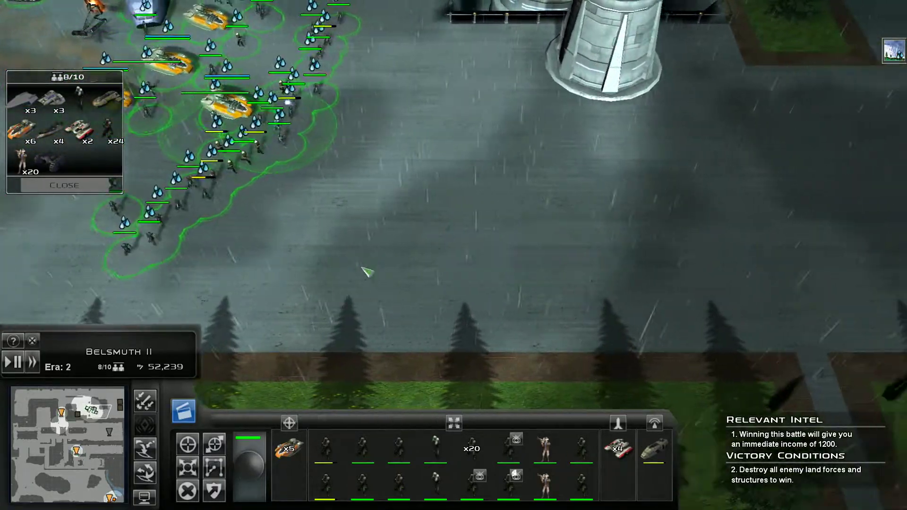
{"action": "key", "text": "Up"}
{"action": "key", "text": "Right"}
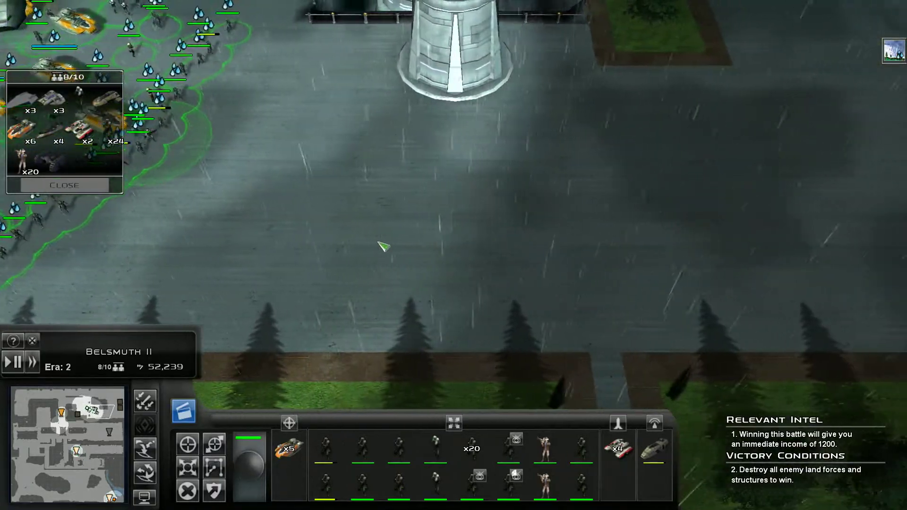
{"action": "right_click", "coordinate": [454, 206]}
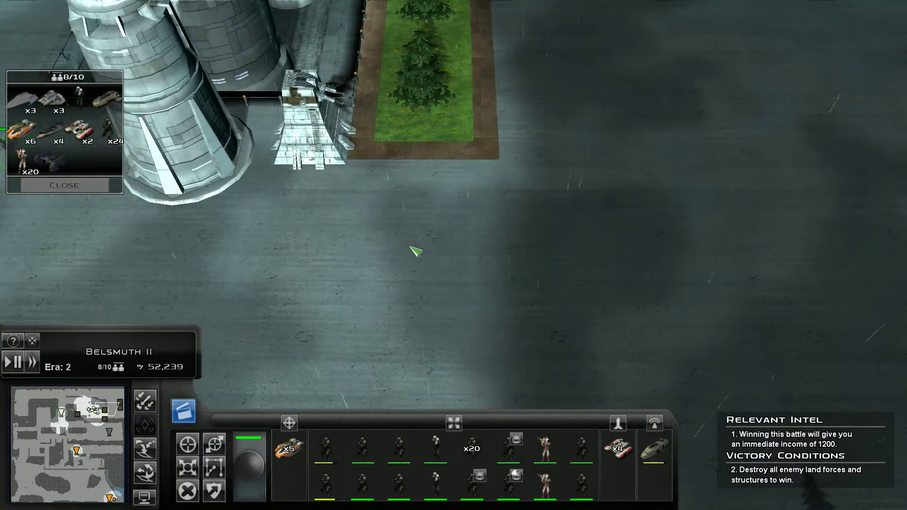
Step: Advance the troops onto the open road toward the radar dish
{"action": "key", "text": "Down"}
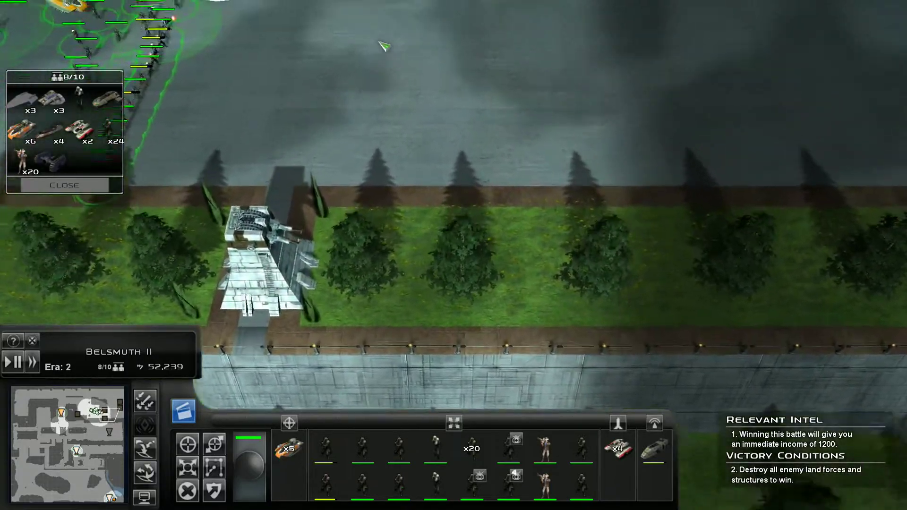
{"action": "key", "text": "Up"}
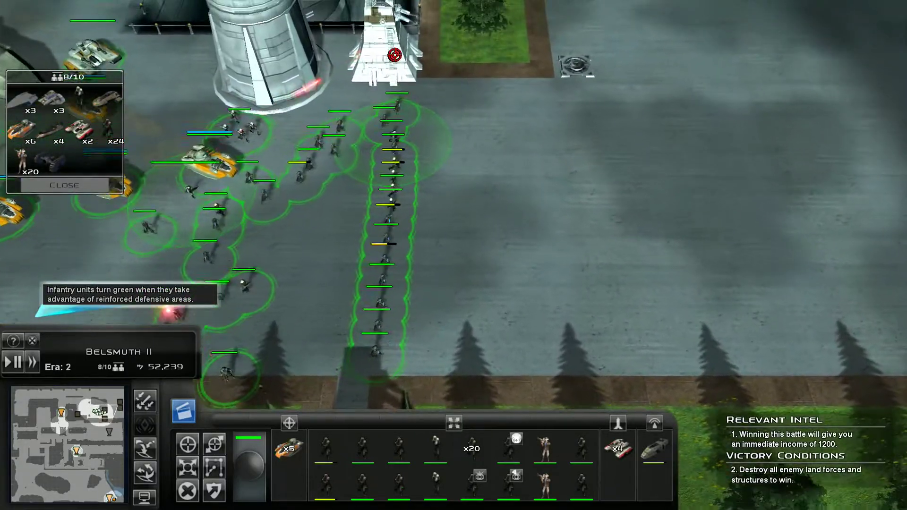
{"action": "scroll", "coordinate": [454, 212], "scroll_direction": "up", "scroll_amount": 2}
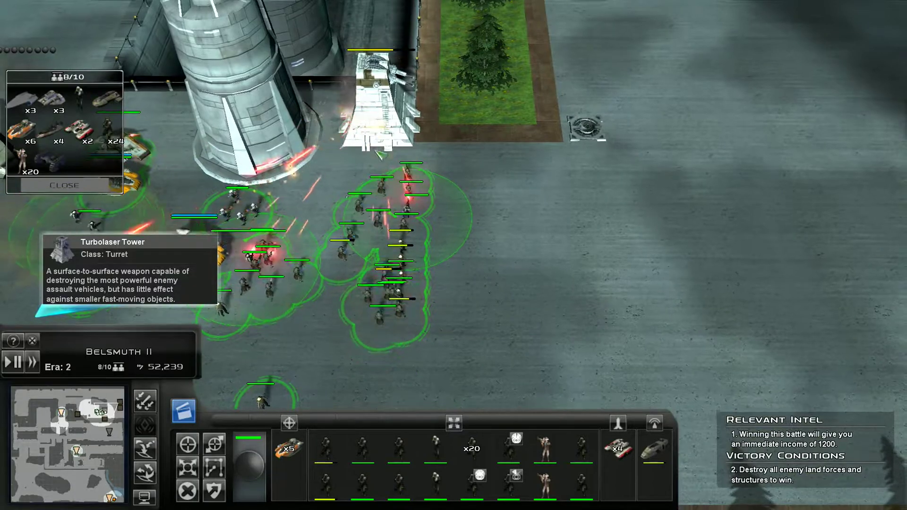
{"action": "key", "text": "Down"}
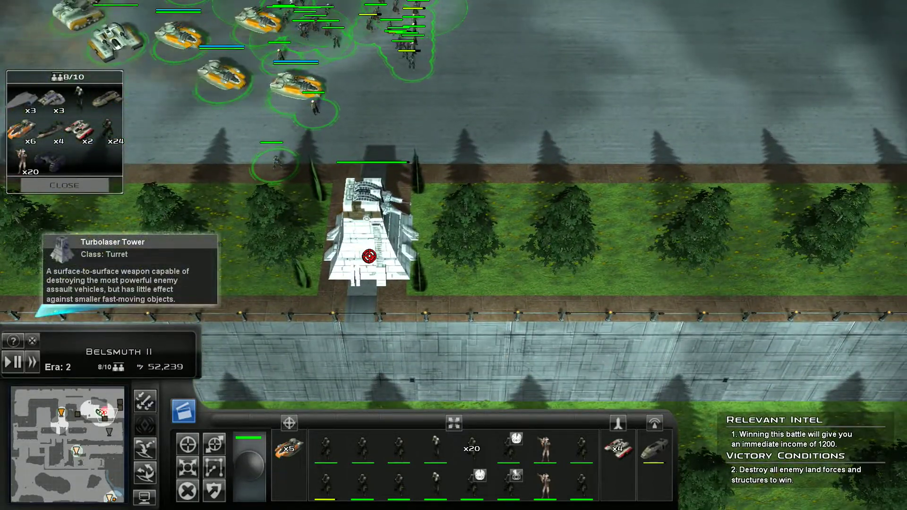
{"action": "key", "text": "Up"}
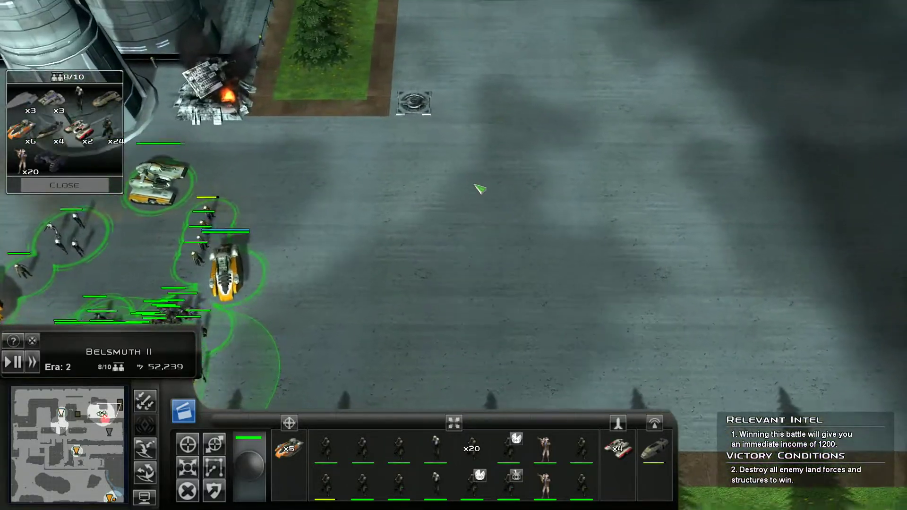
{"action": "right_click", "coordinate": [679, 192]}
{"action": "key", "text": "Right"}
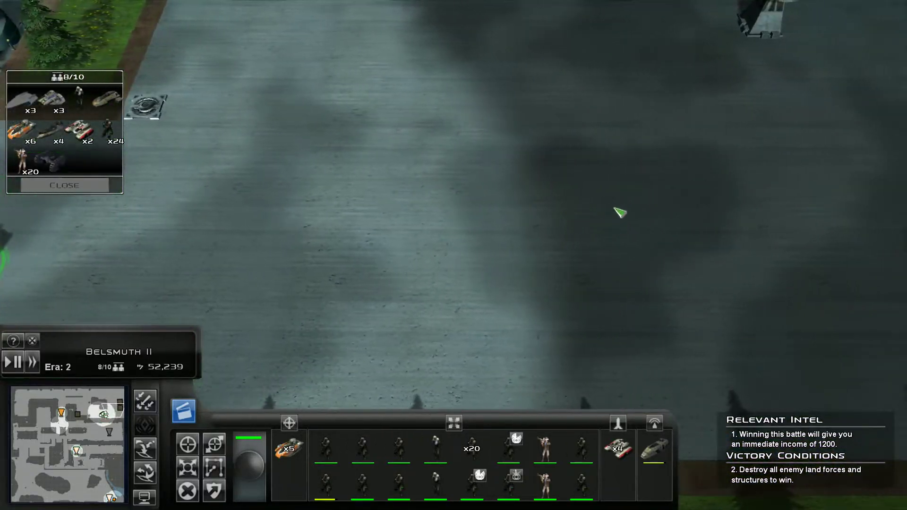
{"action": "key", "text": "Up"}
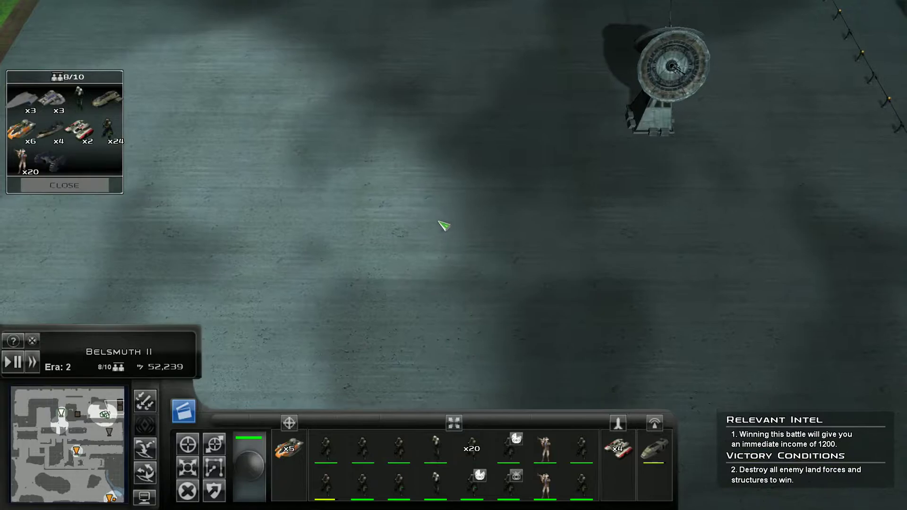
{"action": "right_click", "coordinate": [463, 183]}
{"action": "key", "text": "Down"}
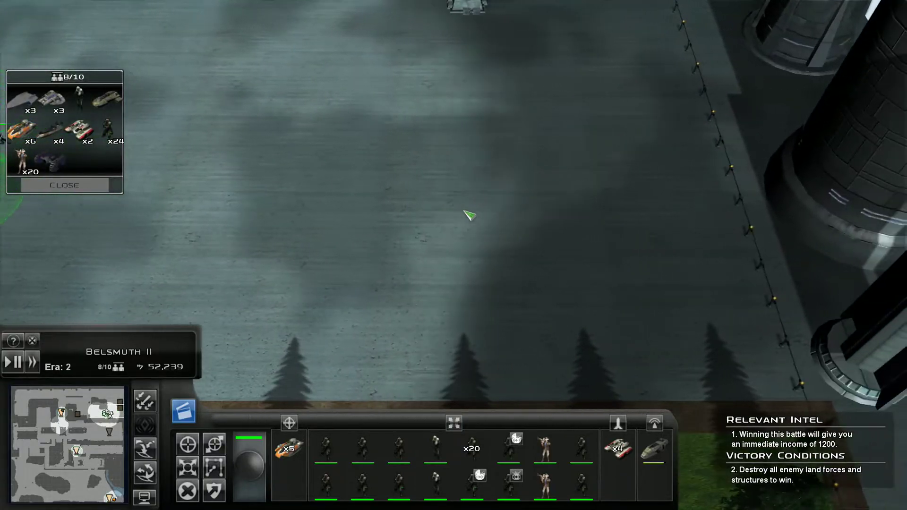
{"action": "key", "text": "Up"}
{"action": "key", "text": "Left"}
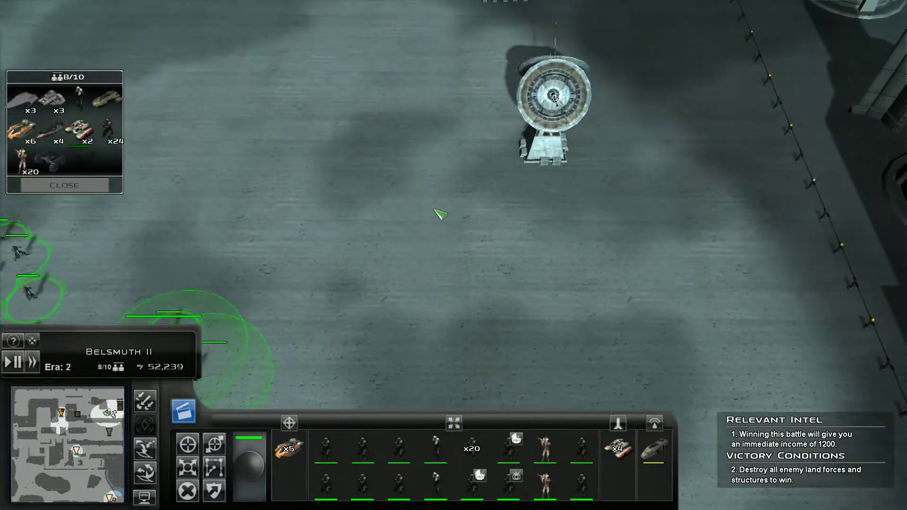
Step: Refocus on the army and march it past the destroyed barracks toward the enemy base
{"action": "left_click", "coordinate": [63, 411]}
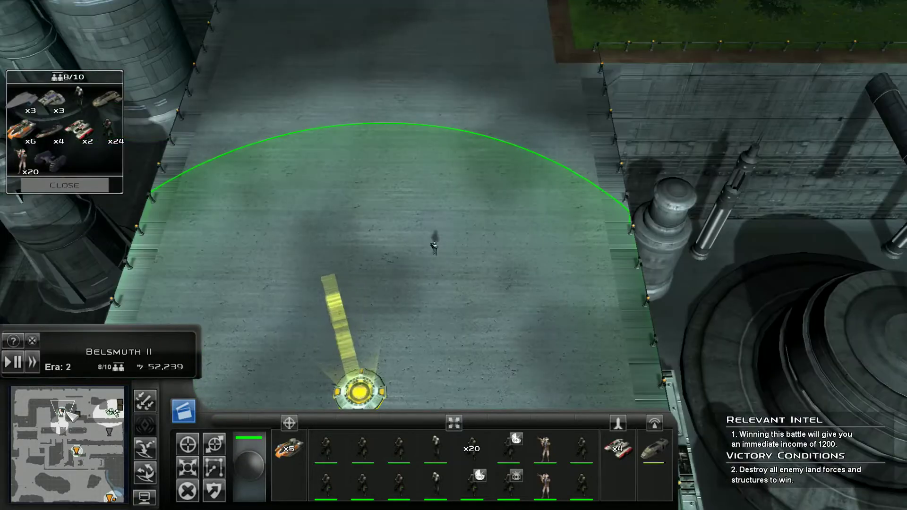
{"action": "key", "text": "1"}
{"action": "key", "text": "1"}
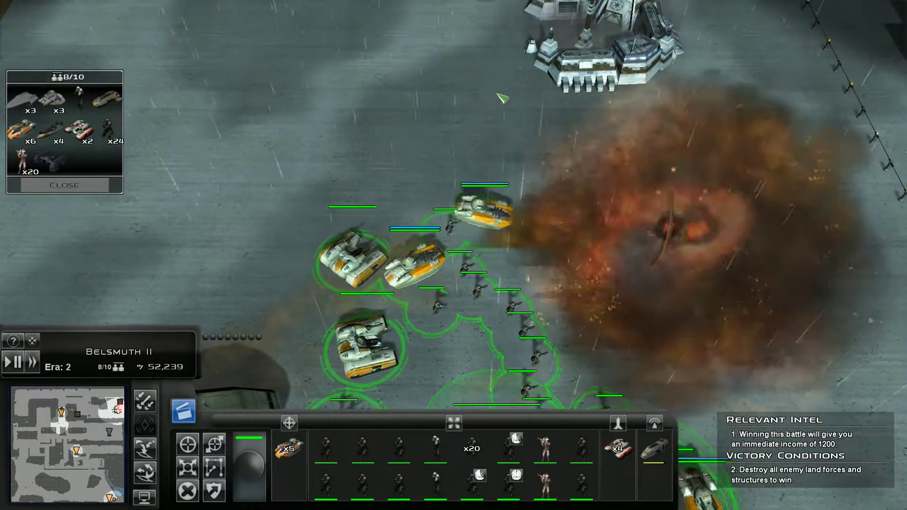
{"action": "right_click", "coordinate": [502, 98]}
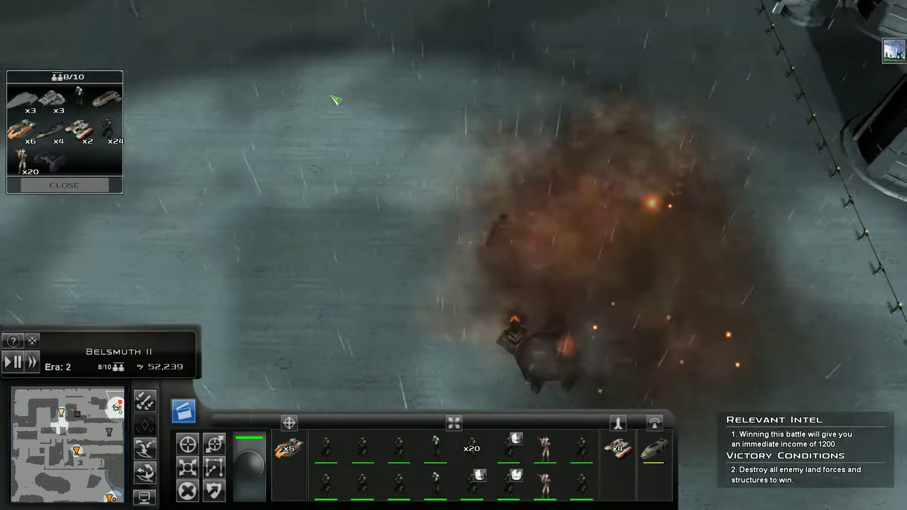
{"action": "right_click", "coordinate": [330, 99]}
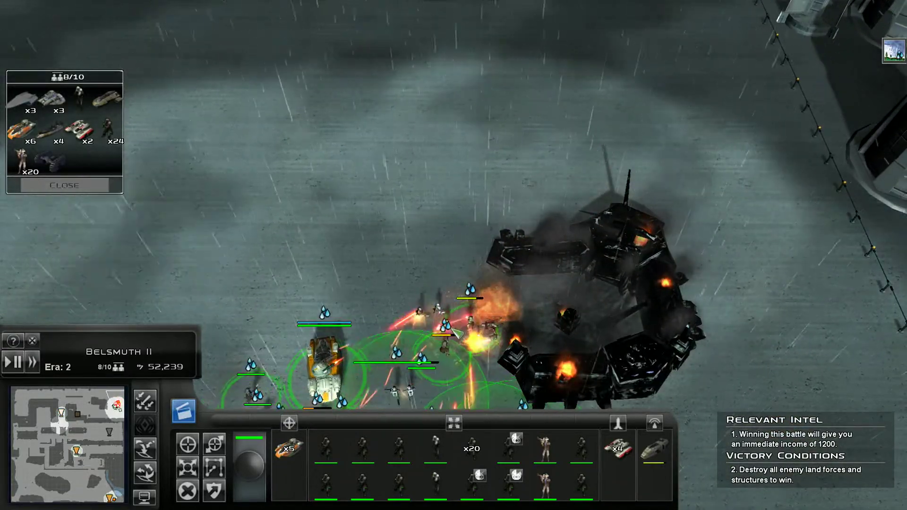
{"action": "right_click", "coordinate": [440, 86]}
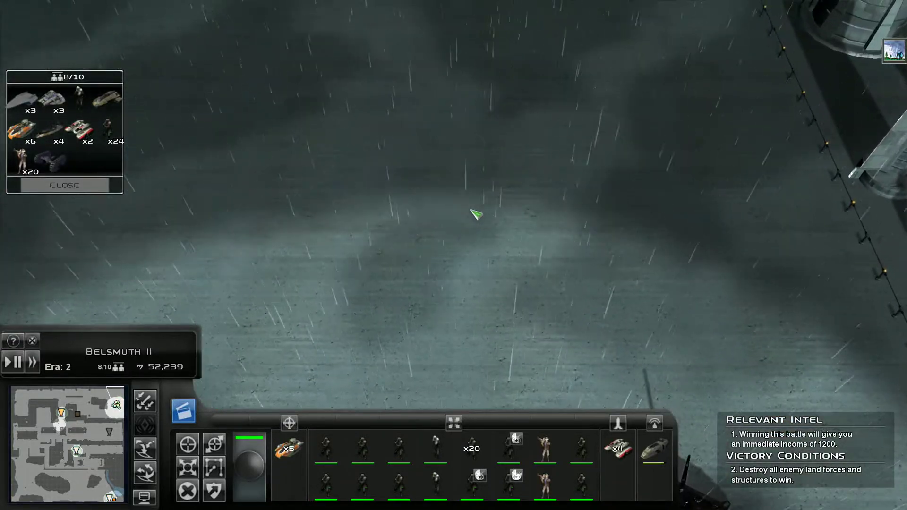
{"action": "right_click", "coordinate": [447, 142]}
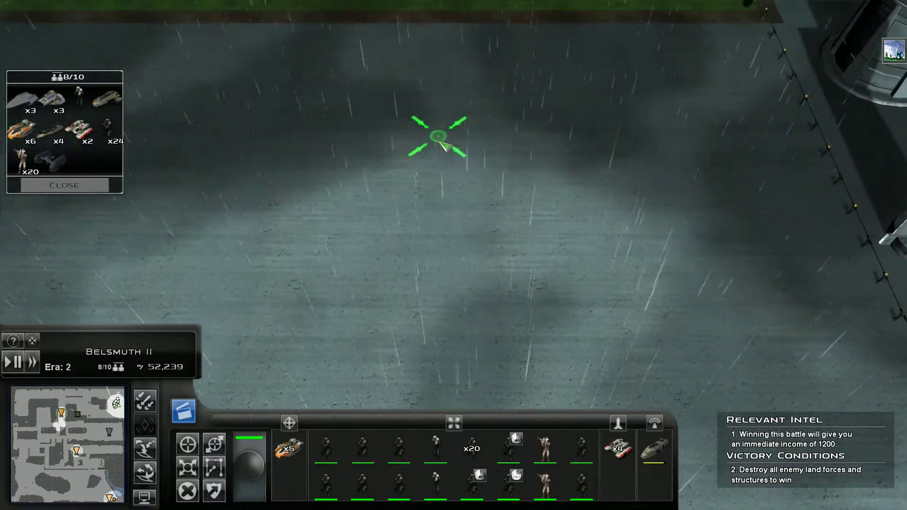
Step: Move the army forward into the open plaza
{"action": "key", "text": "Down"}
{"action": "key", "text": "Left"}
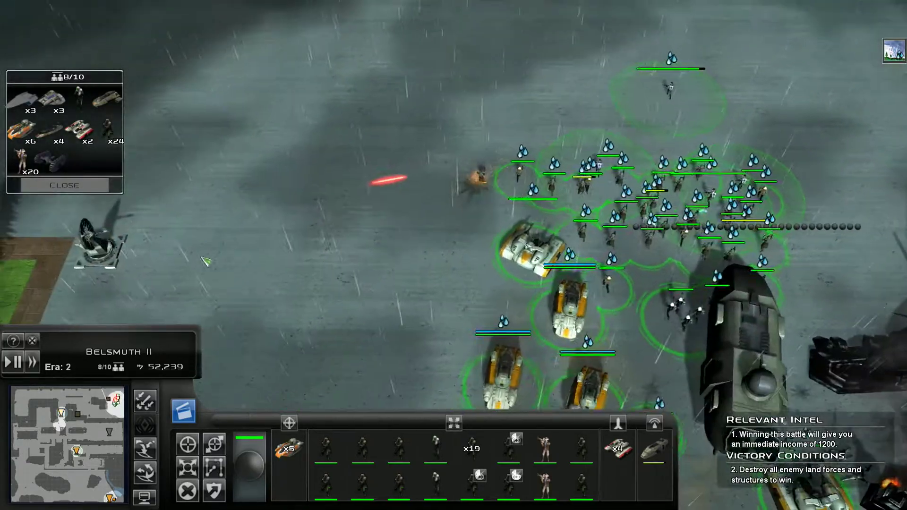
{"action": "key", "text": "Left"}
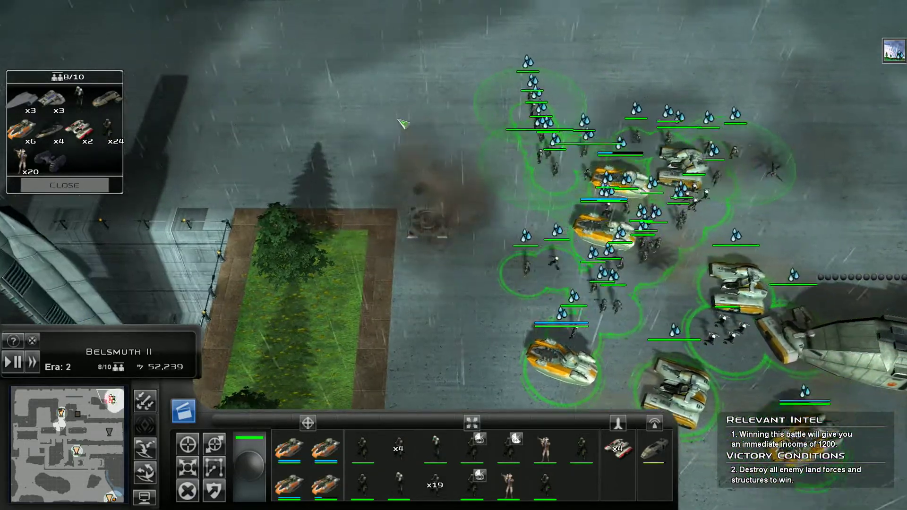
{"action": "right_click", "coordinate": [398, 136]}
{"action": "key", "text": "Up"}
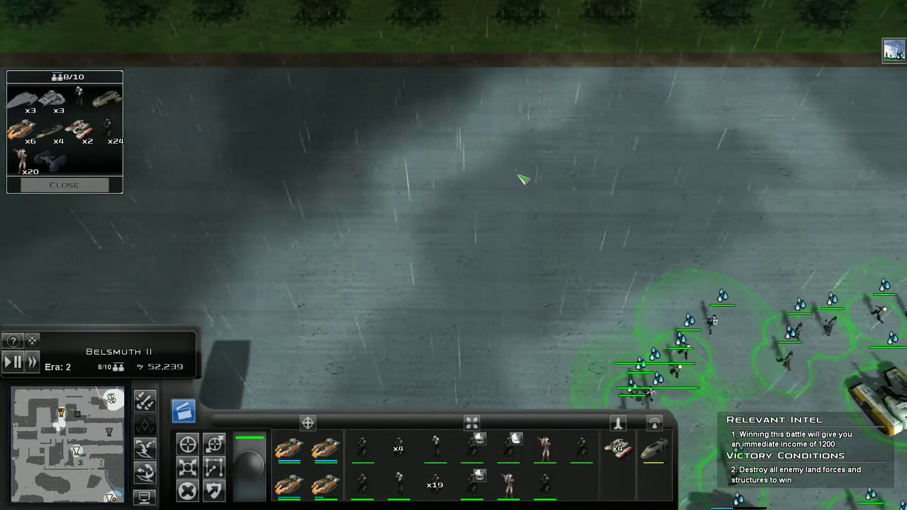
{"action": "key", "text": "Down"}
{"action": "key", "text": "Left"}
{"action": "right_click", "coordinate": [327, 193]}
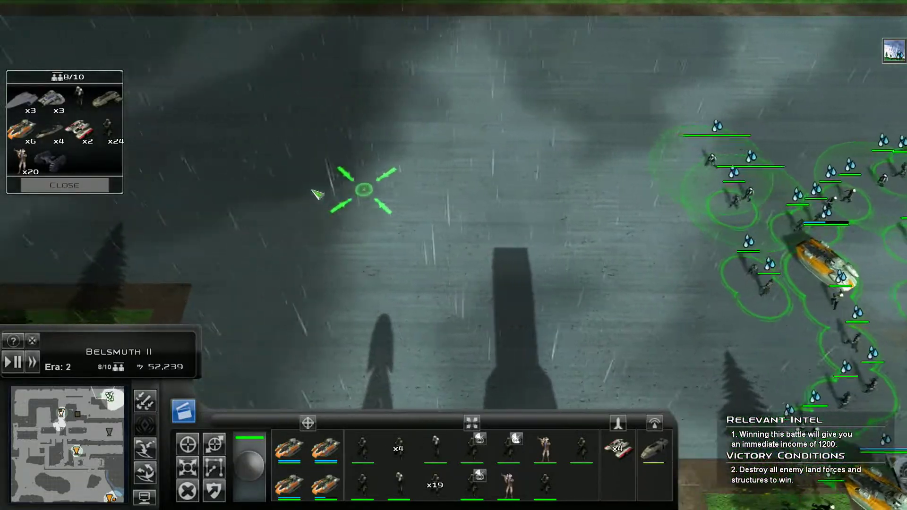
Step: Scout the grass field and dark pipe structures ahead of the army
{"action": "key", "text": "Up"}
{"action": "key", "text": "Left"}
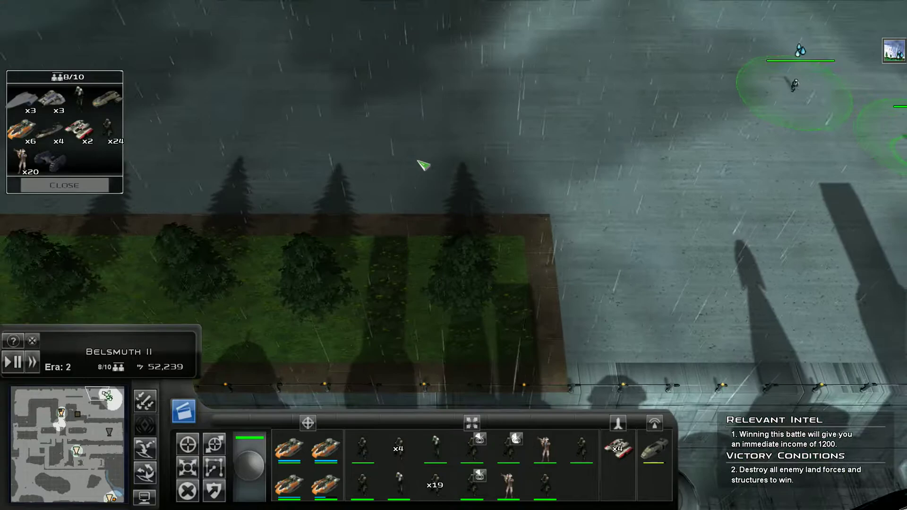
{"action": "key", "text": "Up"}
{"action": "key", "text": "Left"}
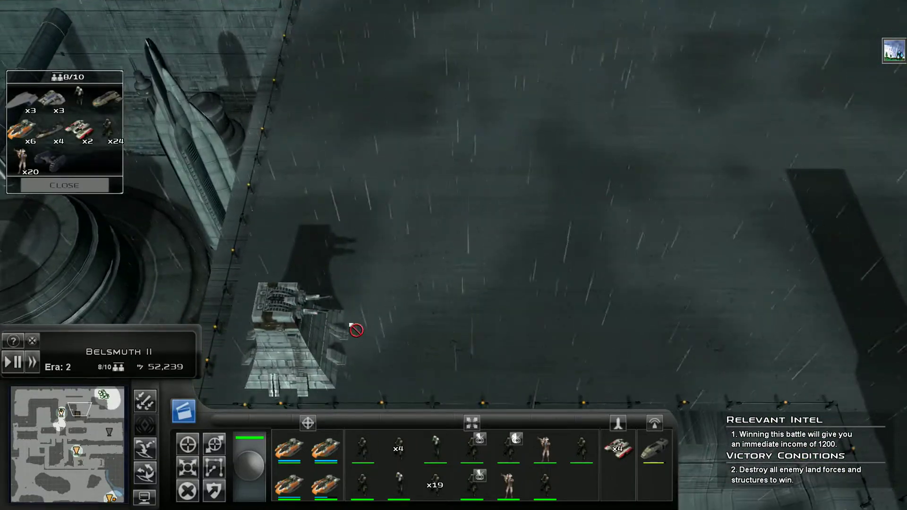
{"action": "key", "text": "Up"}
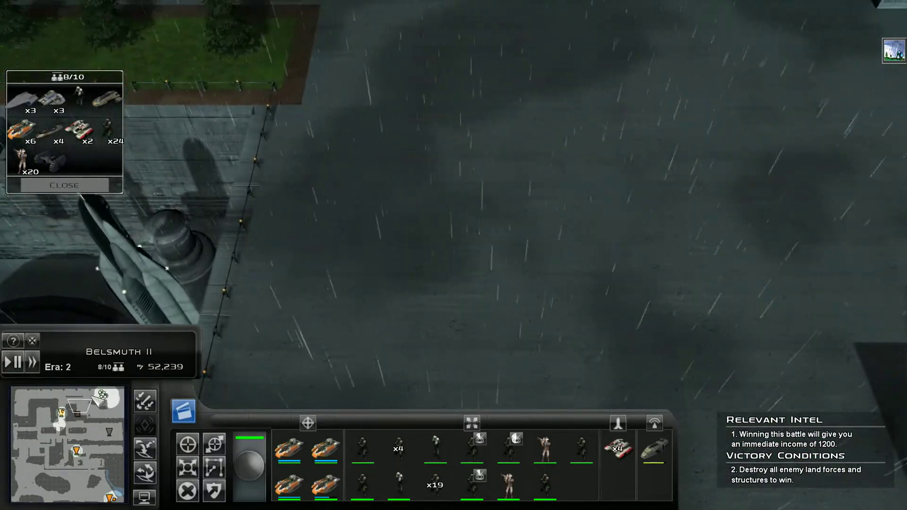
{"action": "key", "text": "Up"}
{"action": "key", "text": "Left"}
{"action": "key", "text": "Down"}
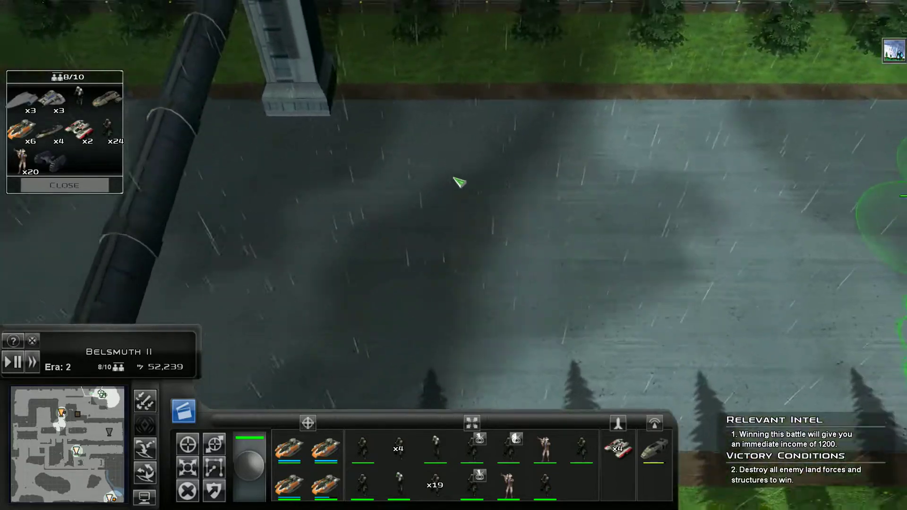
{"action": "key", "text": "Right"}
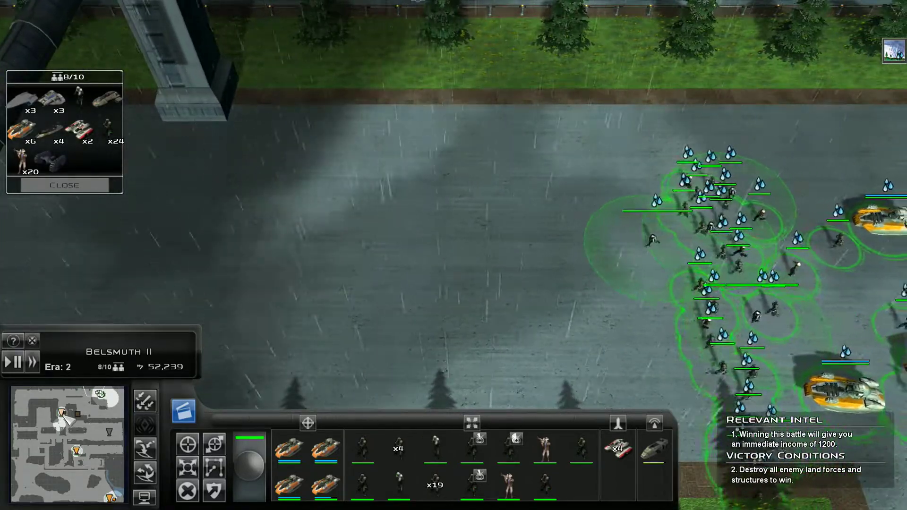
Step: Check the Rebel reinforcement point and advance the army toward the large structure
{"action": "left_click_drag", "start_coordinate": [64, 418], "coordinate": [91, 399]}
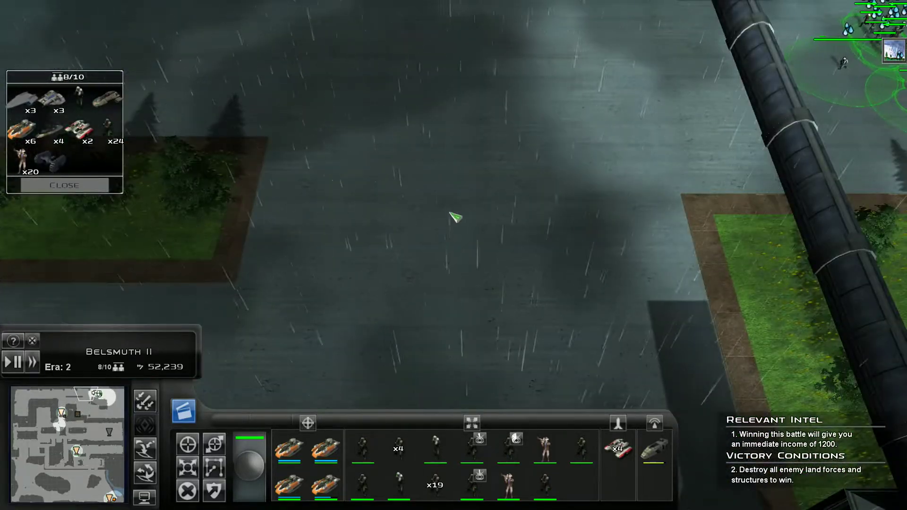
{"action": "key", "text": "Up"}
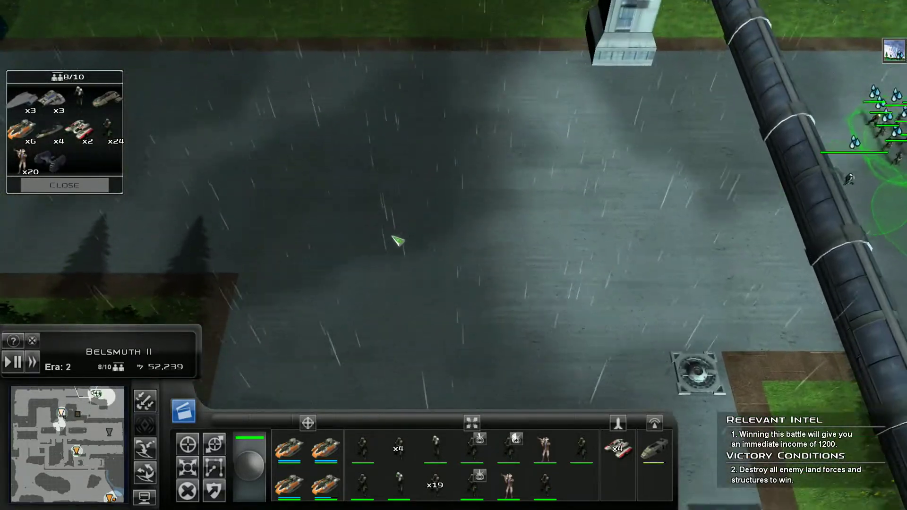
{"action": "key", "text": "Left"}
{"action": "key", "text": "Down"}
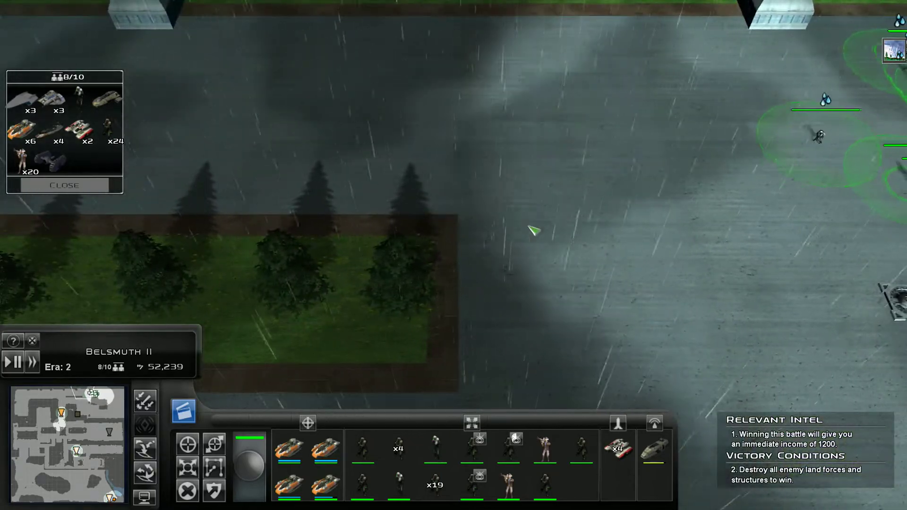
{"action": "key", "text": "Down"}
{"action": "right_click", "coordinate": [536, 252]}
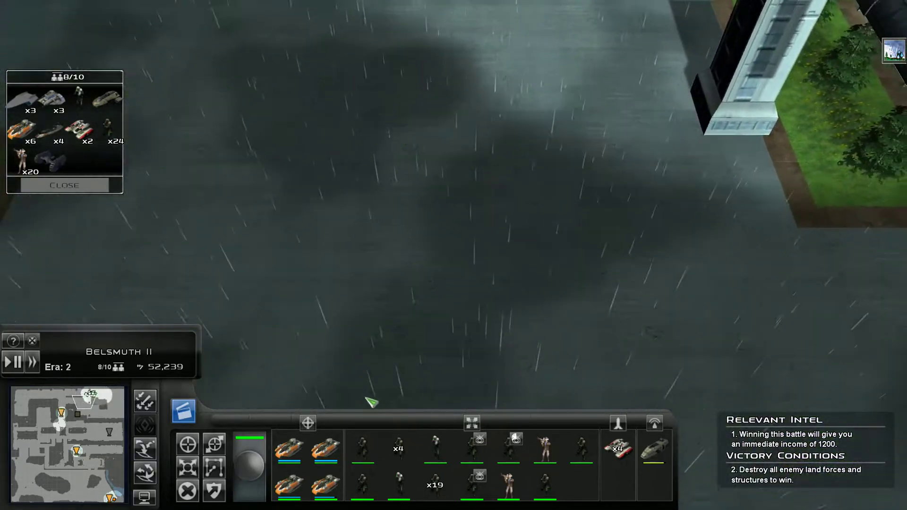
{"action": "key", "text": "Down"}
Step: Move the army and transport together, then box-select every unit
{"action": "right_click", "coordinate": [479, 239]}
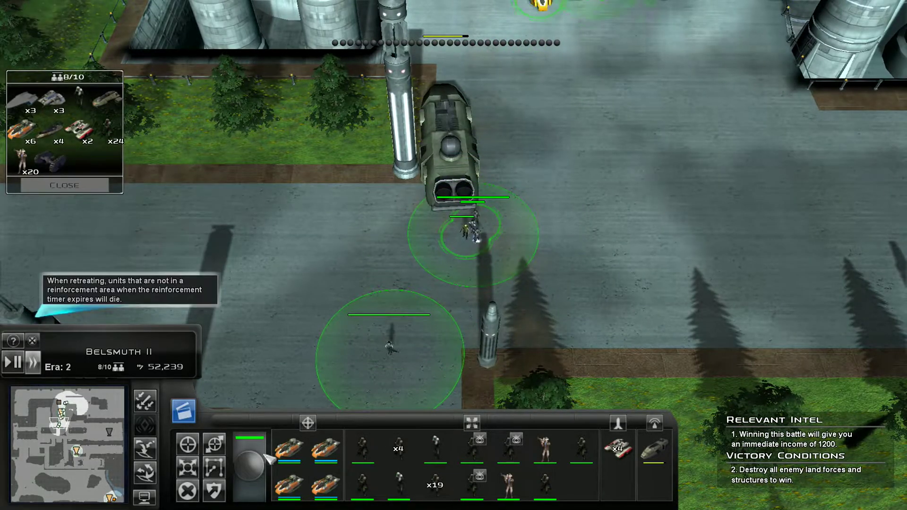
{"action": "right_click", "coordinate": [726, 217]}
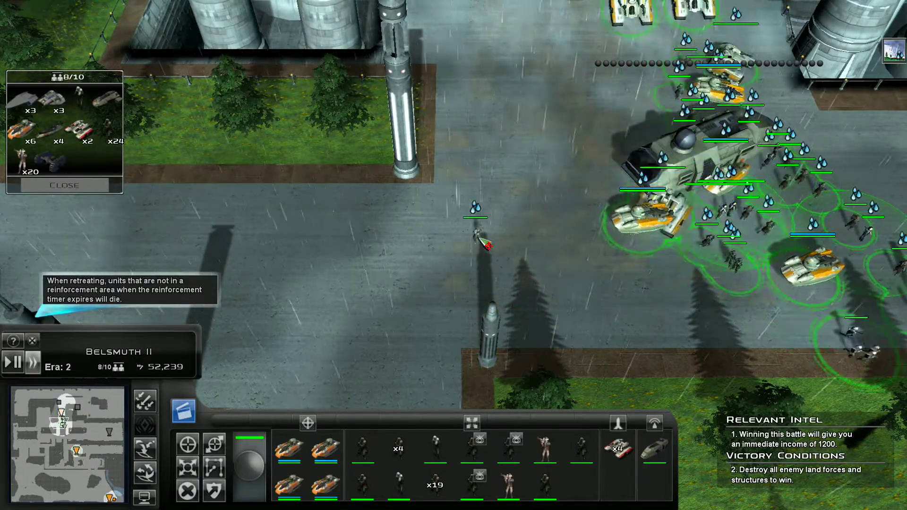
{"action": "left_click", "coordinate": [471, 241]}
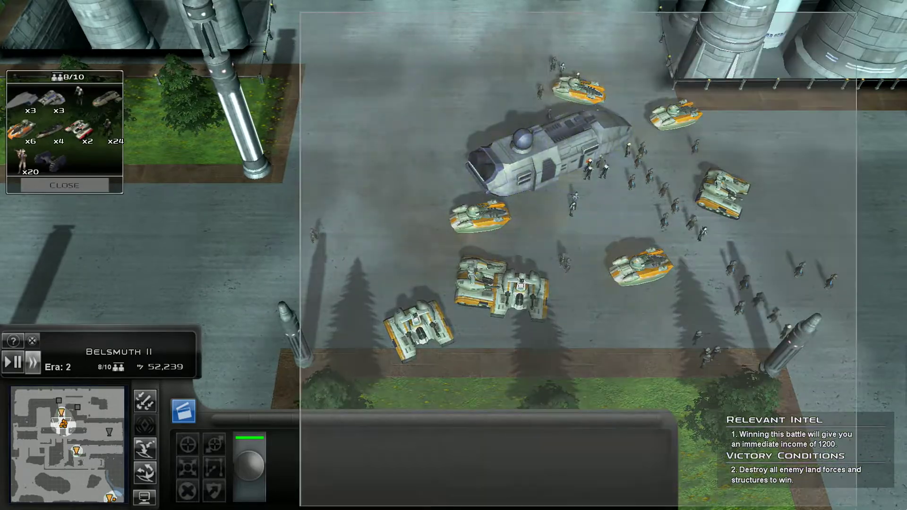
{"action": "left_click_drag", "start_coordinate": [691, 29], "coordinate": [301, 384]}
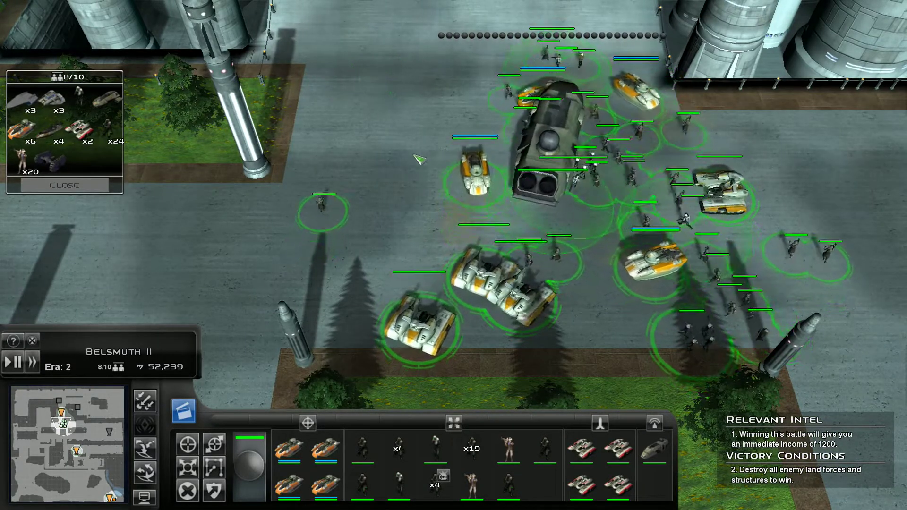
Step: March the whole army north into the northern plaza
{"action": "key", "text": "Up"}
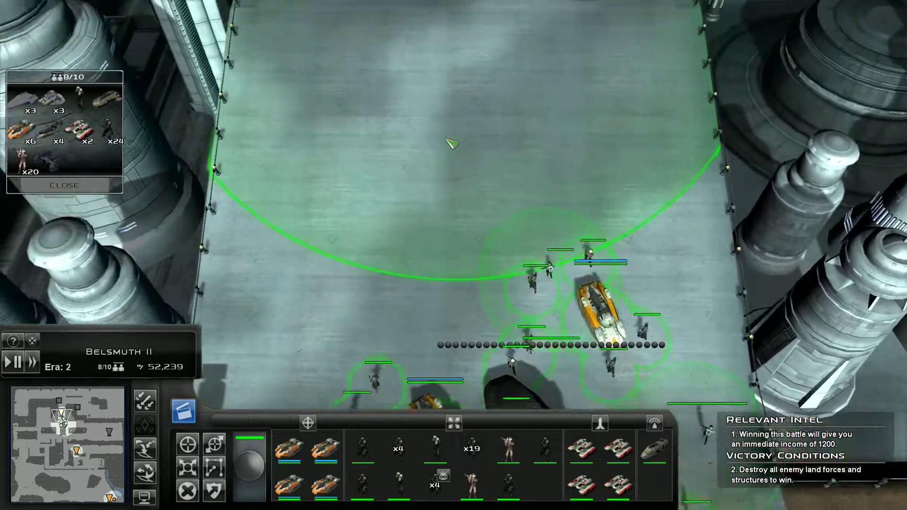
{"action": "right_click", "coordinate": [451, 145]}
{"action": "key", "text": "Up"}
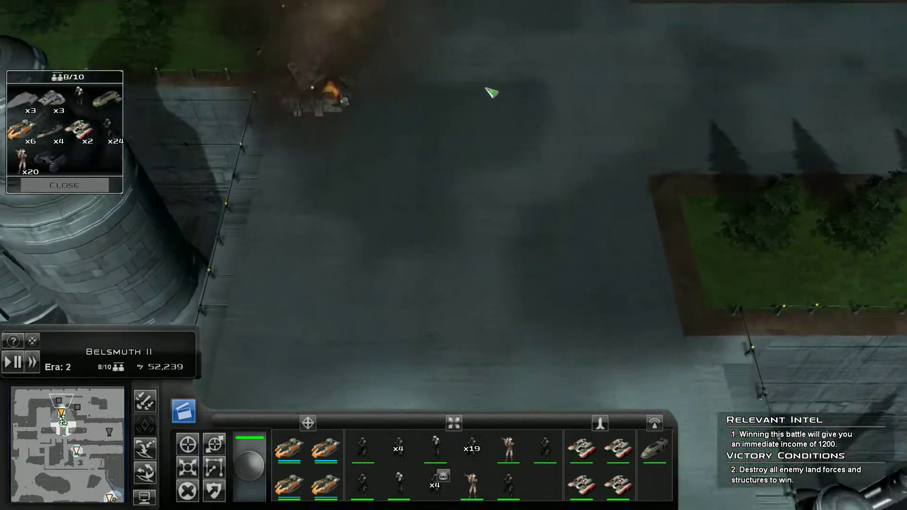
{"action": "key", "text": "Up"}
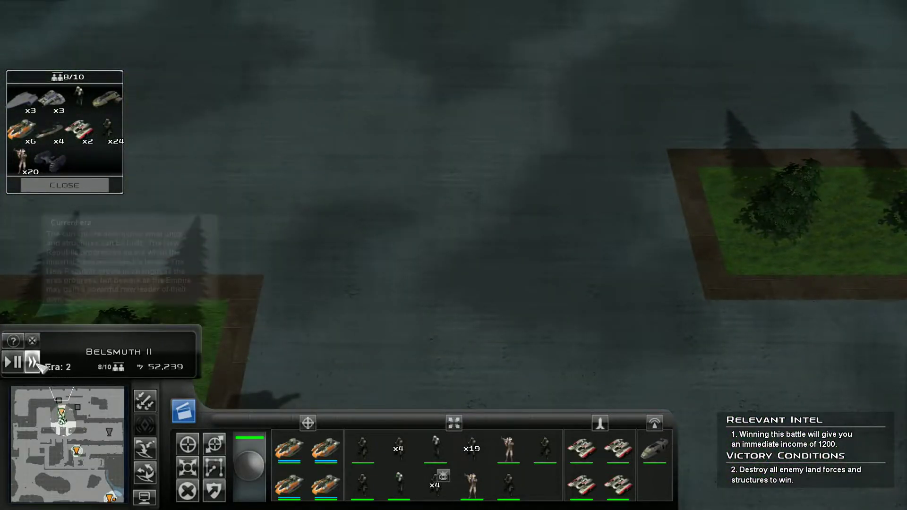
{"action": "key", "text": "Up"}
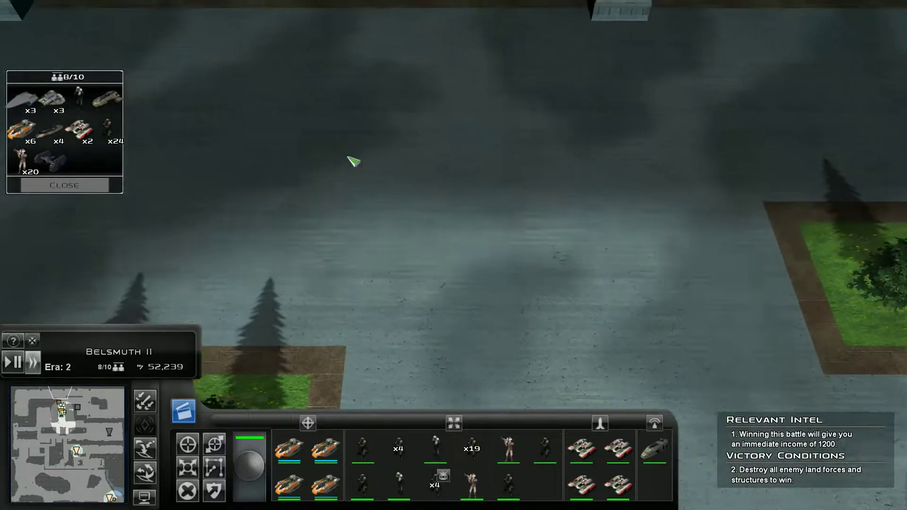
{"action": "right_click", "coordinate": [396, 188]}
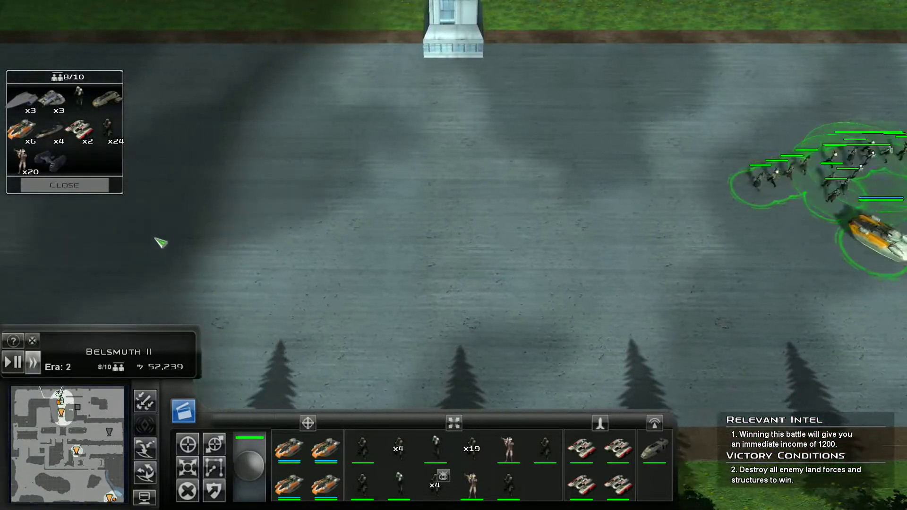
{"action": "right_click", "coordinate": [178, 234]}
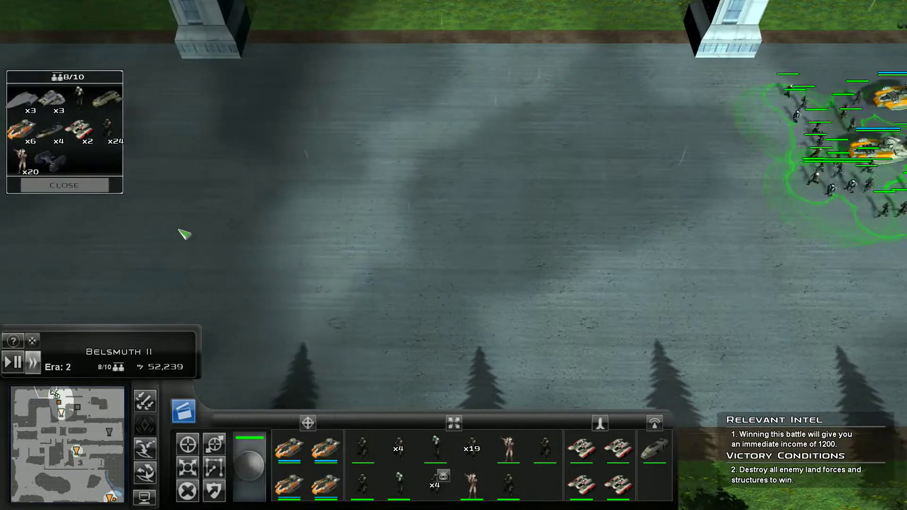
Step: Send the army back down the plaza
{"action": "key", "text": "Left"}
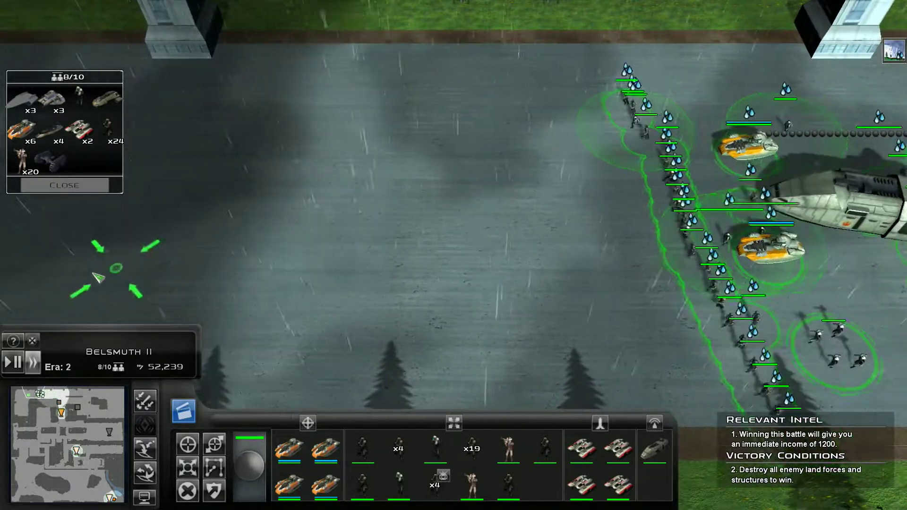
{"action": "key", "text": "Left"}
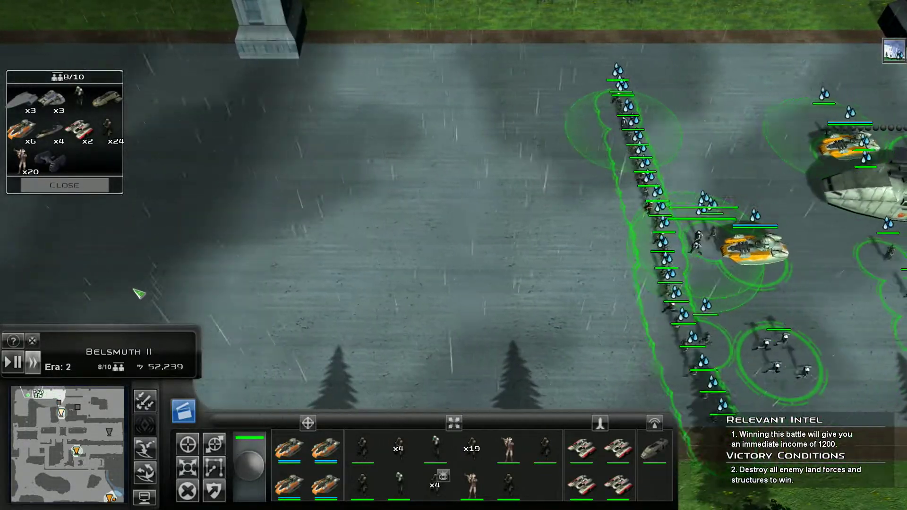
{"action": "key", "text": "Down"}
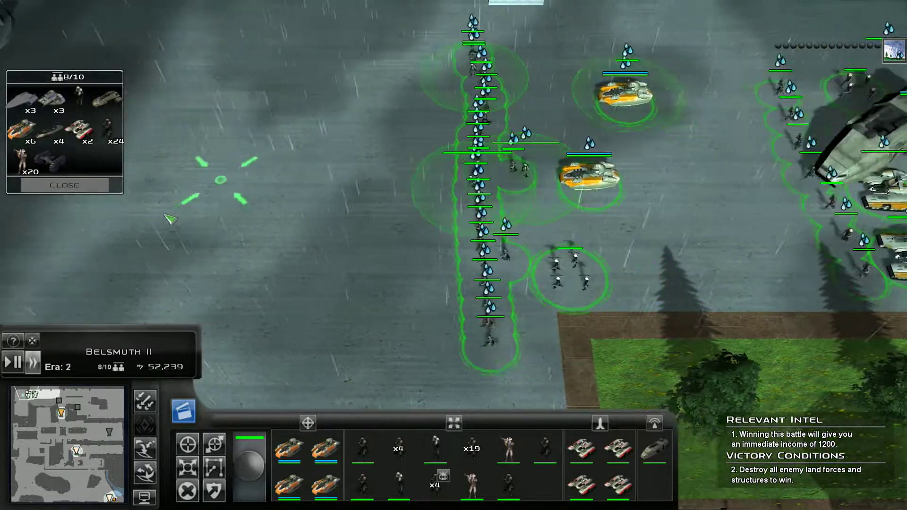
{"action": "key", "text": "Down"}
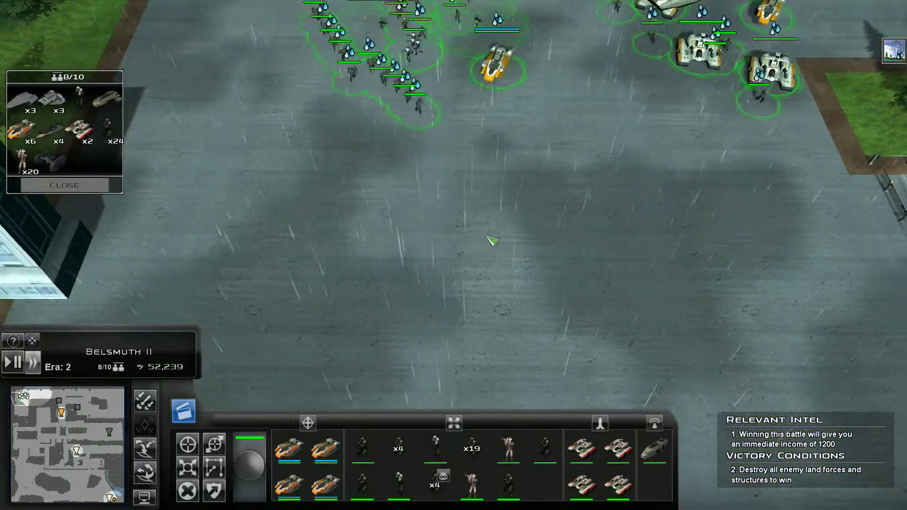
{"action": "key", "text": "Down"}
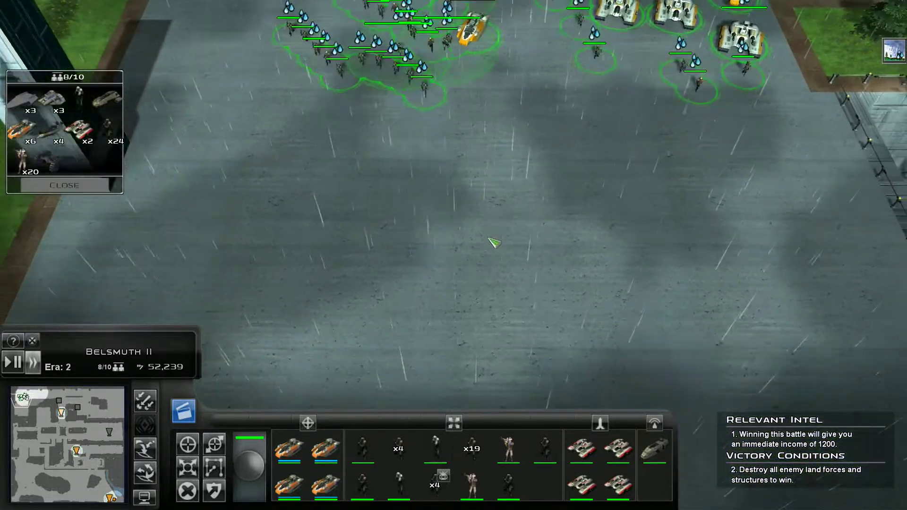
{"action": "right_click", "coordinate": [488, 252]}
{"action": "key", "text": "Down"}
{"action": "right_click", "coordinate": [526, 268]}
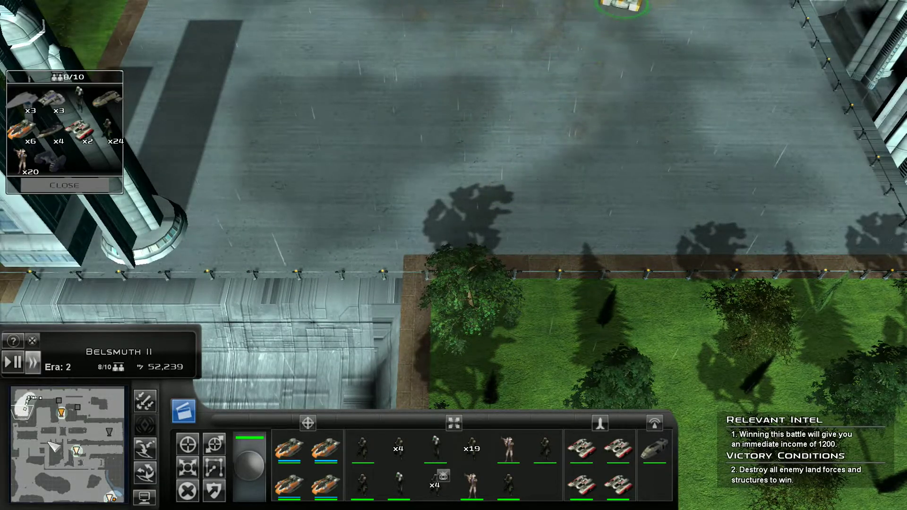
Step: Jump the camera across the map and move the units along the base wall
{"action": "left_click", "coordinate": [62, 413]}
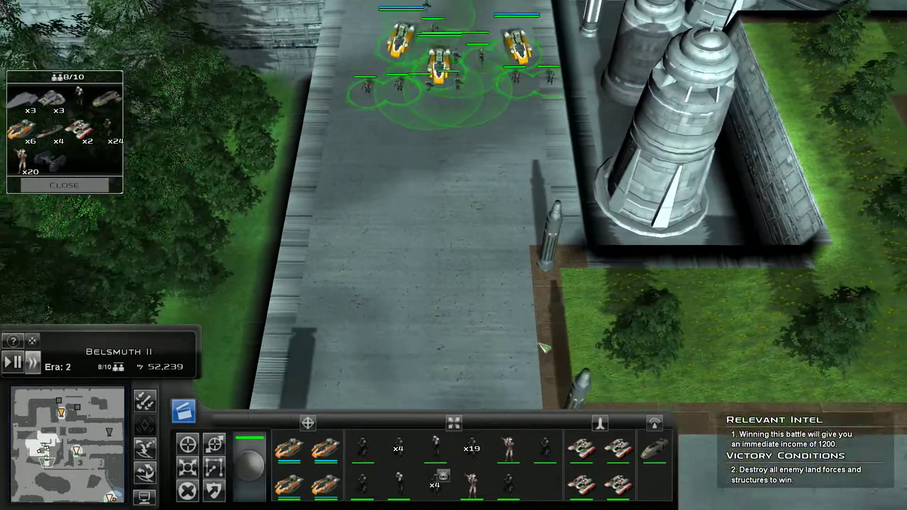
{"action": "key", "text": "Down"}
{"action": "key", "text": "Right"}
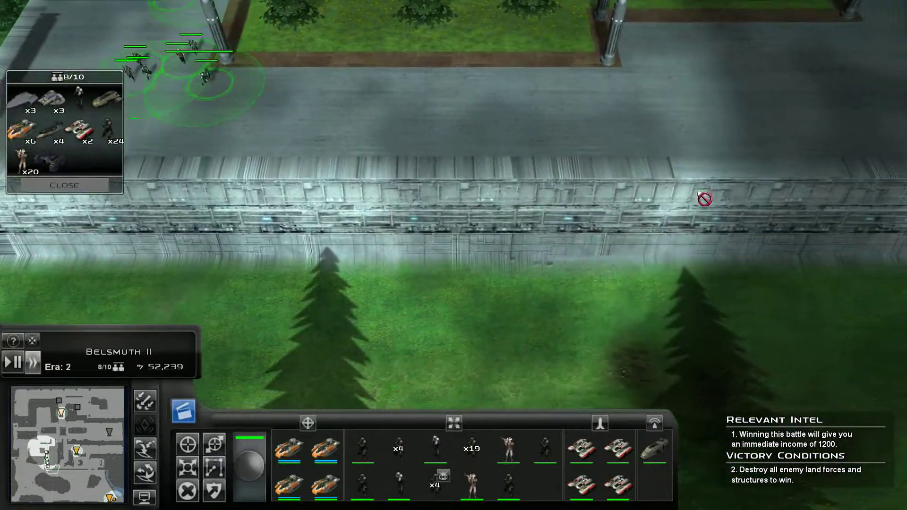
{"action": "key", "text": "Up"}
{"action": "key", "text": "Left"}
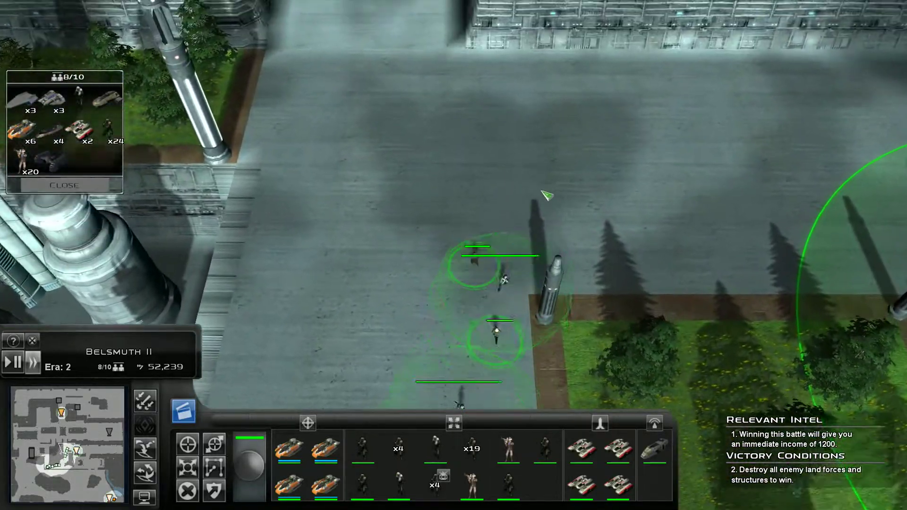
{"action": "right_click", "coordinate": [645, 229]}
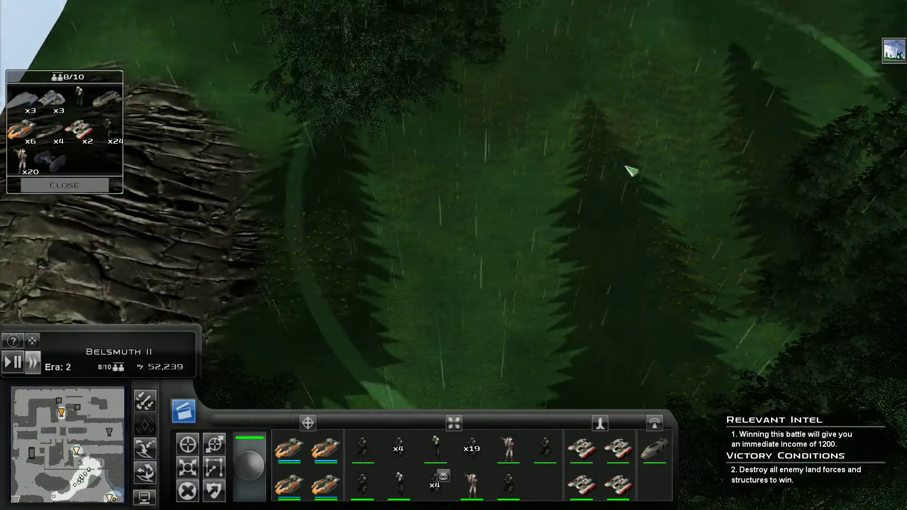
Step: Send the units to the forest position to finish off the last enemies
{"action": "right_click", "coordinate": [628, 168]}
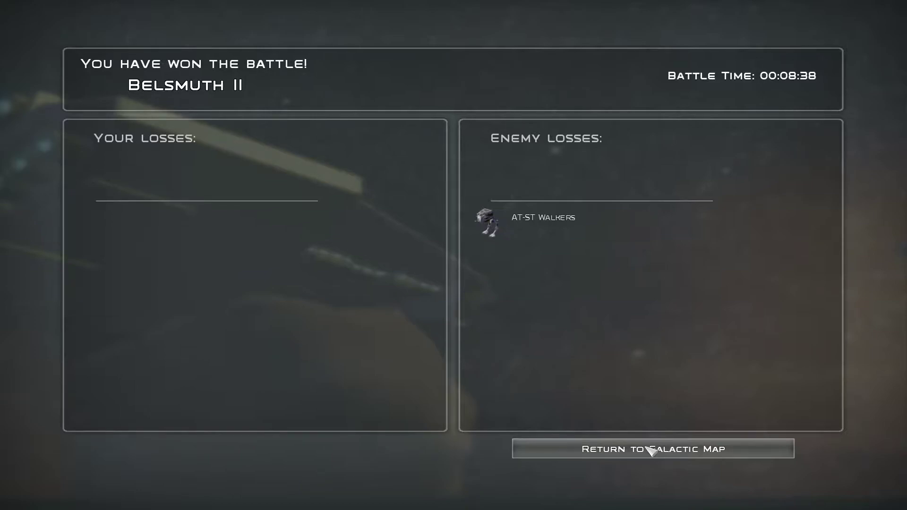
Step: Leave the victory screen for the galactic map and launch the Phindar land battle
{"action": "left_click", "coordinate": [650, 451]}
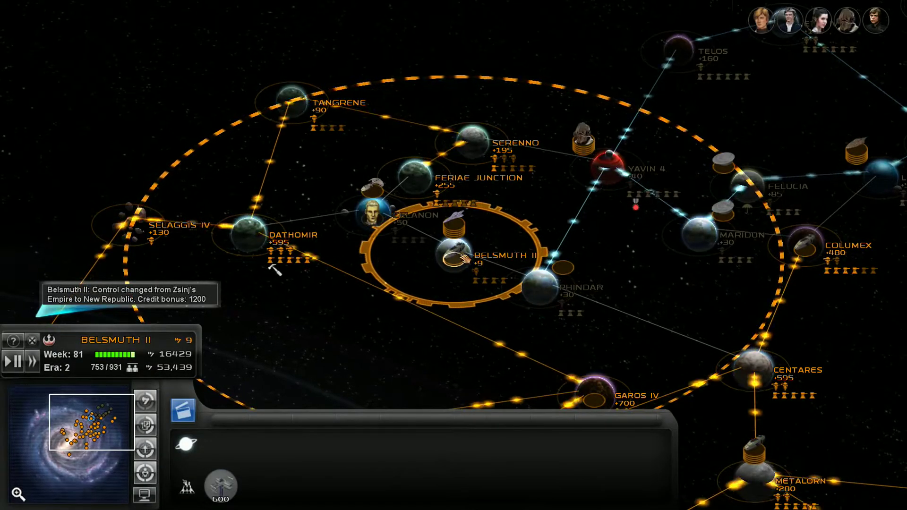
{"action": "scroll", "coordinate": [465, 259], "scroll_direction": "up", "scroll_amount": 3}
{"action": "scroll", "coordinate": [459, 241], "scroll_direction": "down", "scroll_amount": 2}
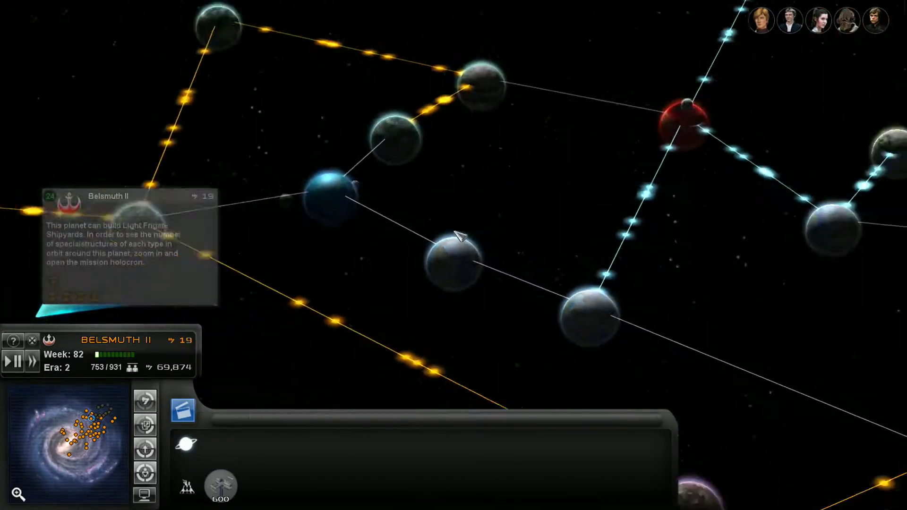
{"action": "scroll", "coordinate": [457, 236], "scroll_direction": "down", "scroll_amount": 2}
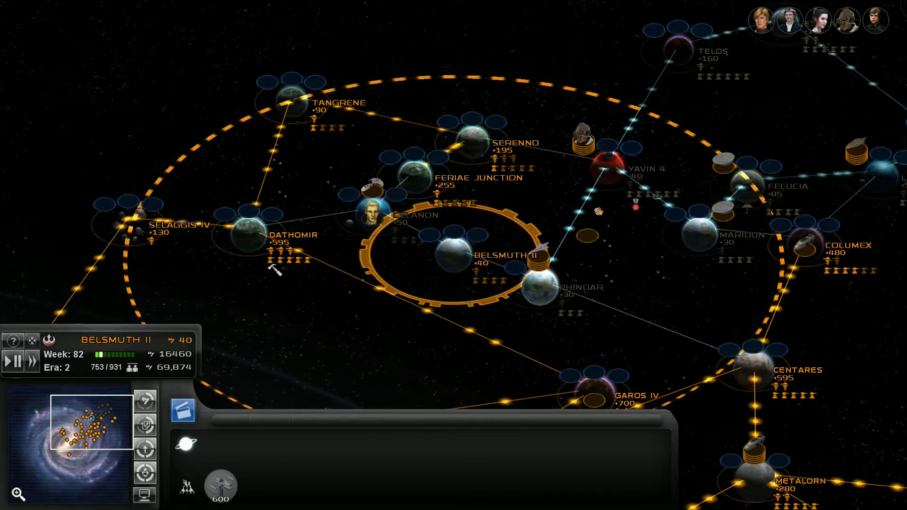
{"action": "key", "text": "Right"}
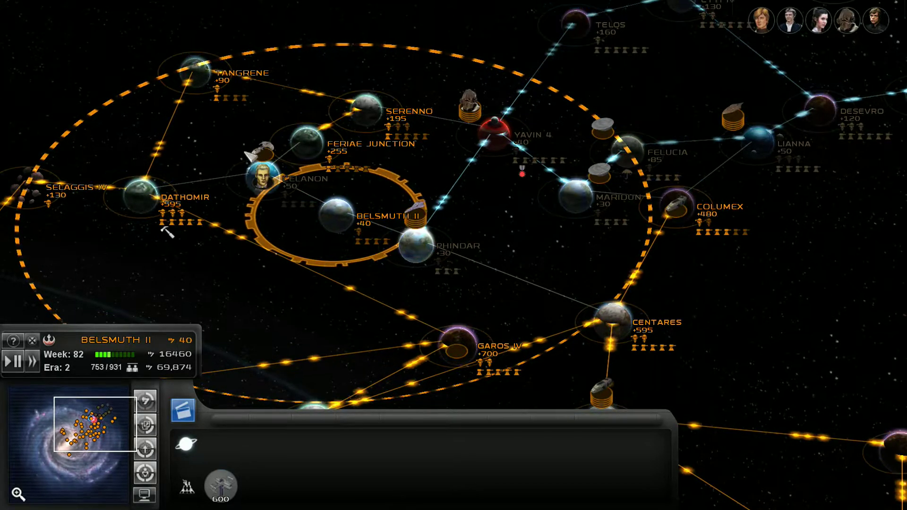
{"action": "left_click", "coordinate": [378, 27]}
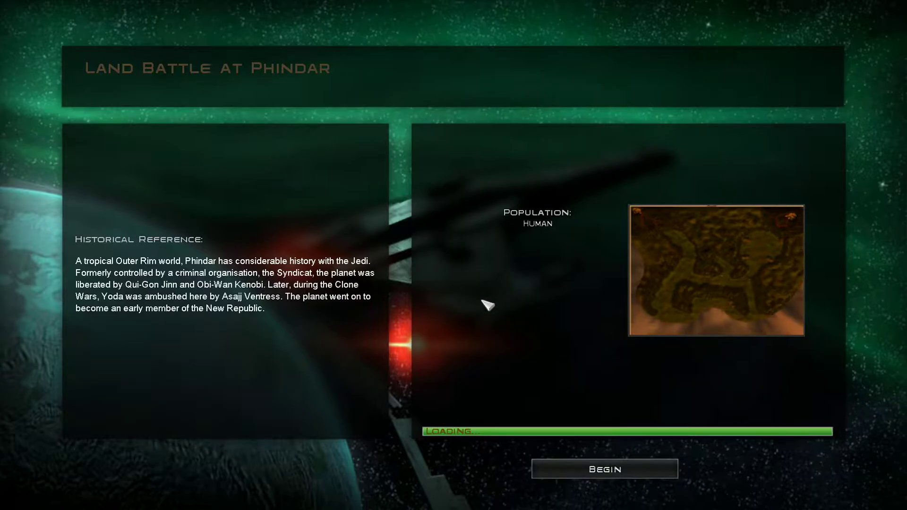
Step: Begin the Phindar battle and land two reserve vehicles and an infantry squad
{"action": "left_click", "coordinate": [589, 469]}
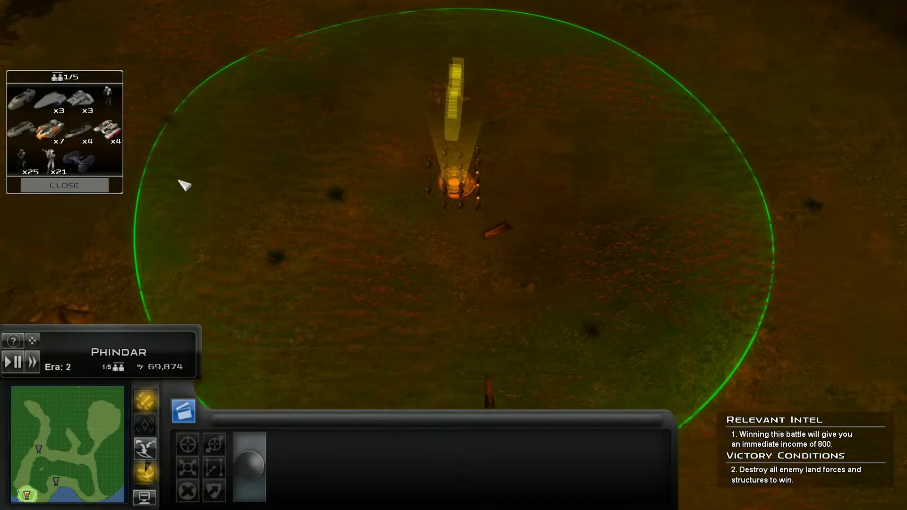
{"action": "left_click", "coordinate": [319, 147]}
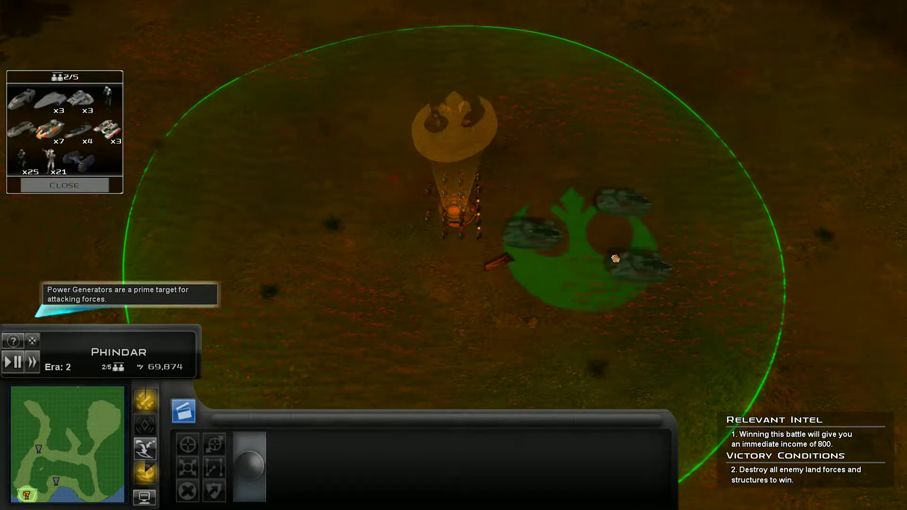
{"action": "left_click", "coordinate": [592, 245]}
{"action": "left_click", "coordinate": [23, 101]}
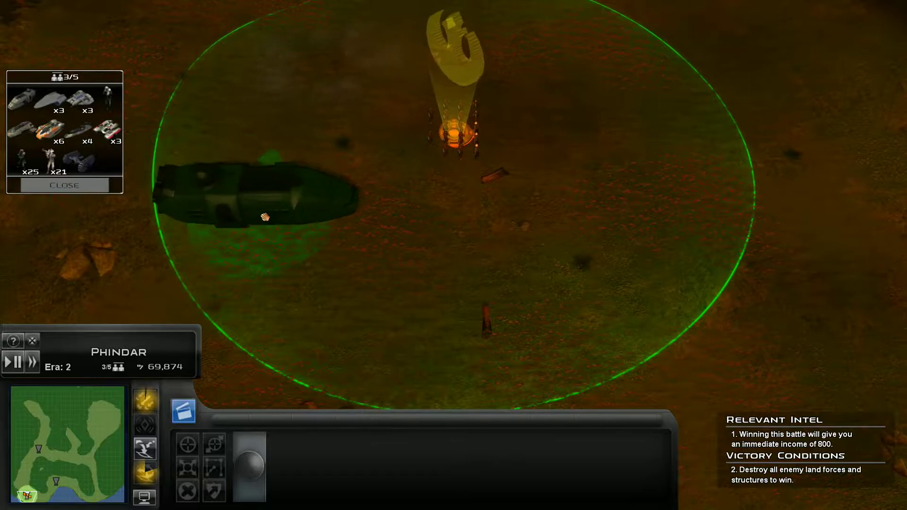
{"action": "left_click", "coordinate": [264, 215]}
{"action": "left_click", "coordinate": [21, 160]}
{"action": "left_click", "coordinate": [425, 259]}
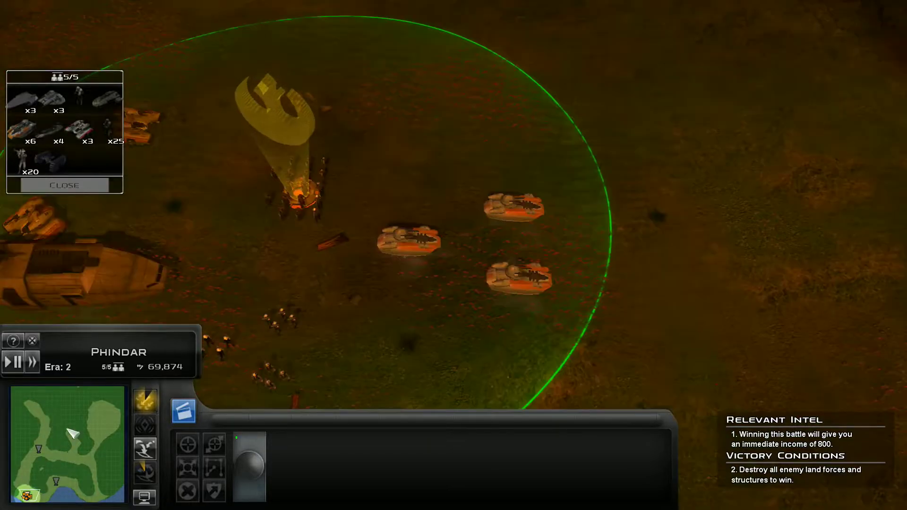
Step: Fire the landed transport's special ability at unexplored ground, revealing a structure ahead
{"action": "left_click", "coordinate": [118, 296]}
{"action": "left_click", "coordinate": [33, 416]}
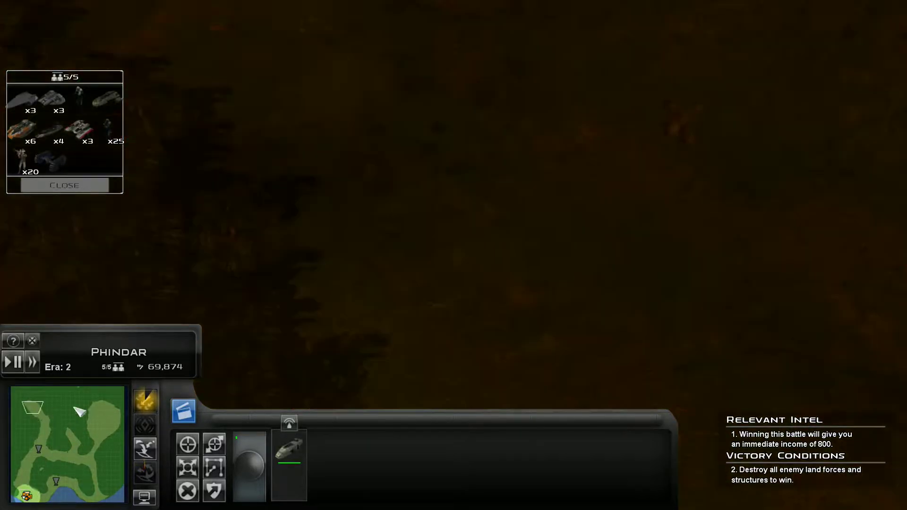
{"action": "left_click", "coordinate": [290, 424]}
{"action": "left_click", "coordinate": [472, 150]}
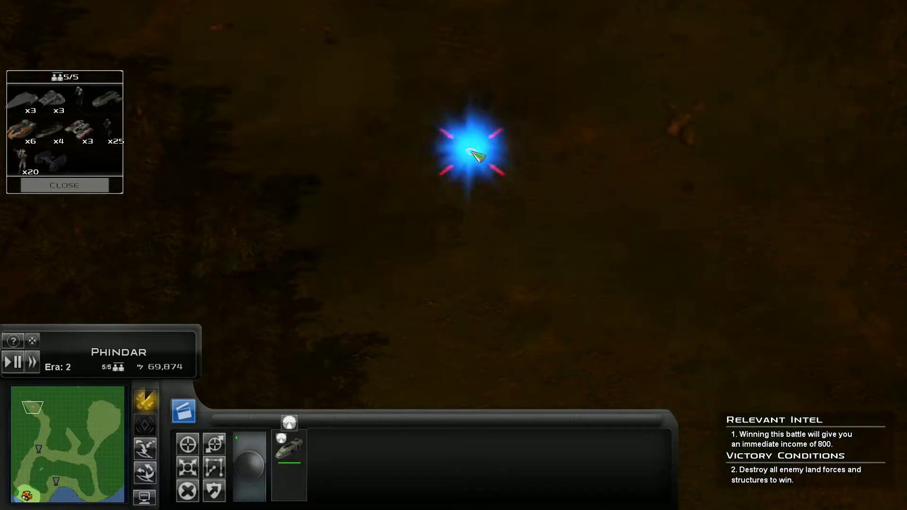
{"action": "key", "text": "Up"}
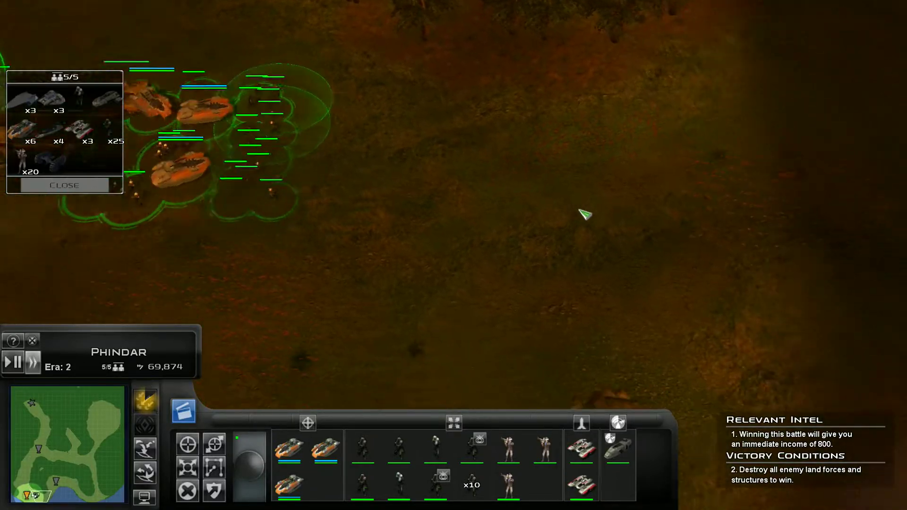
{"action": "left_click", "coordinate": [14, 363]}
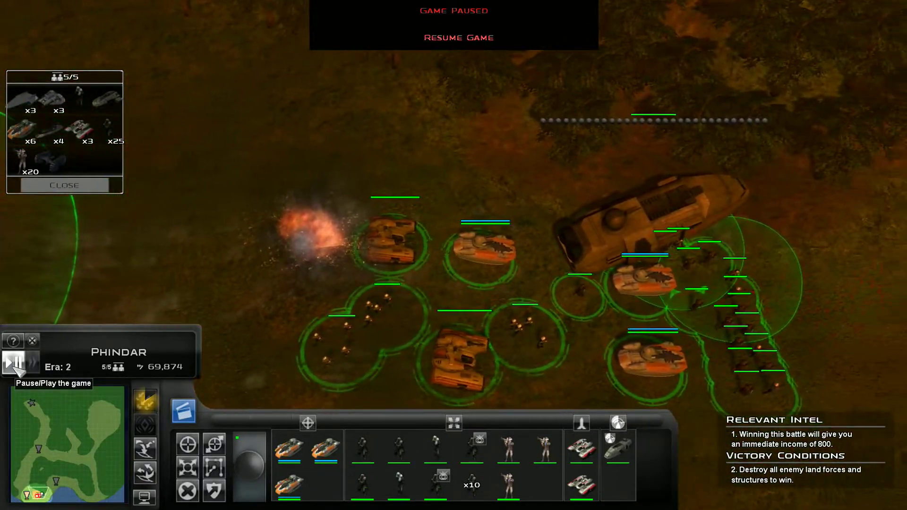
{"action": "left_click", "coordinate": [13, 362]}
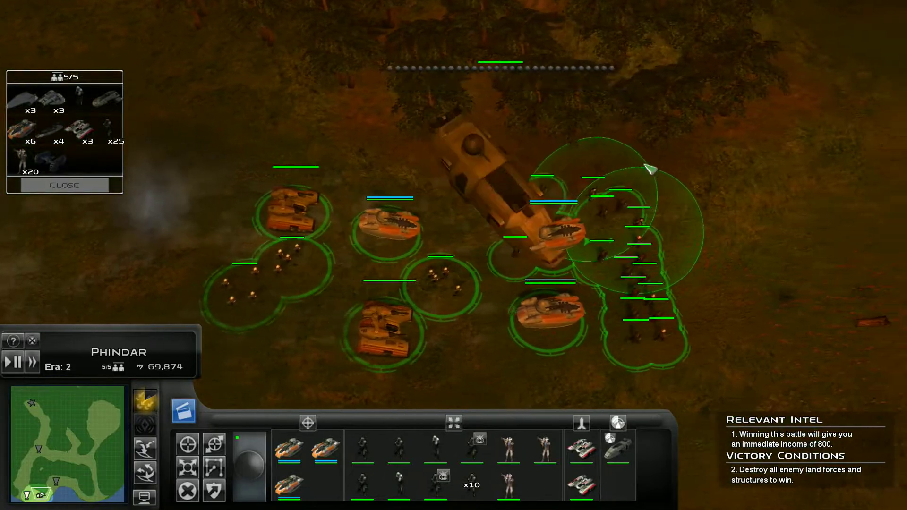
{"action": "key", "text": "Right"}
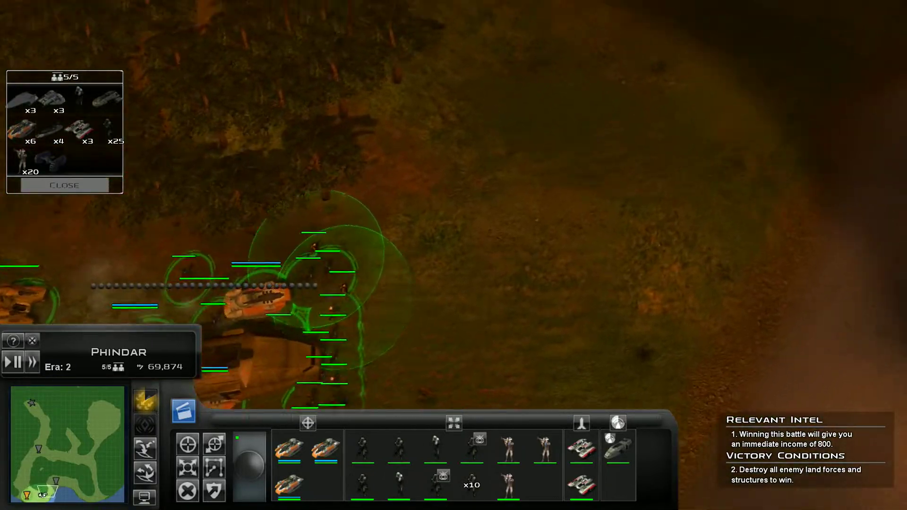
{"action": "key", "text": "Up"}
{"action": "key", "text": "Right"}
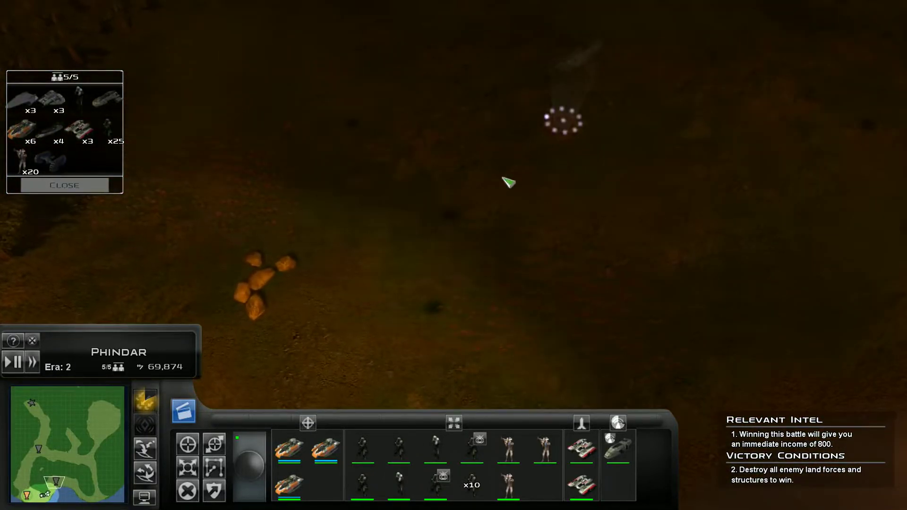
{"action": "key", "text": "Up"}
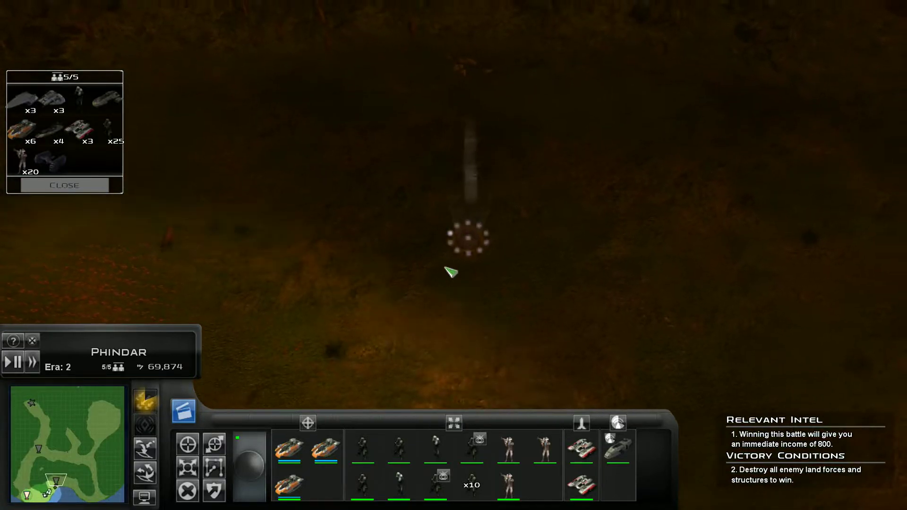
{"action": "key", "text": "Down"}
{"action": "key", "text": "Left"}
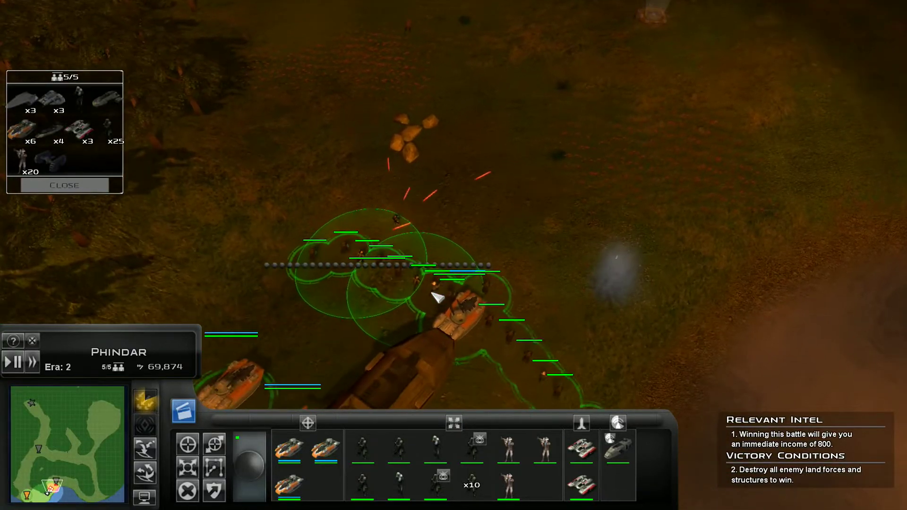
{"action": "key", "text": "Up"}
{"action": "key", "text": "Right"}
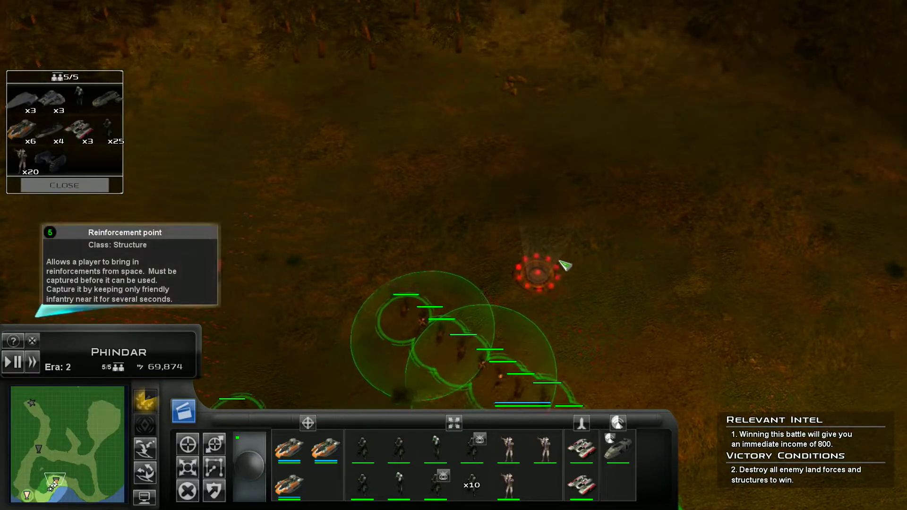
{"action": "key", "text": "Down"}
{"action": "key", "text": "Right"}
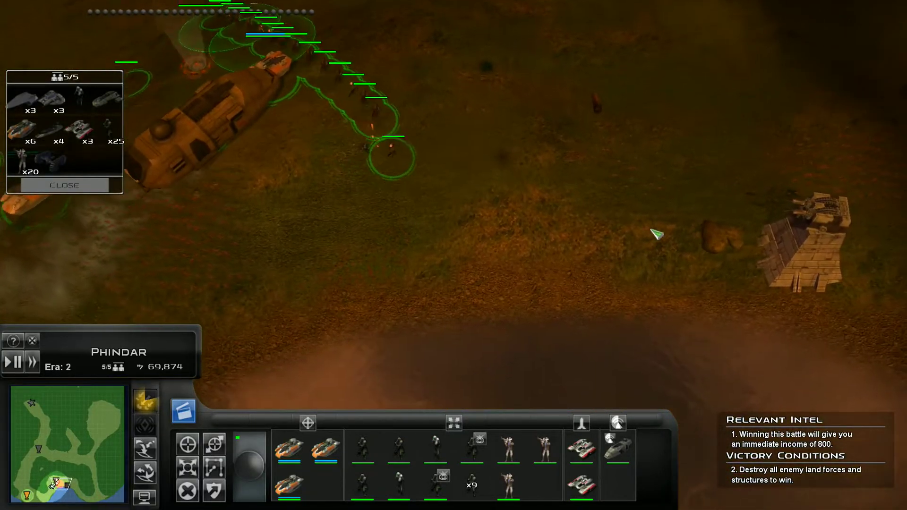
{"action": "key", "text": "Left"}
{"action": "key", "text": "Up"}
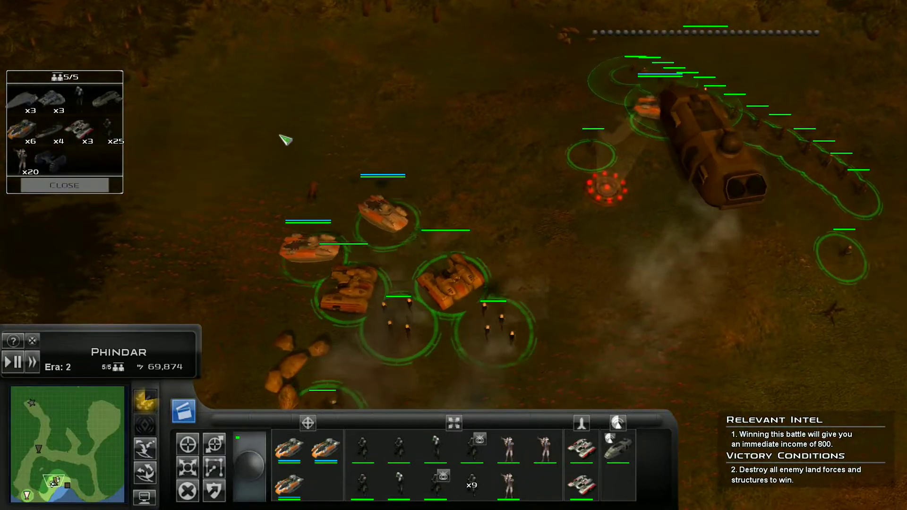
{"action": "key", "text": "Right"}
{"action": "key", "text": "Down"}
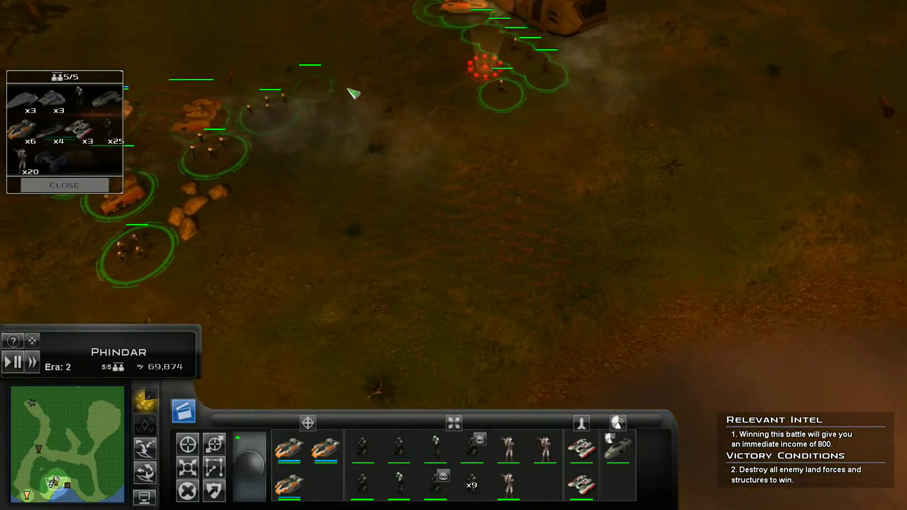
{"action": "key", "text": "Down"}
{"action": "key", "text": "Right"}
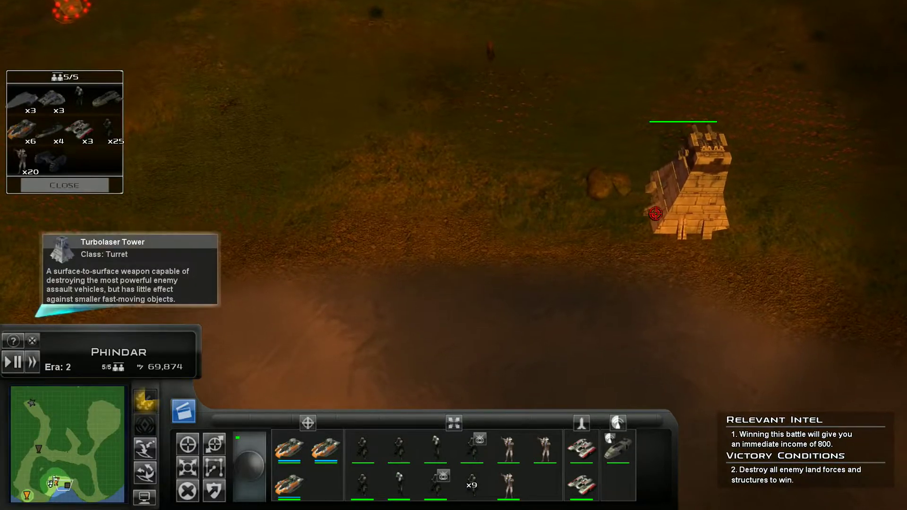
Step: Select three infantry units beside the dropship at the reinforcement point
{"action": "key", "text": "Left"}
{"action": "key", "text": "Up"}
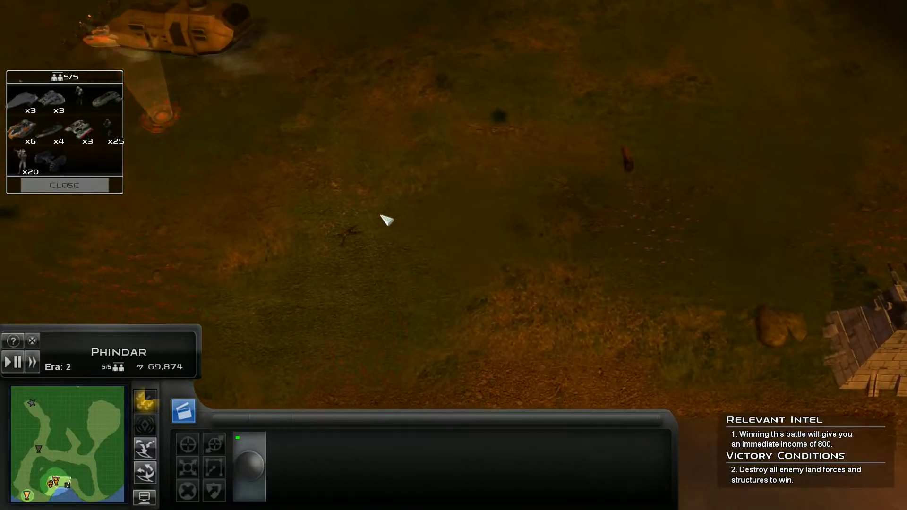
{"action": "key", "text": "Up"}
{"action": "key", "text": "Left"}
{"action": "key", "text": "Down"}
{"action": "left_click_drag", "start_coordinate": [264, 129], "coordinate": [278, 174]}
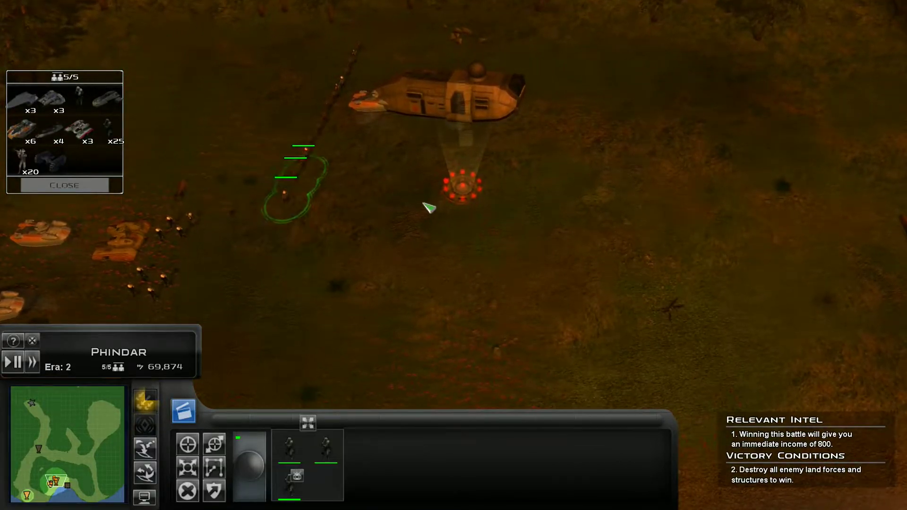
{"action": "key", "text": "Left"}
{"action": "key", "text": "Left"}
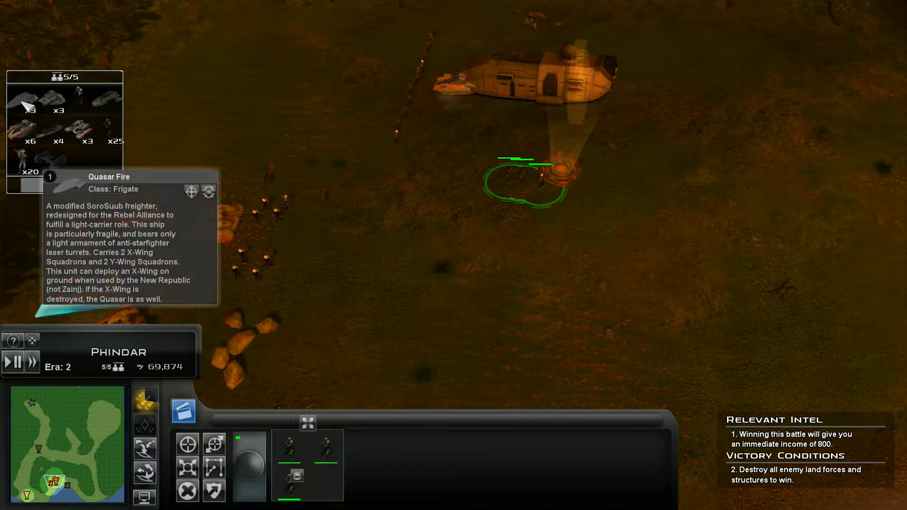
Step: Pick a reserve unit, box-select the infantry and tanks, then clear the selection
{"action": "left_click", "coordinate": [110, 109]}
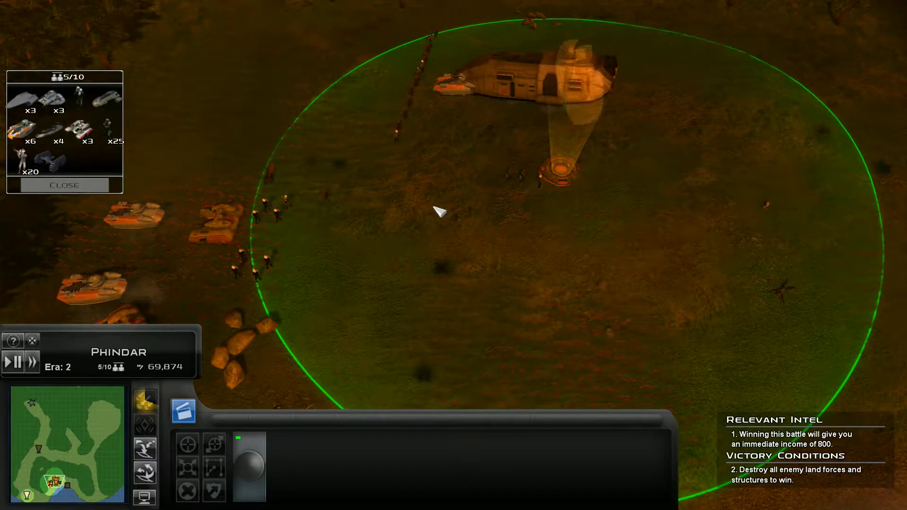
{"action": "left_click_drag", "start_coordinate": [486, 156], "coordinate": [592, 203]}
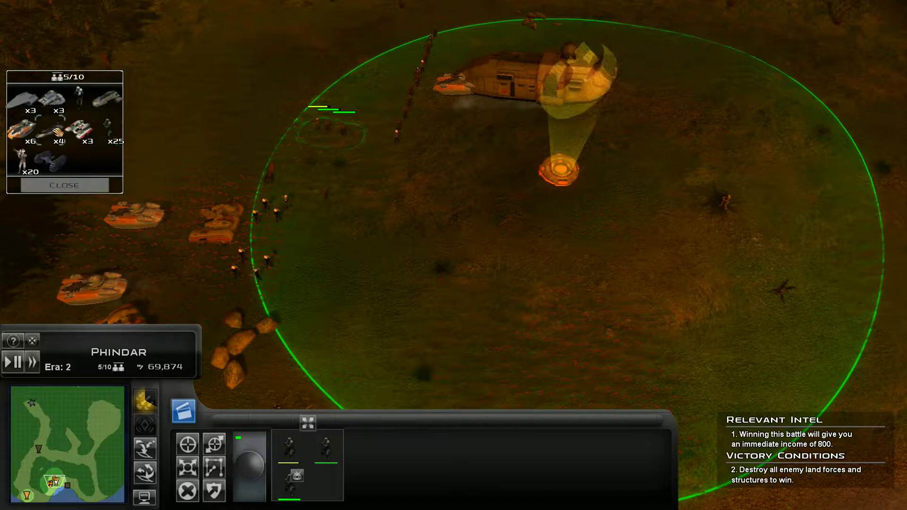
{"action": "left_click_drag", "start_coordinate": [200, 55], "coordinate": [767, 379]}
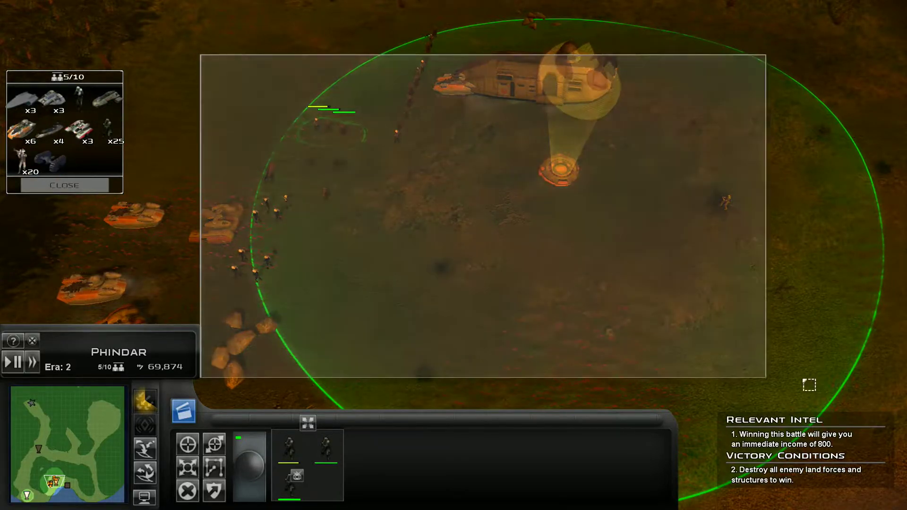
{"action": "left_click", "coordinate": [536, 292]}
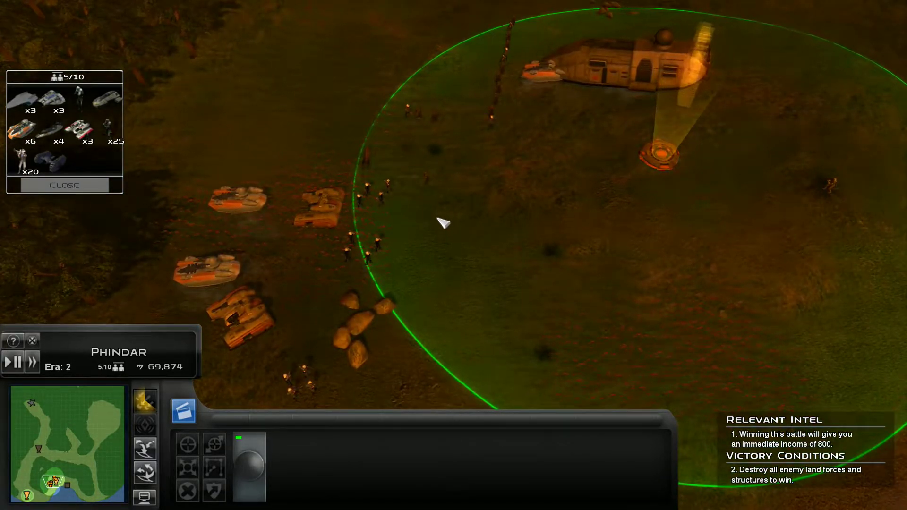
{"action": "scroll", "coordinate": [440, 219], "scroll_direction": "up", "scroll_amount": 3}
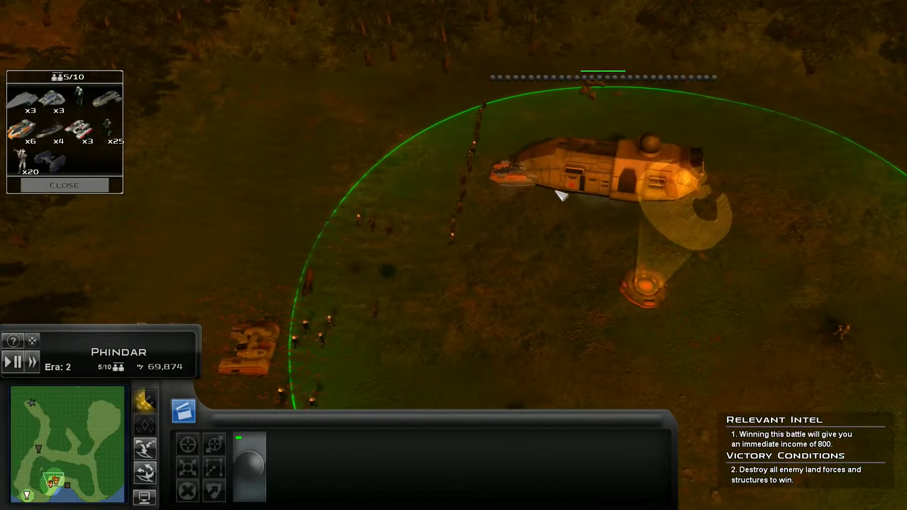
Step: Reposition a hover tank across the landing zone
{"action": "left_click", "coordinate": [512, 172]}
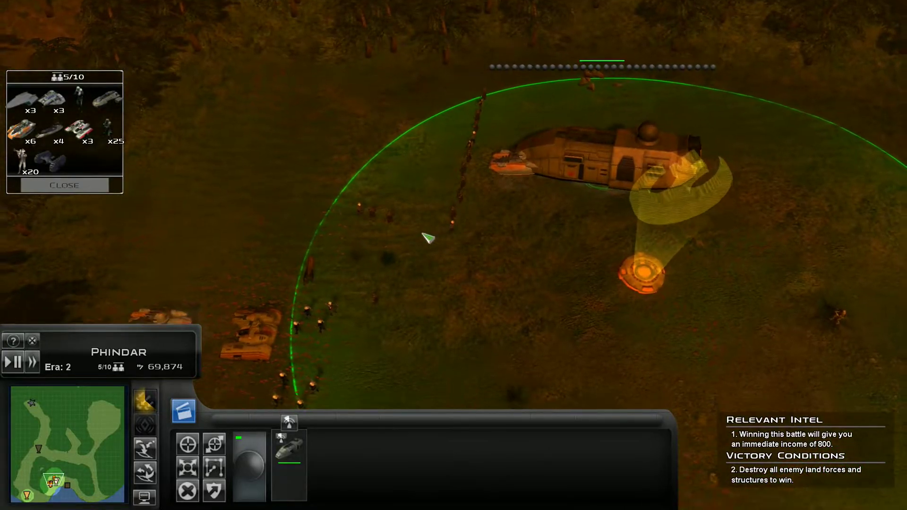
{"action": "right_click", "coordinate": [428, 214]}
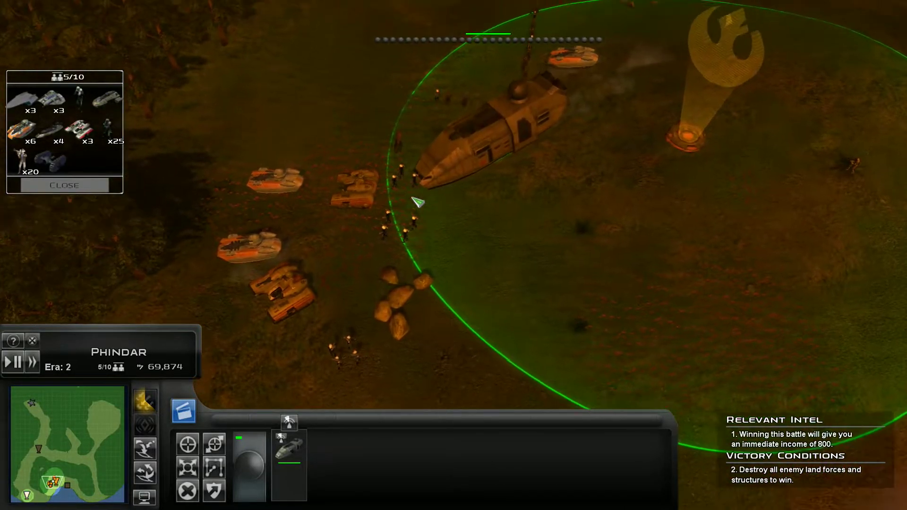
{"action": "scroll", "coordinate": [415, 198], "scroll_direction": "up", "scroll_amount": 3}
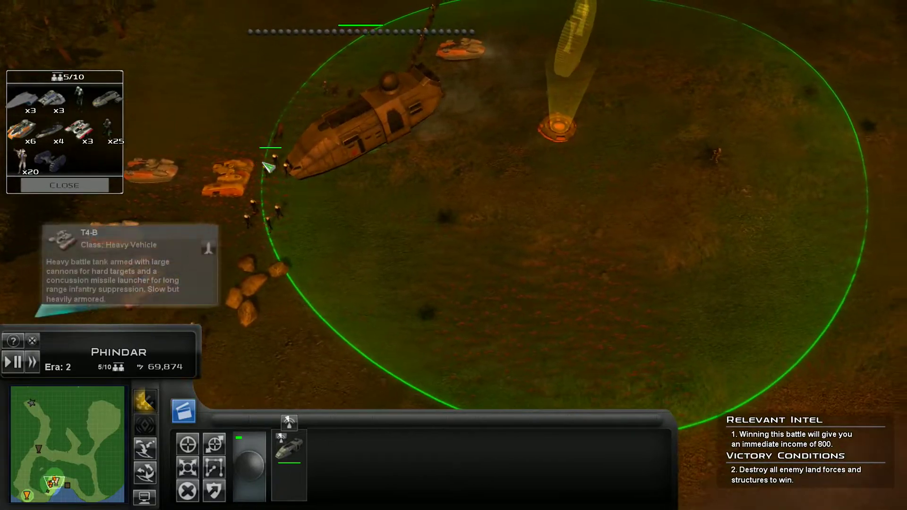
{"action": "key", "text": "Down"}
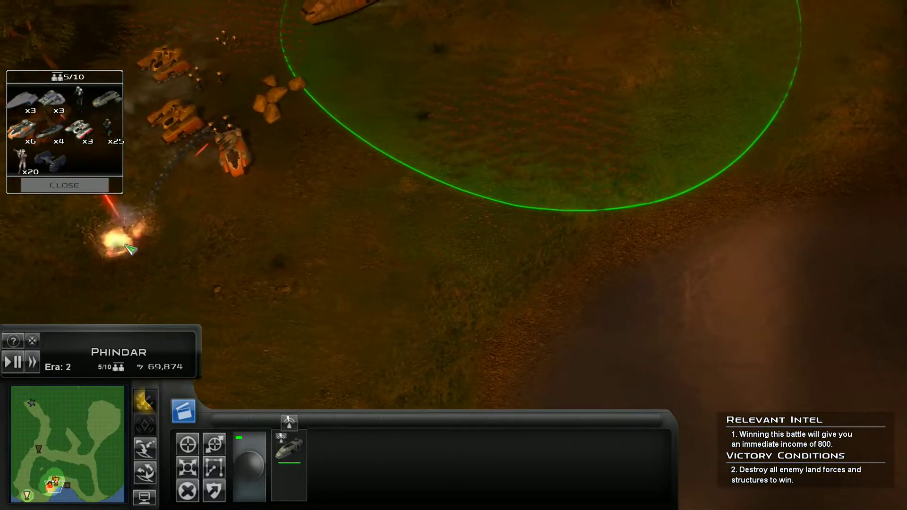
{"action": "scroll", "coordinate": [290, 208], "scroll_direction": "up", "scroll_amount": 3}
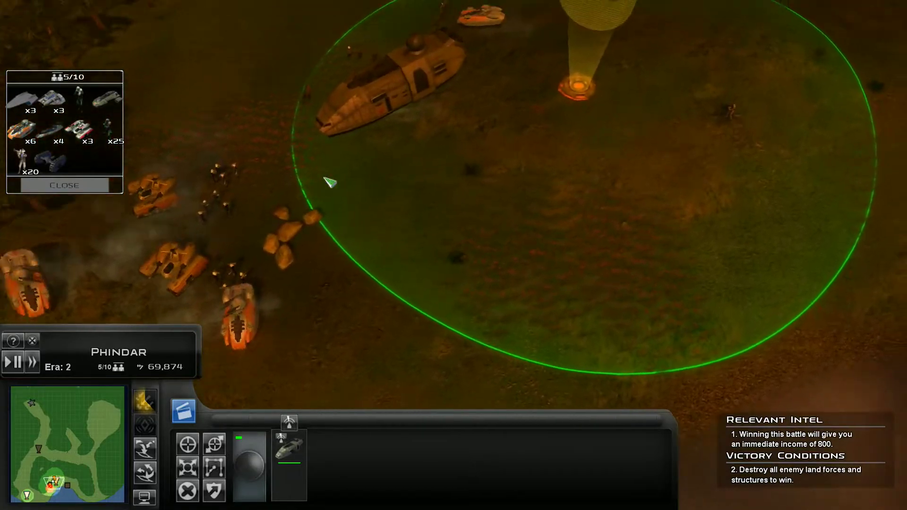
{"action": "scroll", "coordinate": [330, 182], "scroll_direction": "up", "scroll_amount": 2}
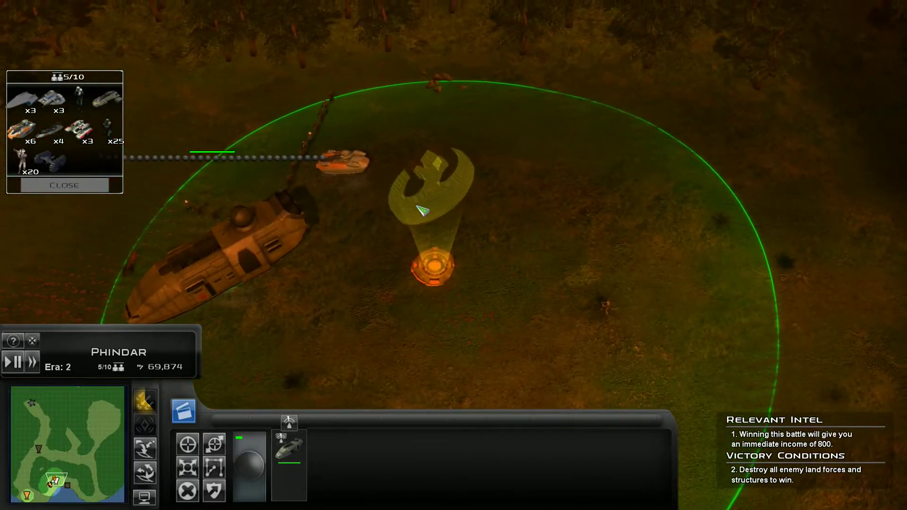
{"action": "scroll", "coordinate": [340, 189], "scroll_direction": "down", "scroll_amount": 1}
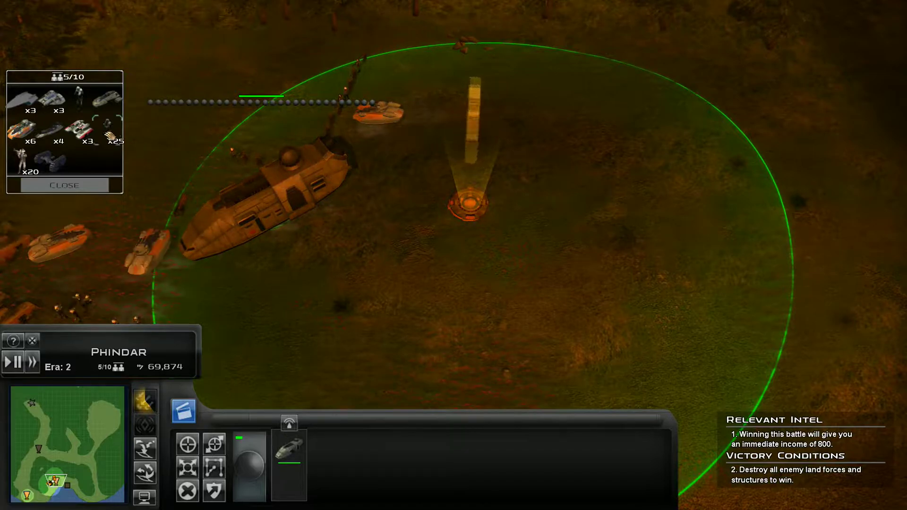
Step: Drop several infantry squads and a vehicle beside the beacon
{"action": "left_click", "coordinate": [34, 162]}
{"action": "left_click", "coordinate": [405, 138]}
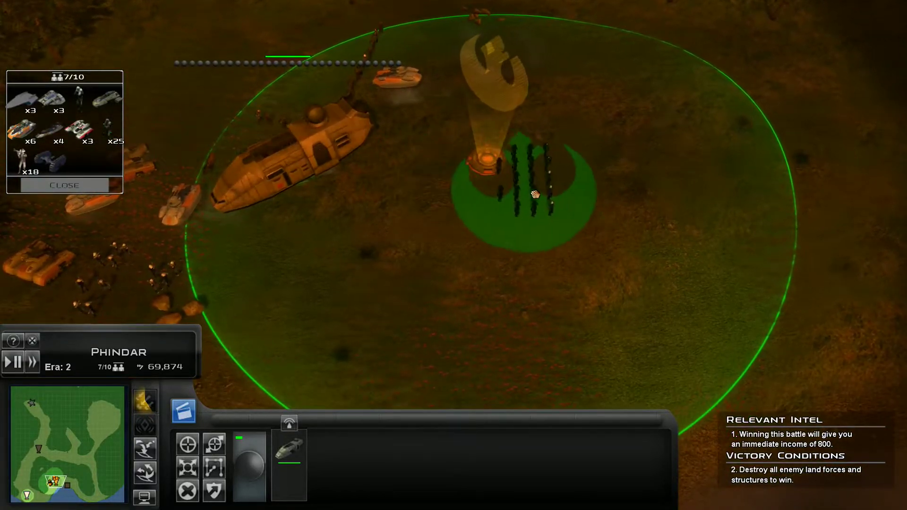
{"action": "left_click", "coordinate": [536, 194]}
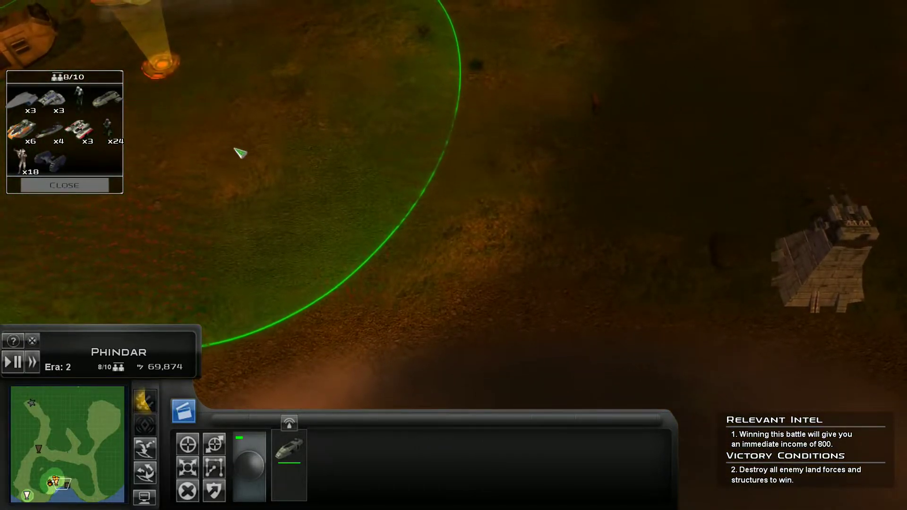
{"action": "left_click", "coordinate": [239, 153]}
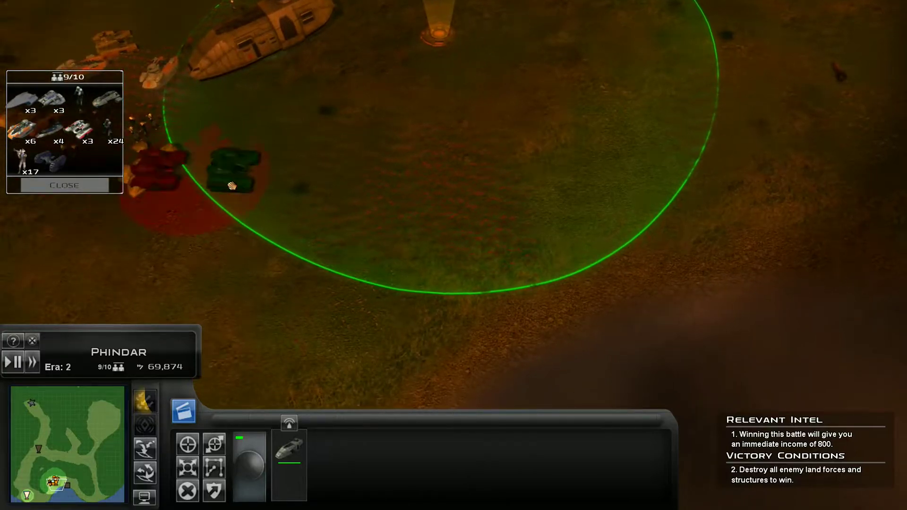
{"action": "left_click", "coordinate": [298, 203]}
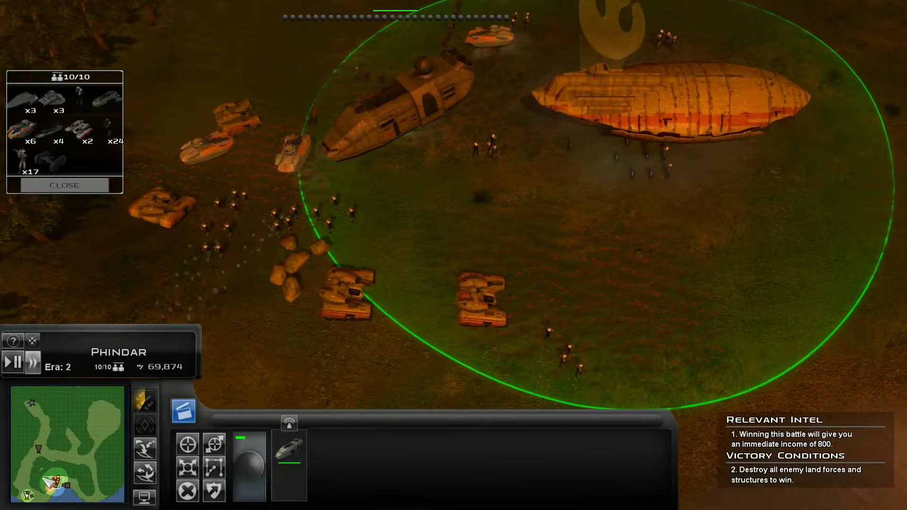
Step: Pause the battle, bring the army into view and select every unit with Ctrl+A
{"action": "left_click", "coordinate": [15, 363]}
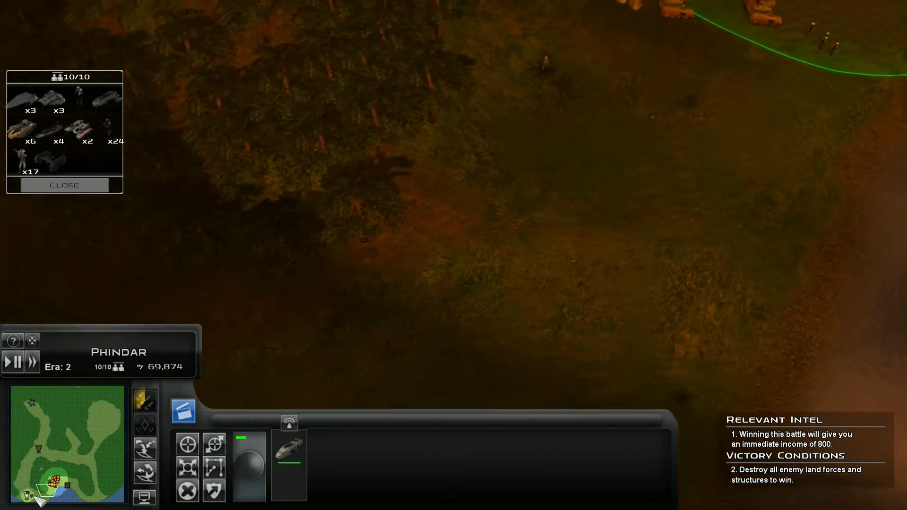
{"action": "left_click", "coordinate": [36, 498]}
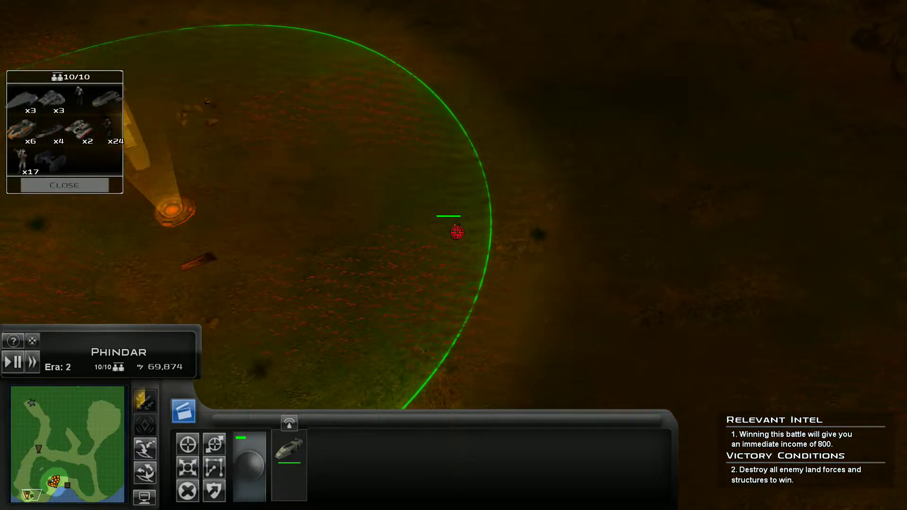
{"action": "left_click", "coordinate": [59, 485]}
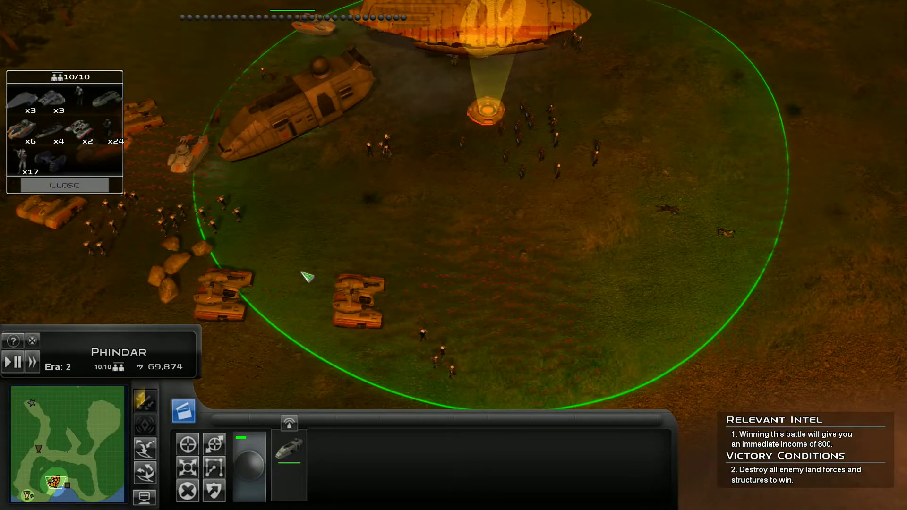
{"action": "key", "text": "ctrl+a"}
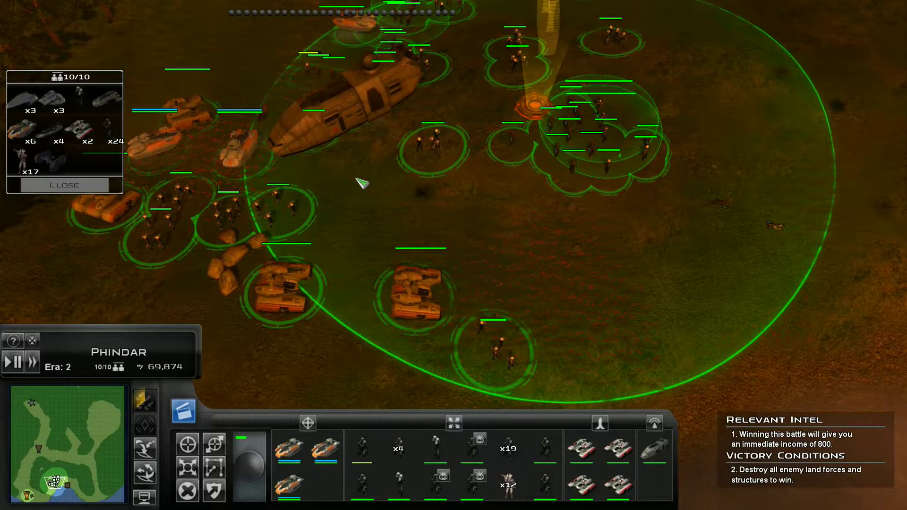
Step: Scout east to the enemy Turbolaser Tower, then send the army onward past it
{"action": "key", "text": "Right"}
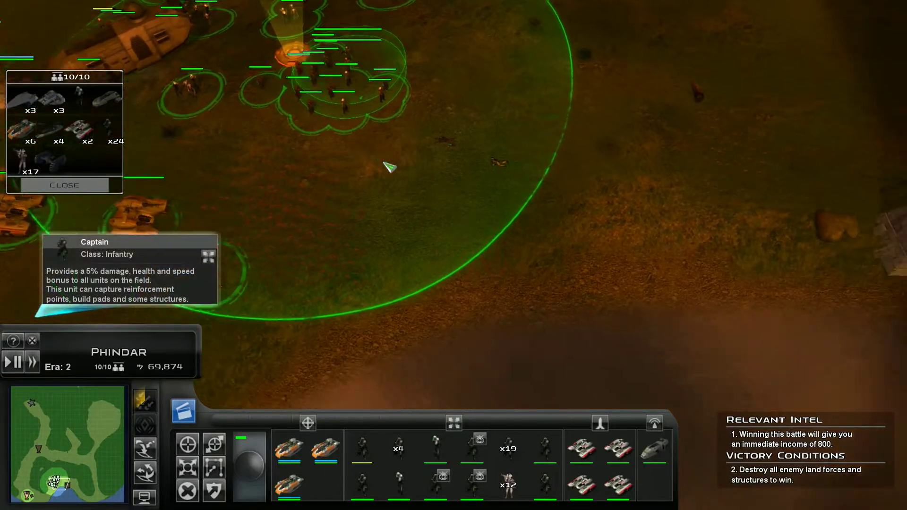
{"action": "key", "text": "Right"}
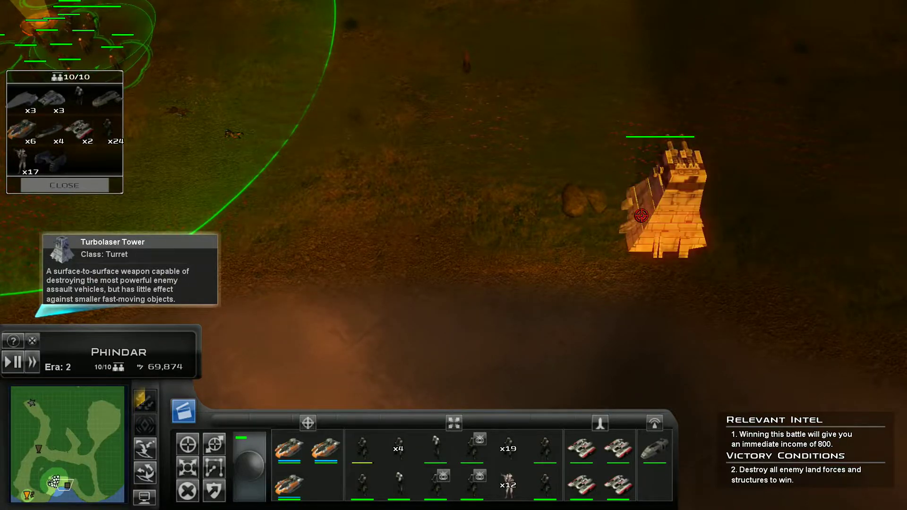
{"action": "key", "text": "Left"}
{"action": "key", "text": "Up"}
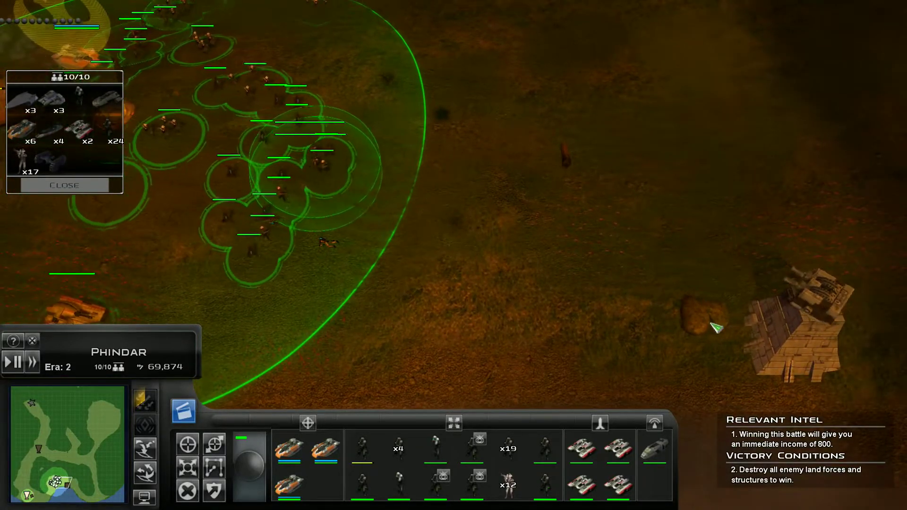
{"action": "key", "text": "Right"}
{"action": "key", "text": "Down"}
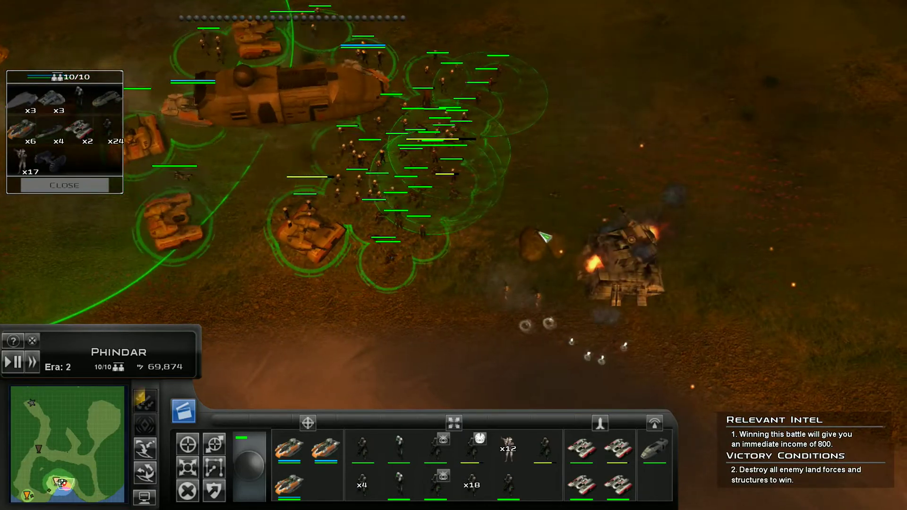
{"action": "key", "text": "Left"}
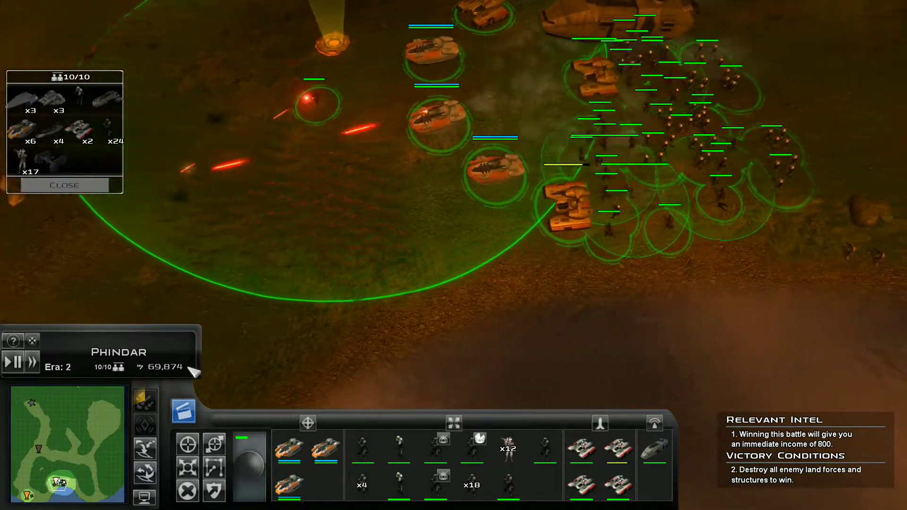
{"action": "right_click", "coordinate": [813, 84]}
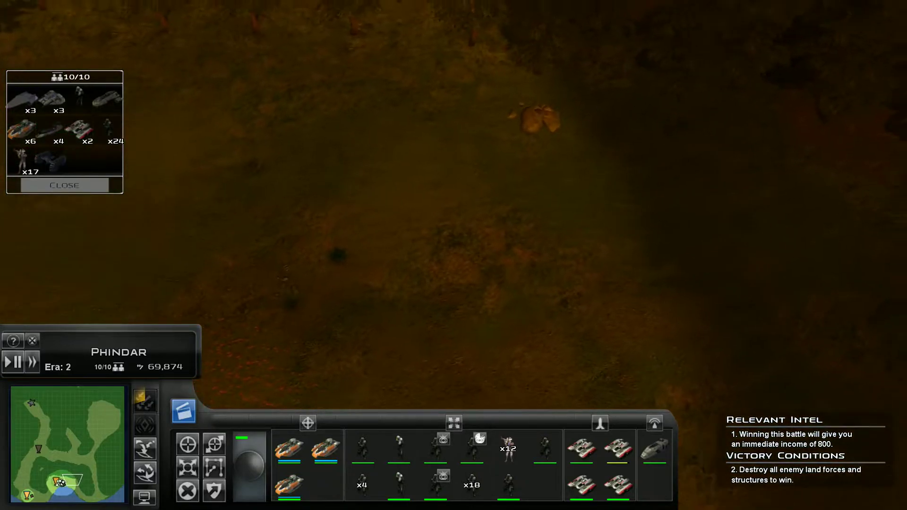
Step: Locate the row of domed enemy buildings and order the army to attack them
{"action": "left_click", "coordinate": [77, 445]}
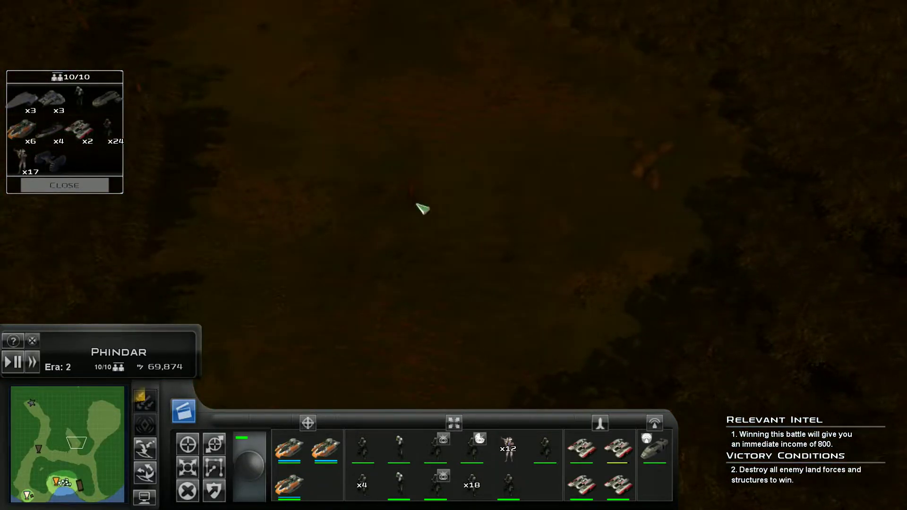
{"action": "key", "text": "Up"}
{"action": "key", "text": "Left"}
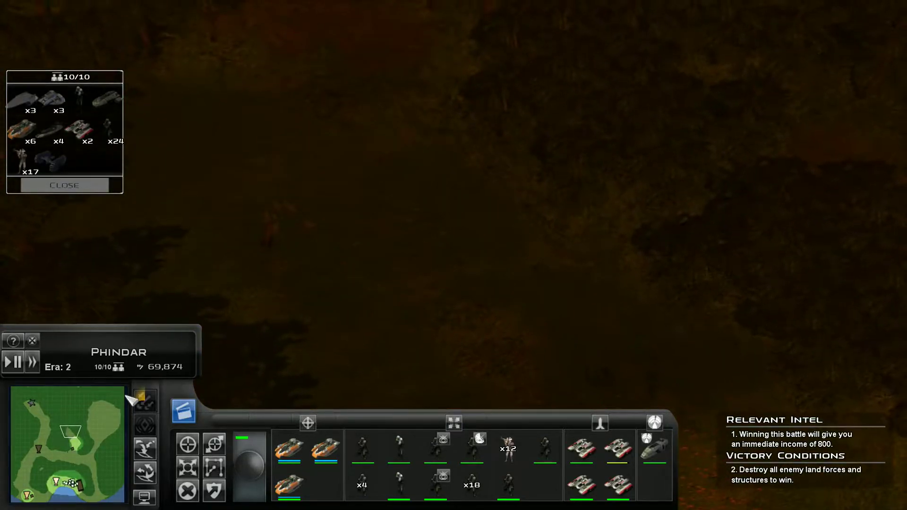
{"action": "key", "text": "Down"}
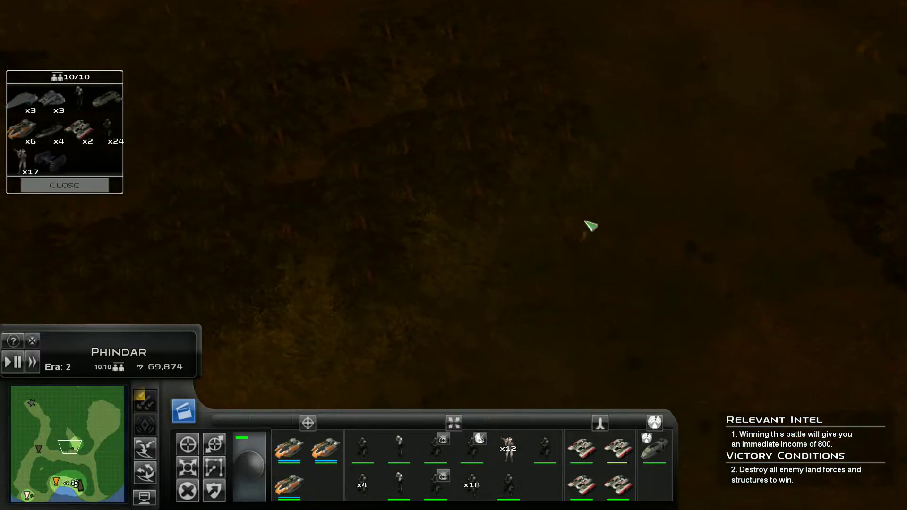
{"action": "left_click", "coordinate": [81, 484]}
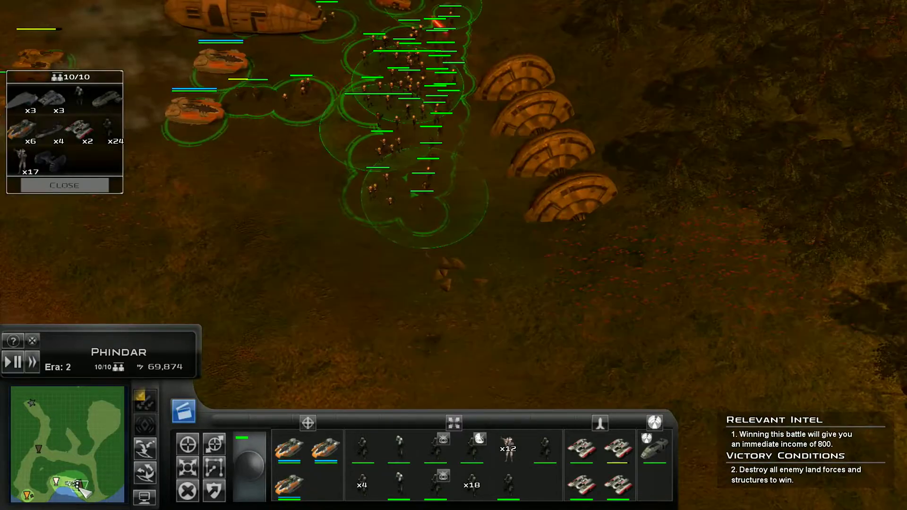
{"action": "right_click", "coordinate": [511, 173]}
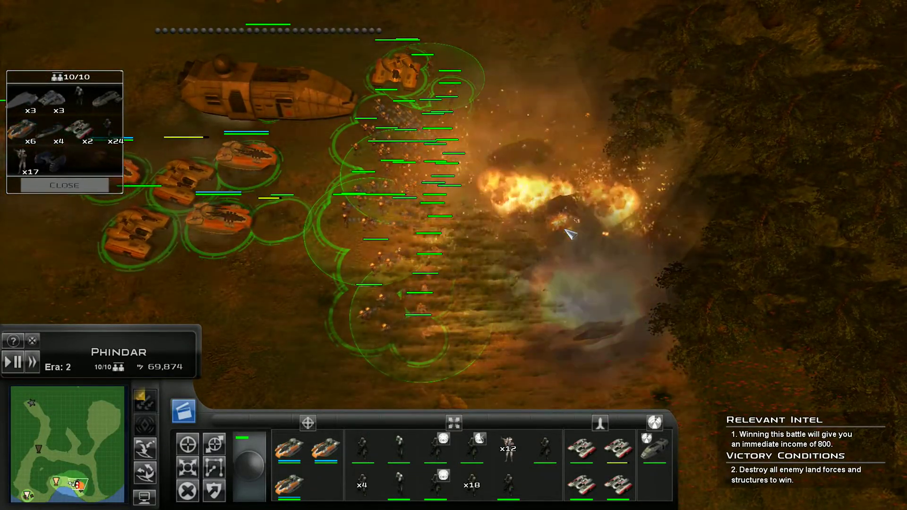
Step: Send the army forward downfield toward the next enemy unit
{"action": "key", "text": "Down"}
{"action": "key", "text": "Left"}
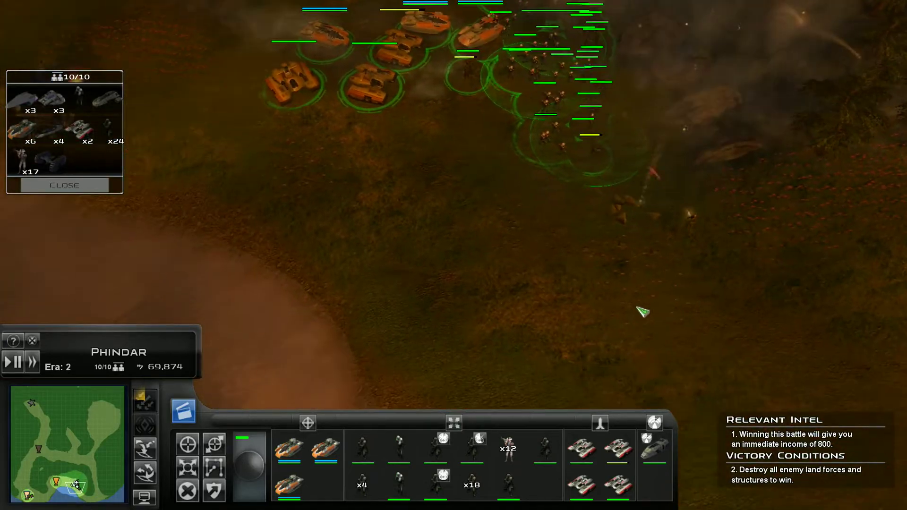
{"action": "key", "text": "Down"}
{"action": "key", "text": "Right"}
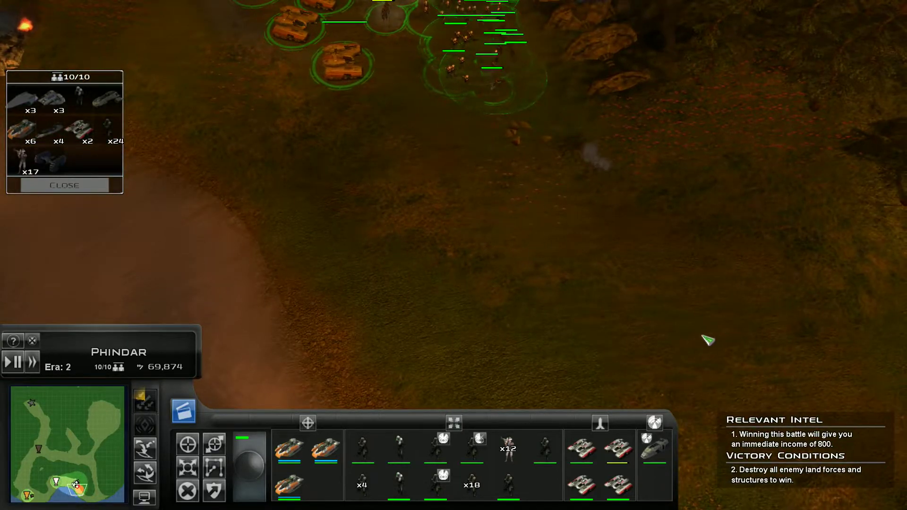
{"action": "right_click", "coordinate": [708, 341]}
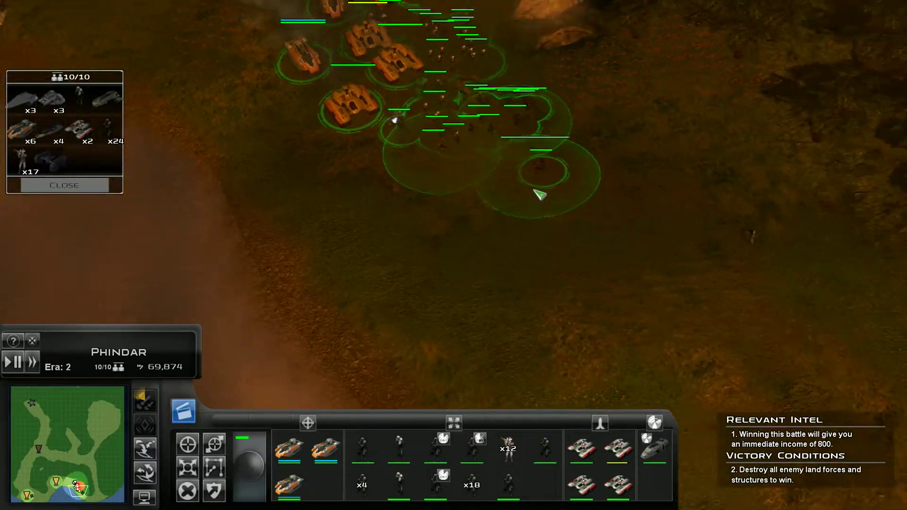
{"action": "key", "text": "Down"}
{"action": "key", "text": "Right"}
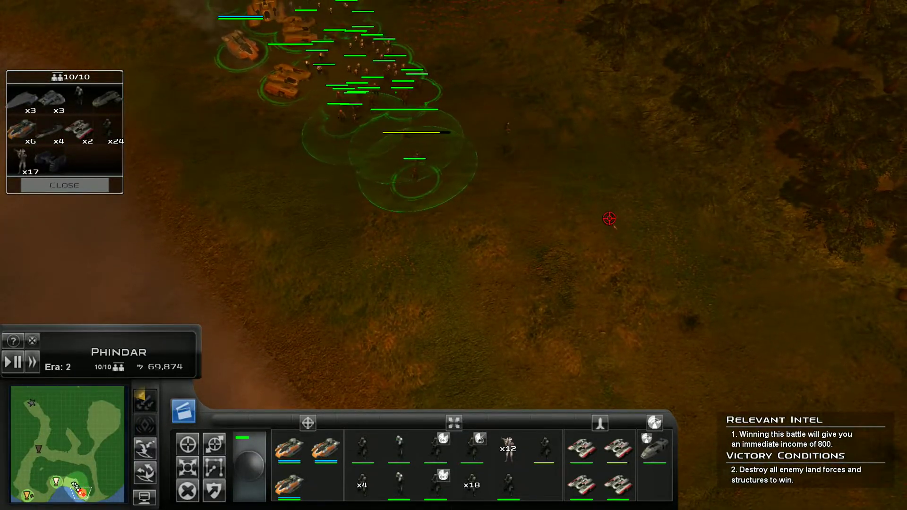
{"action": "key", "text": "Down"}
{"action": "key", "text": "Right"}
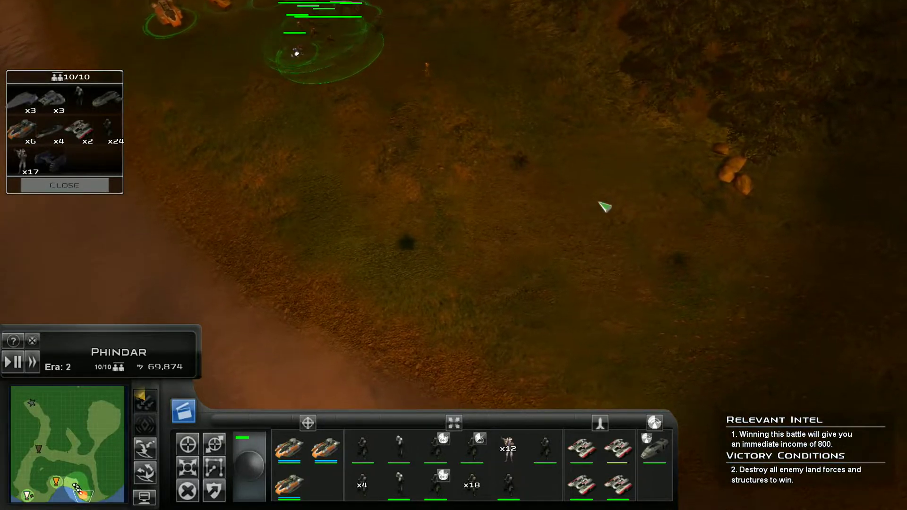
Step: Order the army across the field and scout ahead for enemies
{"action": "key", "text": "Down"}
{"action": "key", "text": "Right"}
{"action": "right_click", "coordinate": [613, 208]}
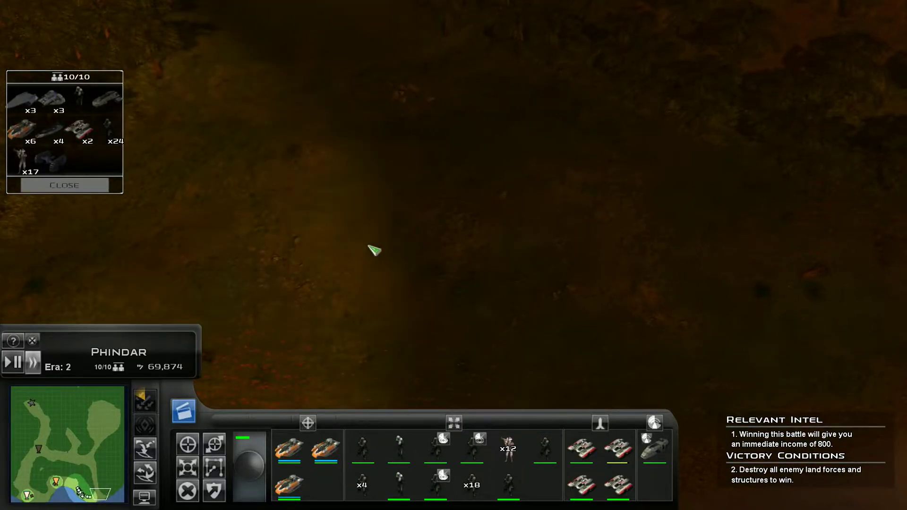
{"action": "key", "text": "Down"}
{"action": "key", "text": "Right"}
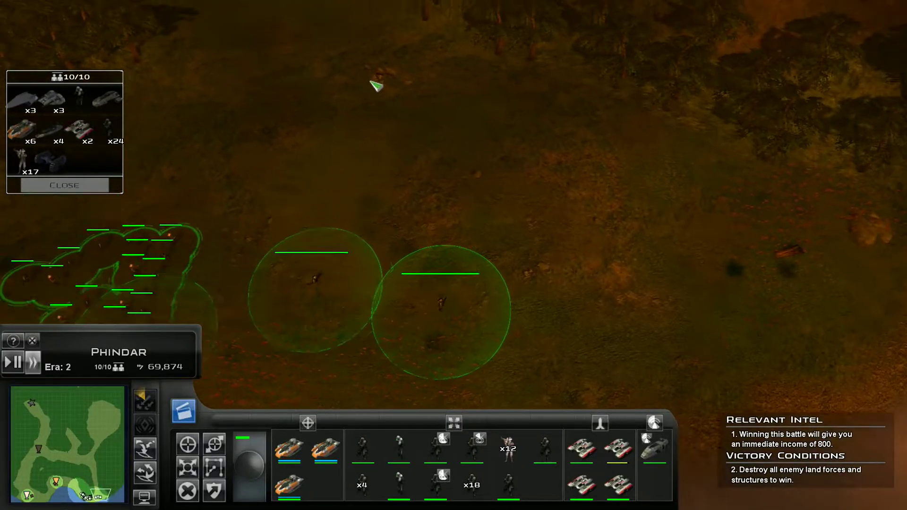
{"action": "key", "text": "Up"}
{"action": "key", "text": "Left"}
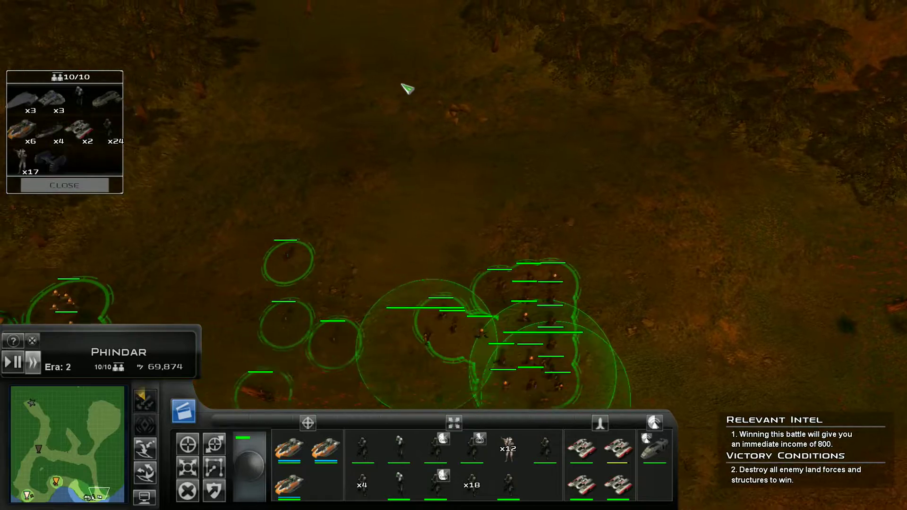
Step: Survey the forest clearing around the army, spotting an enemy infantry squad ahead
{"action": "key", "text": "Up"}
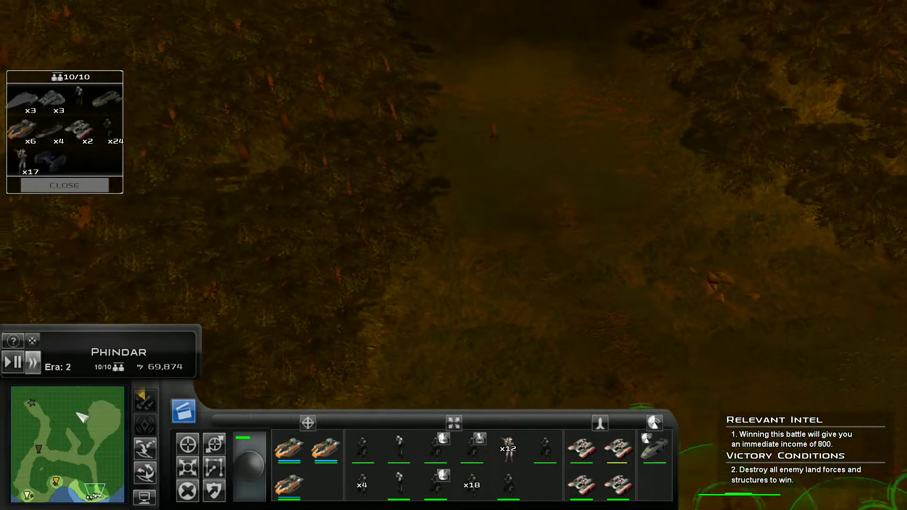
{"action": "key", "text": "Down"}
{"action": "key", "text": "Left"}
{"action": "key", "text": "Up"}
{"action": "key", "text": "Right"}
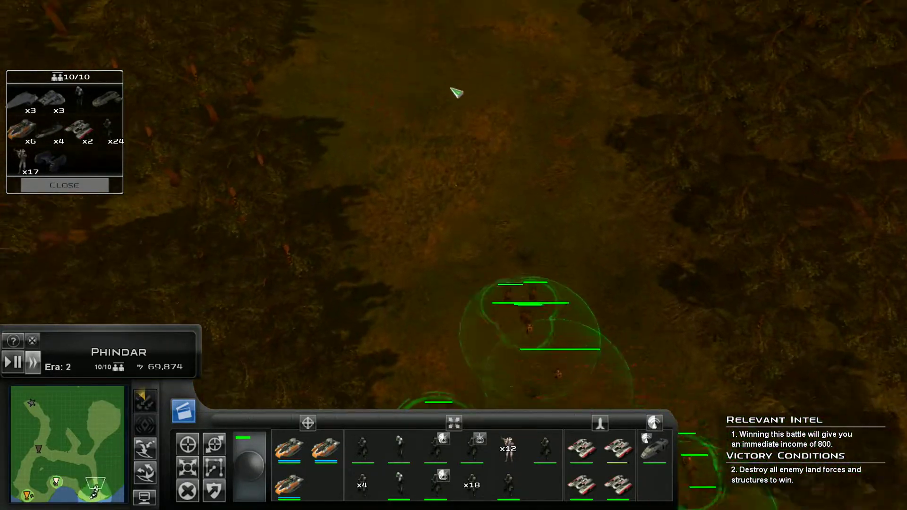
{"action": "key", "text": "Up"}
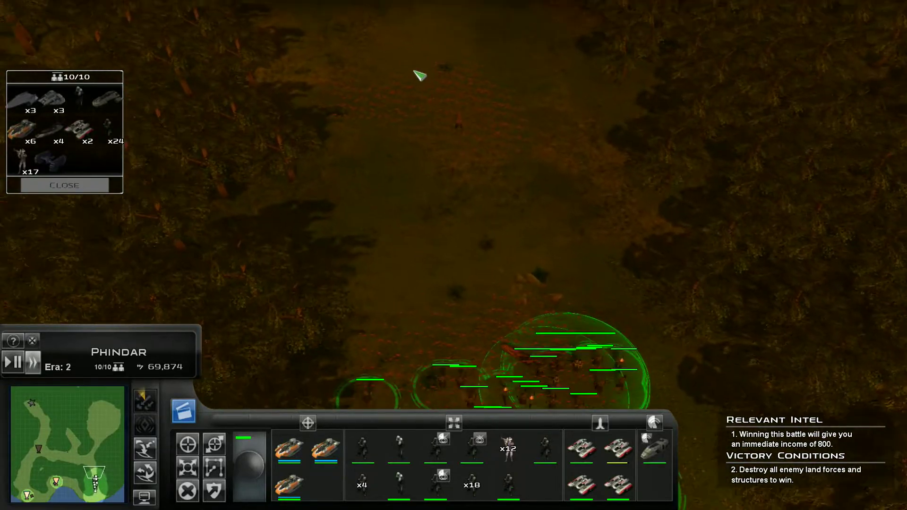
{"action": "key", "text": "Up"}
{"action": "key", "text": "Down"}
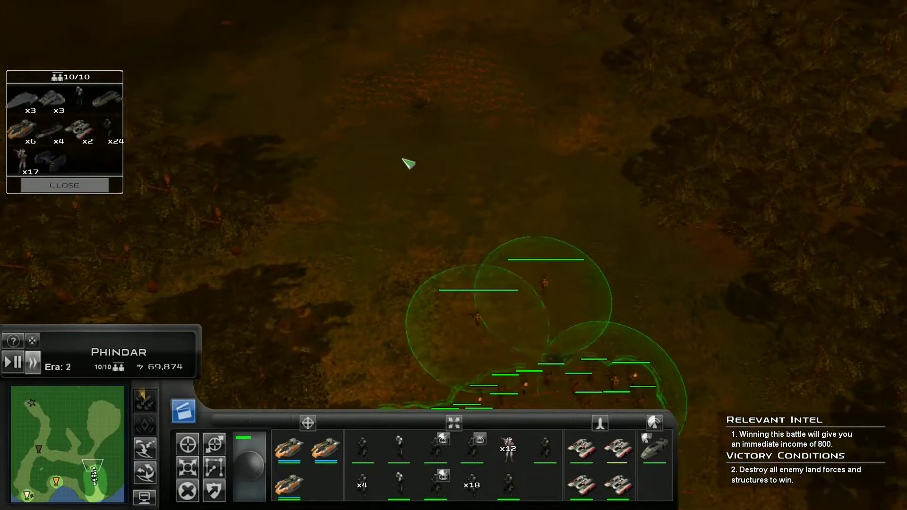
{"action": "key", "text": "Down"}
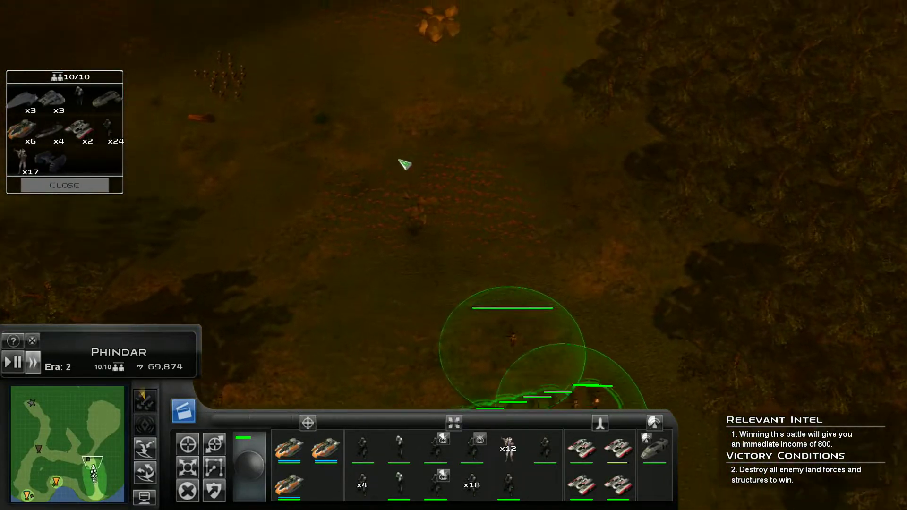
Step: Send the army into the enemy infantry squad and follow the fighting
{"action": "right_click", "coordinate": [404, 165]}
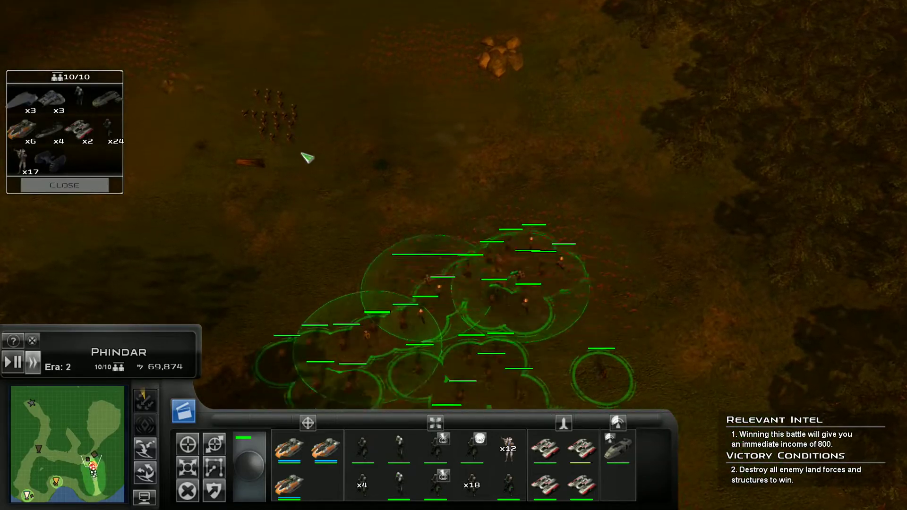
{"action": "key", "text": "Up"}
{"action": "key", "text": "Left"}
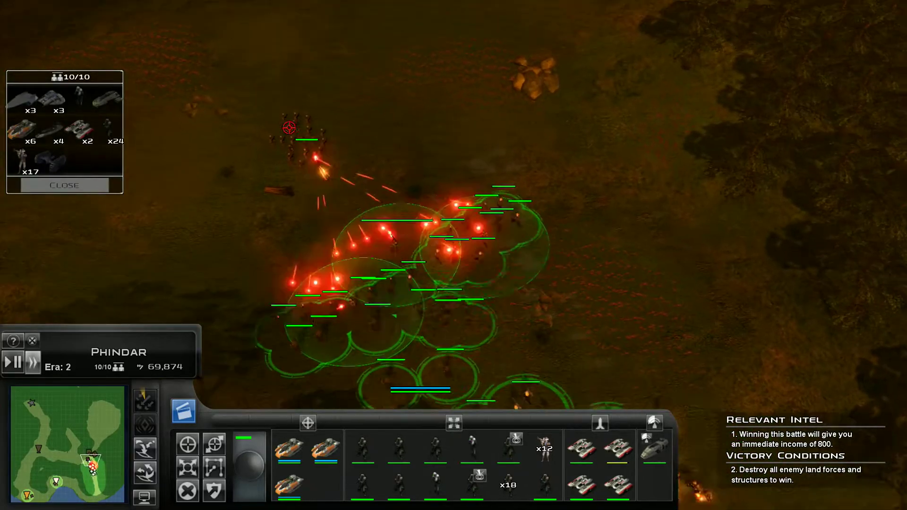
{"action": "key", "text": "Left"}
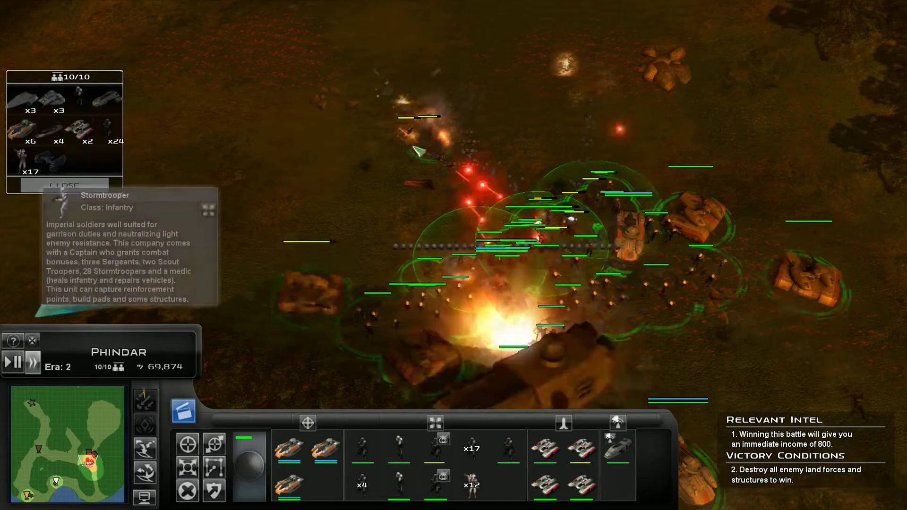
{"action": "key", "text": "Up"}
{"action": "key", "text": "Left"}
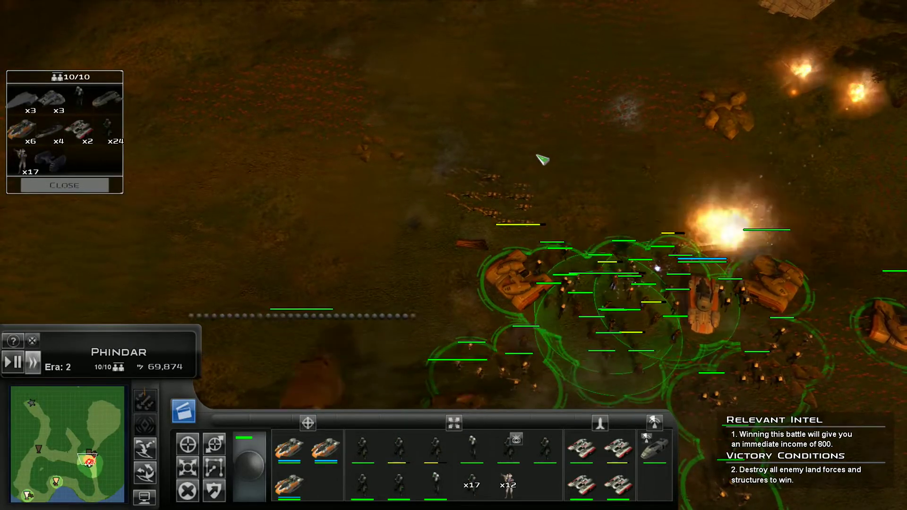
Step: Pause the battle and look over the two enemy Turbolaser Towers ahead
{"action": "left_click", "coordinate": [16, 362]}
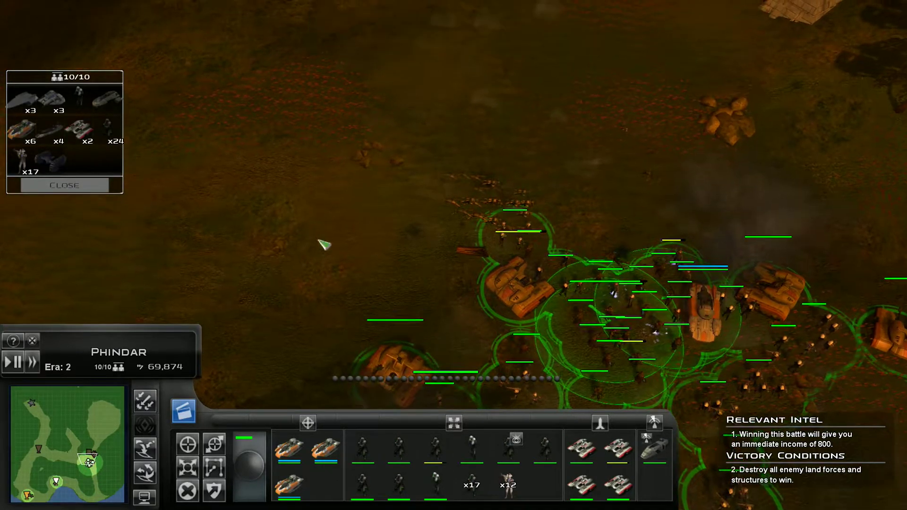
{"action": "key", "text": "Up"}
{"action": "key", "text": "Down"}
{"action": "key", "text": "Left"}
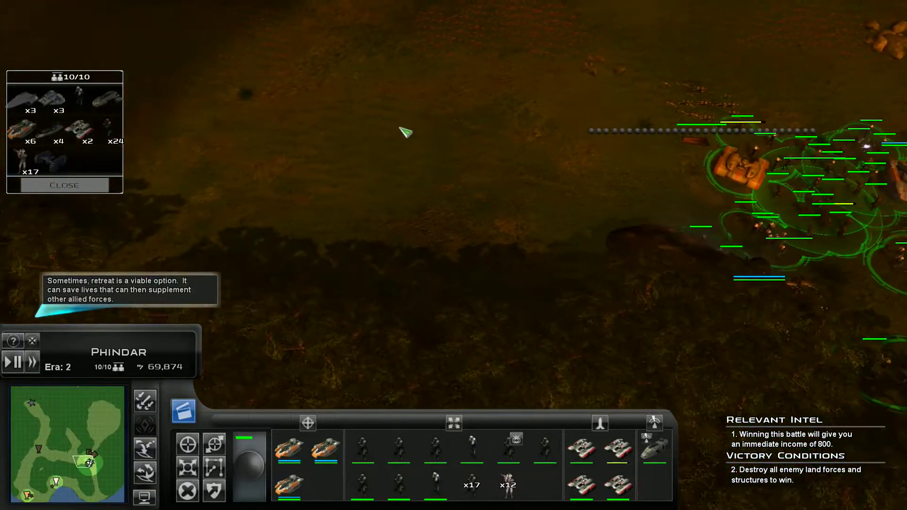
{"action": "key", "text": "Up"}
{"action": "key", "text": "Left"}
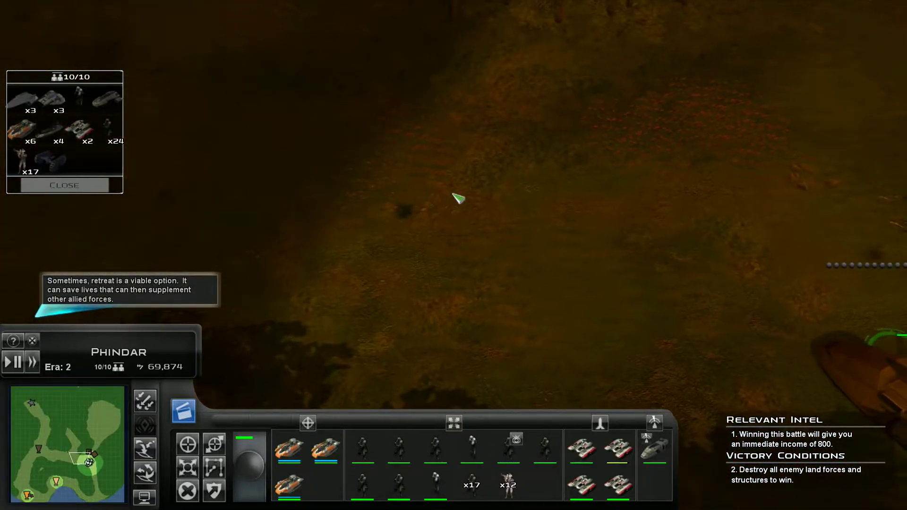
{"action": "key", "text": "Right"}
{"action": "key", "text": "Up"}
{"action": "key", "text": "Right"}
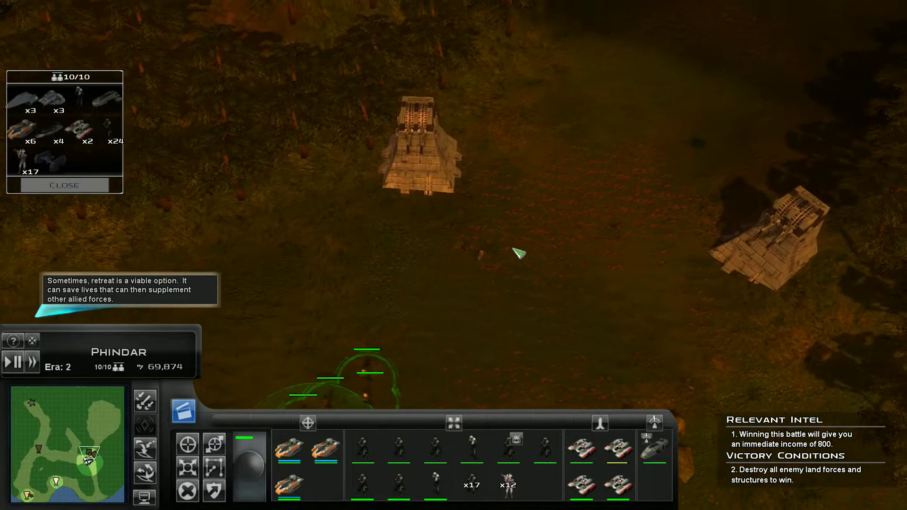
Step: Let the army destroy the two towers, then move it north toward the next turrets and squad
{"action": "key", "text": "Right"}
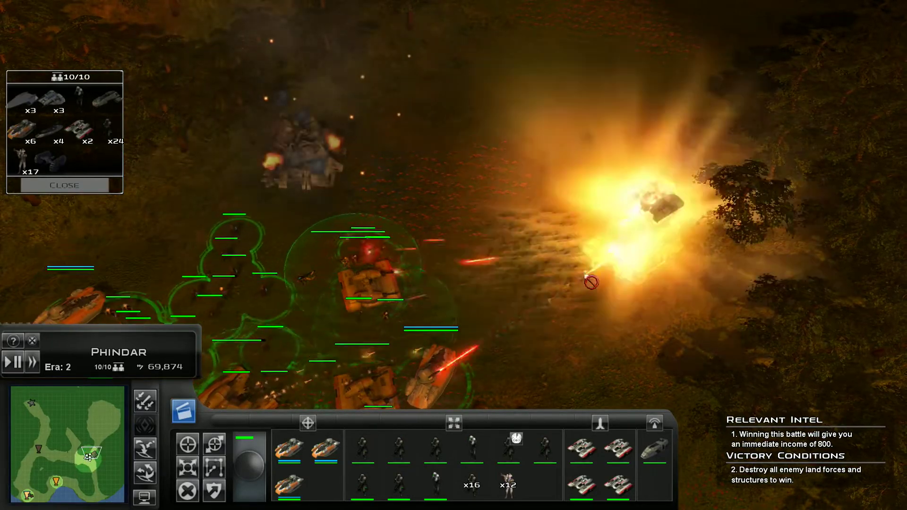
{"action": "key", "text": "Up"}
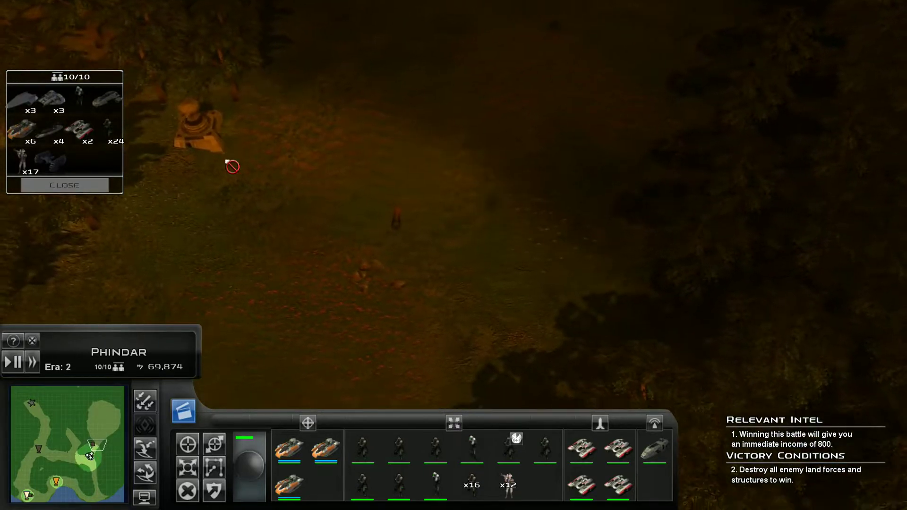
{"action": "key", "text": "Down"}
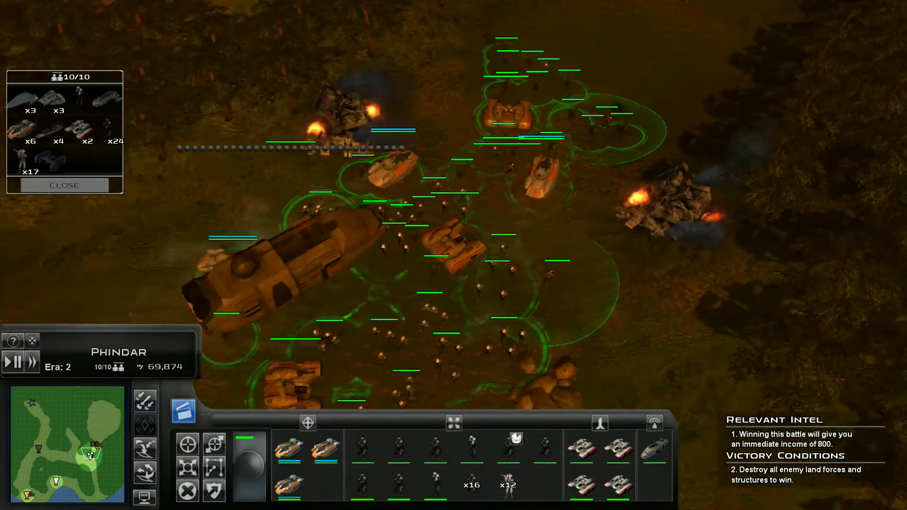
{"action": "right_click", "coordinate": [469, 298]}
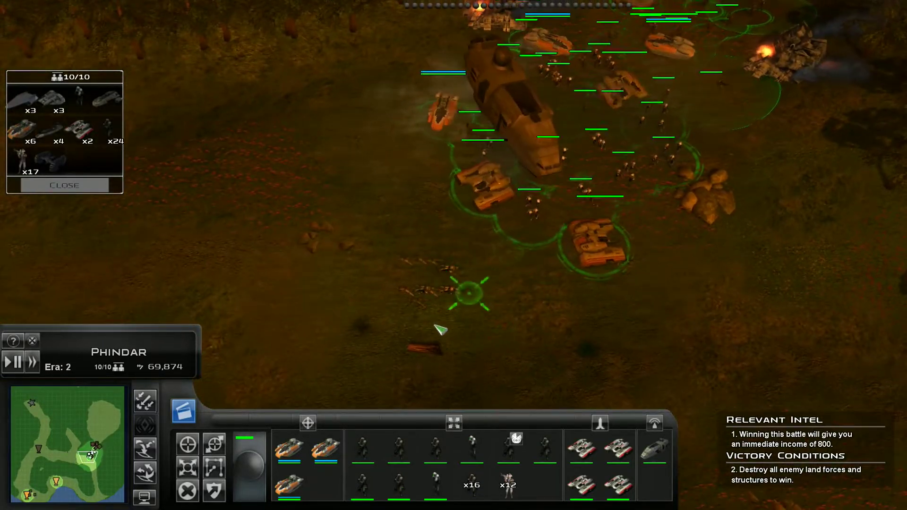
{"action": "key", "text": "Up"}
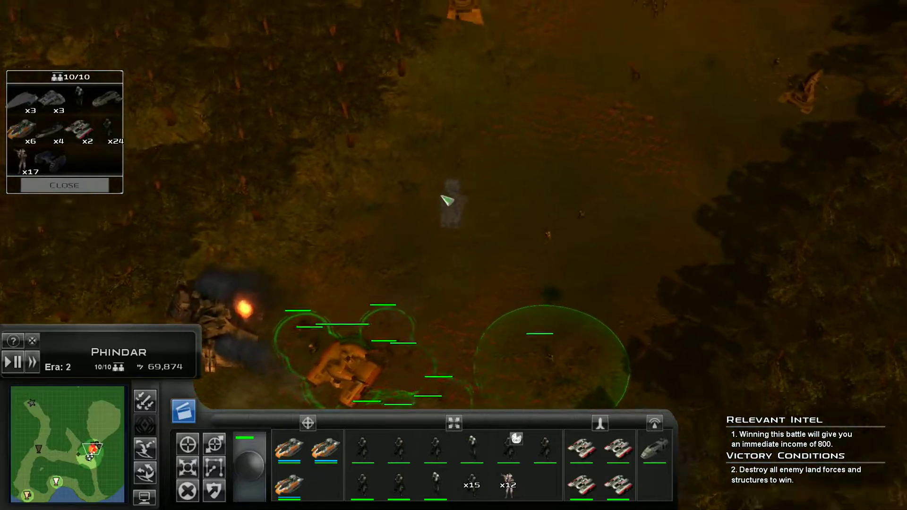
{"action": "key", "text": "Up"}
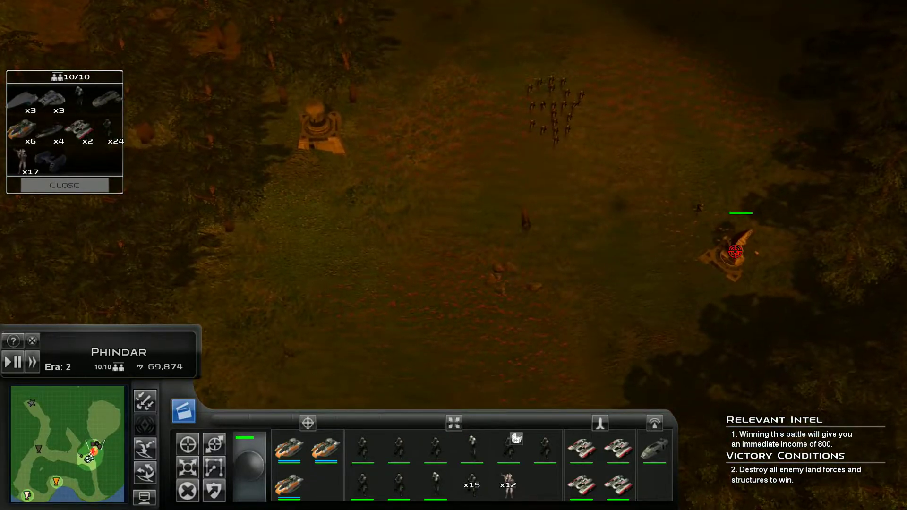
{"action": "key", "text": "Down"}
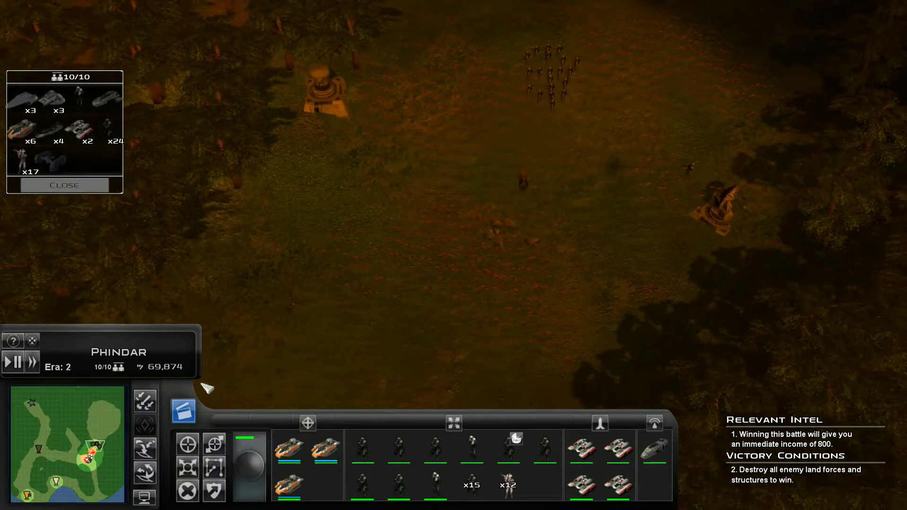
Step: Bombard the enemy turrets with the special ability, then move the army past the ruins
{"action": "right_click", "coordinate": [480, 167]}
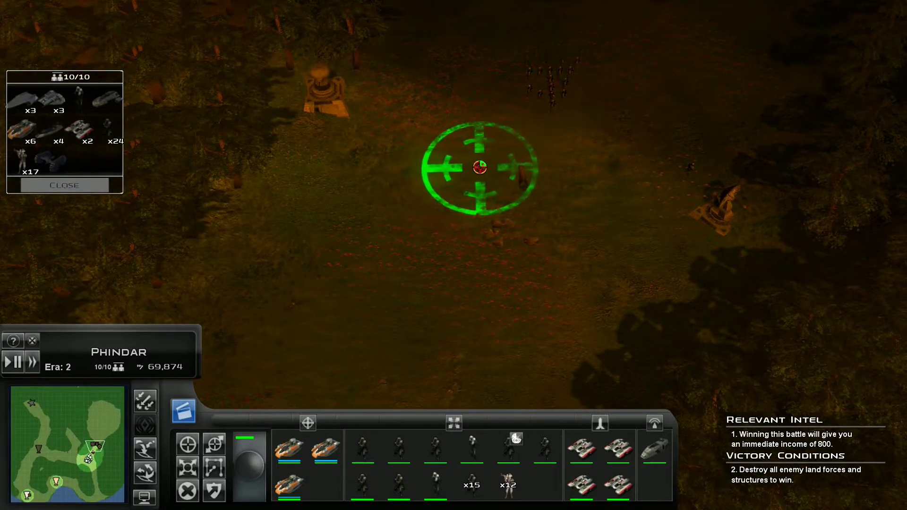
{"action": "key", "text": "Left"}
{"action": "key", "text": "Up"}
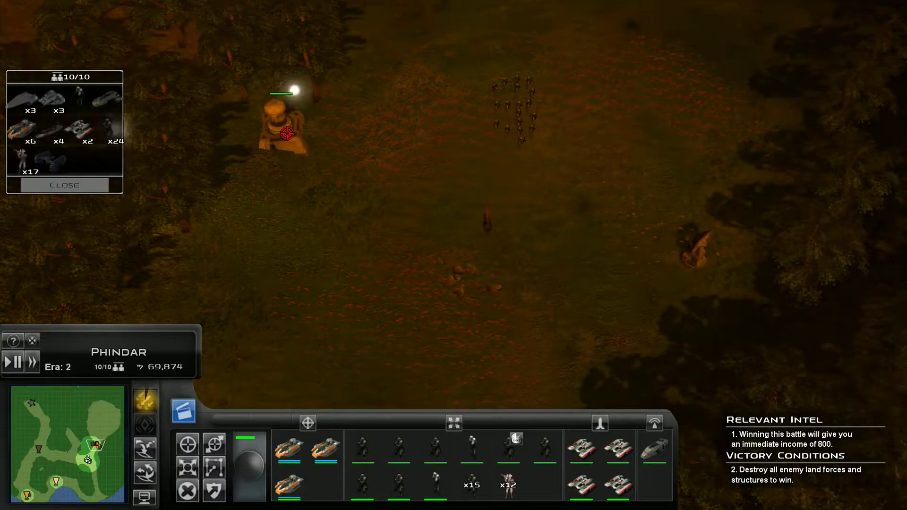
{"action": "left_click", "coordinate": [287, 133]}
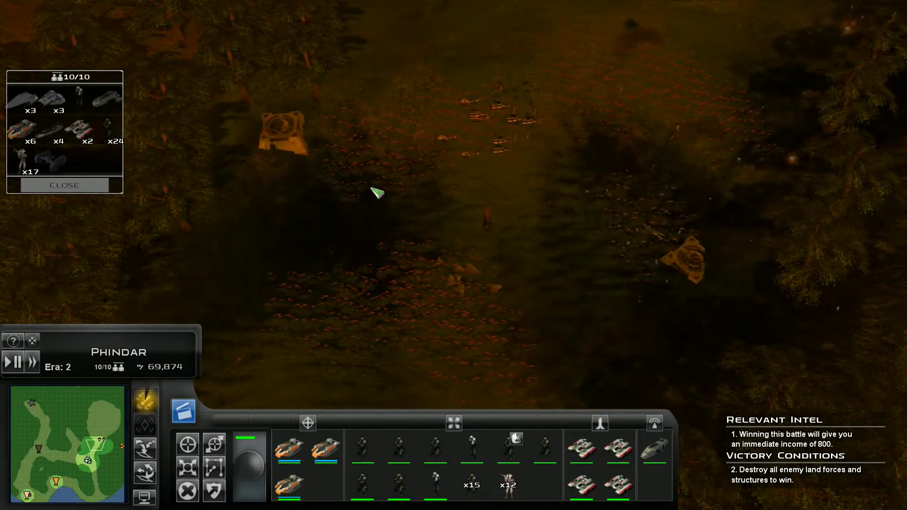
{"action": "right_click", "coordinate": [474, 198]}
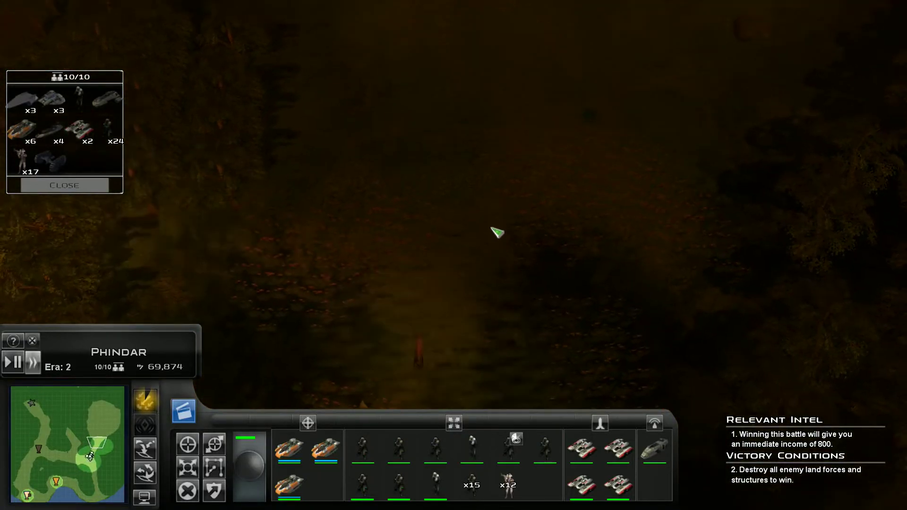
Step: Advance the army north and east into the walled enemy base until it is destroyed
{"action": "key", "text": "Up"}
{"action": "key", "text": "Up"}
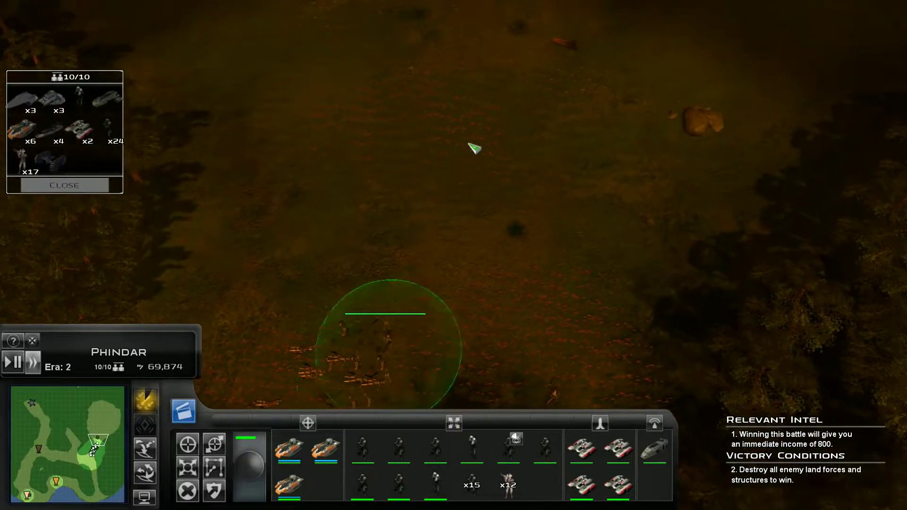
{"action": "key", "text": "Up"}
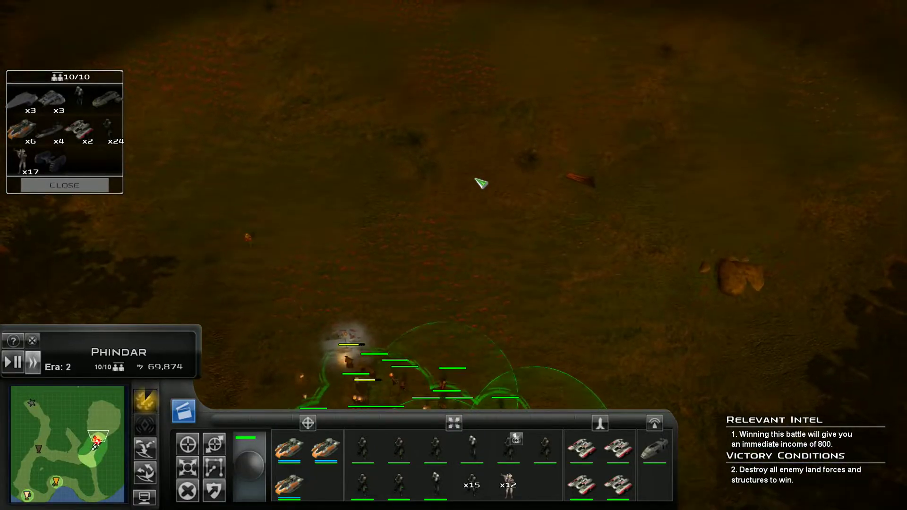
{"action": "key", "text": "Up"}
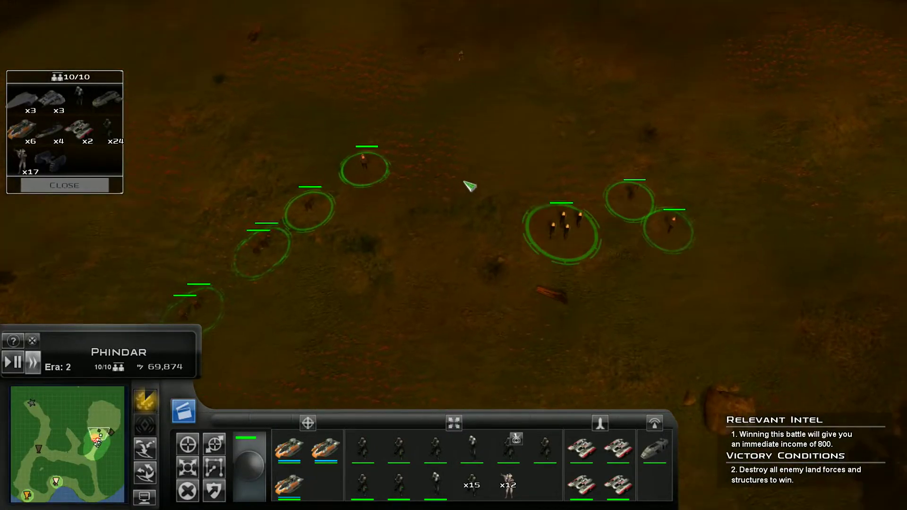
{"action": "key", "text": "Right"}
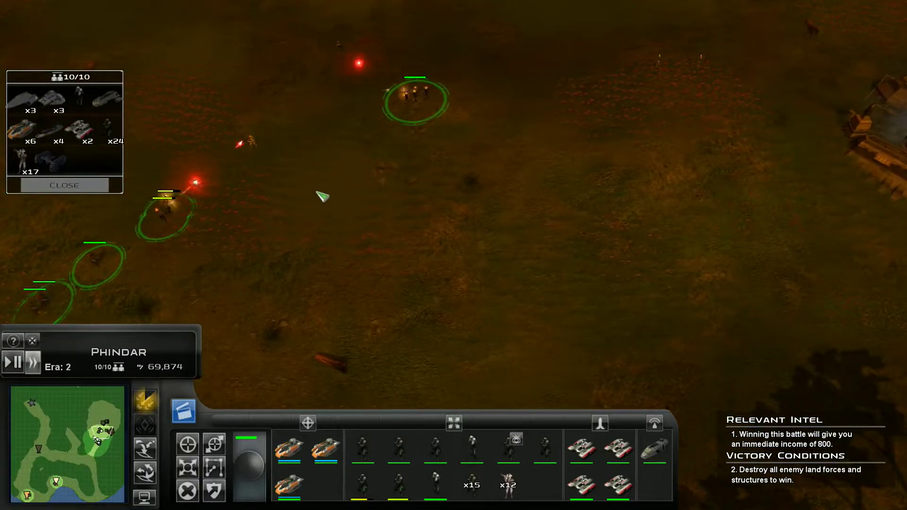
{"action": "key", "text": "Up"}
{"action": "right_click", "coordinate": [436, 216]}
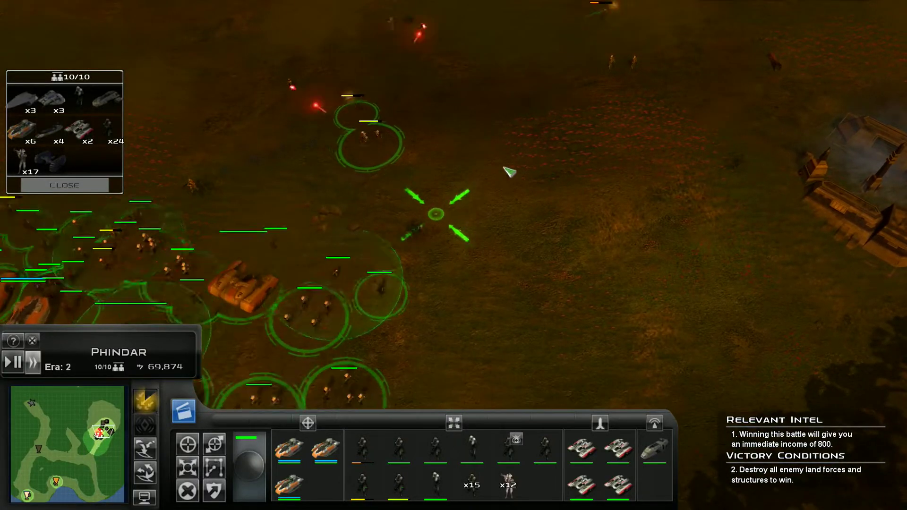
{"action": "key", "text": "Up"}
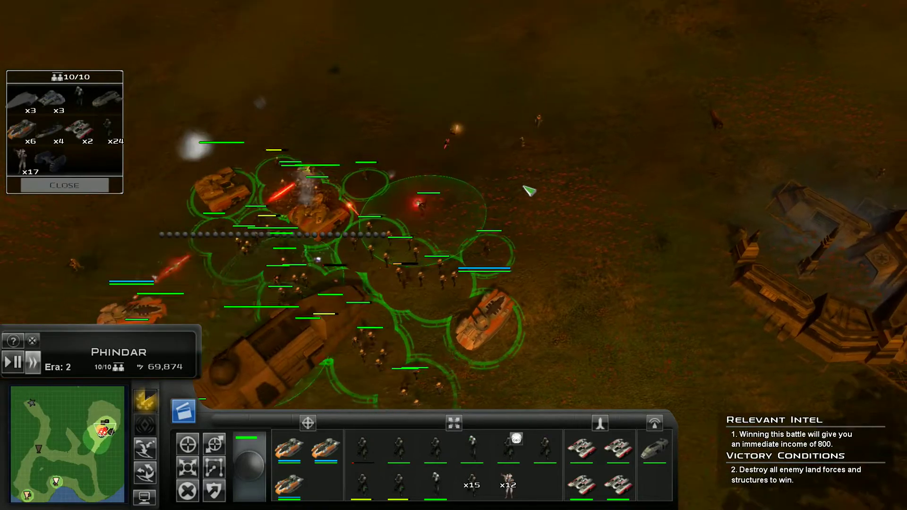
{"action": "key", "text": "Right"}
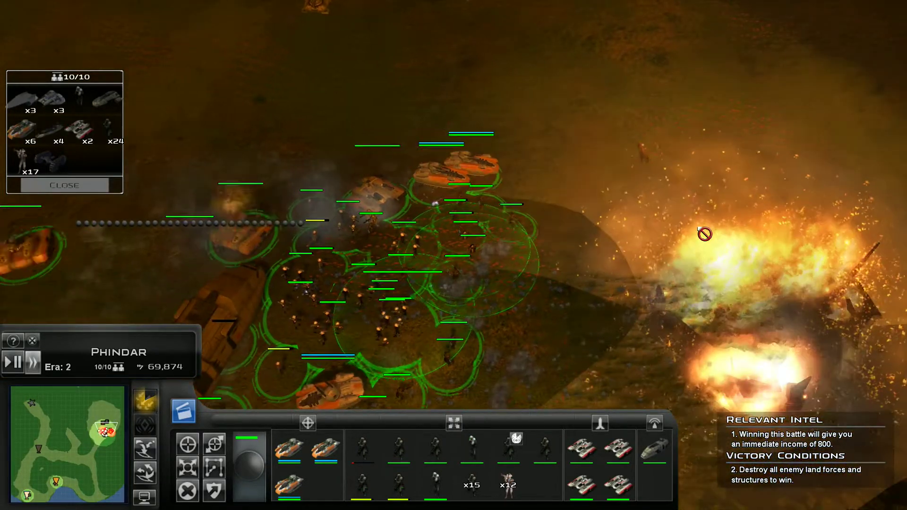
{"action": "key", "text": "Up"}
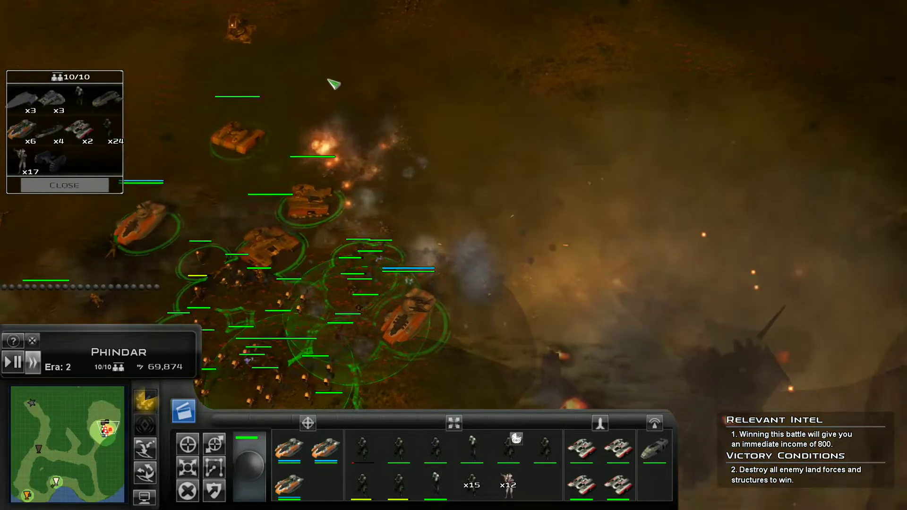
{"action": "key", "text": "Up"}
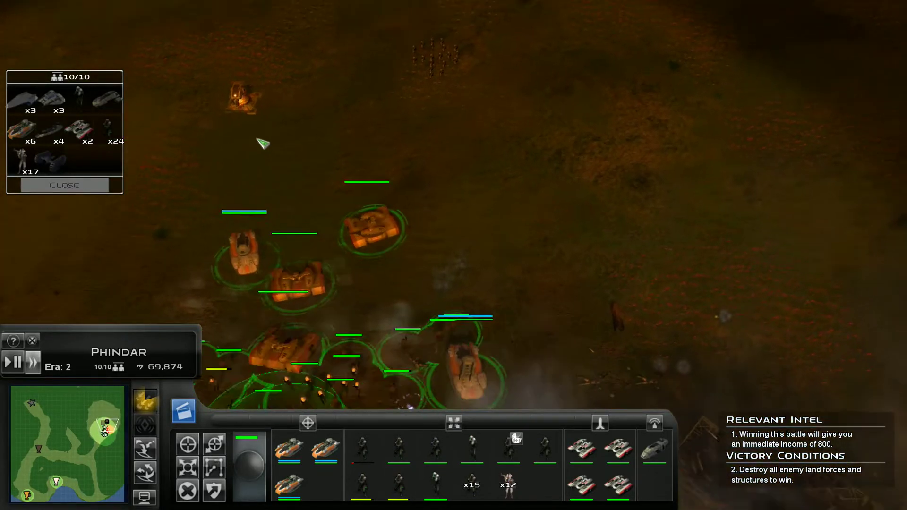
Step: Send the army up-right toward the enemy with two successive move orders
{"action": "right_click", "coordinate": [607, 152]}
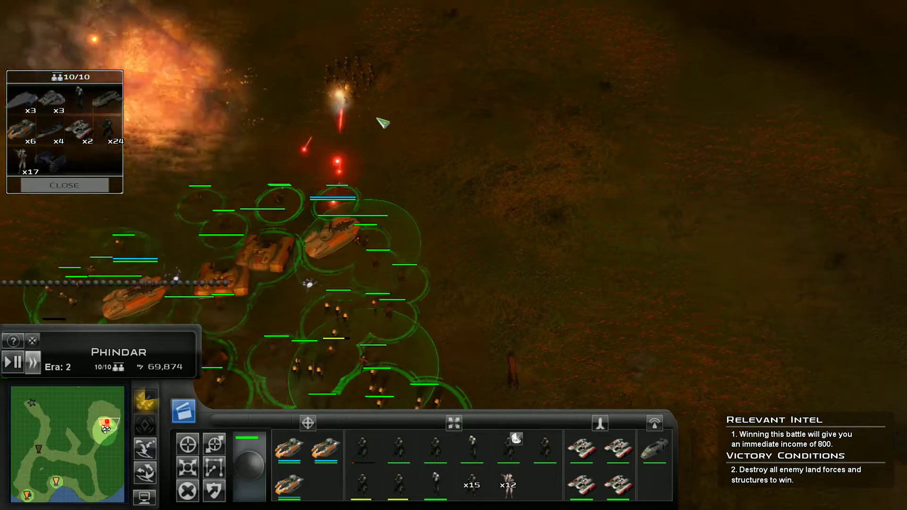
{"action": "key", "text": "Down"}
{"action": "key", "text": "Right"}
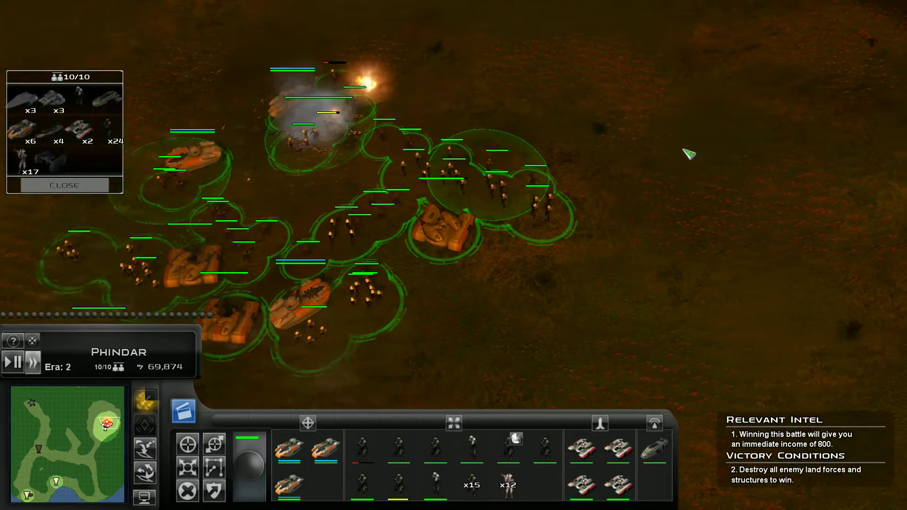
{"action": "right_click", "coordinate": [725, 145]}
{"action": "key", "text": "Up"}
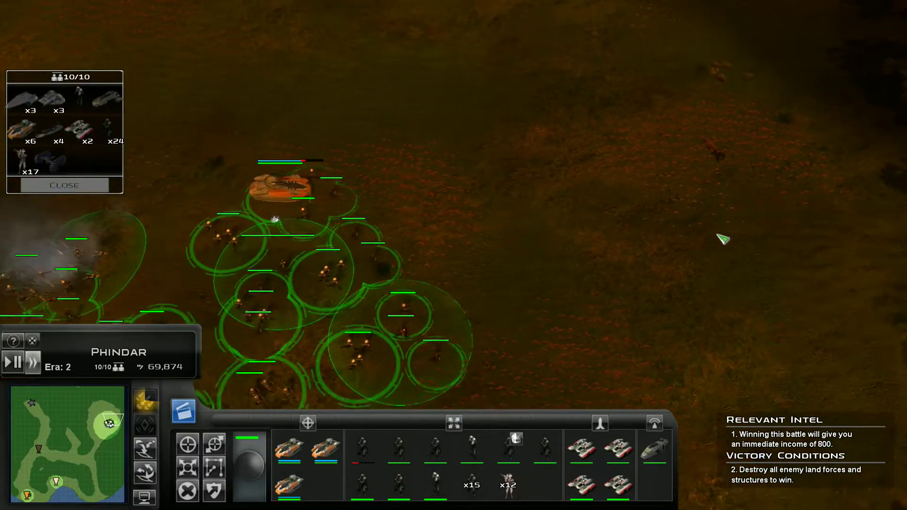
{"action": "key", "text": "Up"}
{"action": "key", "text": "Right"}
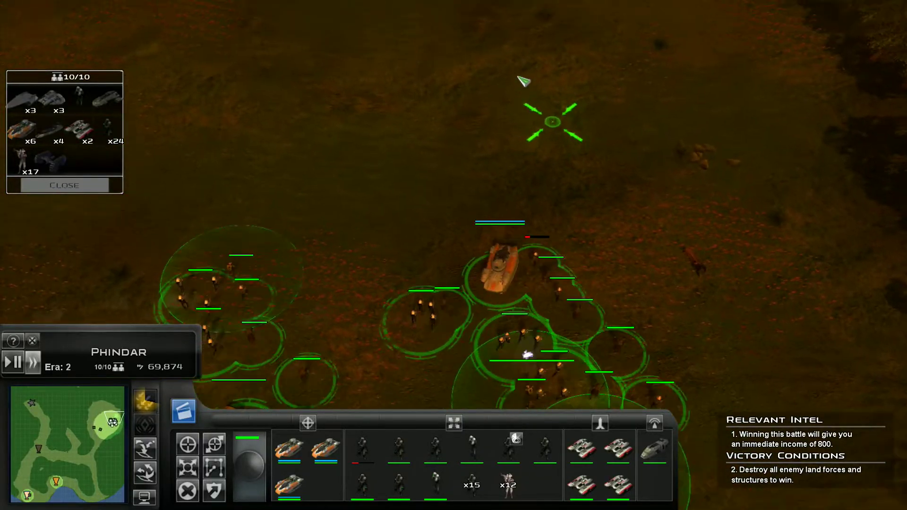
{"action": "key", "text": "Up"}
{"action": "key", "text": "Left"}
Step: Move the army further across the field and locate the enemy barracks
{"action": "right_click", "coordinate": [371, 96]}
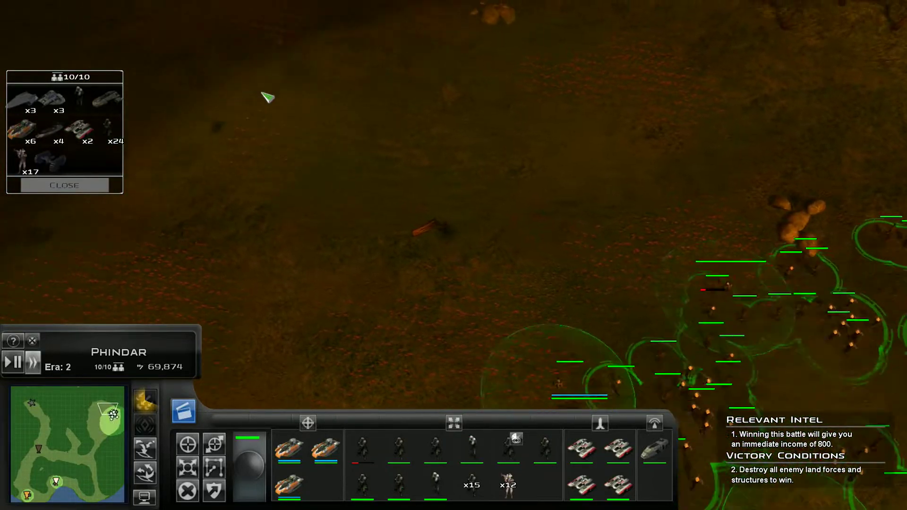
{"action": "key", "text": "Down"}
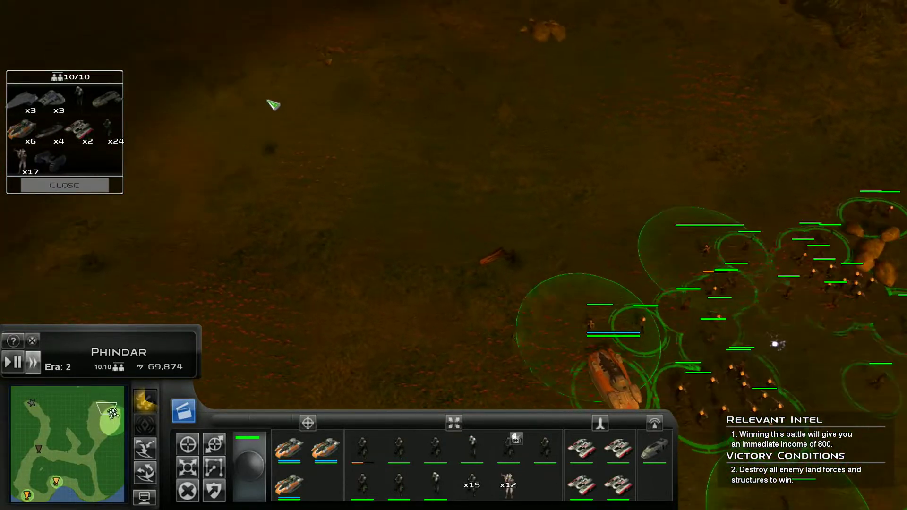
{"action": "right_click", "coordinate": [305, 149]}
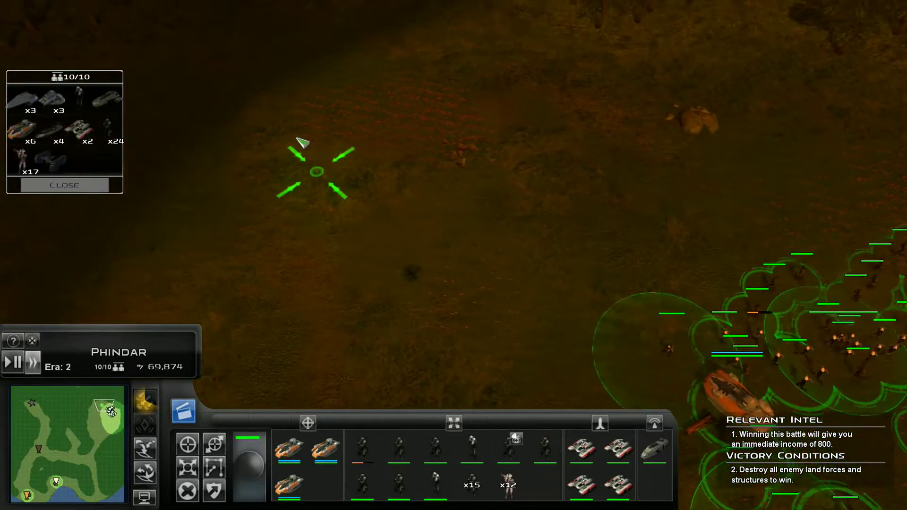
{"action": "key", "text": "Left"}
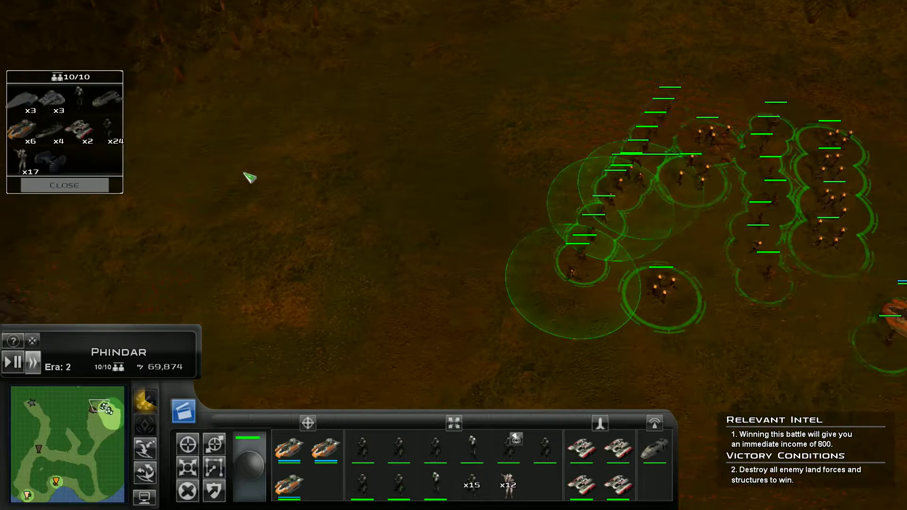
{"action": "key", "text": "Down"}
{"action": "key", "text": "Left"}
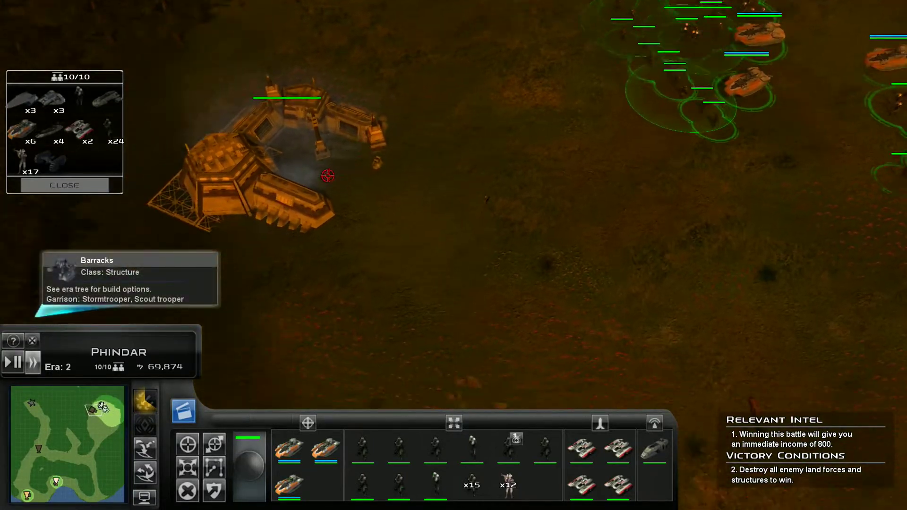
{"action": "key", "text": "Left"}
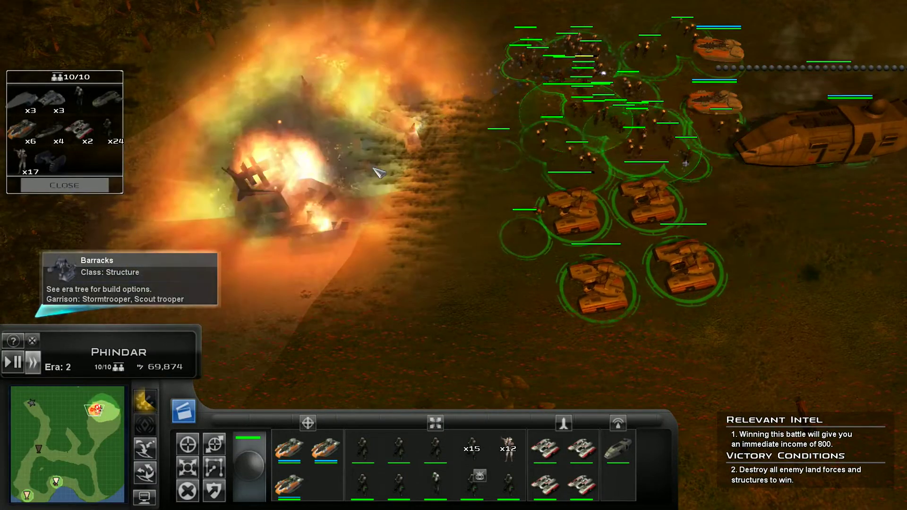
{"action": "key", "text": "Down"}
{"action": "key", "text": "Right"}
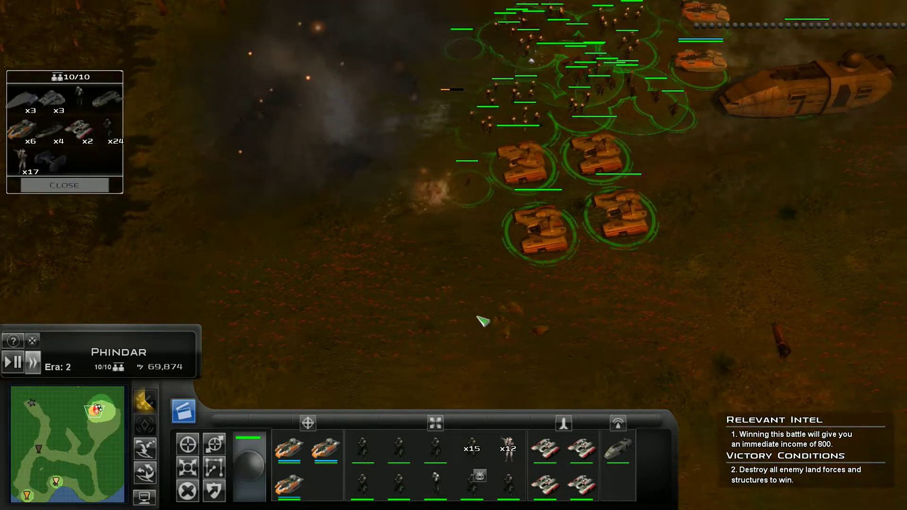
Step: March the army south past the burning enemy structures
{"action": "right_click", "coordinate": [475, 306]}
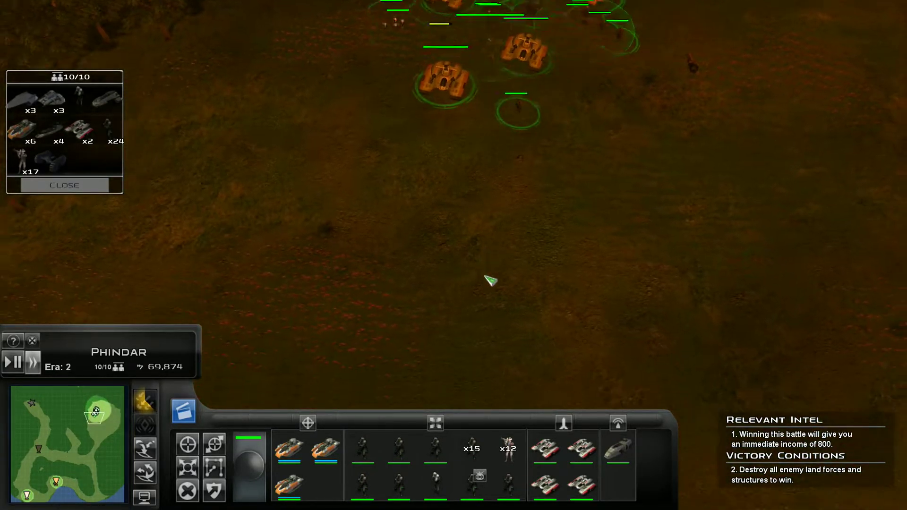
{"action": "key", "text": "Down"}
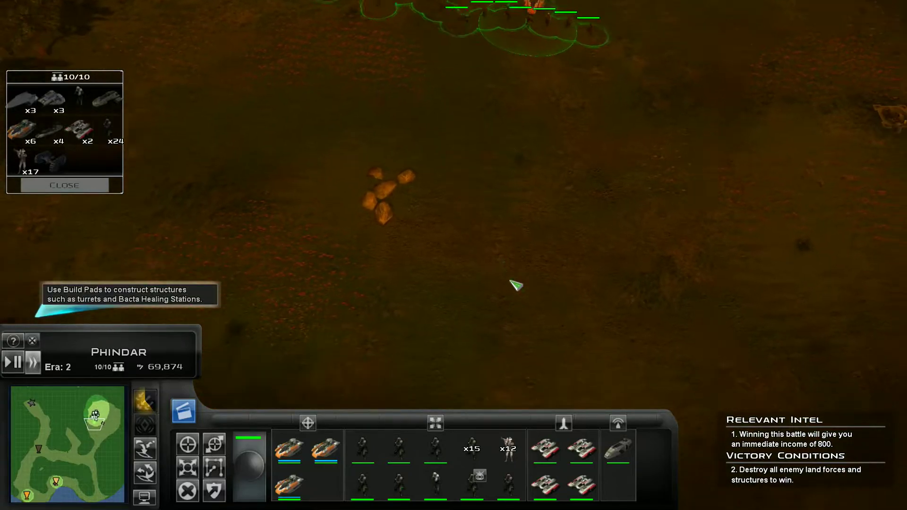
{"action": "key", "text": "Up"}
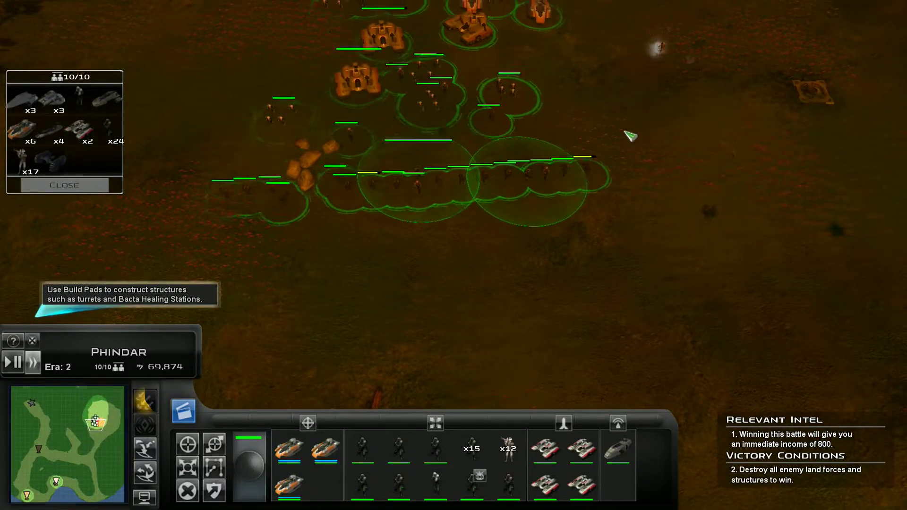
{"action": "key", "text": "Down"}
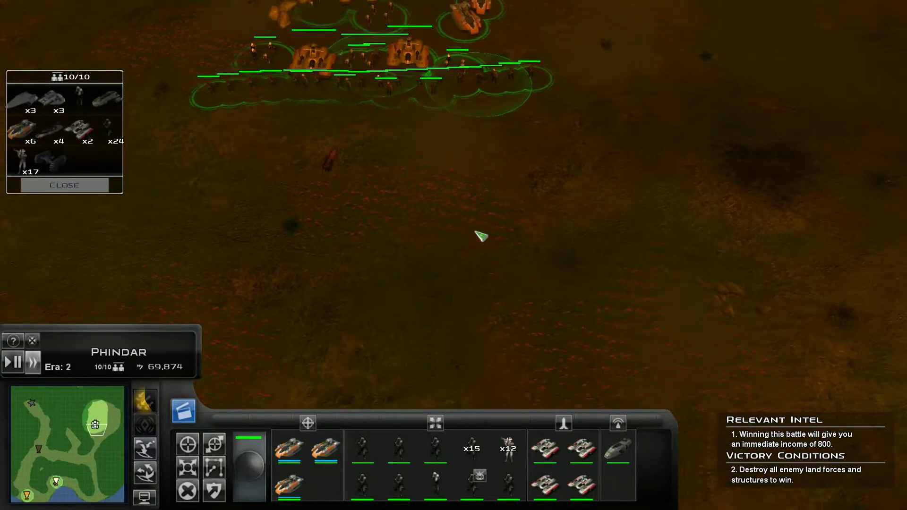
{"action": "key", "text": "Down"}
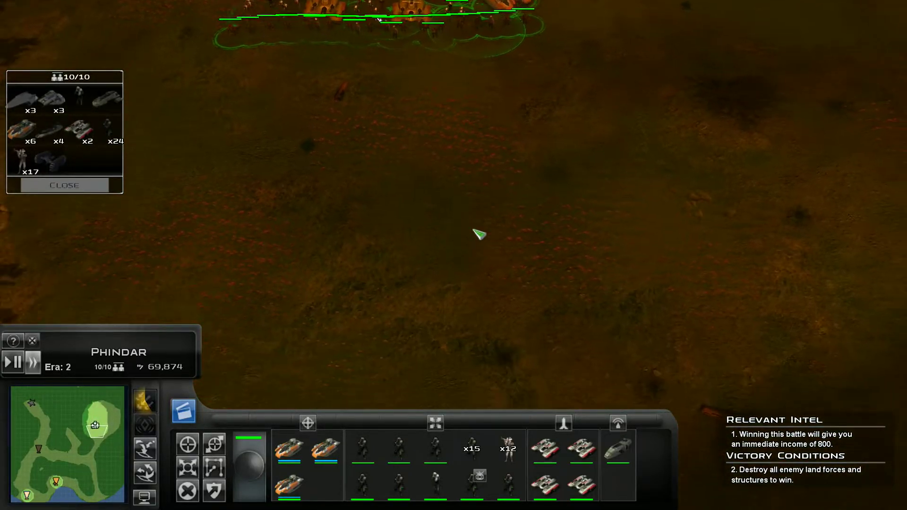
{"action": "right_click", "coordinate": [481, 237]}
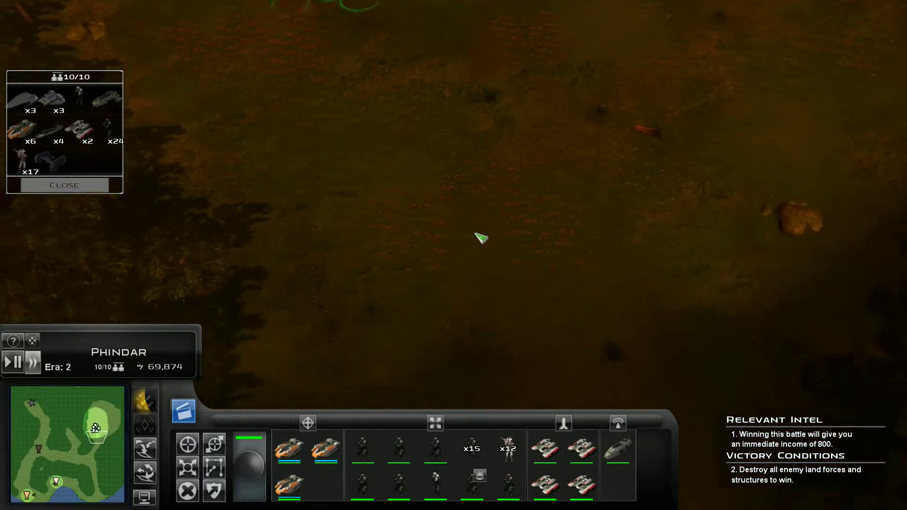
{"action": "key", "text": "Down"}
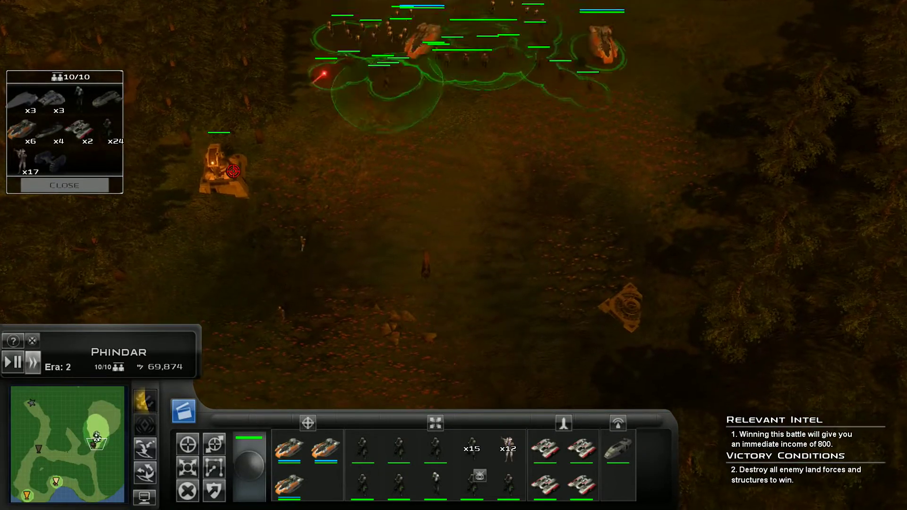
{"action": "key", "text": "Down"}
{"action": "key", "text": "Left"}
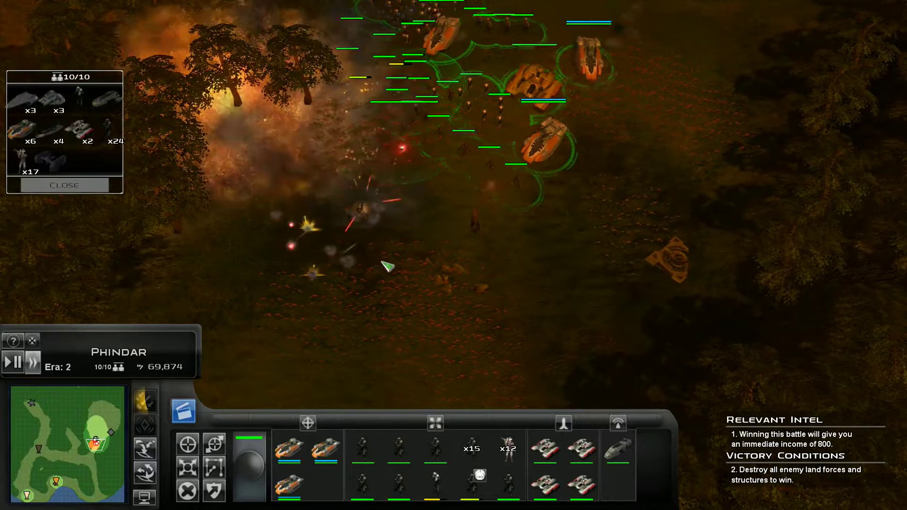
{"action": "key", "text": "Down"}
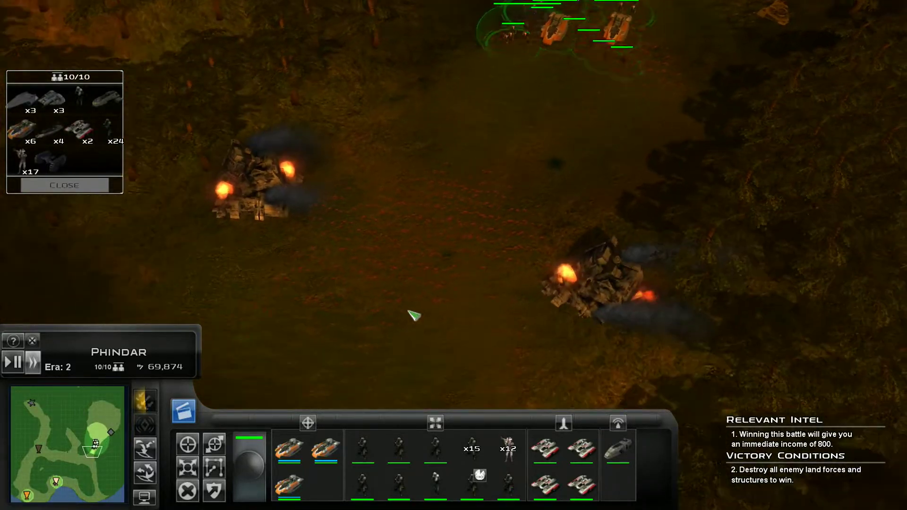
{"action": "key", "text": "Down"}
{"action": "key", "text": "Left"}
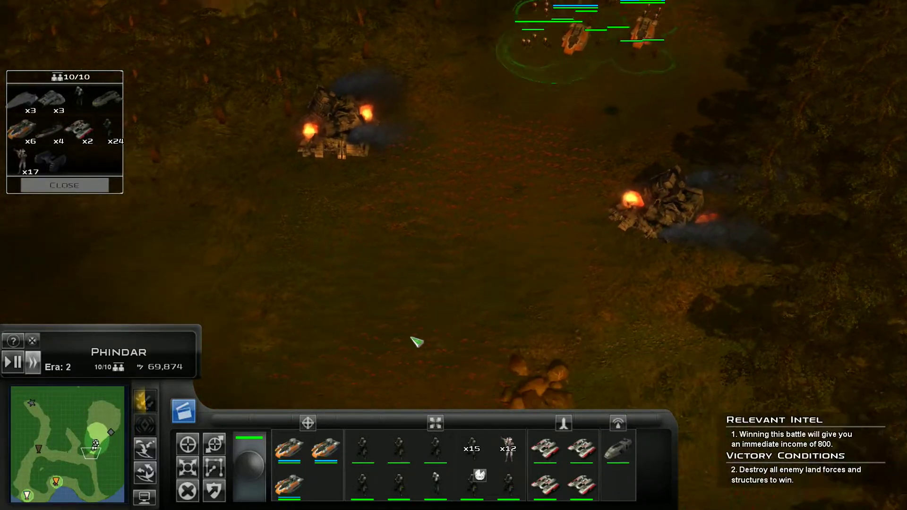
Step: Reveal the hidden terrain with the ability and send the reinforcements toward the enemy position
{"action": "right_click", "coordinate": [500, 230]}
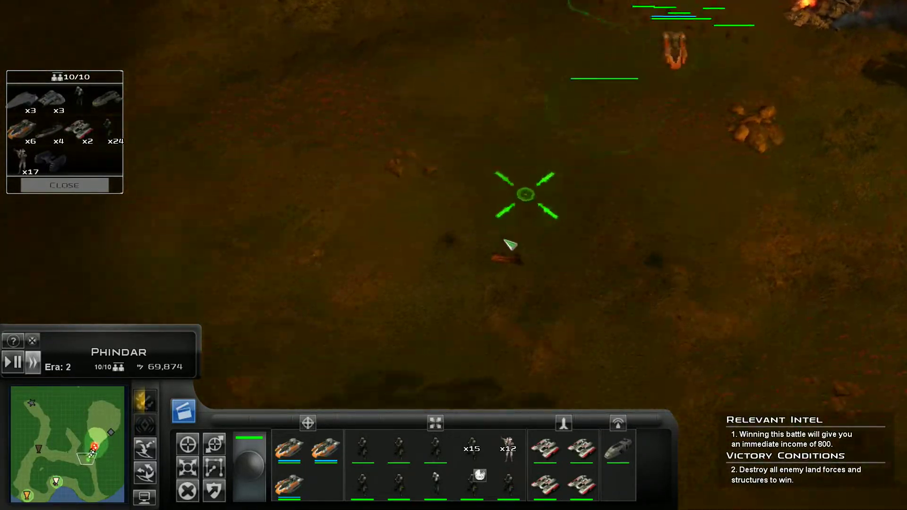
{"action": "key", "text": "Down"}
{"action": "key", "text": "Left"}
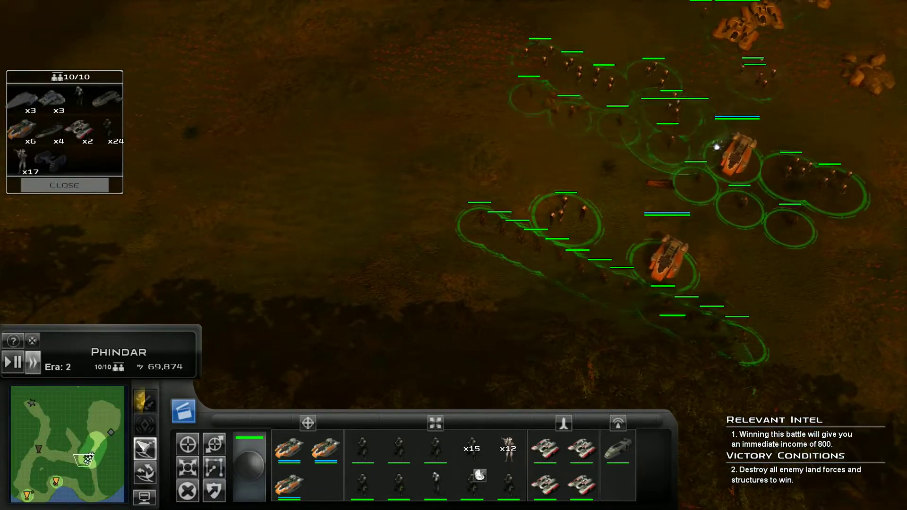
{"action": "left_click", "coordinate": [71, 430]}
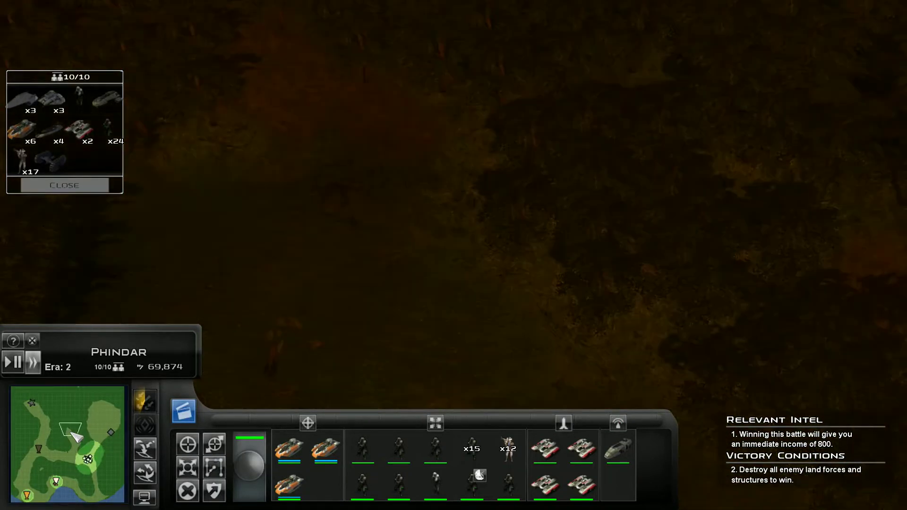
{"action": "left_click", "coordinate": [293, 324]}
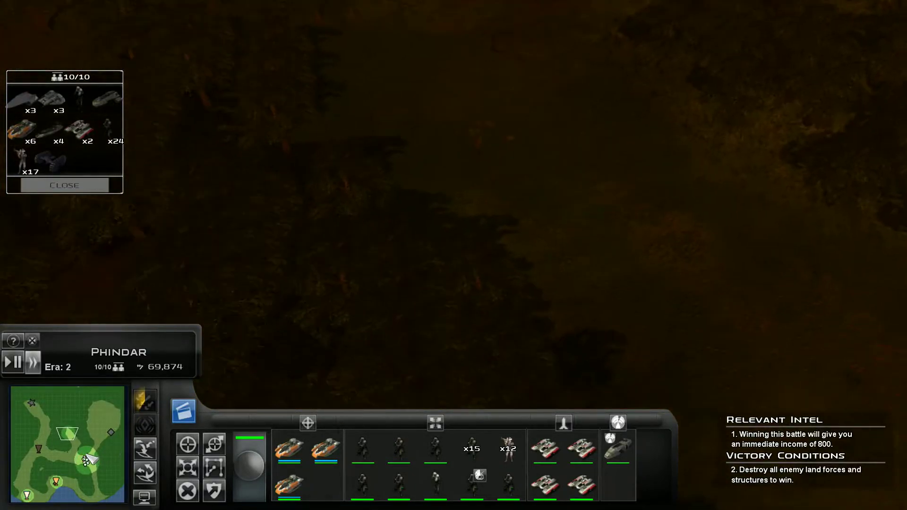
{"action": "left_click", "coordinate": [61, 480]}
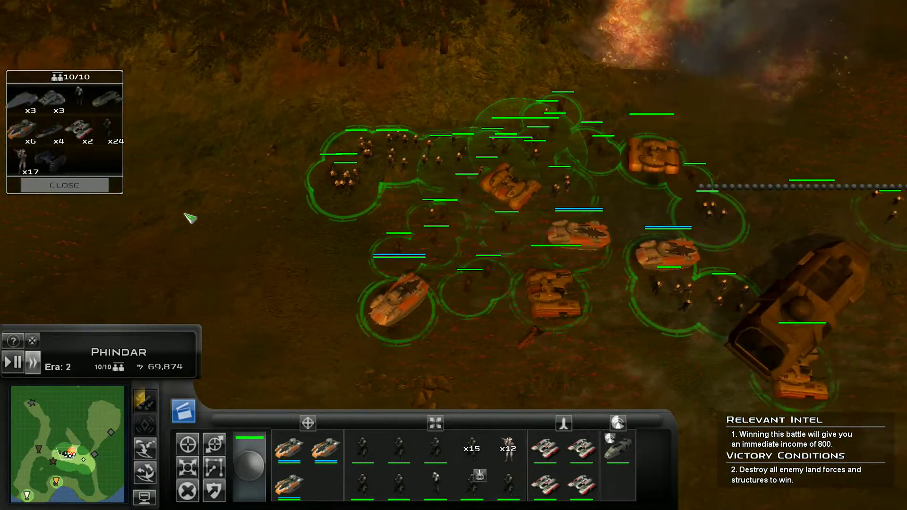
{"action": "right_click", "coordinate": [196, 224]}
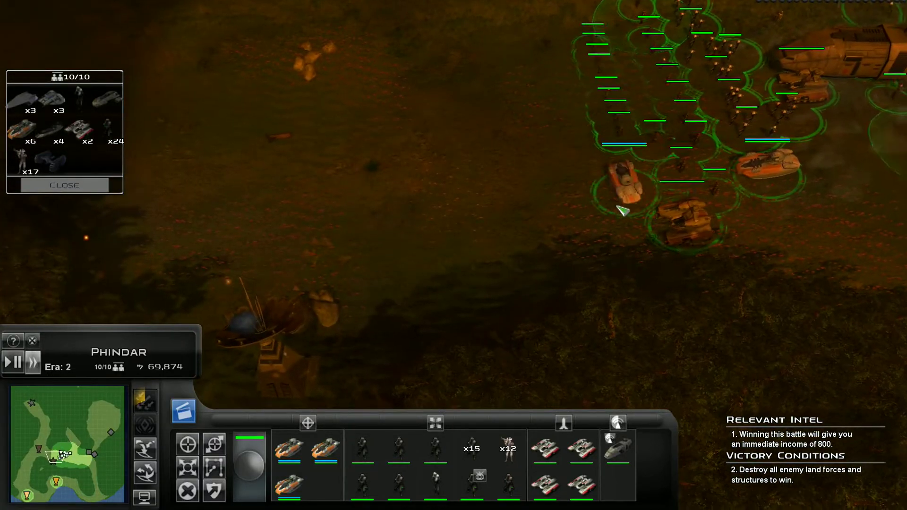
Step: Move the small infantry group to a new spot and pause the game
{"action": "left_click_drag", "start_coordinate": [576, 72], "coordinate": [642, 125]}
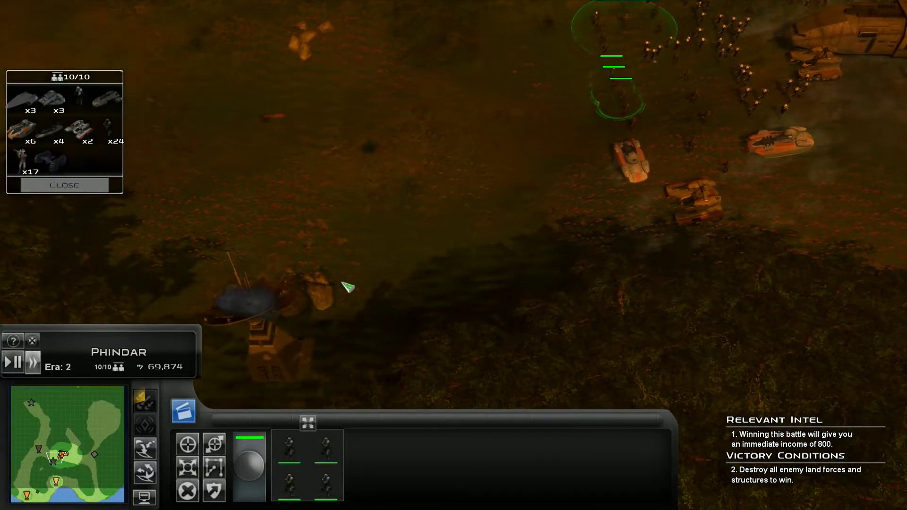
{"action": "right_click", "coordinate": [332, 299]}
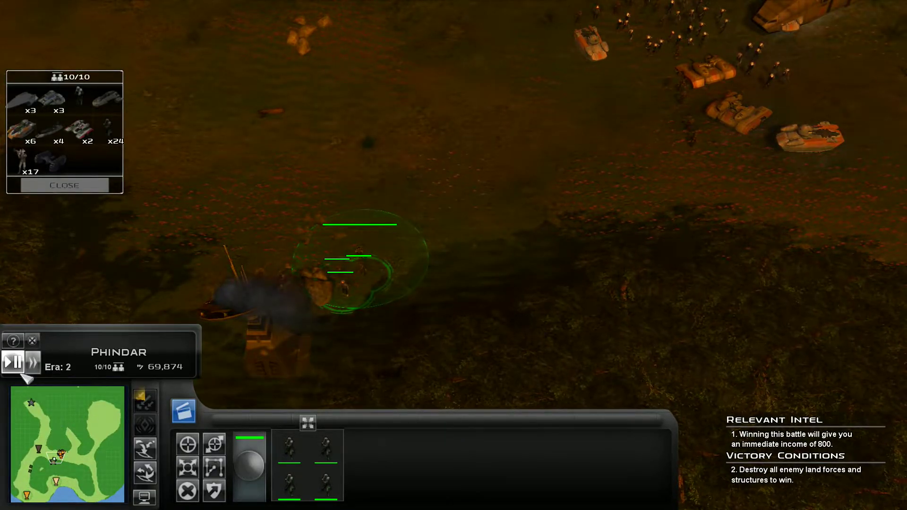
{"action": "left_click", "coordinate": [13, 363]}
{"action": "mouse_move", "coordinate": [35, 415]}
{"action": "left_mouse_down"}
{"action": "mouse_move", "coordinate": [45, 426]}
{"action": "mouse_move", "coordinate": [36, 470]}
{"action": "left_mouse_up"}
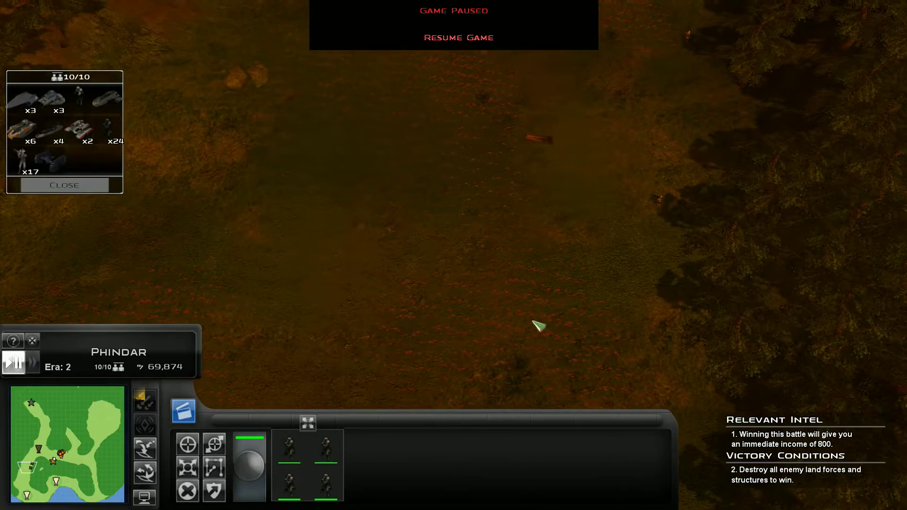
Step: Select the whole army and resume play, mopping up until the 6:51 victory screen appears
{"action": "key", "text": "Up"}
{"action": "key", "text": "Right"}
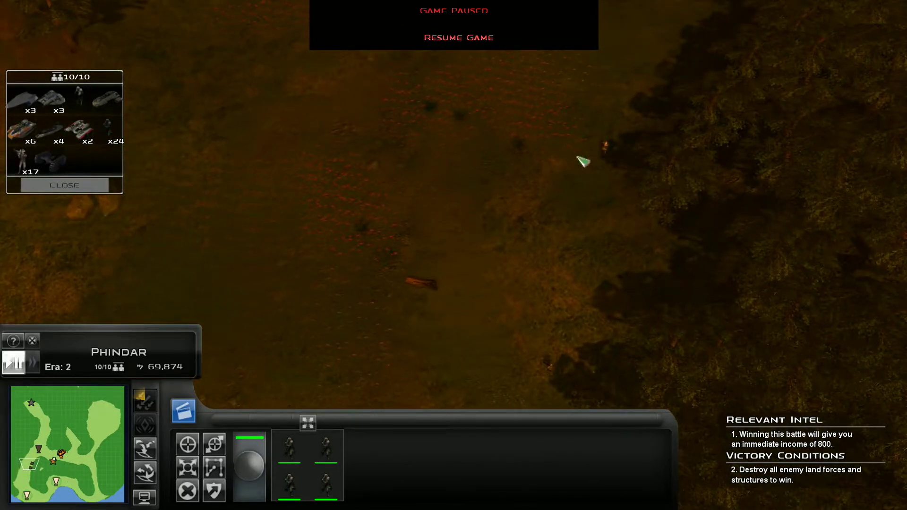
{"action": "key", "text": "ctrl+a"}
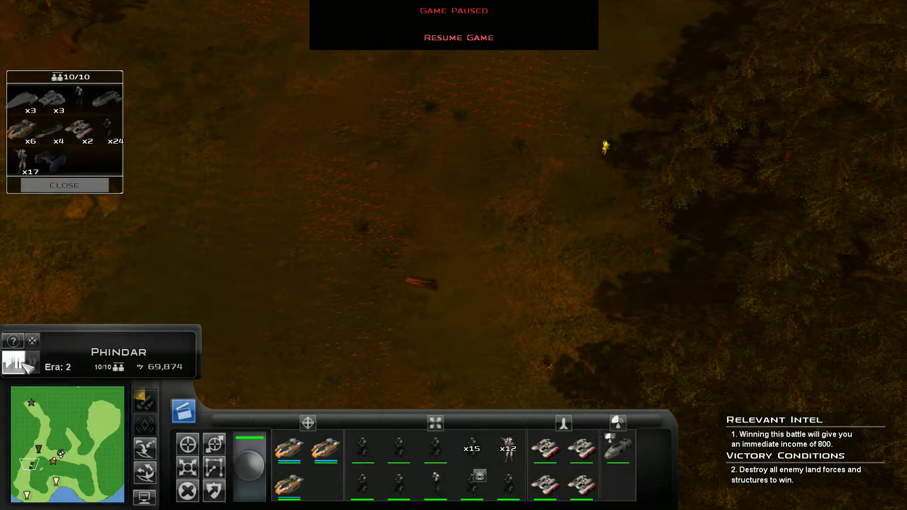
{"action": "left_click", "coordinate": [24, 364]}
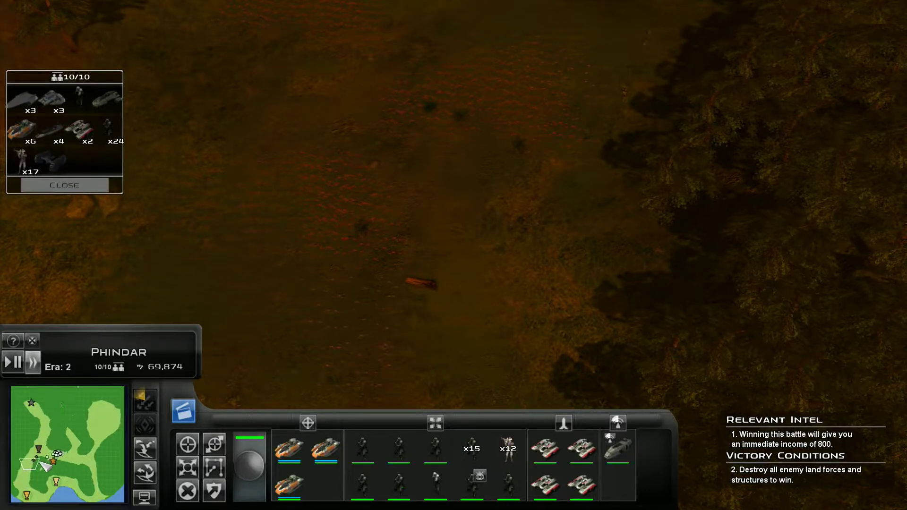
{"action": "key", "text": "Up"}
{"action": "key", "text": "Right"}
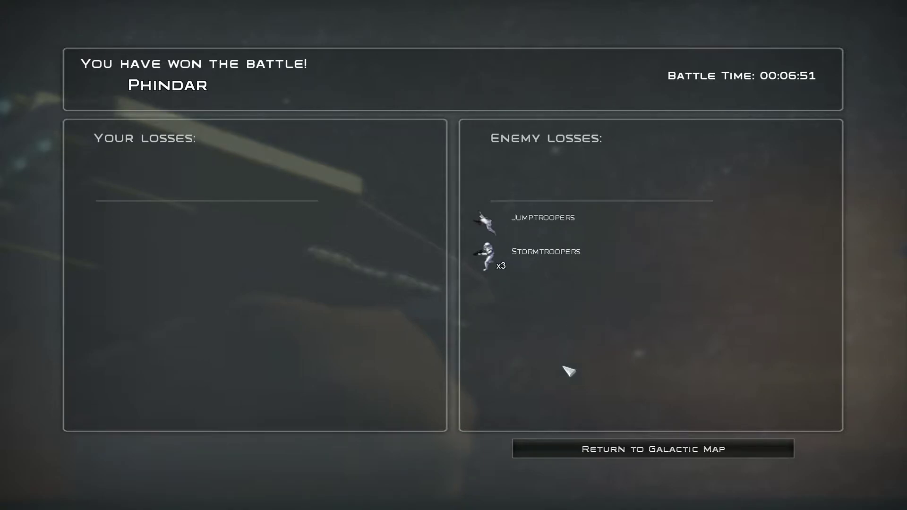
Step: Return to the galactic map, select the fleet at Yavin 4 and centre it
{"action": "left_click", "coordinate": [609, 454]}
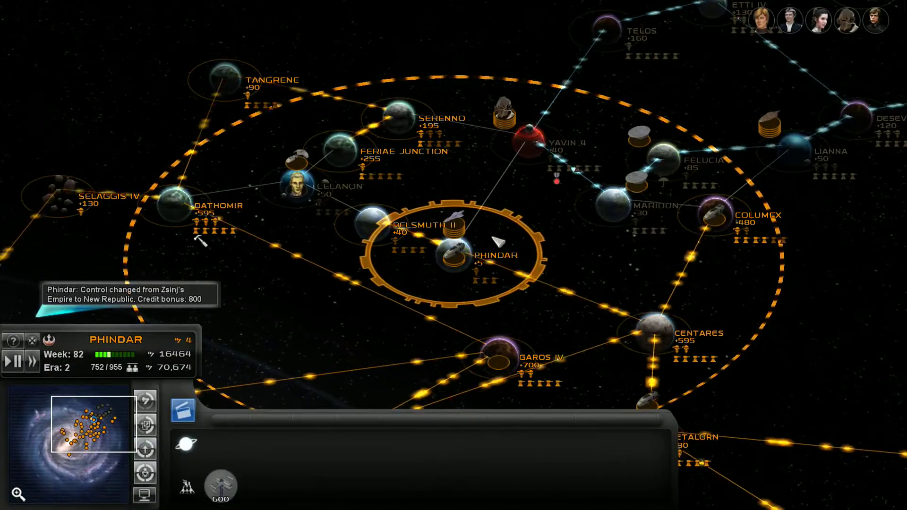
{"action": "key", "text": "Right"}
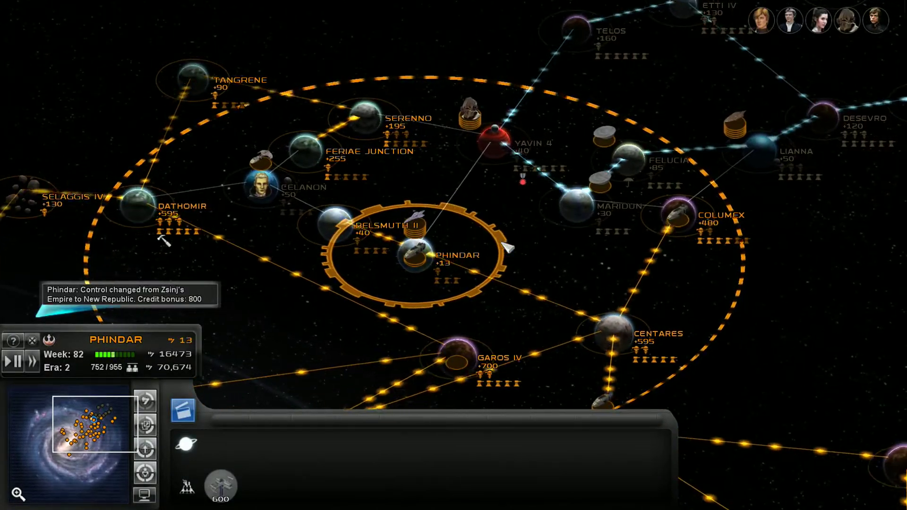
{"action": "scroll", "coordinate": [504, 246], "scroll_direction": "up", "scroll_amount": 1}
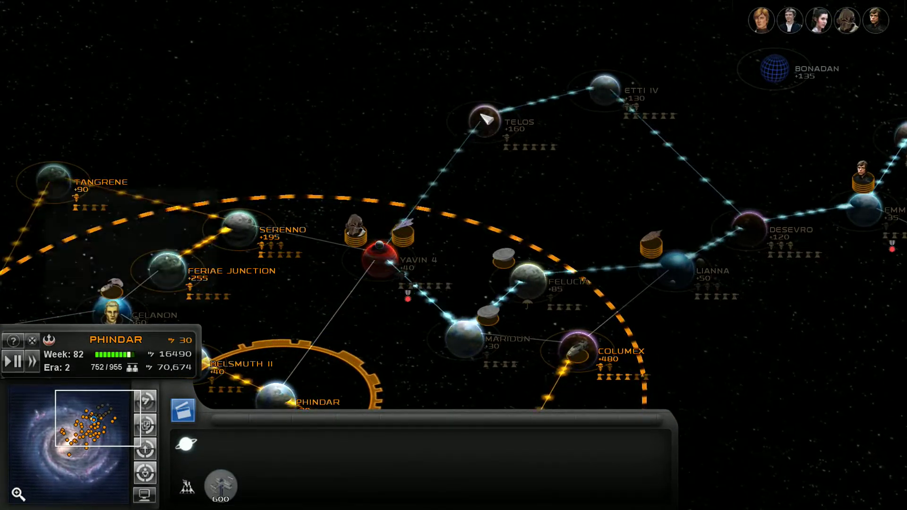
{"action": "left_click", "coordinate": [381, 248]}
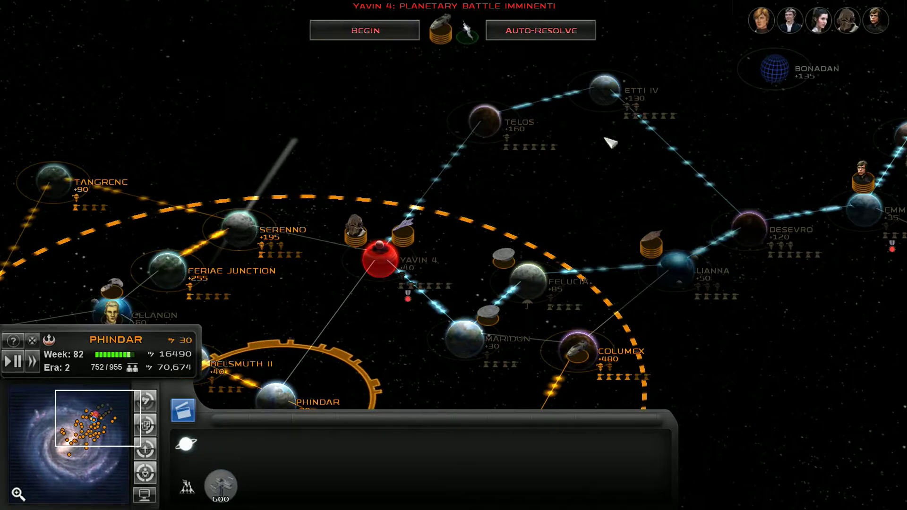
{"action": "key", "text": "Right"}
{"action": "key", "text": "Left"}
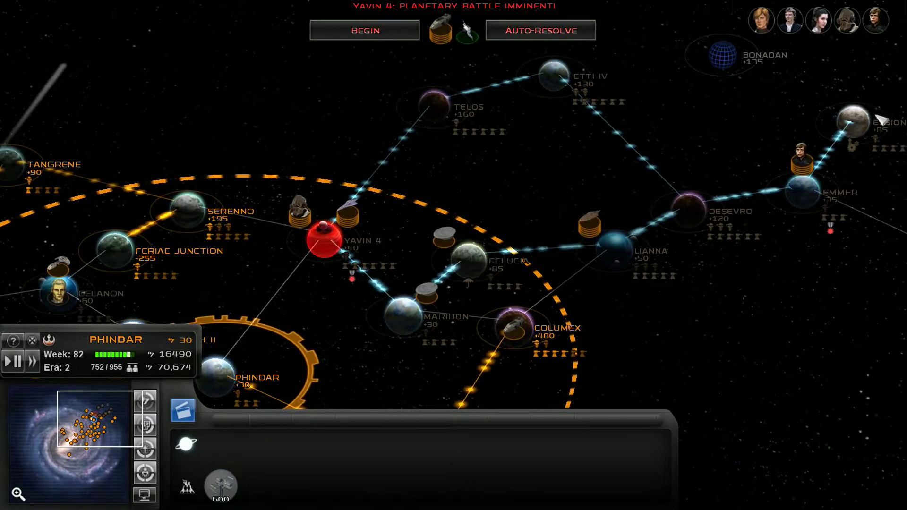
{"action": "key", "text": "Up"}
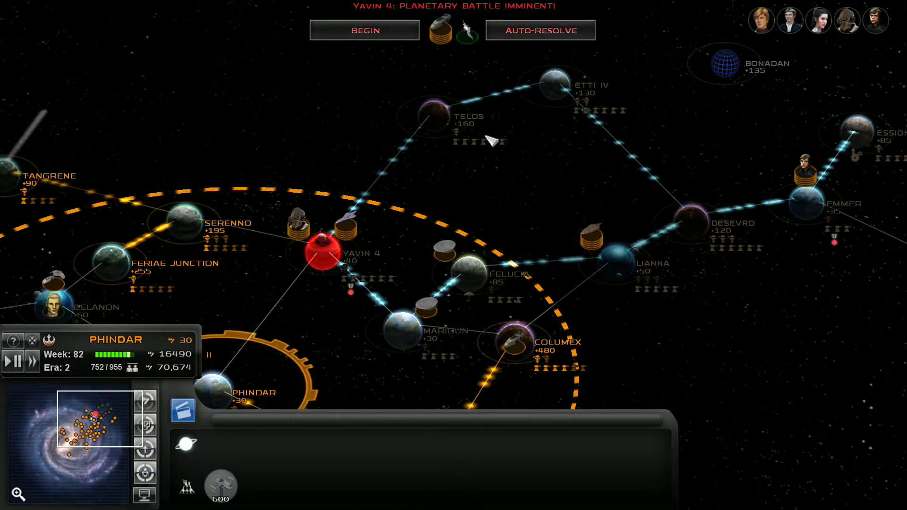
Step: Begin the Yavin 4 land battle and select the four trooper squads by the hut
{"action": "left_click", "coordinate": [369, 35]}
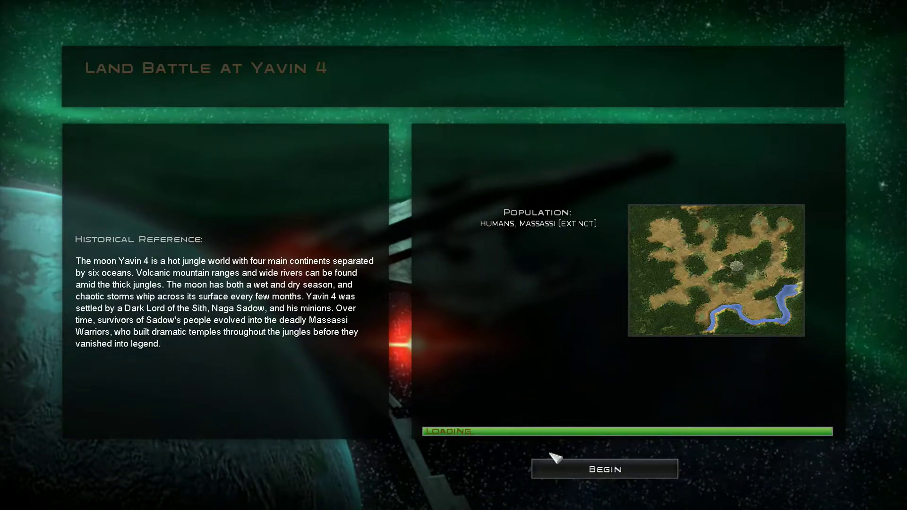
{"action": "left_click", "coordinate": [555, 465]}
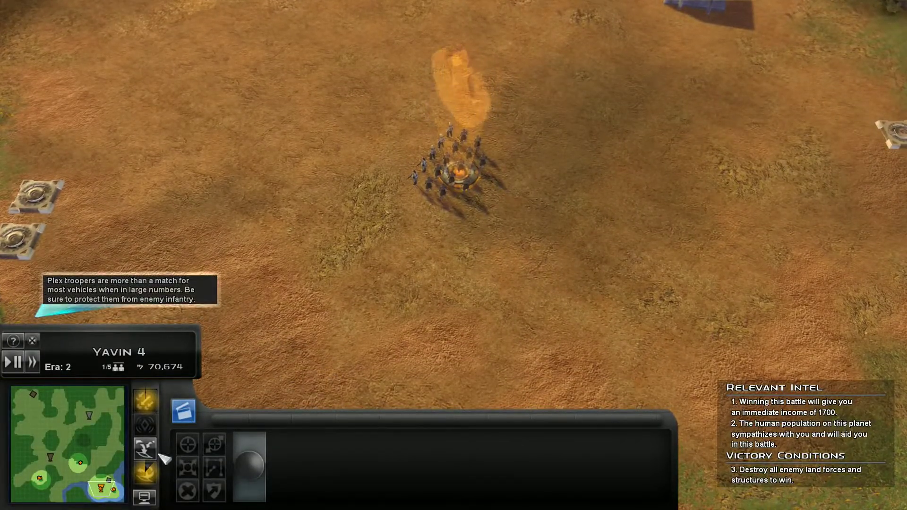
{"action": "left_click", "coordinate": [85, 471]}
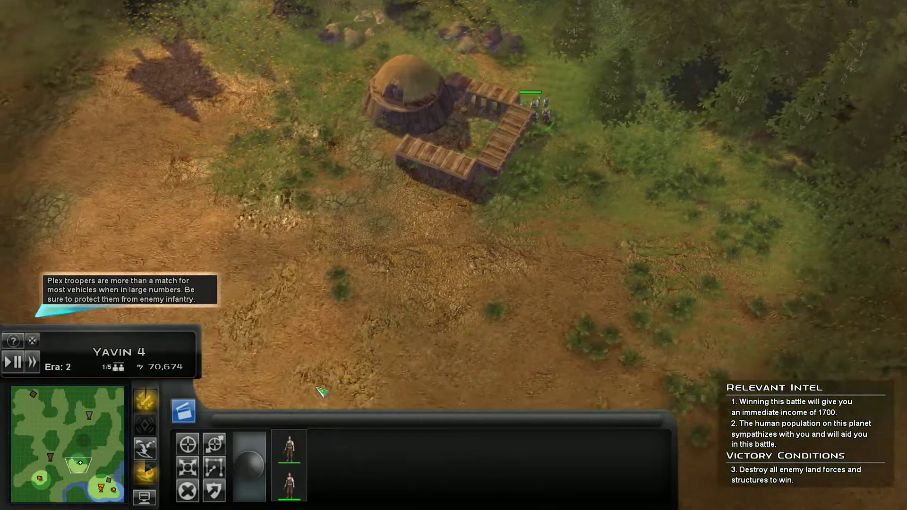
{"action": "left_click", "coordinate": [71, 468]}
{"action": "left_click", "coordinate": [41, 482]}
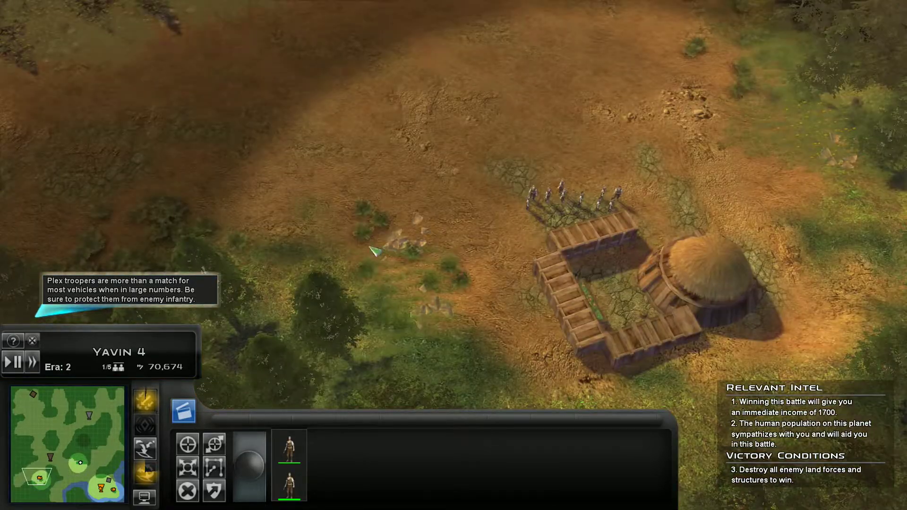
{"action": "left_click_drag", "start_coordinate": [447, 169], "coordinate": [770, 331]}
Step: Move those troopers onto the plain and select the two squads by the river hut
{"action": "left_click", "coordinate": [54, 464]}
{"action": "right_click", "coordinate": [514, 158]}
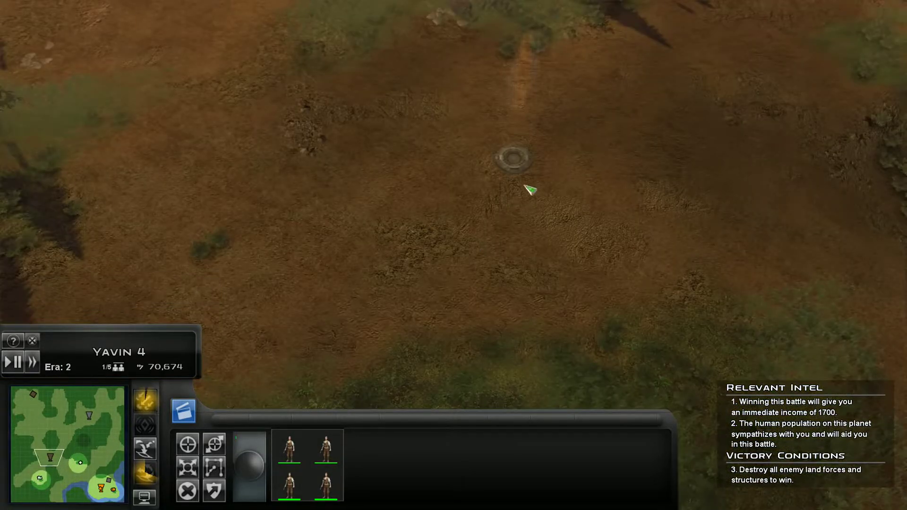
{"action": "left_click", "coordinate": [524, 275]}
{"action": "left_click", "coordinate": [115, 495]}
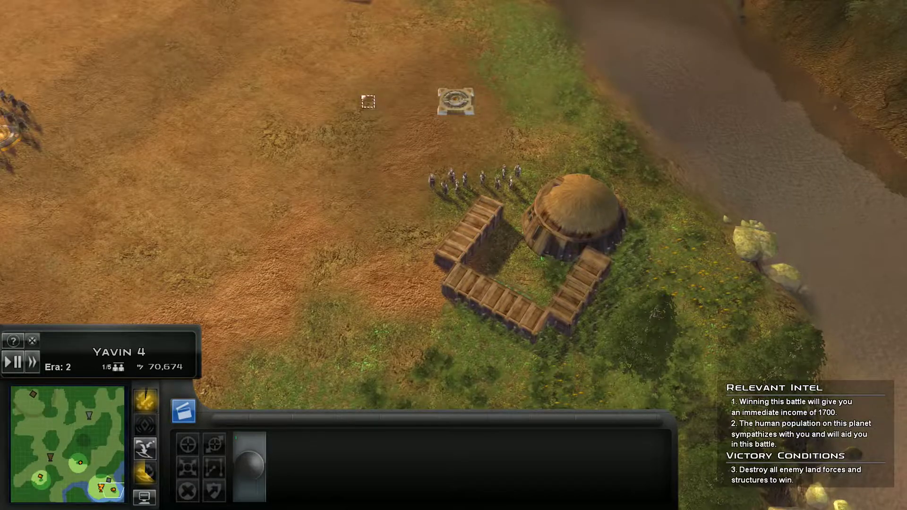
{"action": "left_click_drag", "start_coordinate": [425, 220], "coordinate": [525, 277]}
{"action": "key", "text": "Up"}
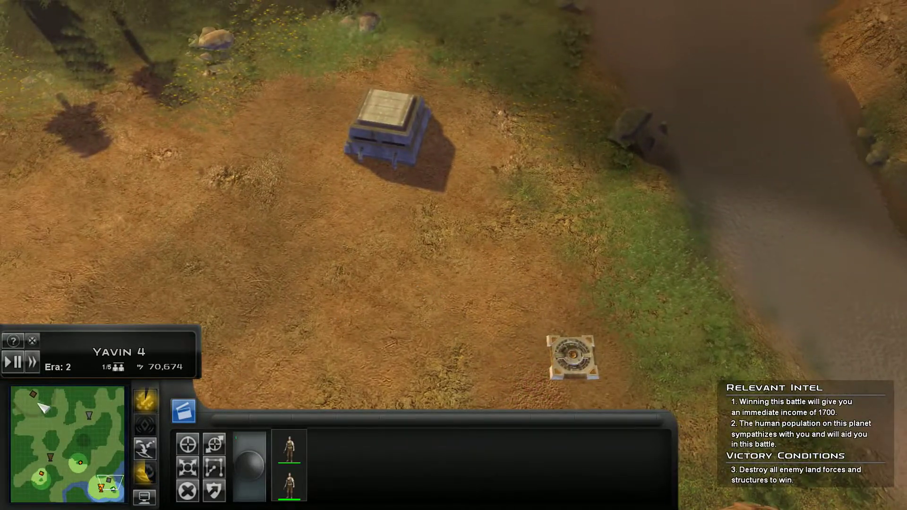
{"action": "key", "text": "Down"}
{"action": "key", "text": "Left"}
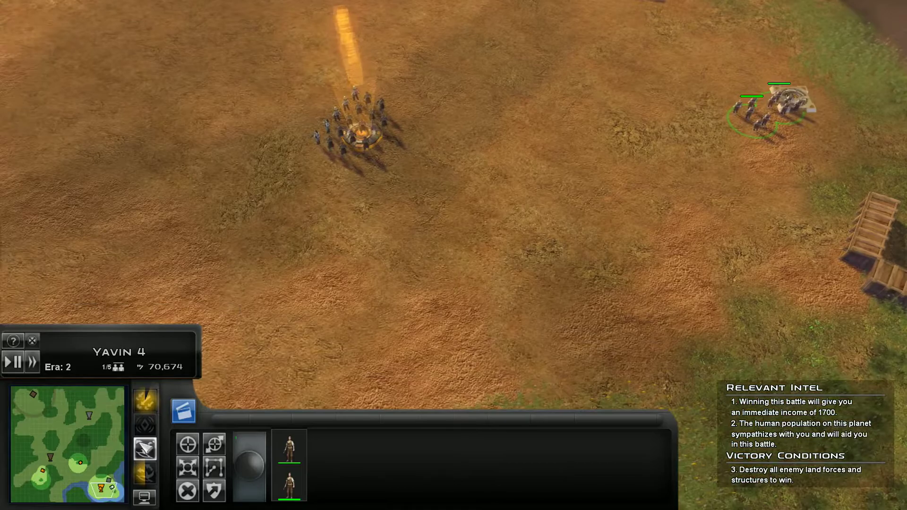
{"action": "key", "text": "r"}
Step: Land three reinforcement transports in the drop zone
{"action": "left_click", "coordinate": [539, 211]}
{"action": "key", "text": "Left"}
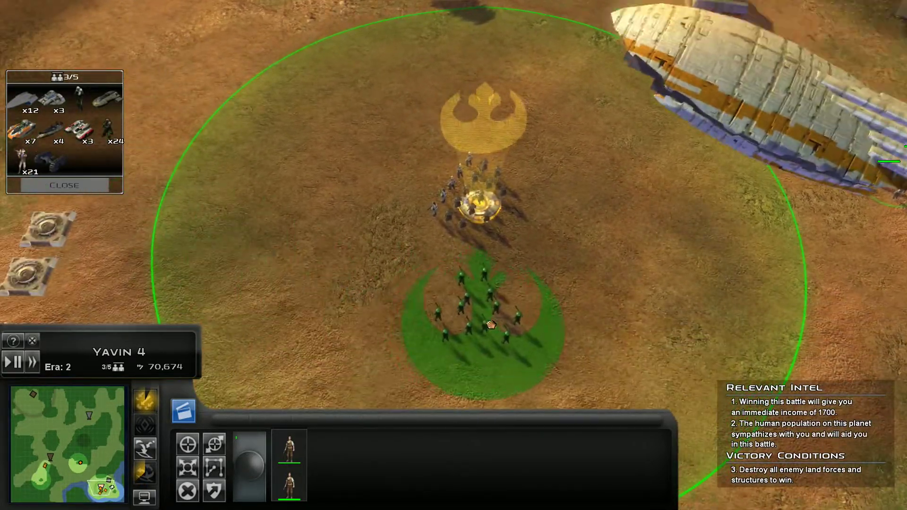
{"action": "left_click", "coordinate": [490, 325]}
{"action": "key", "text": "Up"}
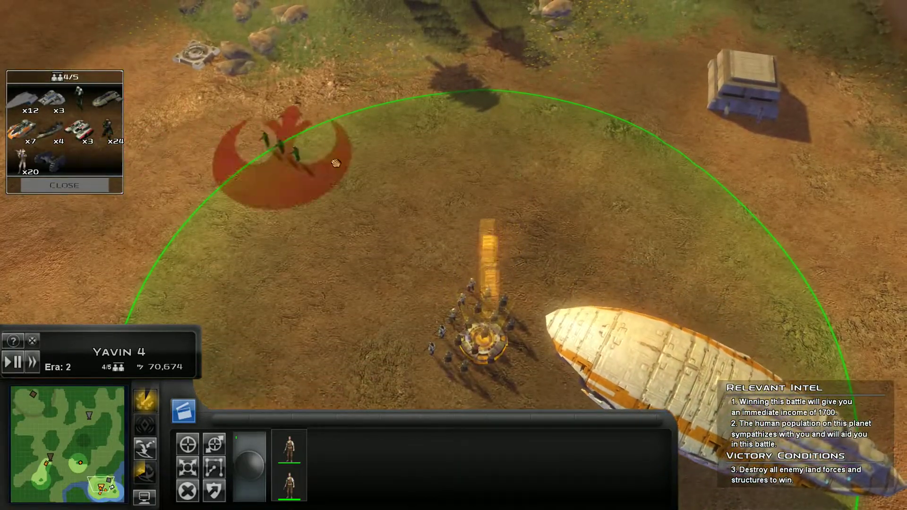
{"action": "left_click", "coordinate": [336, 163]}
{"action": "key", "text": "Down"}
{"action": "key", "text": "Left"}
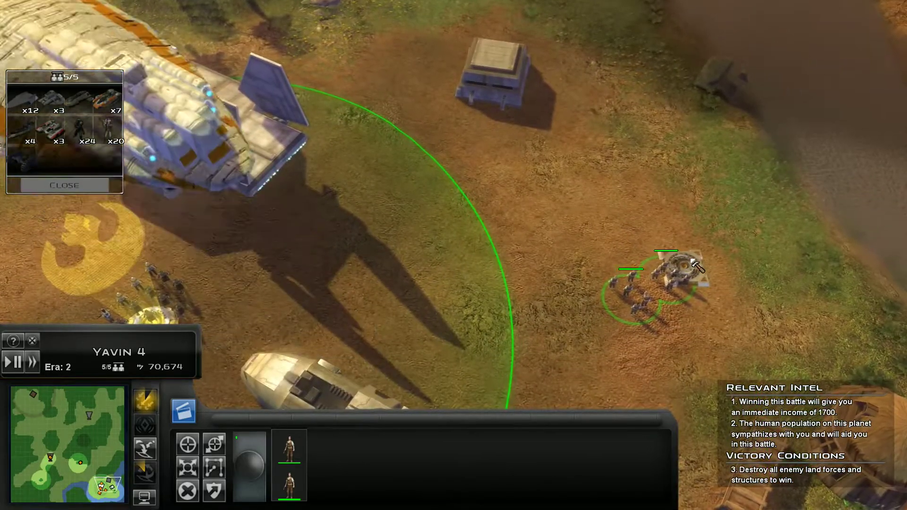
Step: Check the build pad's options and select the infantry near the landing site
{"action": "left_click", "coordinate": [681, 273]}
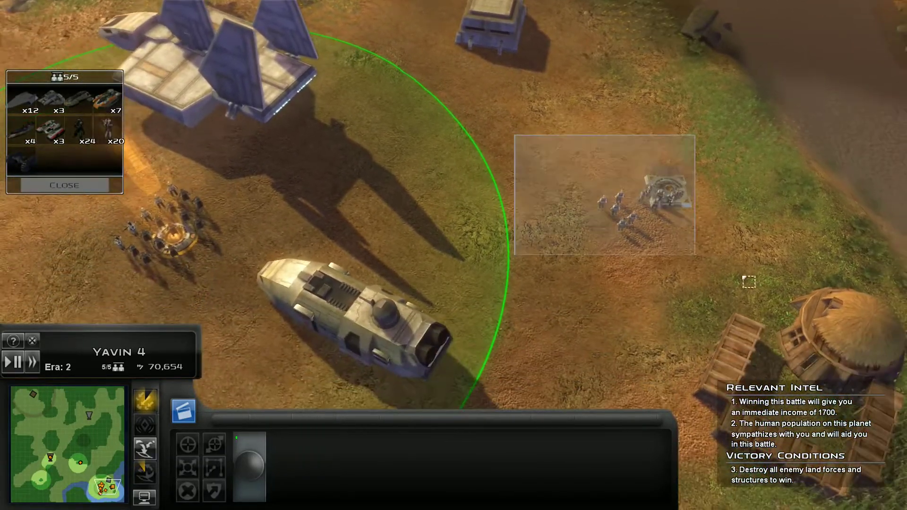
{"action": "left_click_drag", "start_coordinate": [749, 282], "coordinate": [367, 168]}
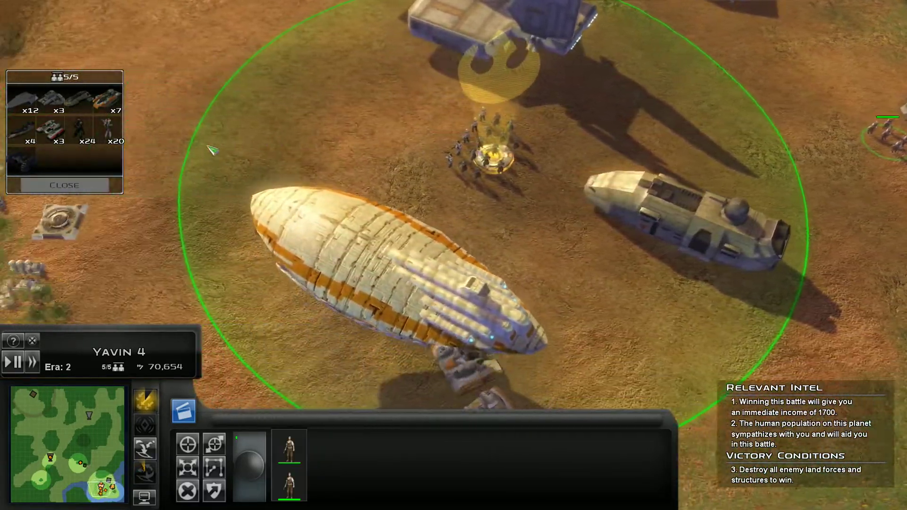
{"action": "key", "text": "Up"}
{"action": "key", "text": "Left"}
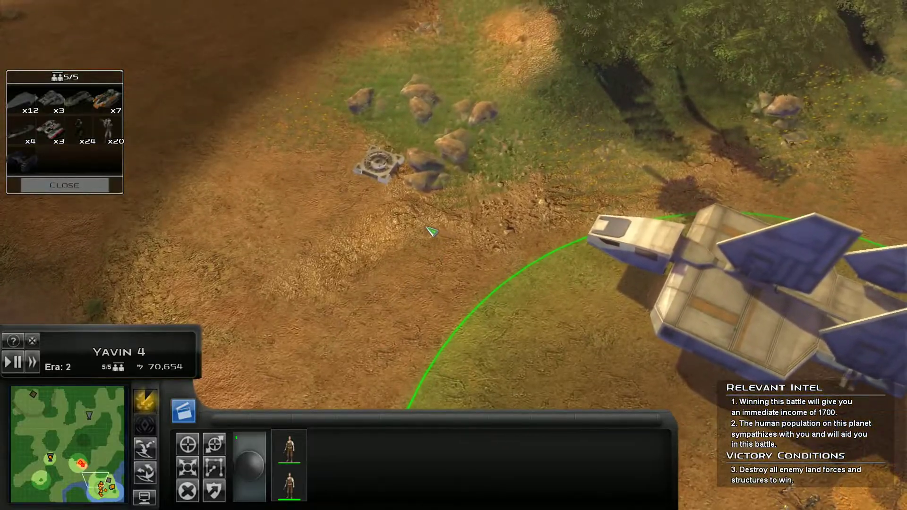
{"action": "key", "text": "Down"}
{"action": "key", "text": "Right"}
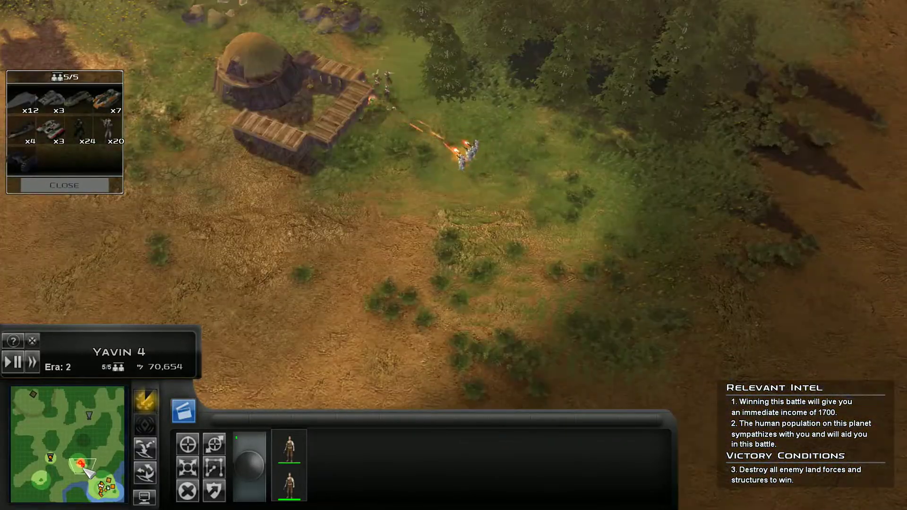
Step: Survey the landing ship, tanks and bunker, then build a structure on the lower pad
{"action": "left_click", "coordinate": [48, 459]}
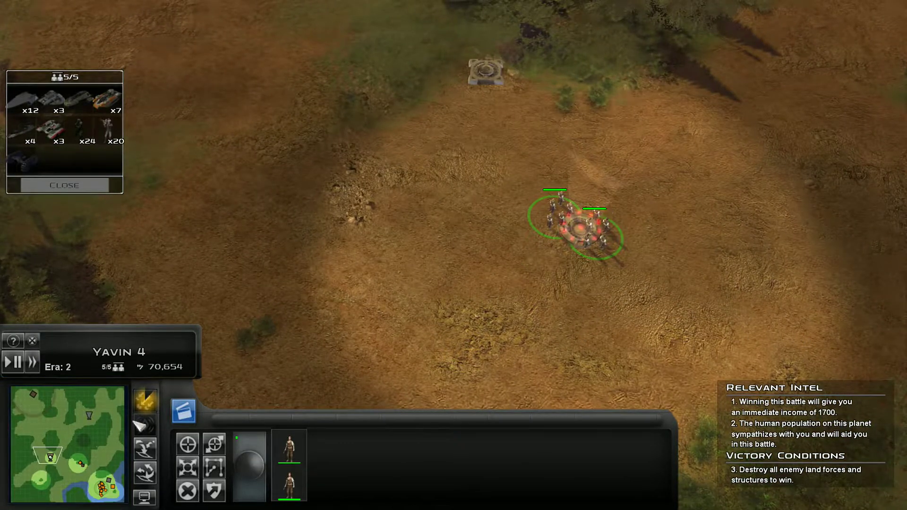
{"action": "left_click", "coordinate": [109, 484]}
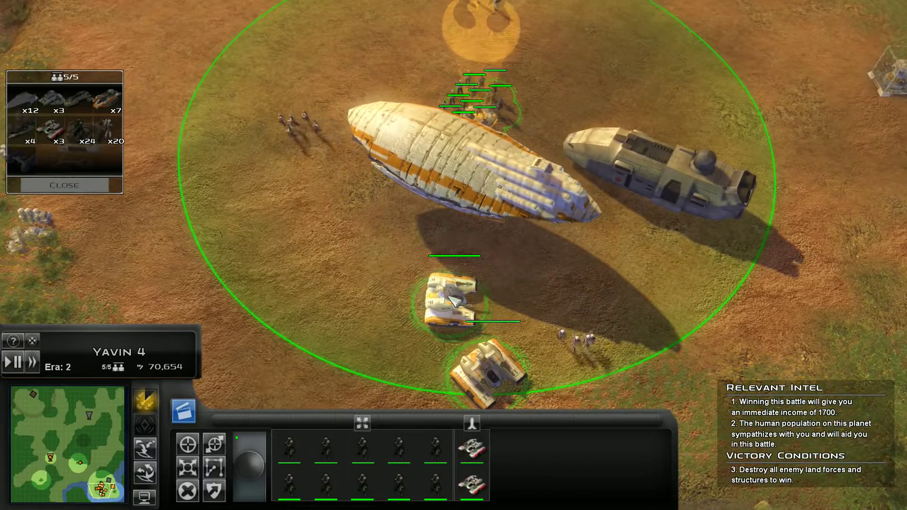
{"action": "key", "text": "Up"}
{"action": "key", "text": "Left"}
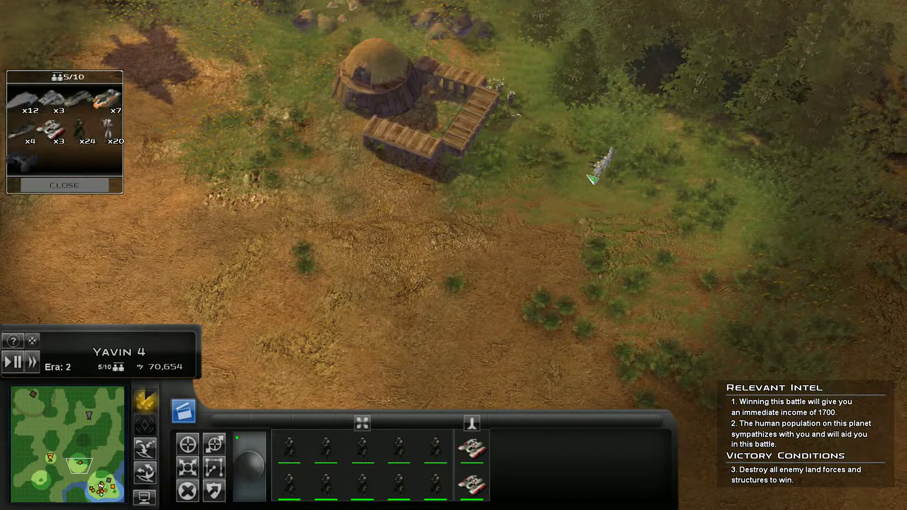
{"action": "key", "text": "Down"}
{"action": "key", "text": "Right"}
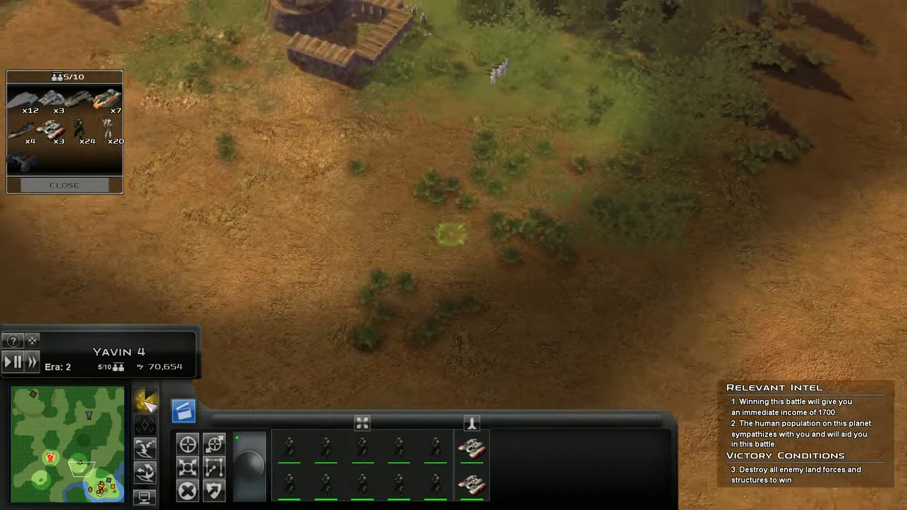
{"action": "key", "text": "Up"}
{"action": "key", "text": "Left"}
{"action": "key", "text": "Down"}
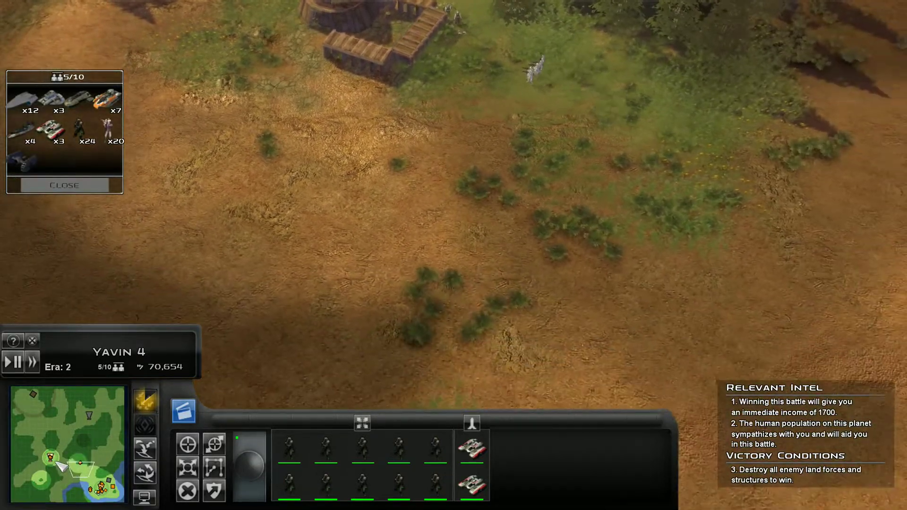
{"action": "key", "text": "Left"}
{"action": "key", "text": "Up"}
{"action": "key", "text": "Left"}
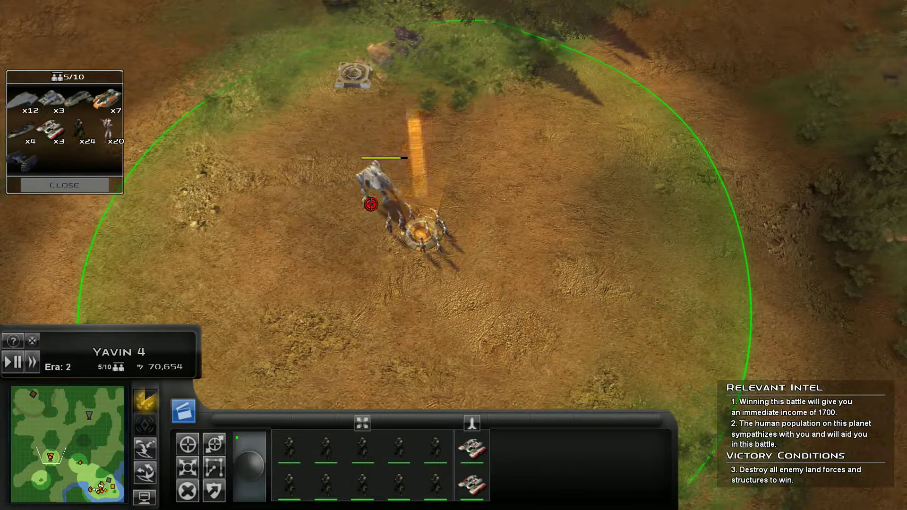
{"action": "left_click", "coordinate": [401, 323]}
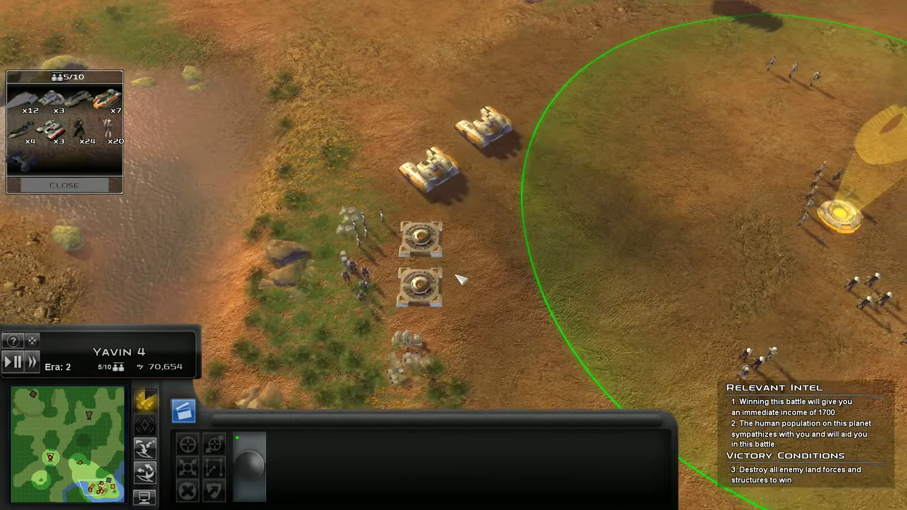
{"action": "left_click", "coordinate": [426, 234]}
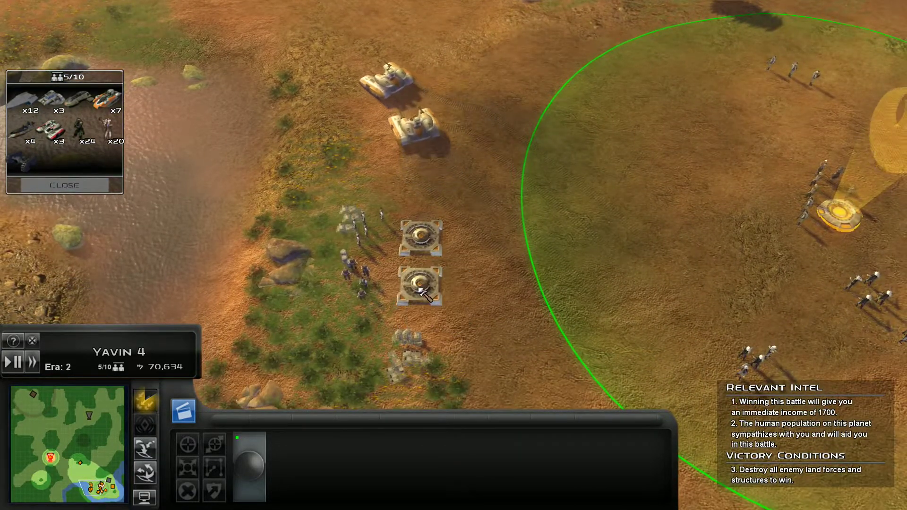
Step: Box-select all the troopers gathered around the beacon
{"action": "left_click_drag", "start_coordinate": [317, 188], "coordinate": [367, 271]}
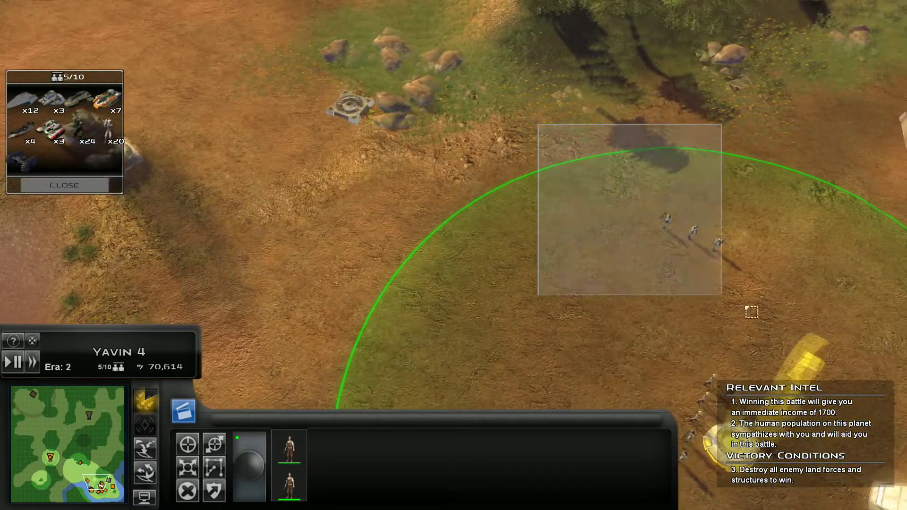
{"action": "left_click_drag", "start_coordinate": [537, 125], "coordinate": [750, 309]}
{"action": "key", "text": "Down"}
{"action": "key", "text": "Down"}
{"action": "key", "text": "Down"}
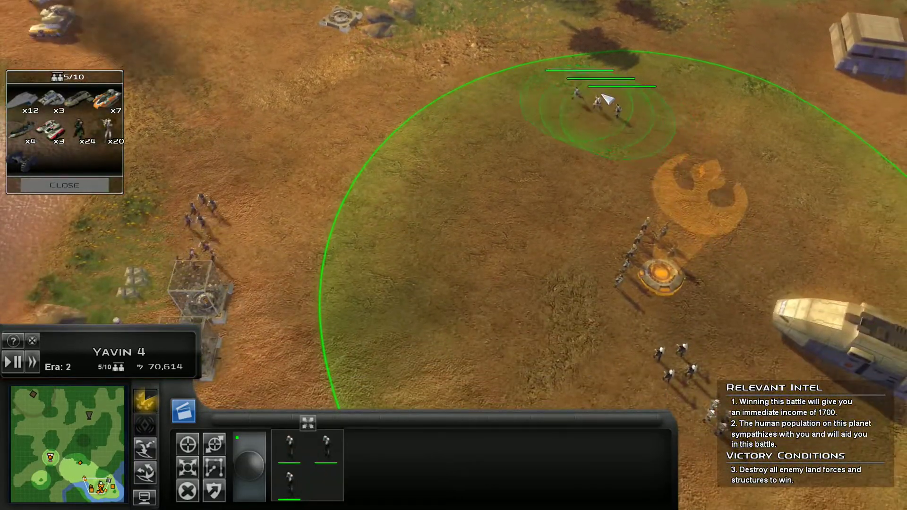
{"action": "left_click_drag", "start_coordinate": [463, 109], "coordinate": [731, 439]}
{"action": "left_click_drag", "start_coordinate": [794, 473], "coordinate": [671, 439]}
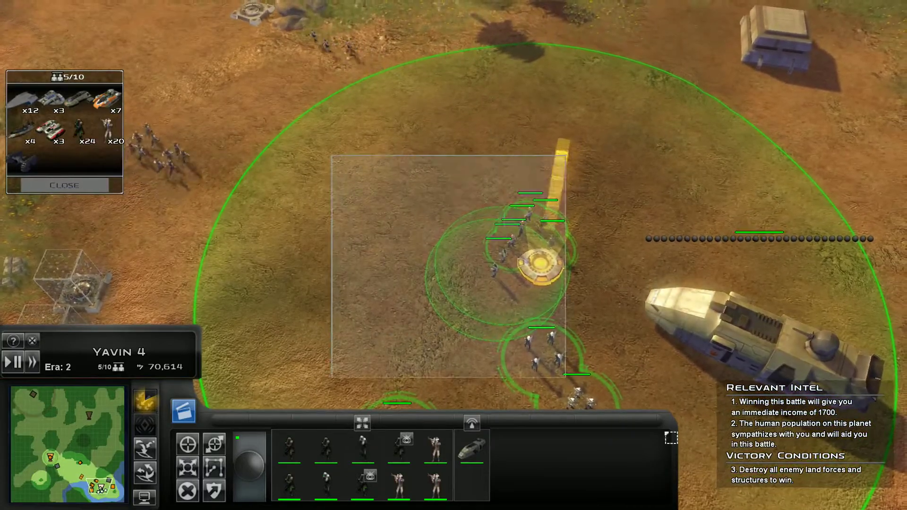
Step: Keep only the vehicle selected and survey the fogged top-left area toward the base
{"action": "left_click", "coordinate": [472, 447]}
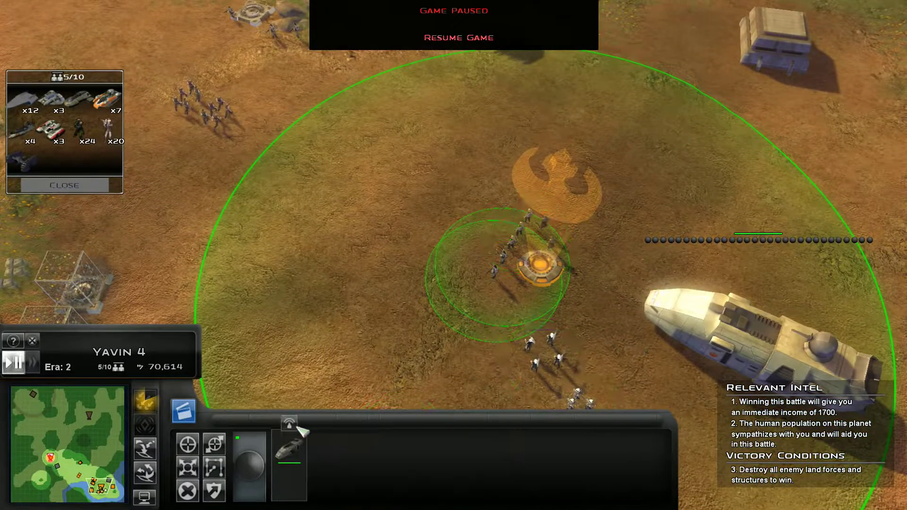
{"action": "left_click", "coordinate": [32, 405]}
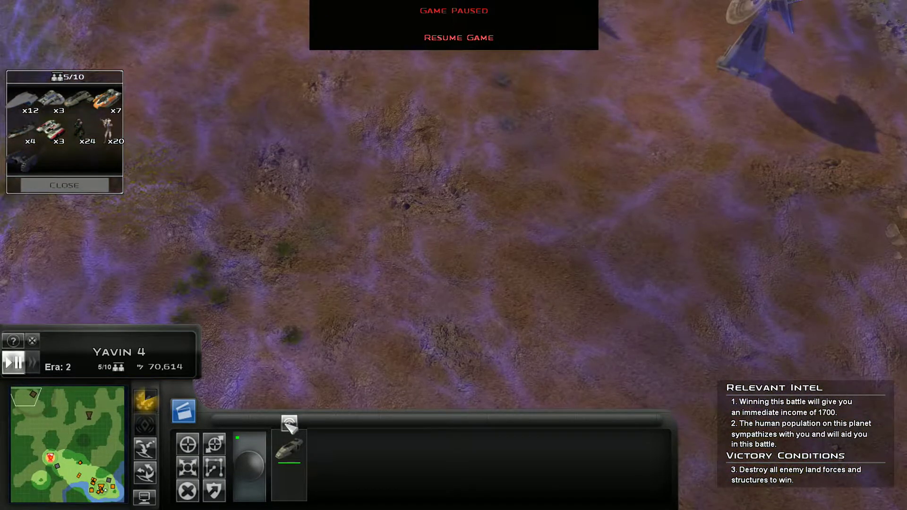
{"action": "key", "text": "Up"}
{"action": "key", "text": "Left"}
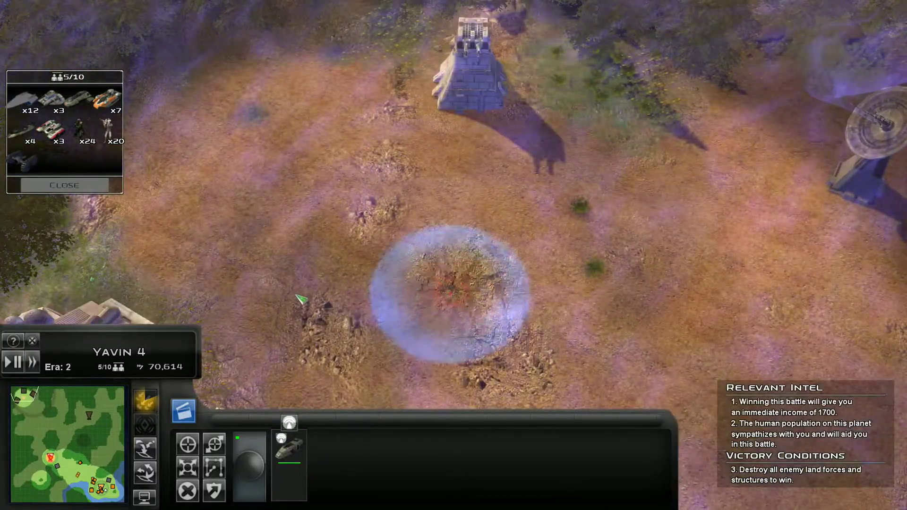
{"action": "key", "text": "Down"}
{"action": "key", "text": "Left"}
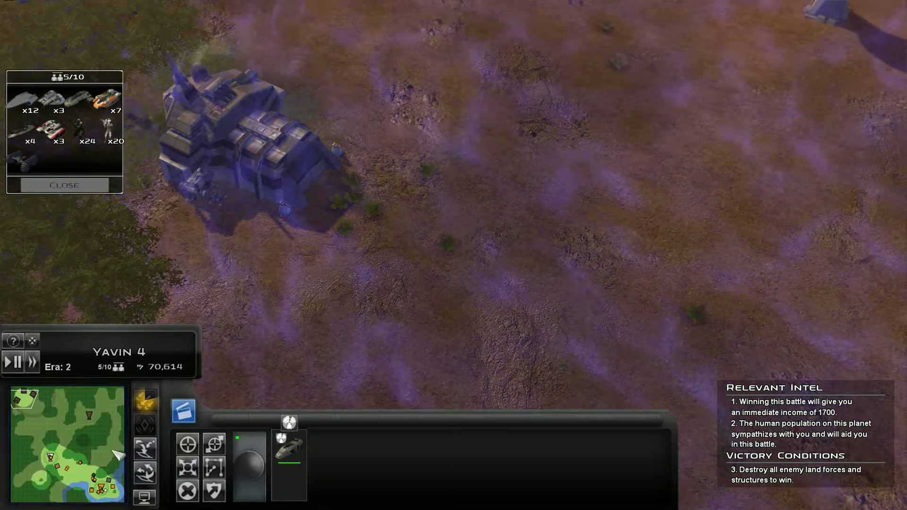
Step: Select the two tanks and send them to the reinforcement point
{"action": "key", "text": "1"}
{"action": "key", "text": "1"}
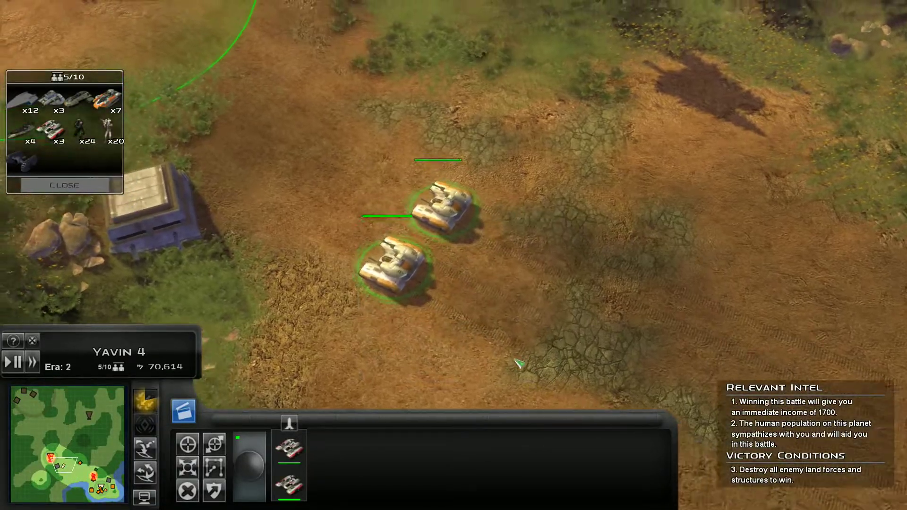
{"action": "key", "text": "Up"}
{"action": "key", "text": "Left"}
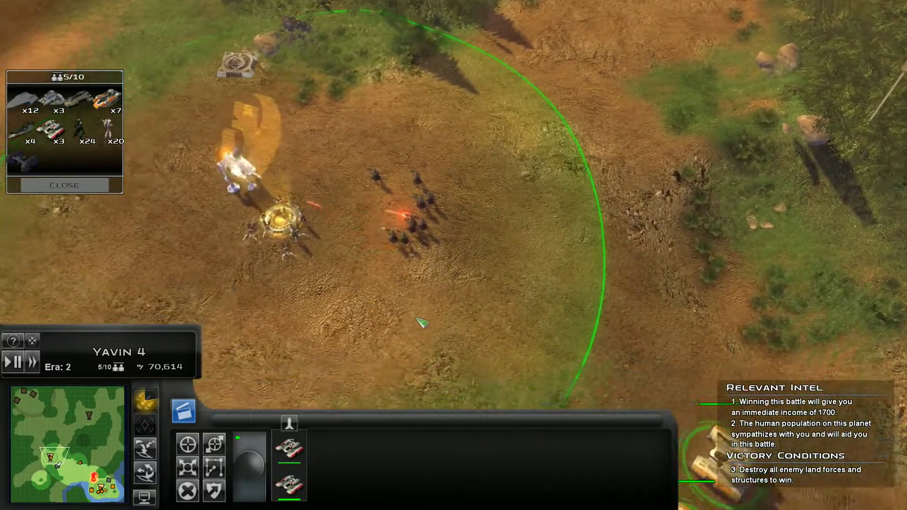
{"action": "key", "text": "Down"}
{"action": "key", "text": "Left"}
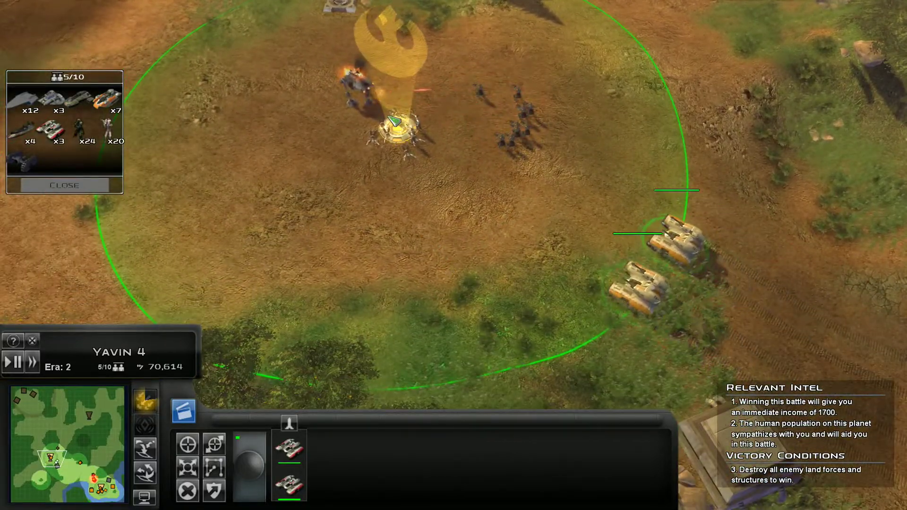
{"action": "right_click", "coordinate": [395, 121]}
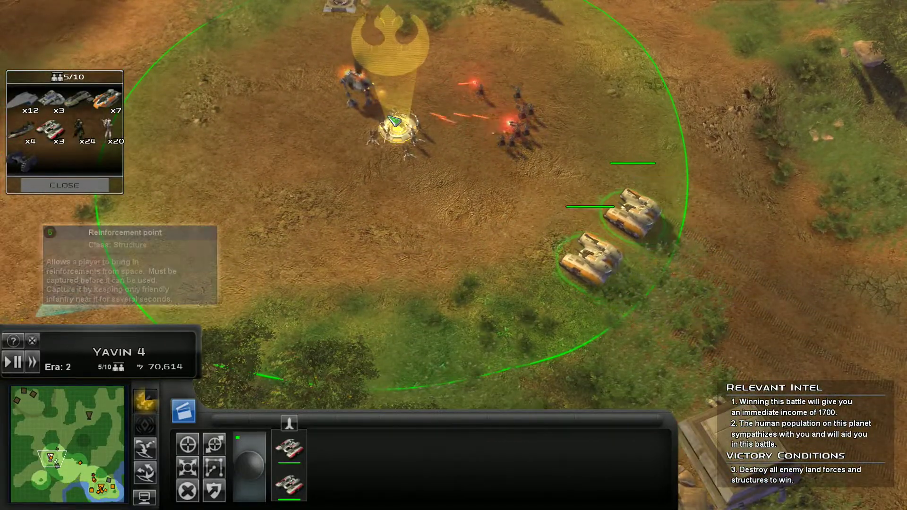
Step: Select the hero, infantry and both tanks, then narrow the selection to the hero
{"action": "key", "text": "Up"}
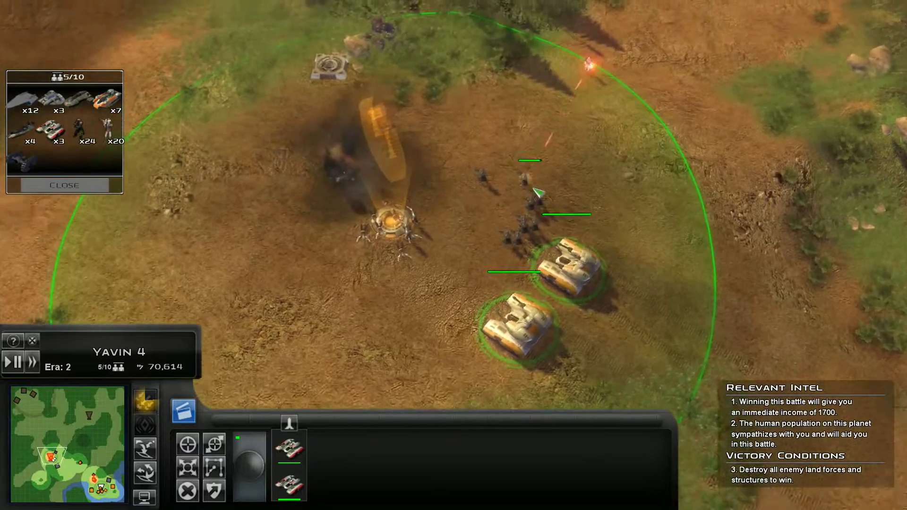
{"action": "left_click_drag", "start_coordinate": [347, 305], "coordinate": [598, 64]}
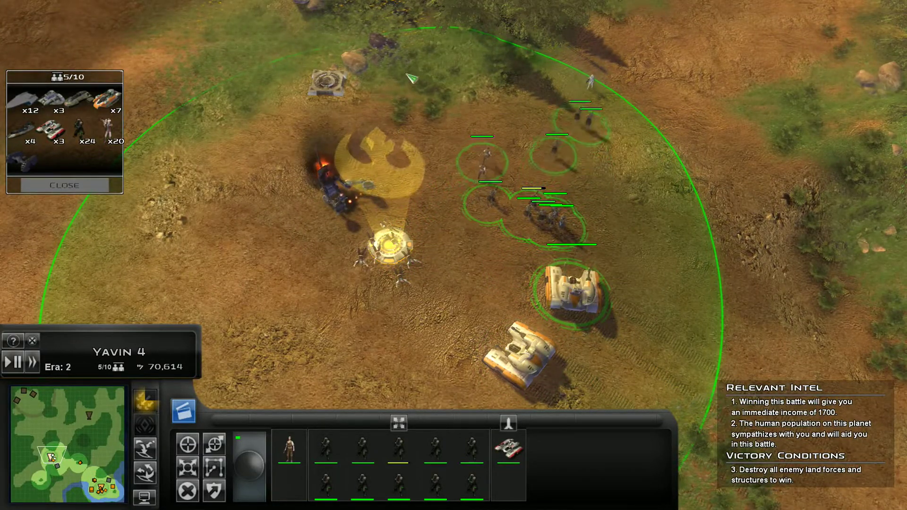
{"action": "left_click", "coordinate": [521, 354], "text": "shift"}
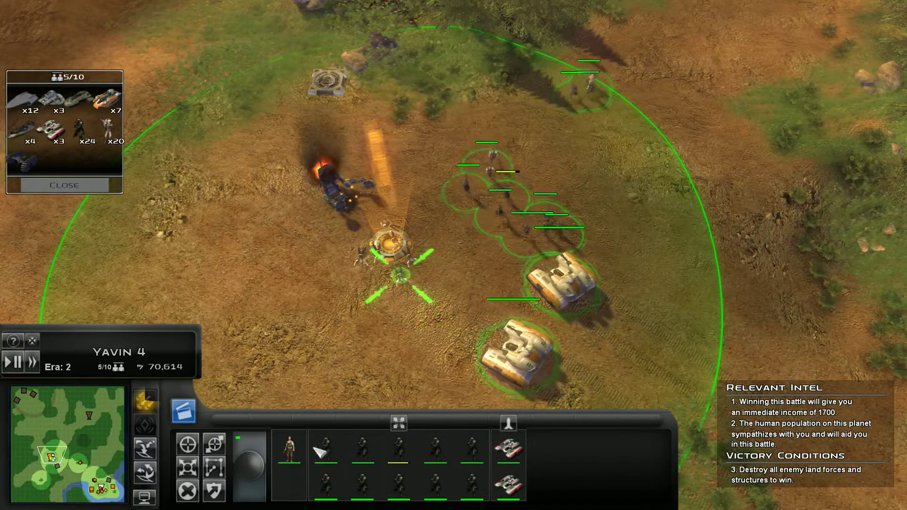
{"action": "left_click", "coordinate": [320, 151]}
{"action": "key", "text": "Down"}
{"action": "key", "text": "Right"}
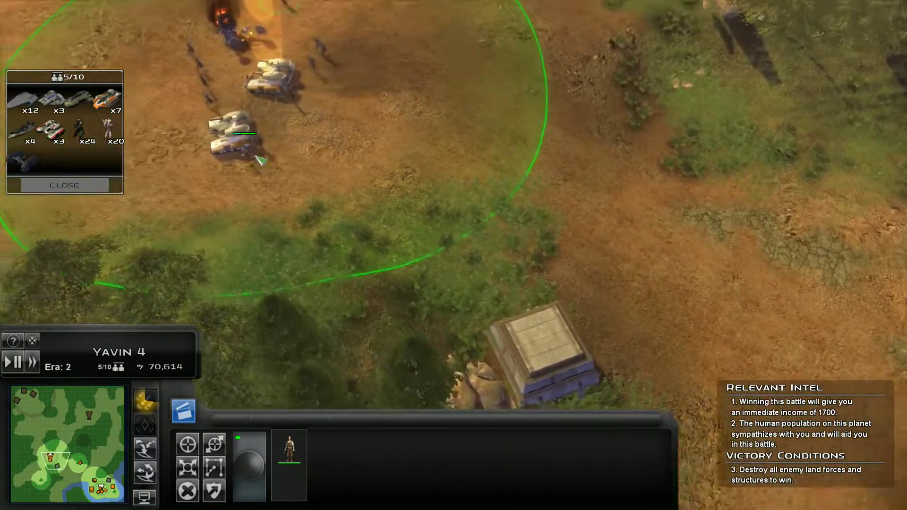
{"action": "key", "text": "Left"}
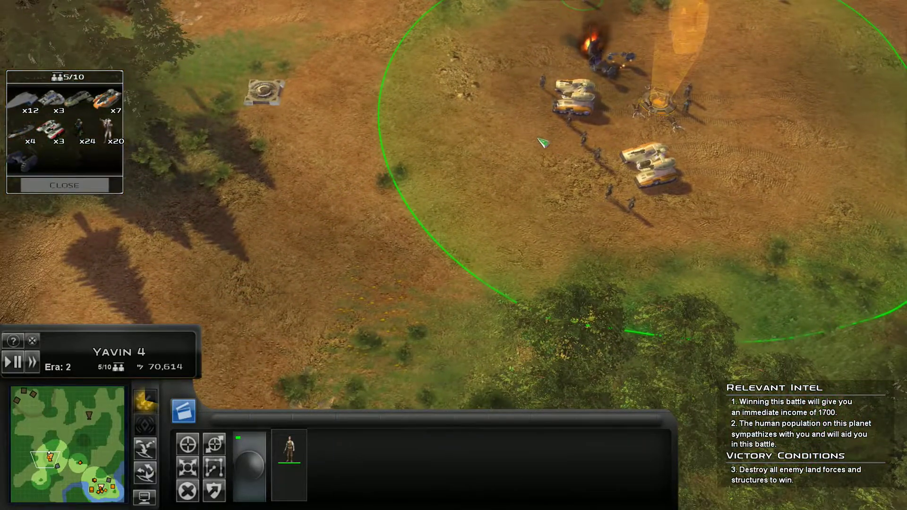
Step: Check the lower-right build pad and move its infantry squads to the Rebel reinforcement point
{"action": "left_click", "coordinate": [94, 481]}
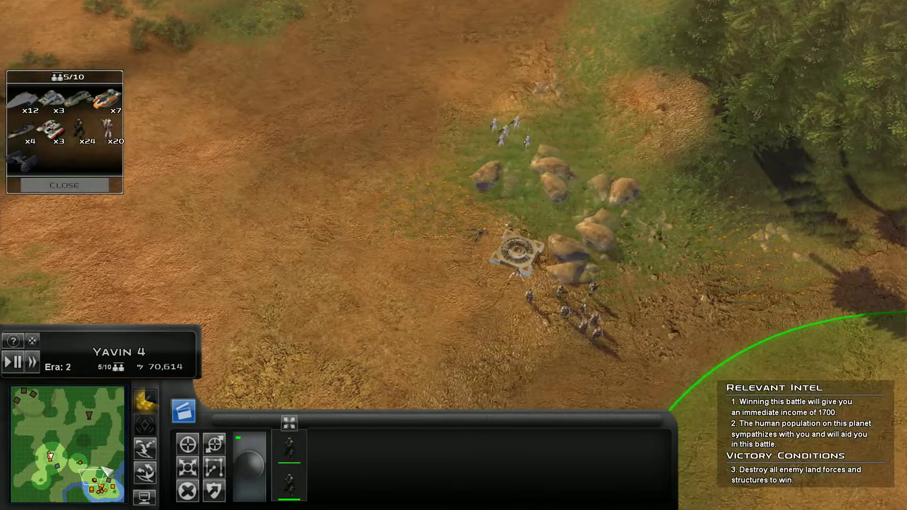
{"action": "left_click", "coordinate": [516, 229]}
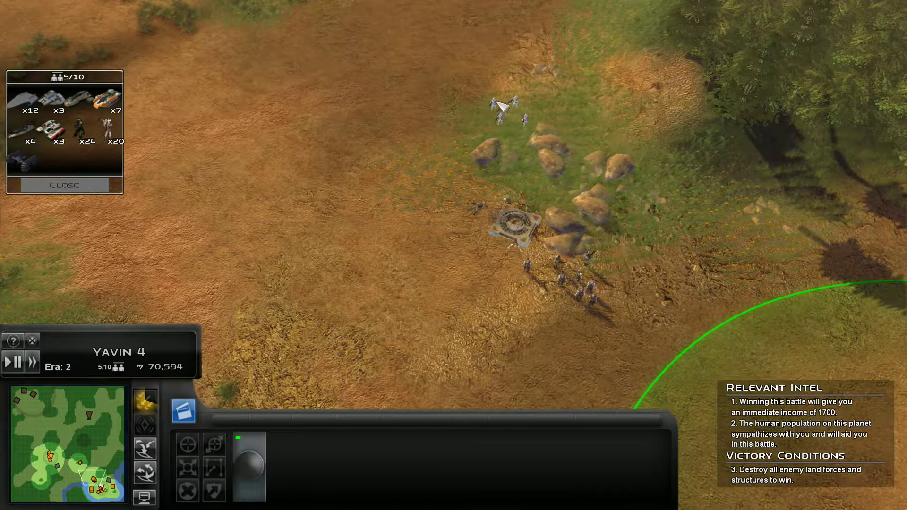
{"action": "left_click_drag", "start_coordinate": [415, 134], "coordinate": [614, 308]}
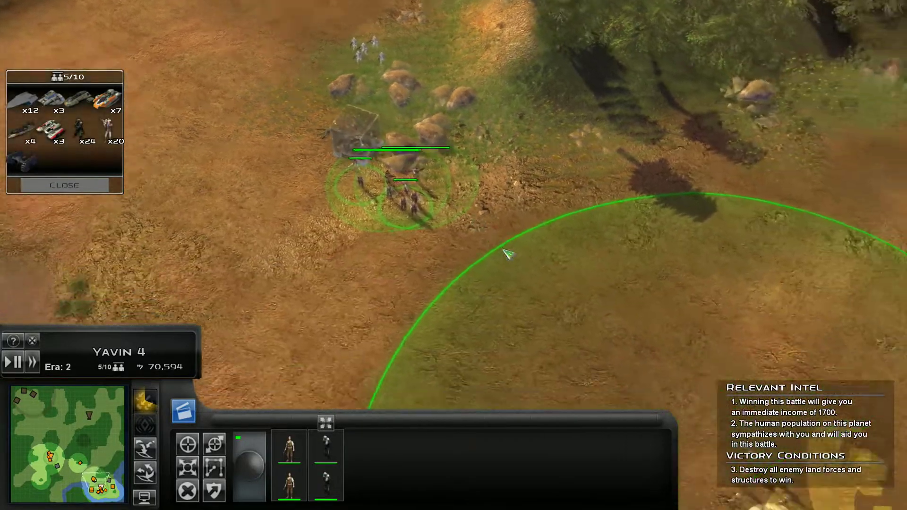
{"action": "right_click", "coordinate": [487, 149]}
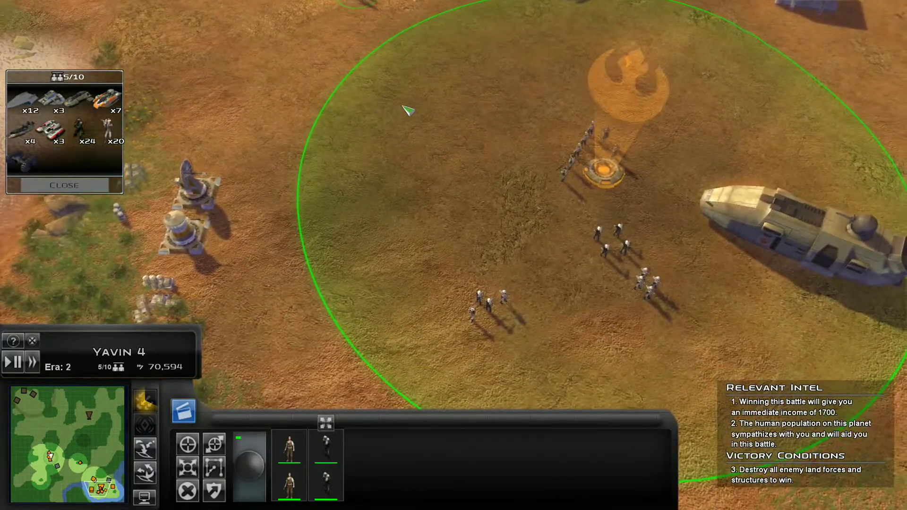
{"action": "key", "text": "ctrl+a"}
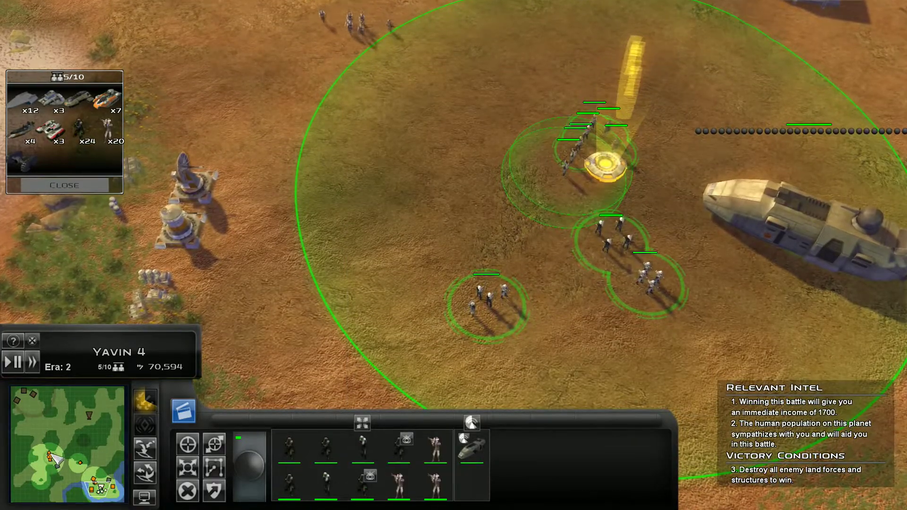
Step: Check another base pad, gather the vehicle and capture-point troops, and select everyone by the transport
{"action": "left_click", "coordinate": [55, 461]}
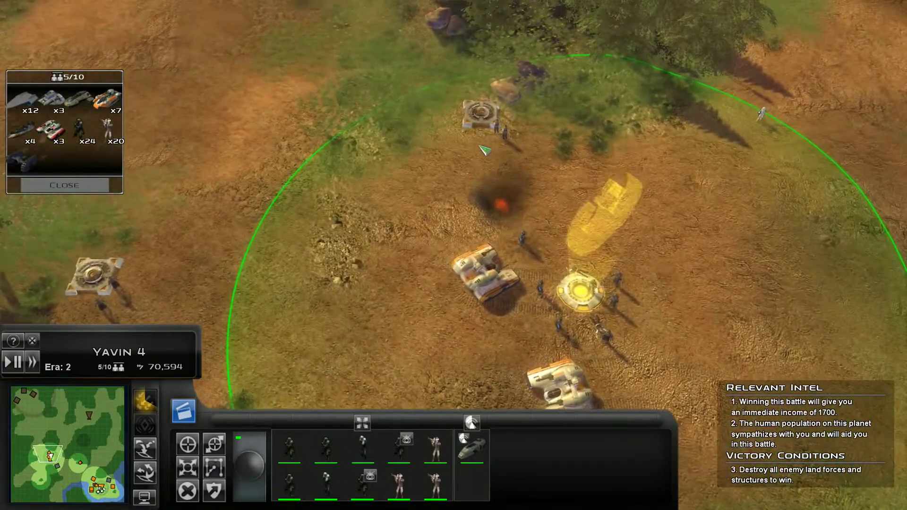
{"action": "left_click", "coordinate": [484, 124]}
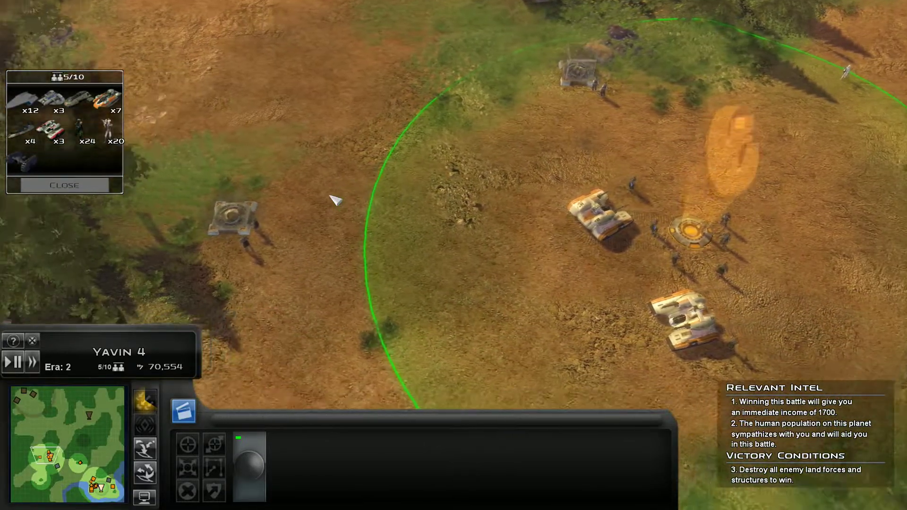
{"action": "left_click_drag", "start_coordinate": [340, 219], "coordinate": [183, 45]}
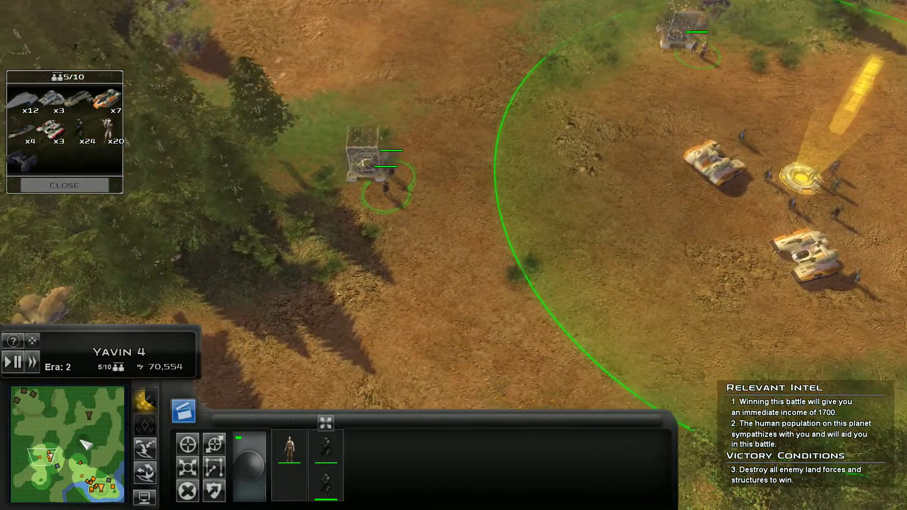
{"action": "left_click", "coordinate": [30, 481]}
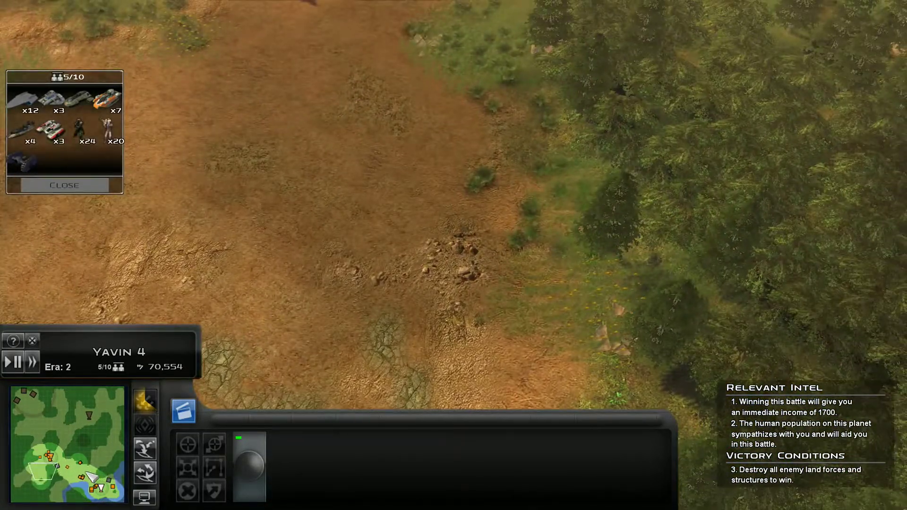
{"action": "left_click", "coordinate": [111, 490]}
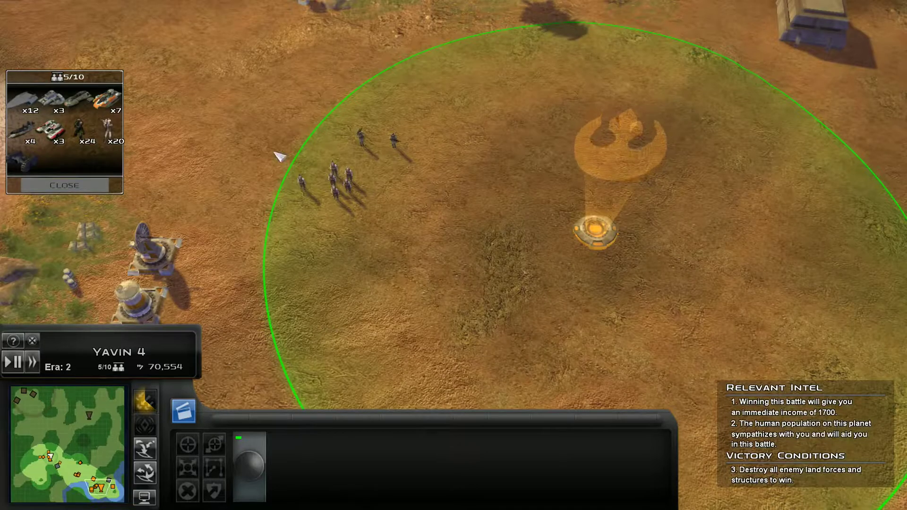
{"action": "left_click_drag", "start_coordinate": [279, 157], "coordinate": [418, 213]}
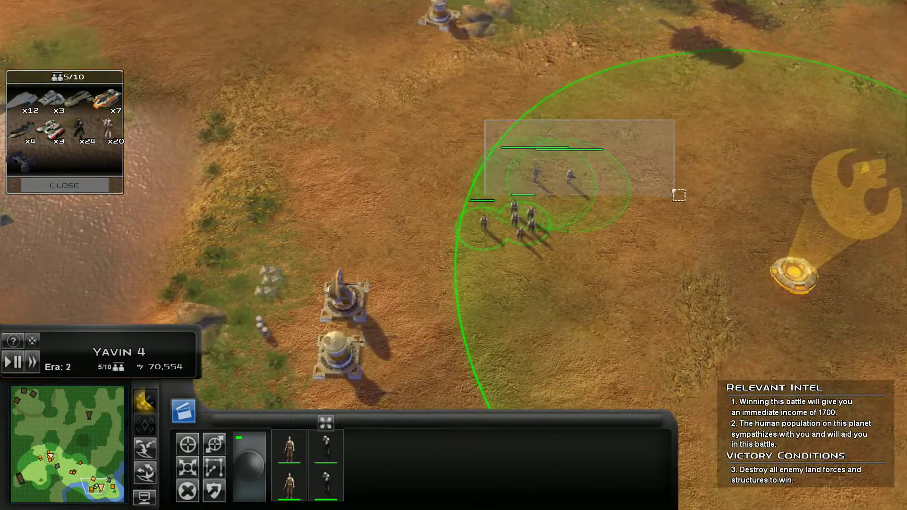
{"action": "left_click_drag", "start_coordinate": [679, 195], "coordinate": [674, 186]}
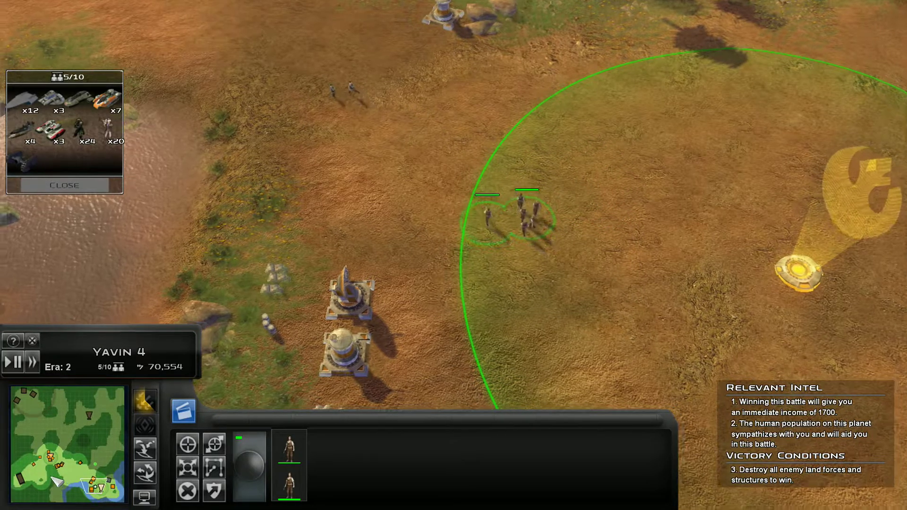
{"action": "left_click", "coordinate": [45, 490]}
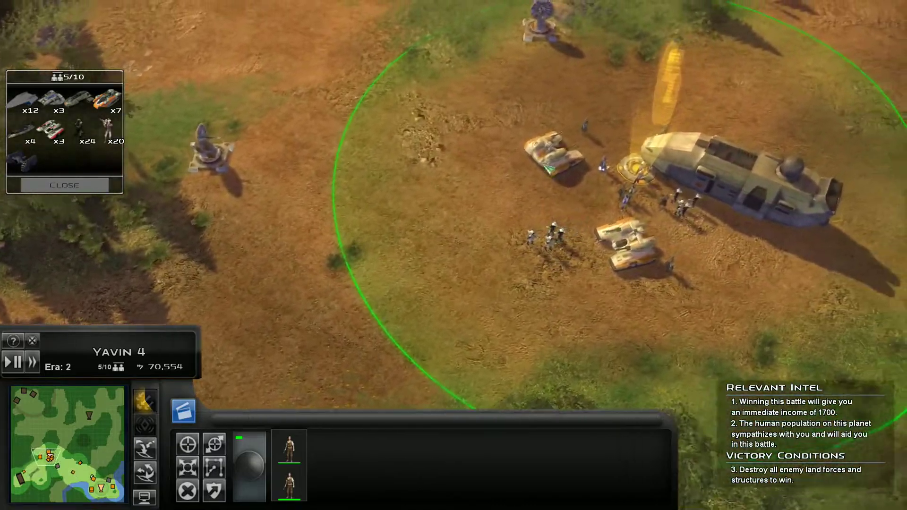
{"action": "key", "text": "ctrl+a"}
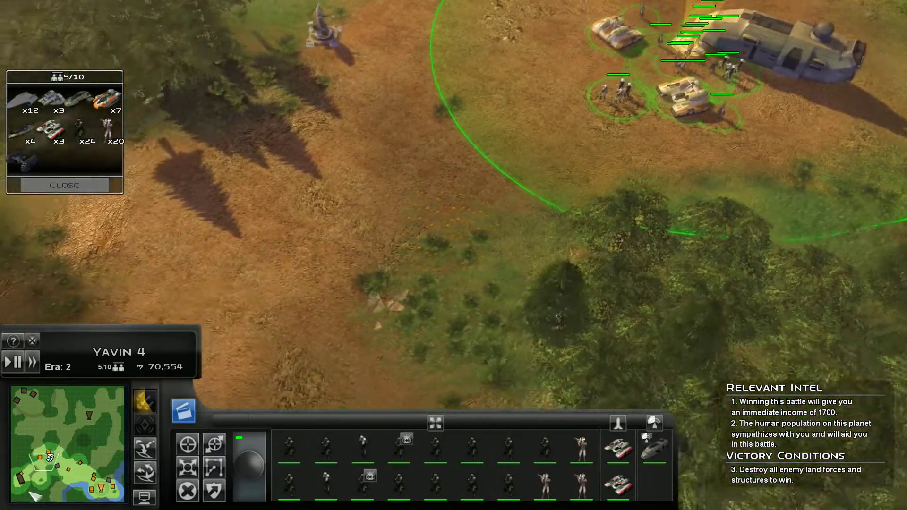
Step: Select the infantry by the four dish structures, then the whole main Rebel group
{"action": "left_click", "coordinate": [34, 496]}
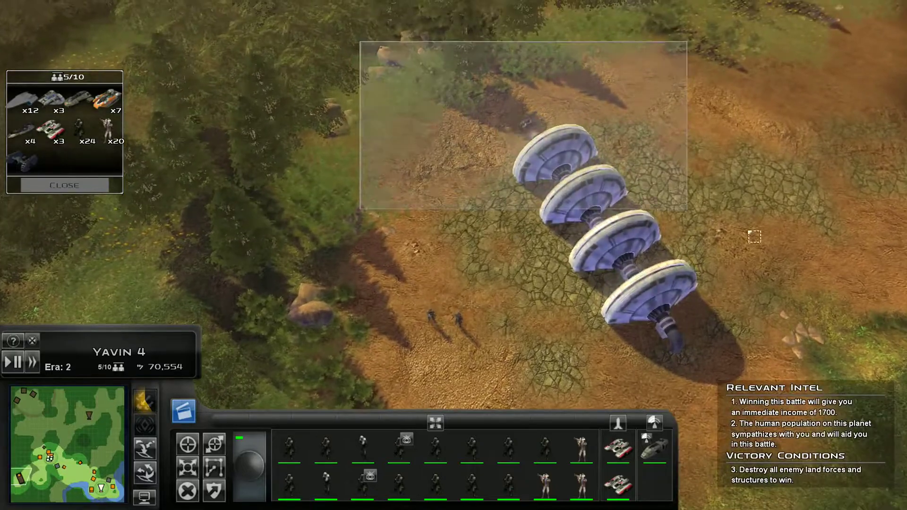
{"action": "left_click_drag", "start_coordinate": [709, 44], "coordinate": [361, 386]}
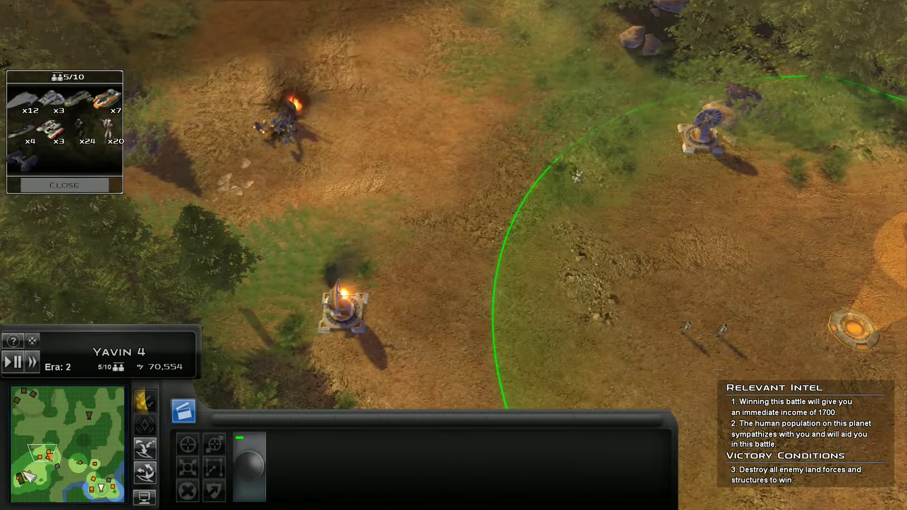
{"action": "left_click", "coordinate": [28, 477]}
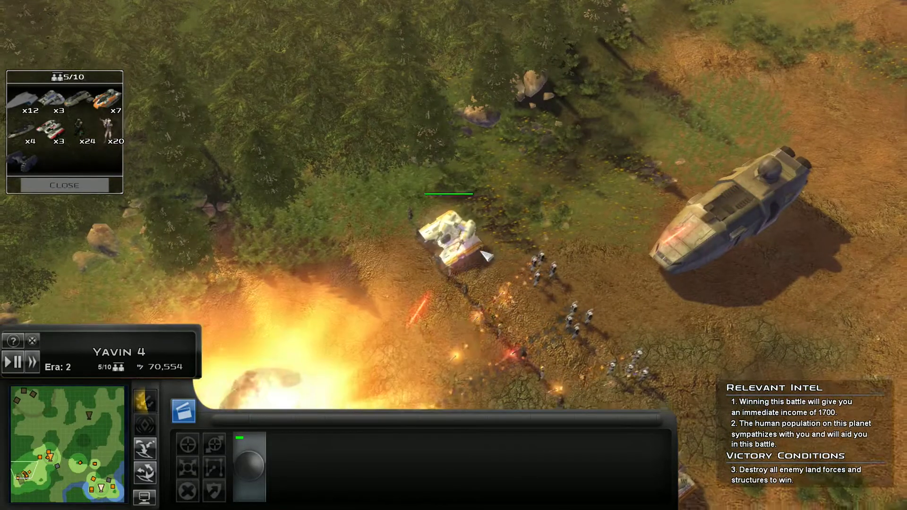
{"action": "left_click_drag", "start_coordinate": [233, 67], "coordinate": [790, 394]}
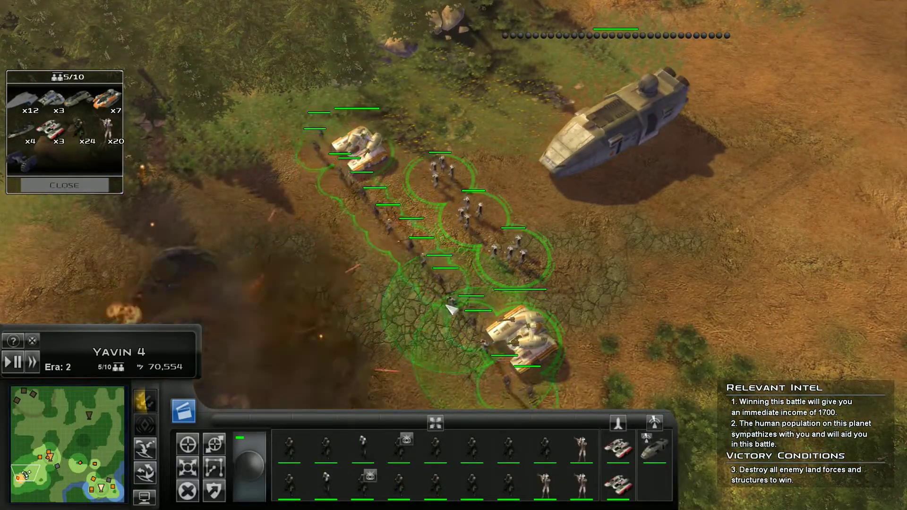
{"action": "left_click", "coordinate": [411, 336]}
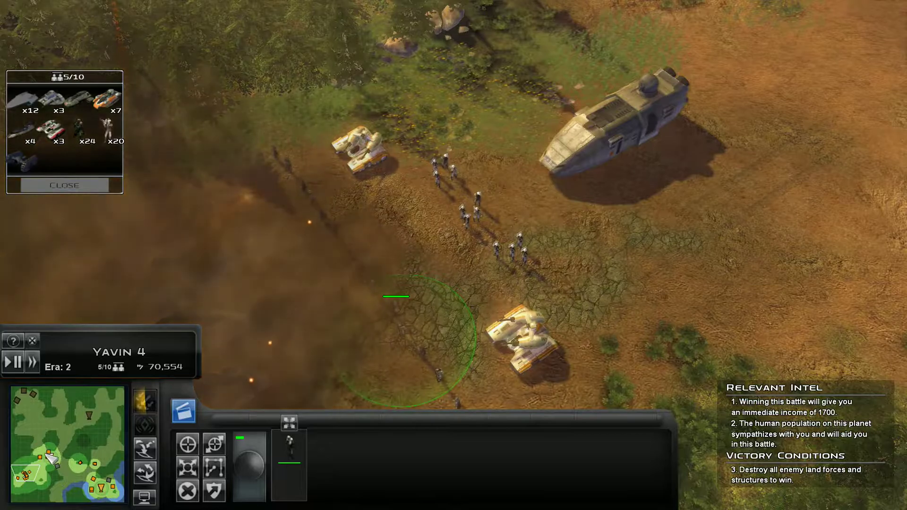
{"action": "left_click", "coordinate": [43, 459]}
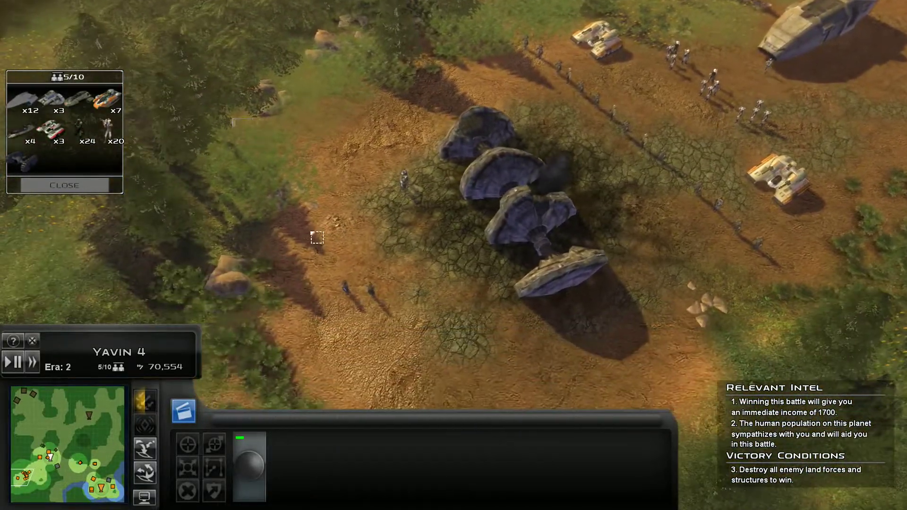
Step: Deselect the infantry squad, land a reinforcement unit, and return to the landing-zone army
{"action": "key", "text": "ctrl+a"}
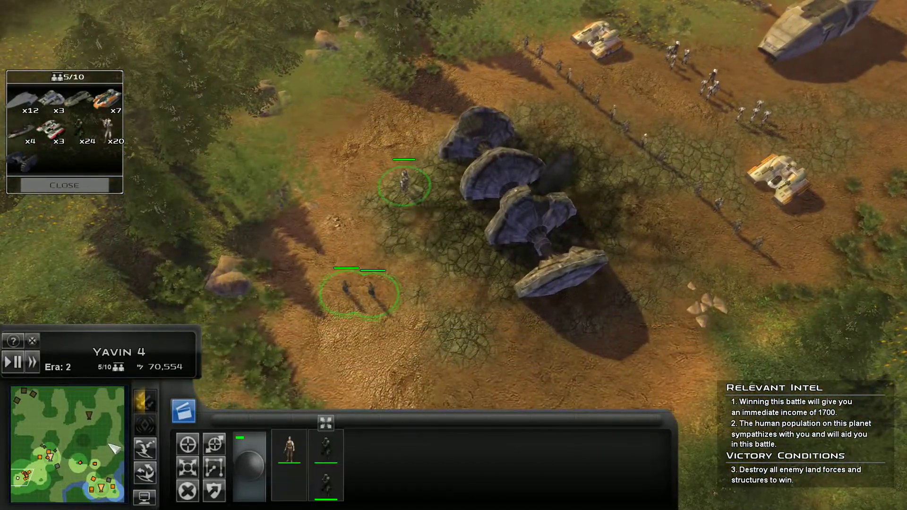
{"action": "left_click", "coordinate": [57, 459]}
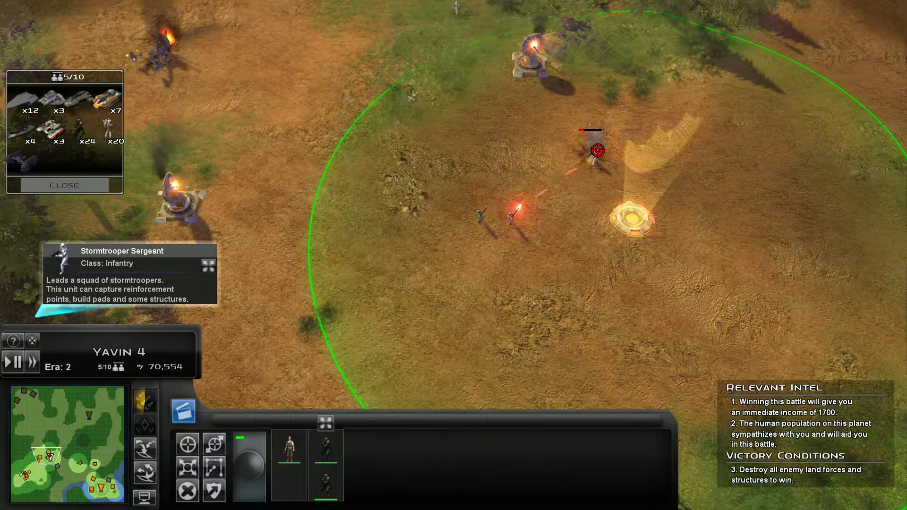
{"action": "left_click", "coordinate": [413, 244]}
{"action": "key", "text": "Left"}
{"action": "key", "text": "Down"}
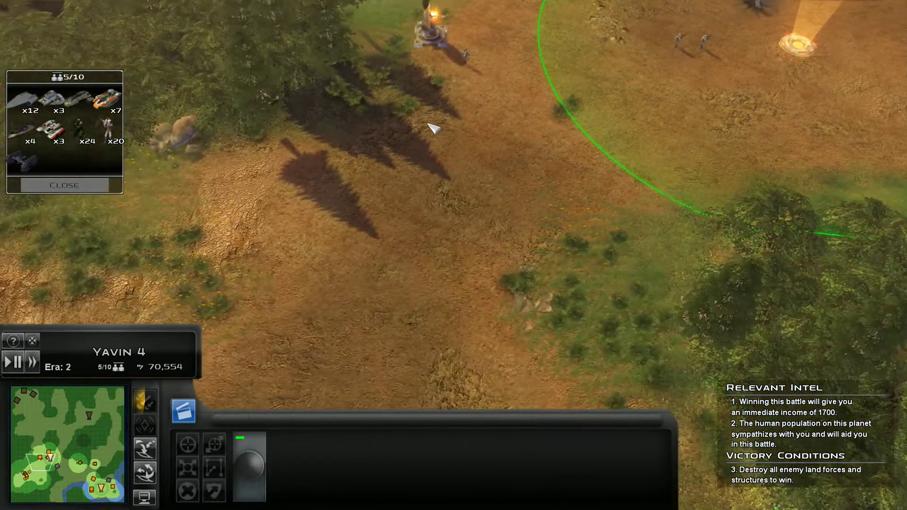
{"action": "key", "text": "Up"}
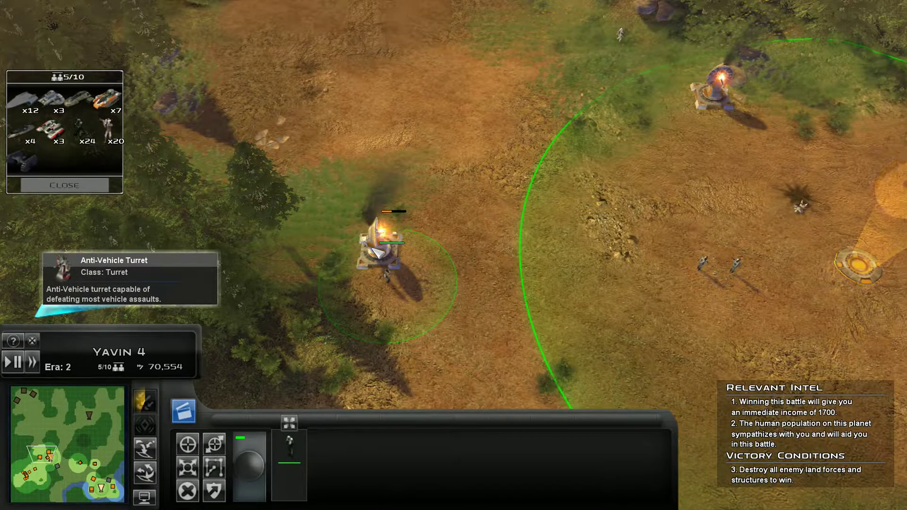
{"action": "key", "text": "Down"}
{"action": "key", "text": "Left"}
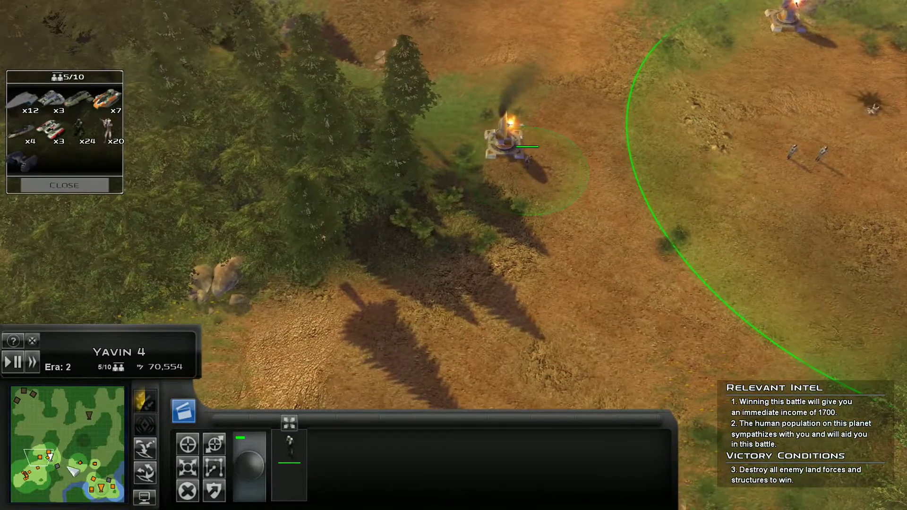
{"action": "left_click", "coordinate": [30, 484]}
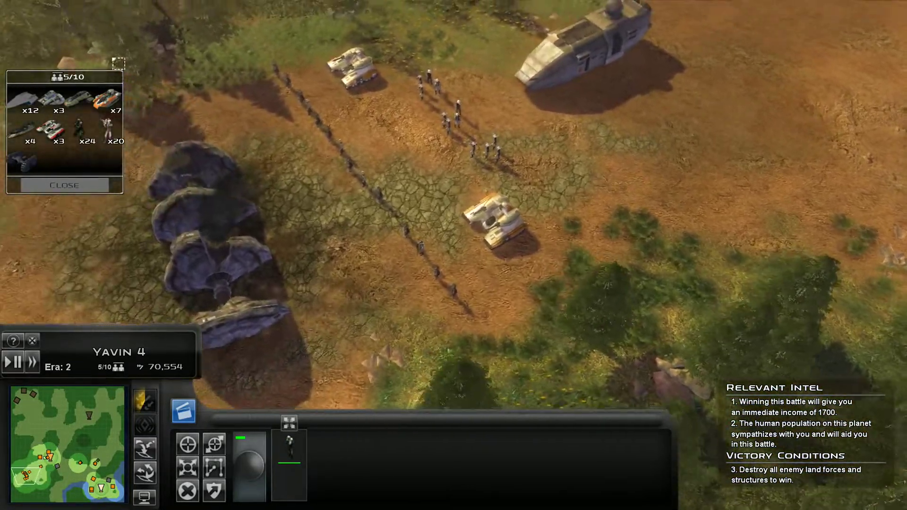
Step: Call down two tank reinforcements at the reinforcement point, raising deployment to 7/10
{"action": "key", "text": "Up"}
{"action": "key", "text": "Right"}
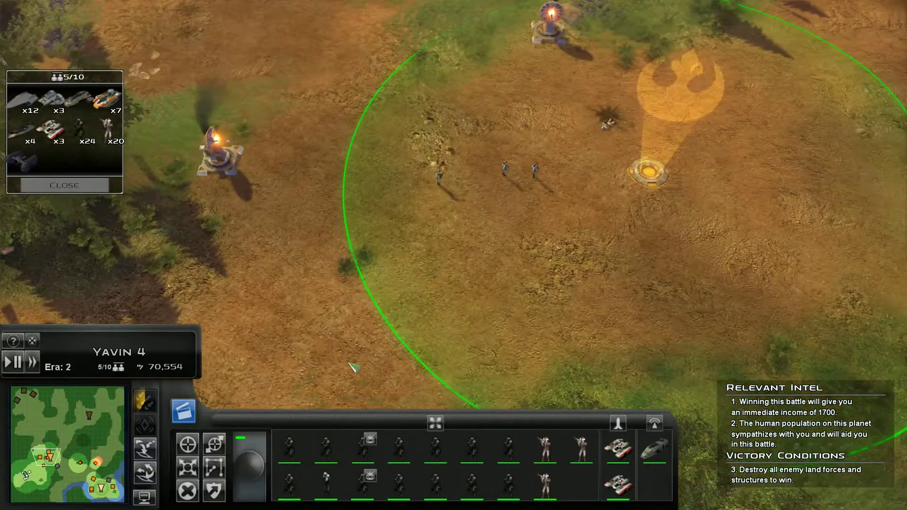
{"action": "key", "text": "Right"}
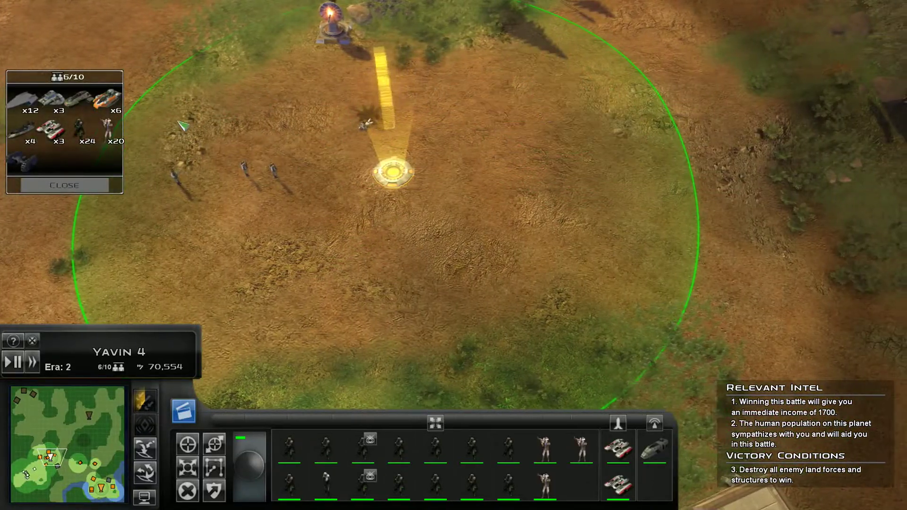
{"action": "key", "text": "Up"}
{"action": "key", "text": "Down"}
{"action": "left_click", "coordinate": [50, 128]}
{"action": "left_click", "coordinate": [405, 253]}
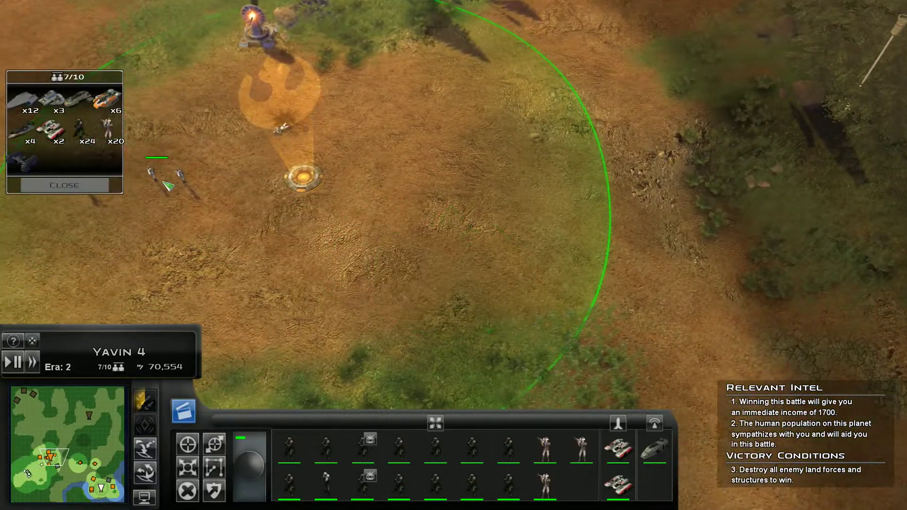
{"action": "key", "text": "Left"}
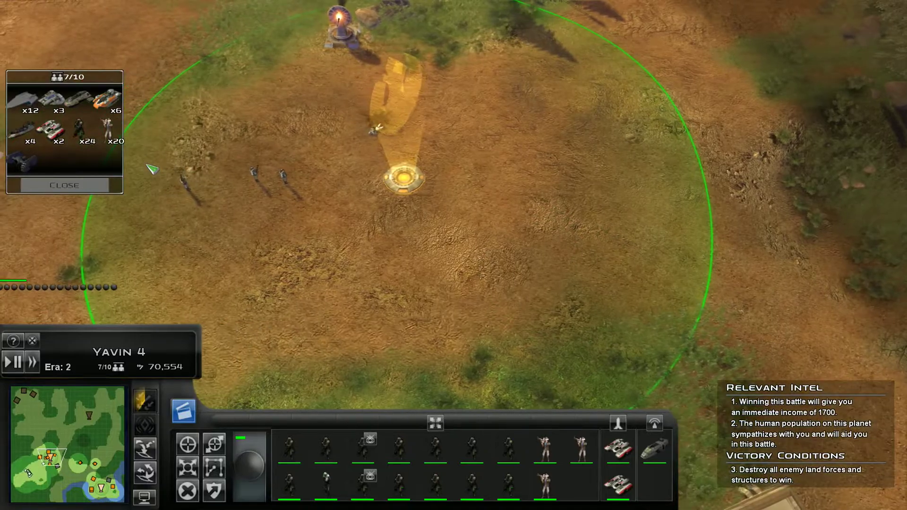
{"action": "key", "text": "Left"}
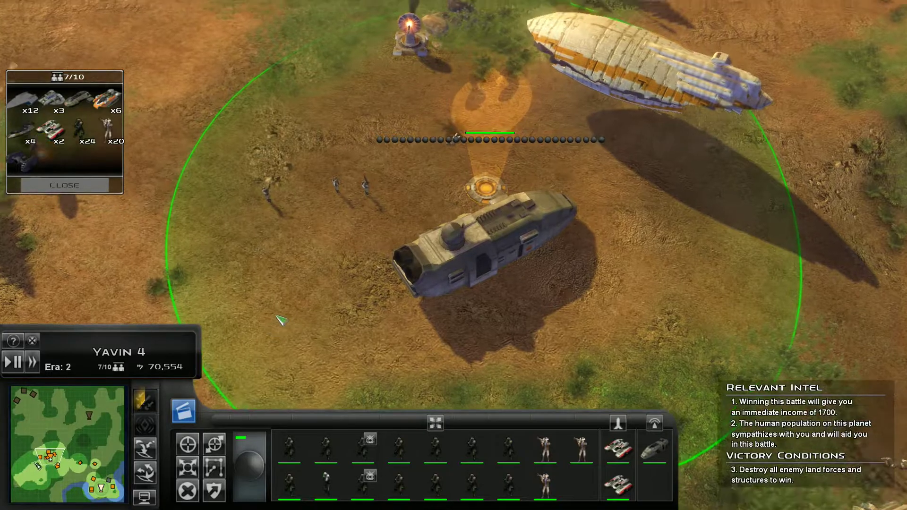
{"action": "scroll", "coordinate": [71, 422], "scroll_direction": "up", "scroll_amount": 2}
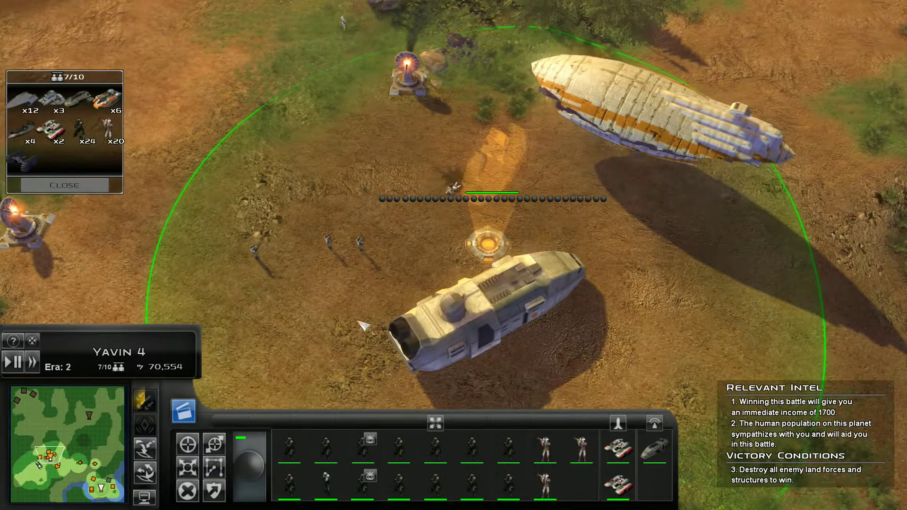
{"action": "left_click", "coordinate": [83, 471]}
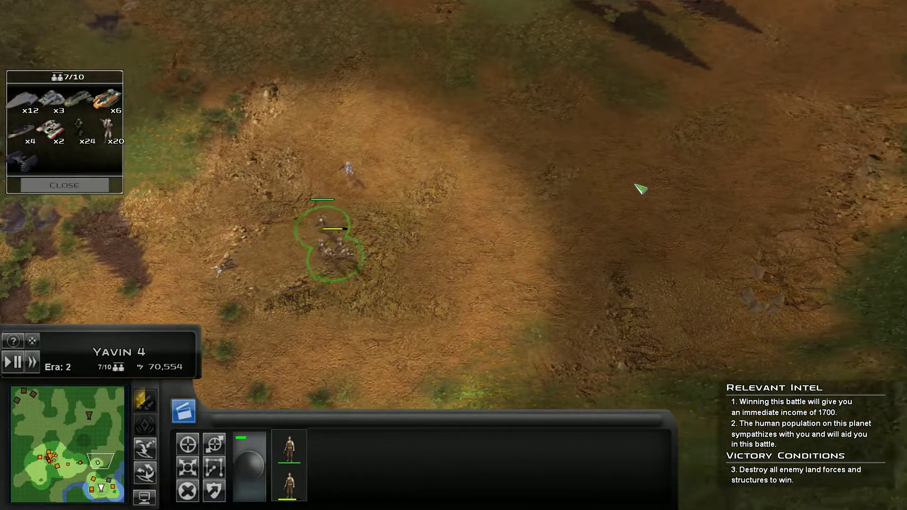
Step: Move the two-soldier squad beside the turret and check the empty pad's turret options
{"action": "key", "text": "Up"}
{"action": "key", "text": "Right"}
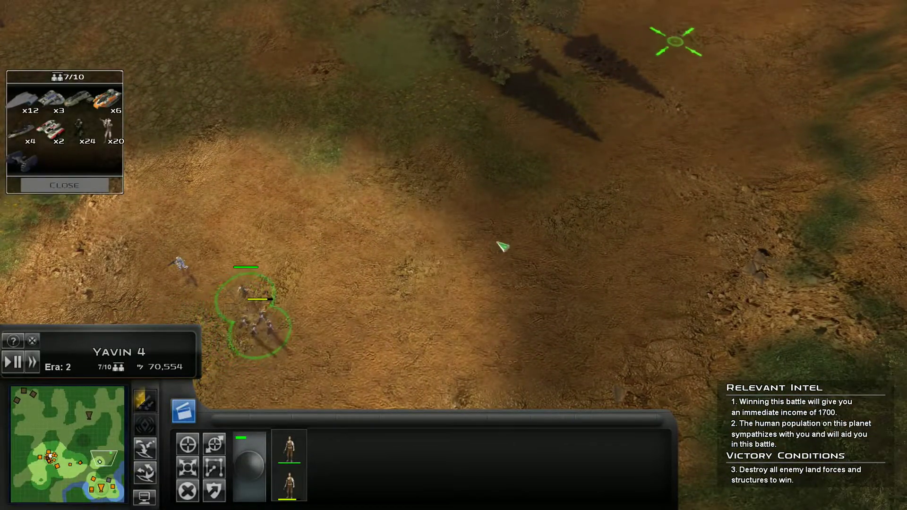
{"action": "key", "text": "Up"}
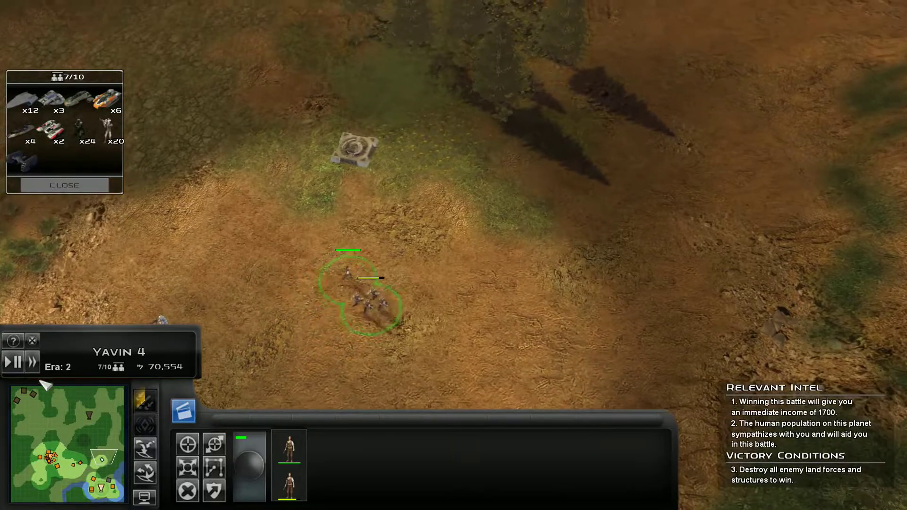
{"action": "right_click", "coordinate": [418, 159]}
{"action": "key", "text": "Up"}
{"action": "key", "text": "Left"}
{"action": "key", "text": "Up"}
{"action": "key", "text": "Left"}
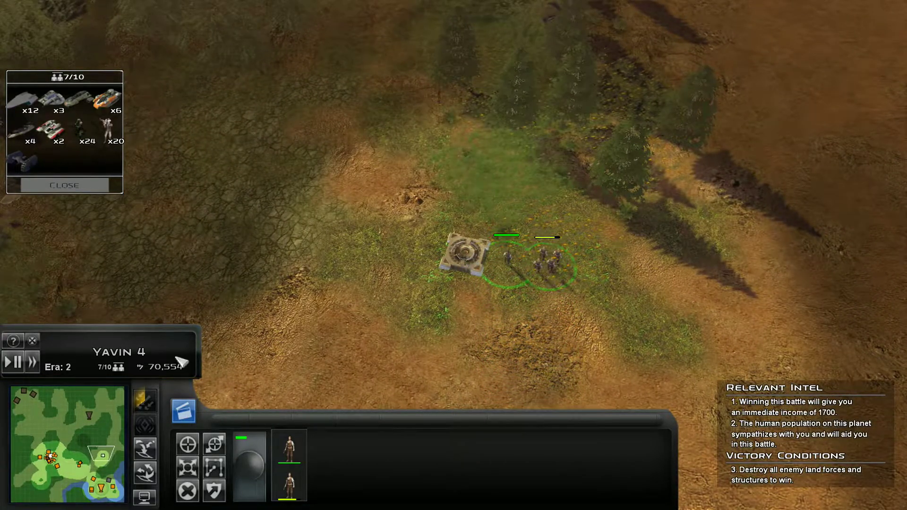
{"action": "left_click", "coordinate": [465, 260]}
{"action": "left_click", "coordinate": [550, 239]}
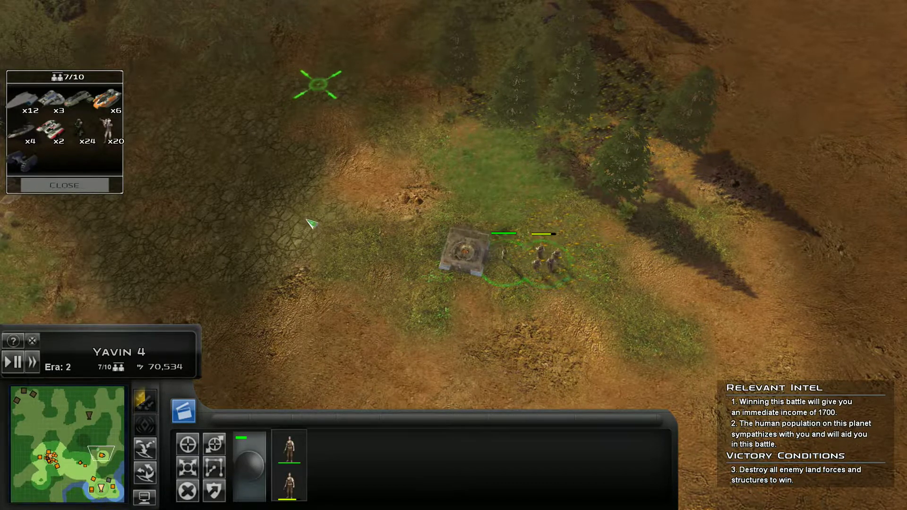
Step: March the squad on to the thatched hut, then reselect it and return to the base
{"action": "key", "text": "Left"}
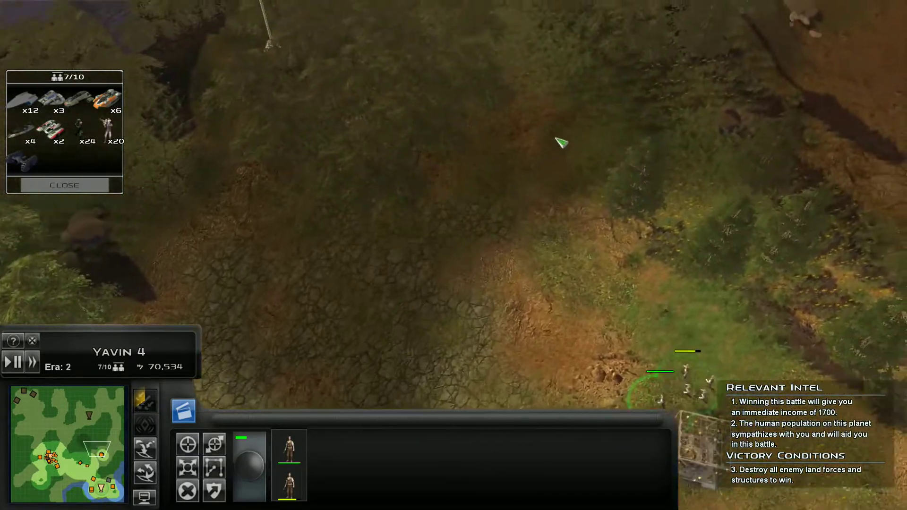
{"action": "scroll", "coordinate": [522, 241], "scroll_direction": "up", "scroll_amount": 3}
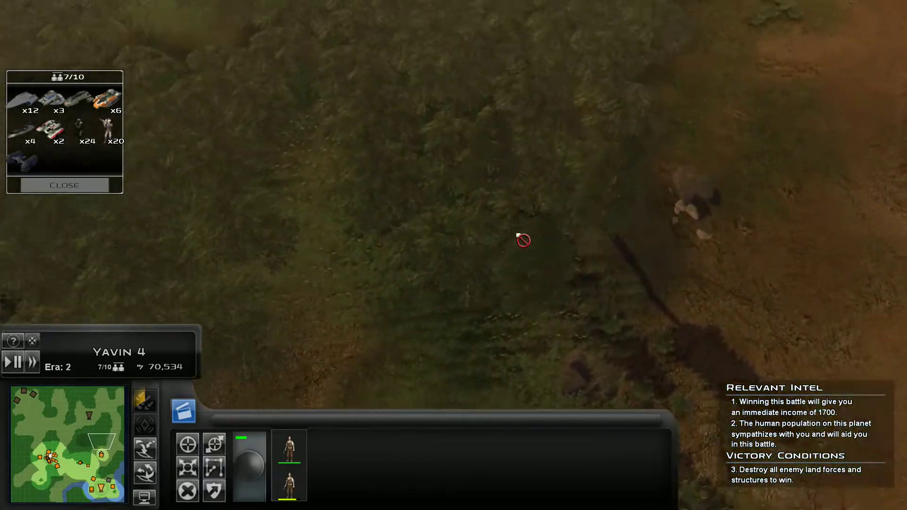
{"action": "scroll", "coordinate": [522, 240], "scroll_direction": "down", "scroll_amount": 3}
{"action": "right_click", "coordinate": [681, 154]}
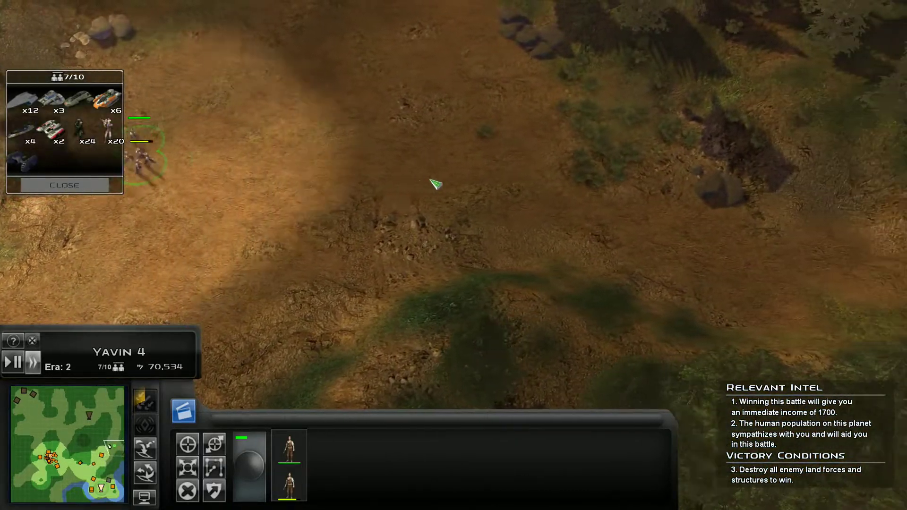
{"action": "right_click", "coordinate": [477, 213]}
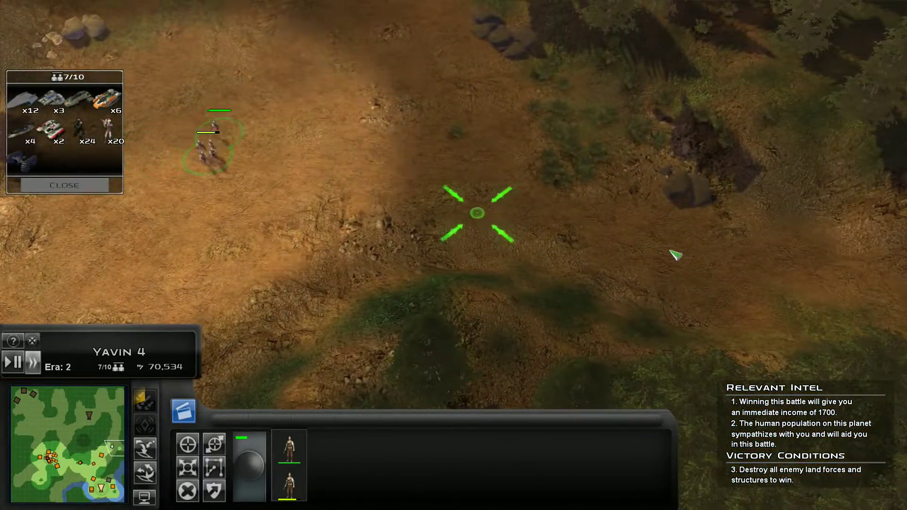
{"action": "key", "text": "Up"}
{"action": "key", "text": "Left"}
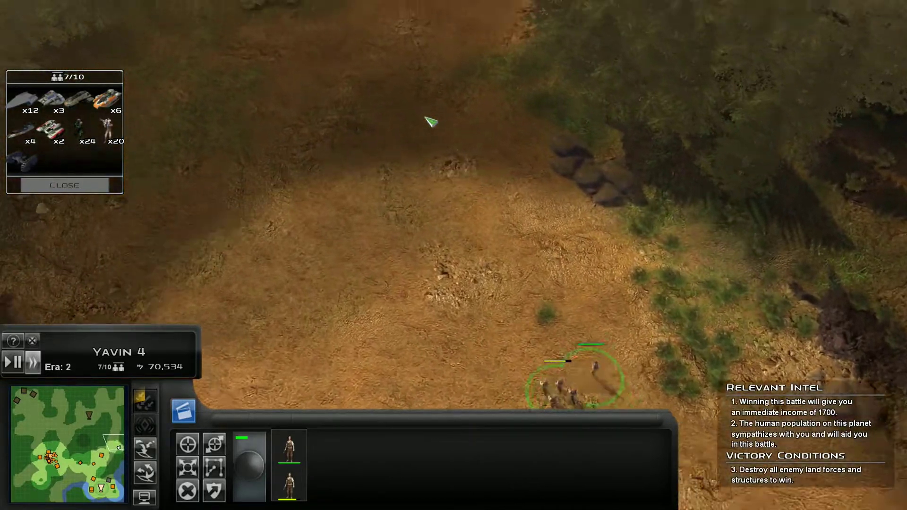
{"action": "key", "text": "Up"}
{"action": "key", "text": "Left"}
{"action": "right_click", "coordinate": [427, 121]}
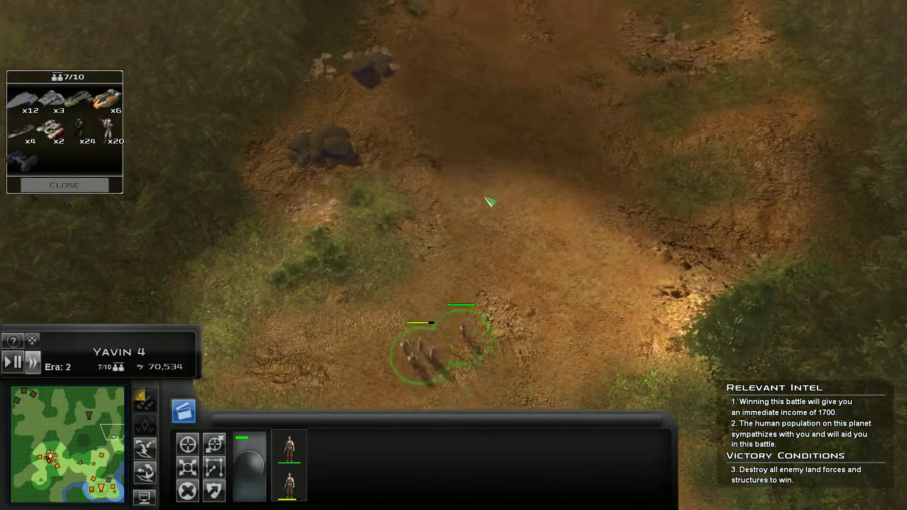
{"action": "left_click", "coordinate": [99, 464]}
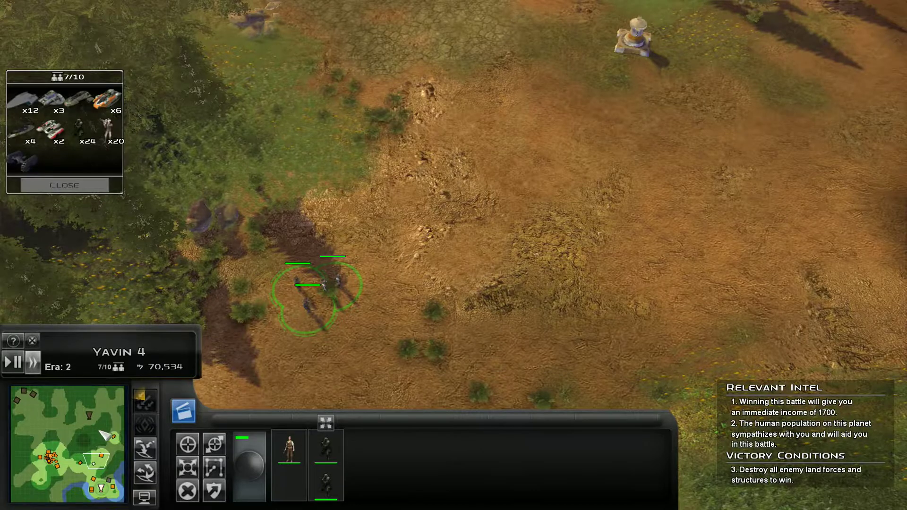
{"action": "left_click", "coordinate": [271, 317]}
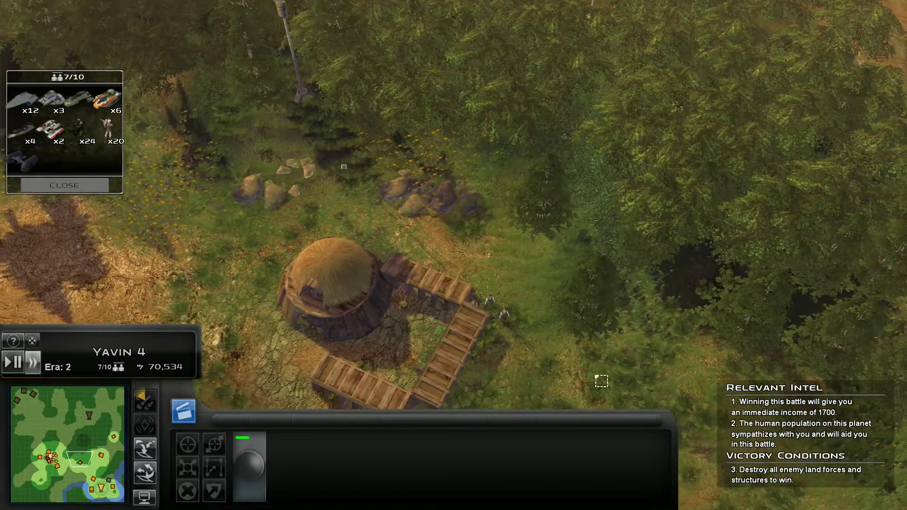
{"action": "left_click", "coordinate": [145, 449]}
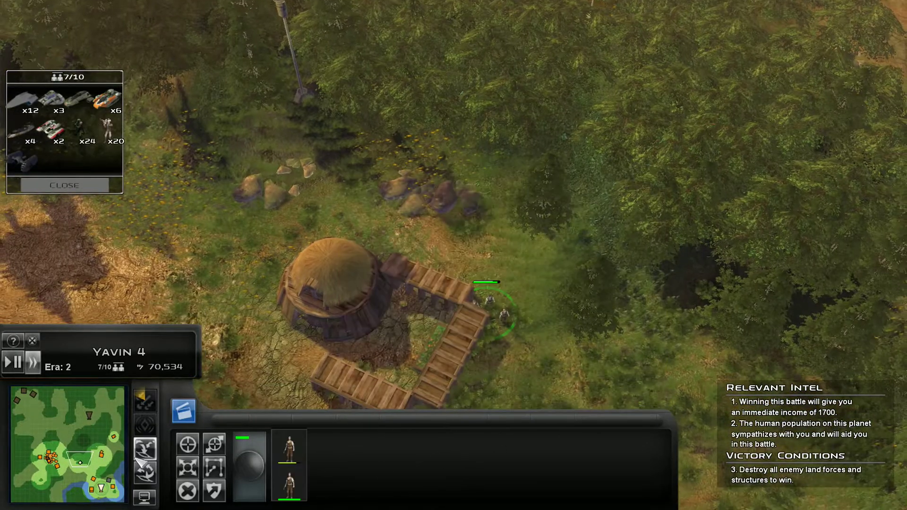
{"action": "left_click", "coordinate": [73, 459]}
Step: Box-select the units at the base, then clear the selection
{"action": "left_click_drag", "start_coordinate": [153, 11], "coordinate": [709, 415]}
{"action": "scroll", "coordinate": [495, 267], "scroll_direction": "up", "scroll_amount": 3}
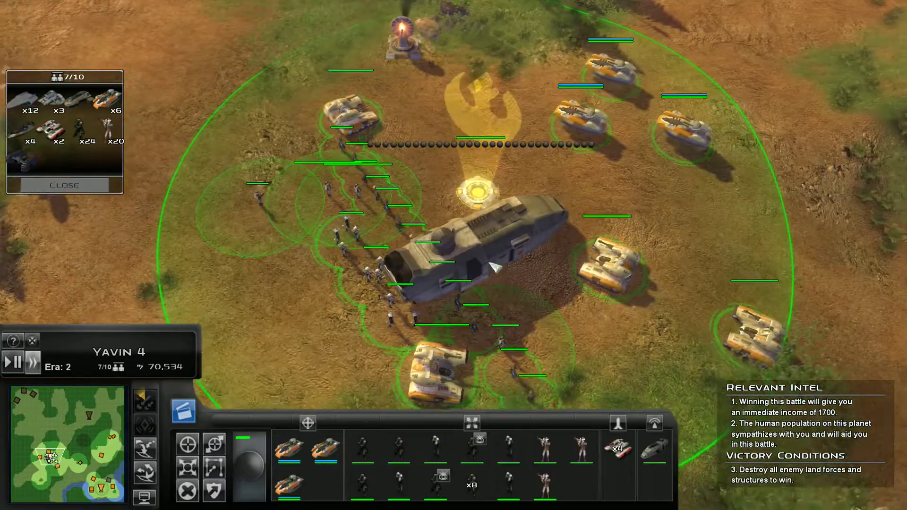
{"action": "key", "text": "Right"}
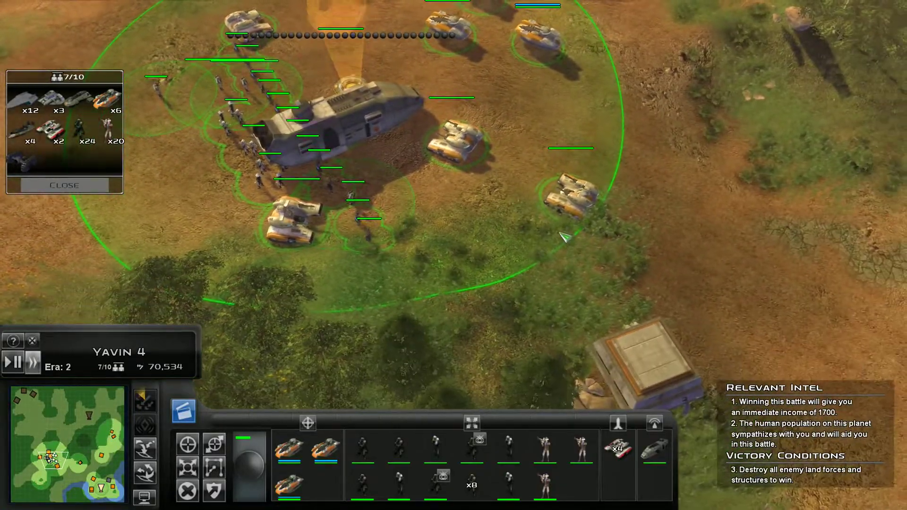
{"action": "left_click", "coordinate": [366, 338]}
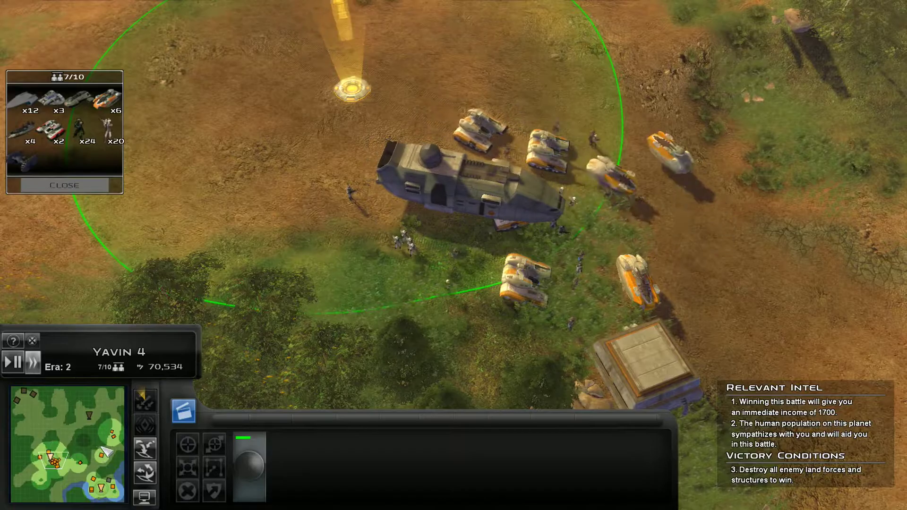
Step: Send the five forward infantry north against the enemy turret, then pan back south
{"action": "left_click", "coordinate": [111, 439]}
{"action": "left_click_drag", "start_coordinate": [454, 142], "coordinate": [638, 354]}
{"action": "right_click", "coordinate": [588, 36]}
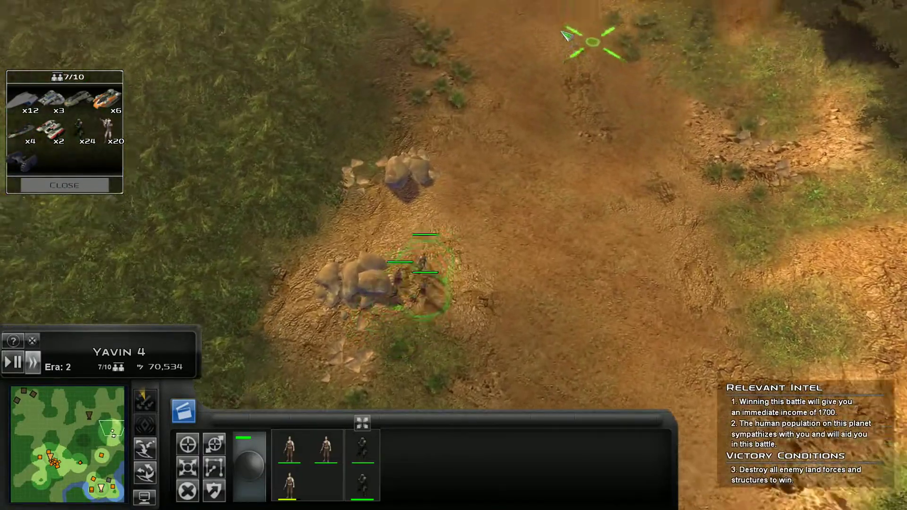
{"action": "key", "text": "Up"}
{"action": "right_click", "coordinate": [507, 135]}
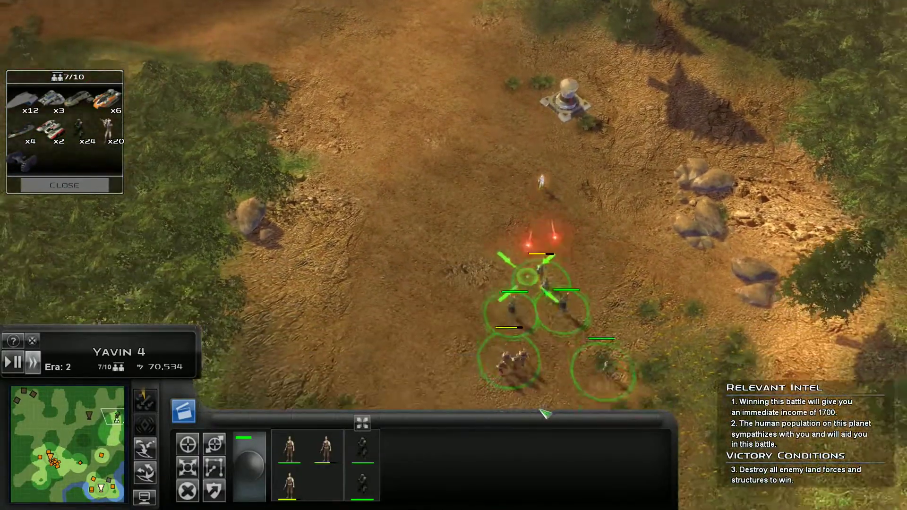
{"action": "key", "text": "Down"}
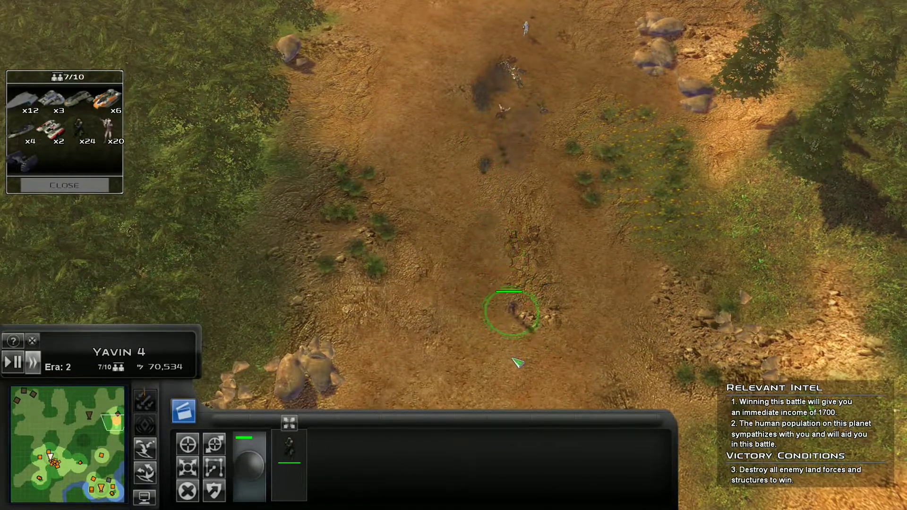
{"action": "key", "text": "Down"}
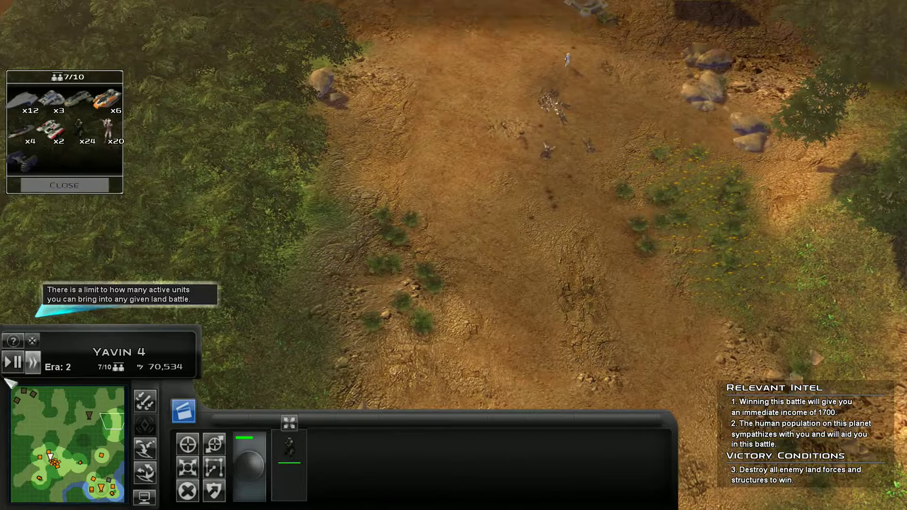
Step: Select the transport at the landing zone and send units against the enemy Light Factory
{"action": "left_click", "coordinate": [57, 467]}
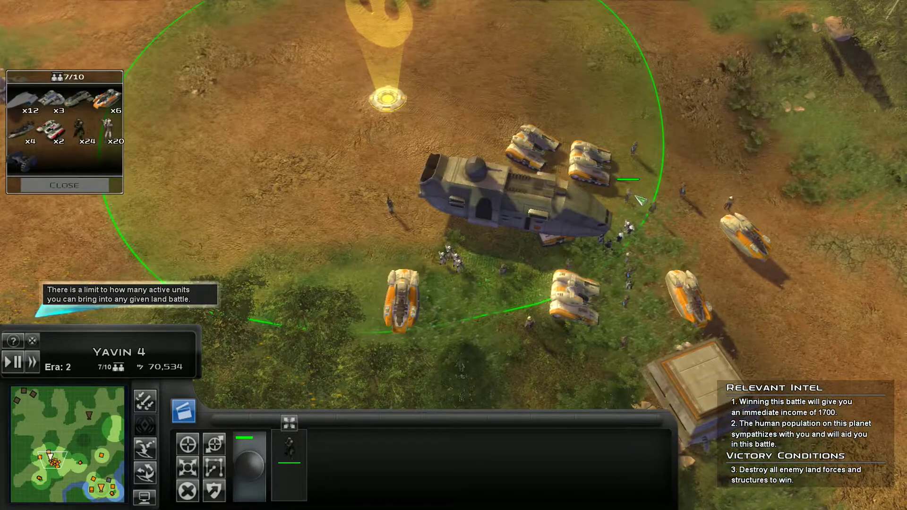
{"action": "left_click", "coordinate": [490, 207]}
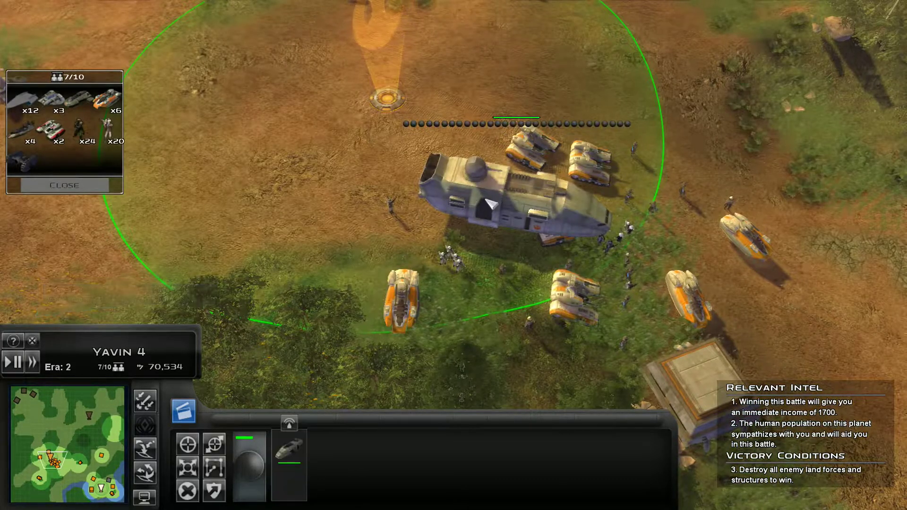
{"action": "left_click", "coordinate": [23, 411]}
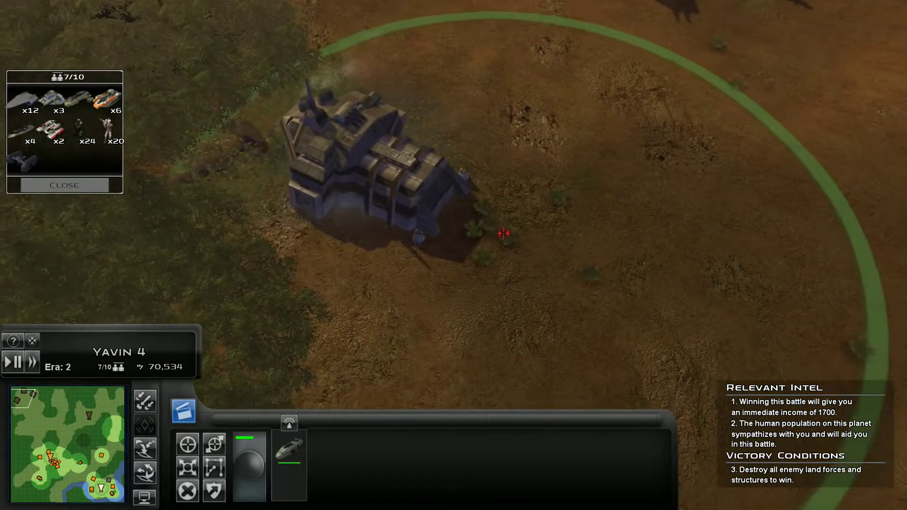
{"action": "right_click", "coordinate": [539, 244]}
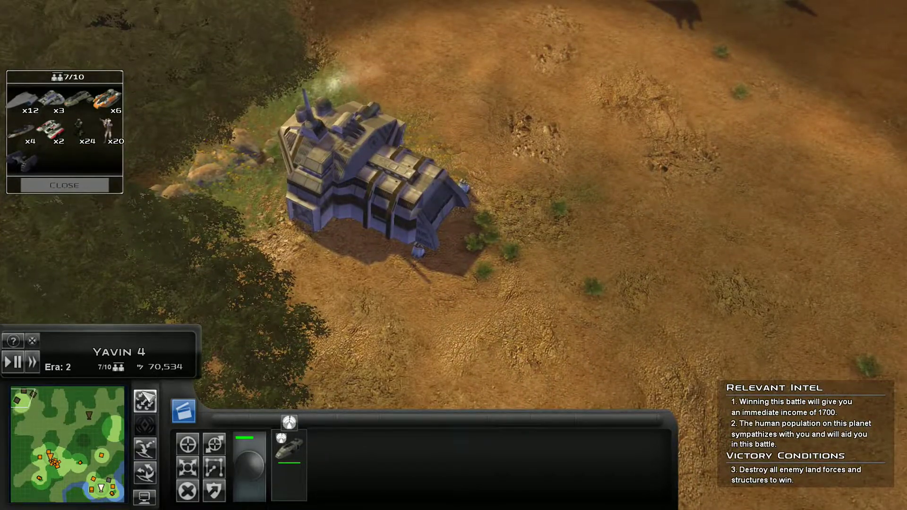
{"action": "left_click", "coordinate": [357, 214]}
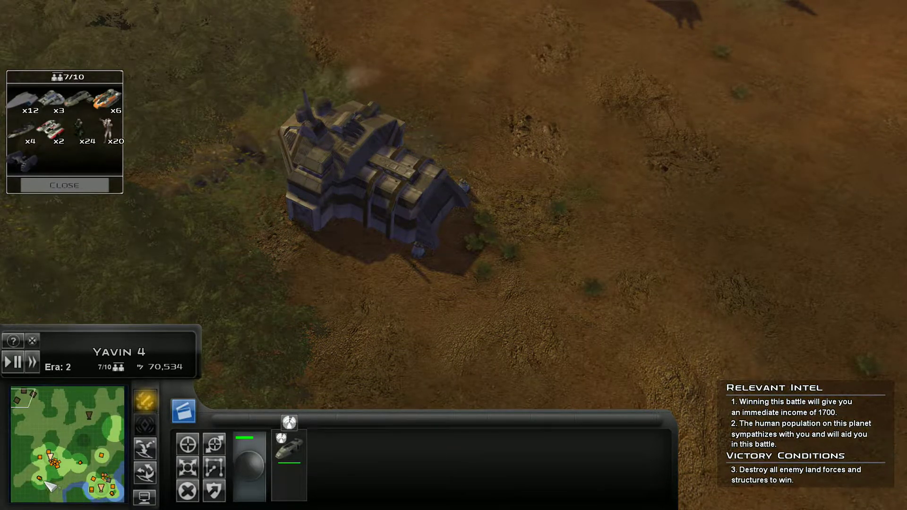
Step: Select the two infantry squads at the walled outpost and check the burning factory
{"action": "left_click", "coordinate": [50, 485]}
{"action": "left_click_drag", "start_coordinate": [224, 65], "coordinate": [467, 353]}
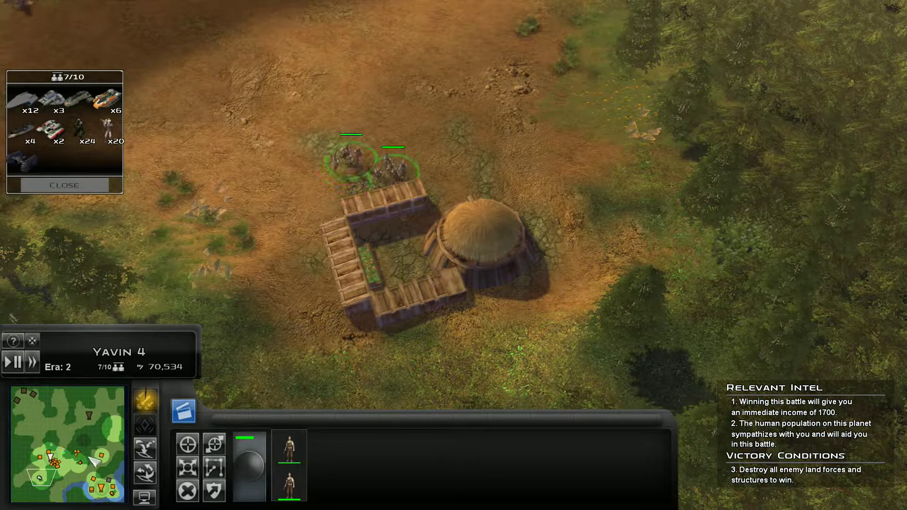
{"action": "left_click", "coordinate": [113, 448]}
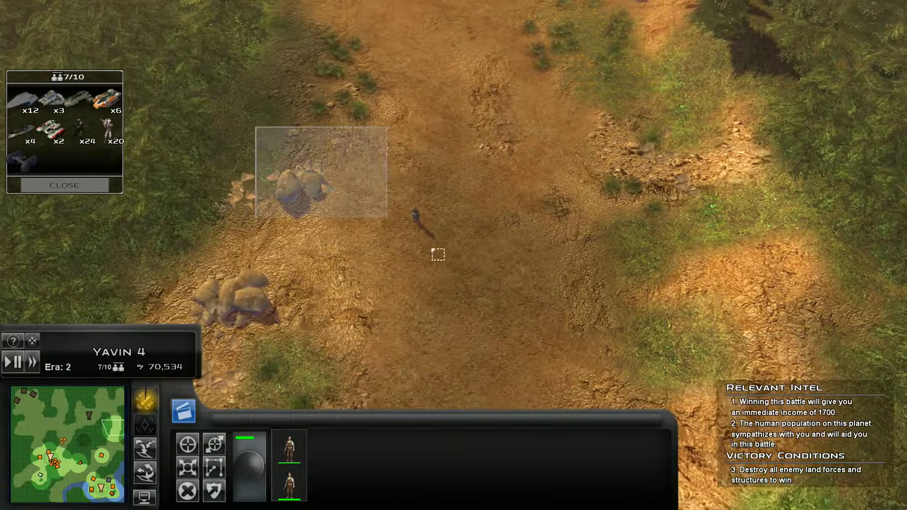
{"action": "left_click", "coordinate": [70, 470]}
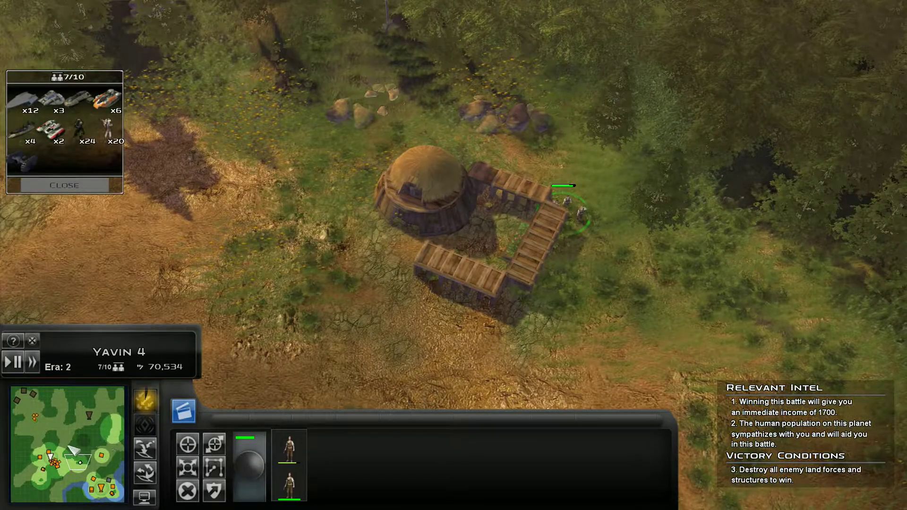
{"action": "left_click", "coordinate": [37, 409]}
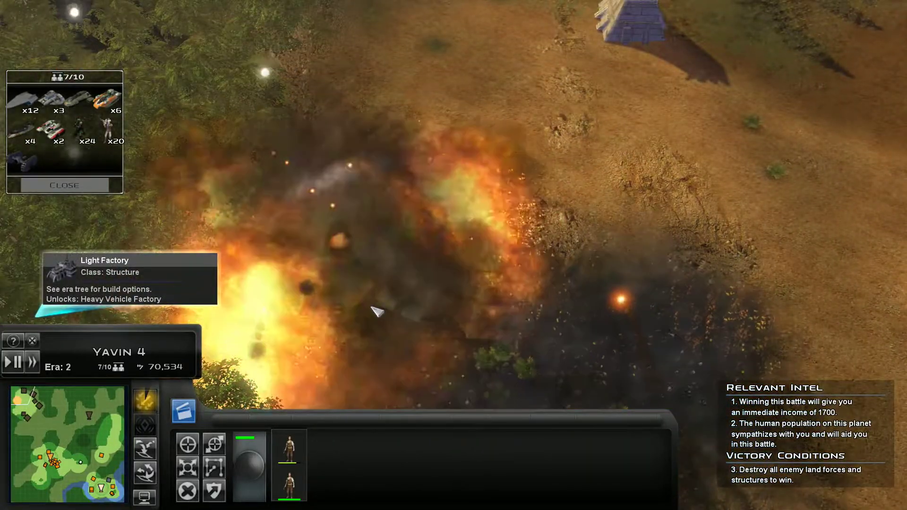
{"action": "key", "text": "Down"}
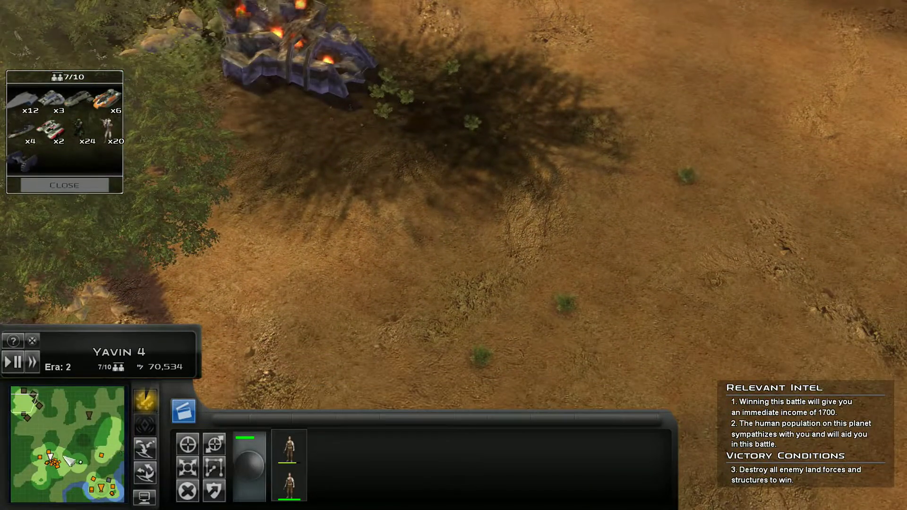
Step: Order the two infantry squads at the hut outpost to advance north
{"action": "left_click", "coordinate": [84, 462]}
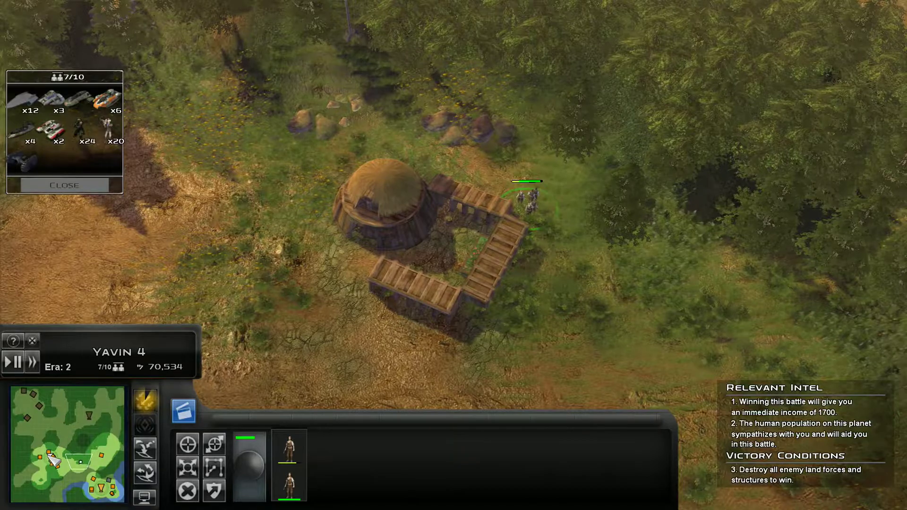
{"action": "left_click", "coordinate": [53, 459]}
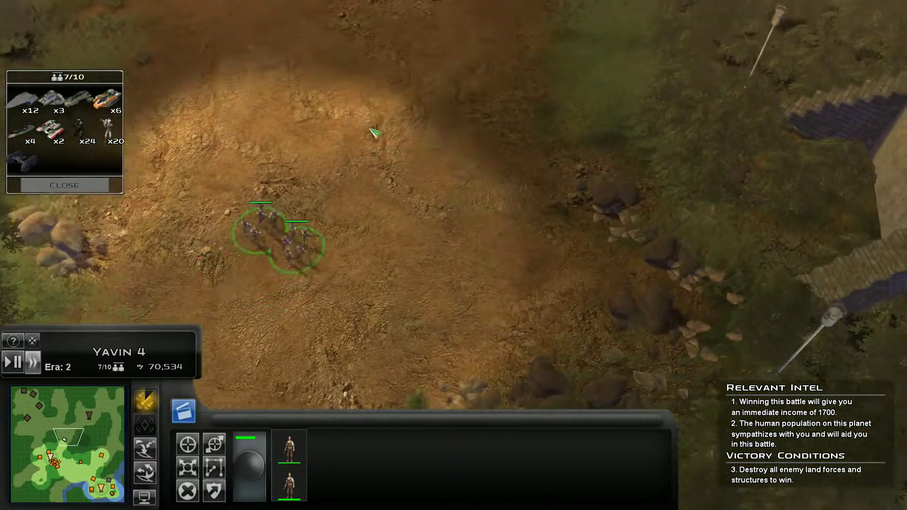
{"action": "right_click", "coordinate": [341, 127]}
{"action": "key", "text": "Right"}
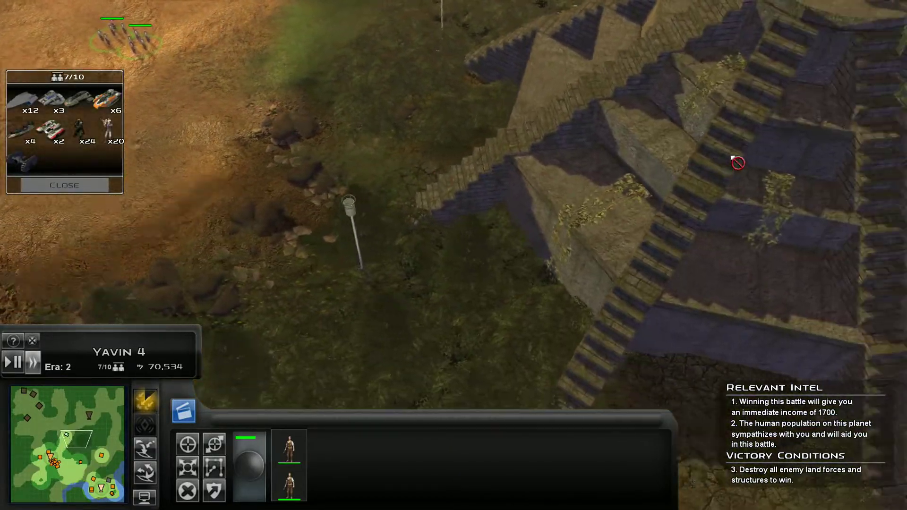
{"action": "key", "text": "Left"}
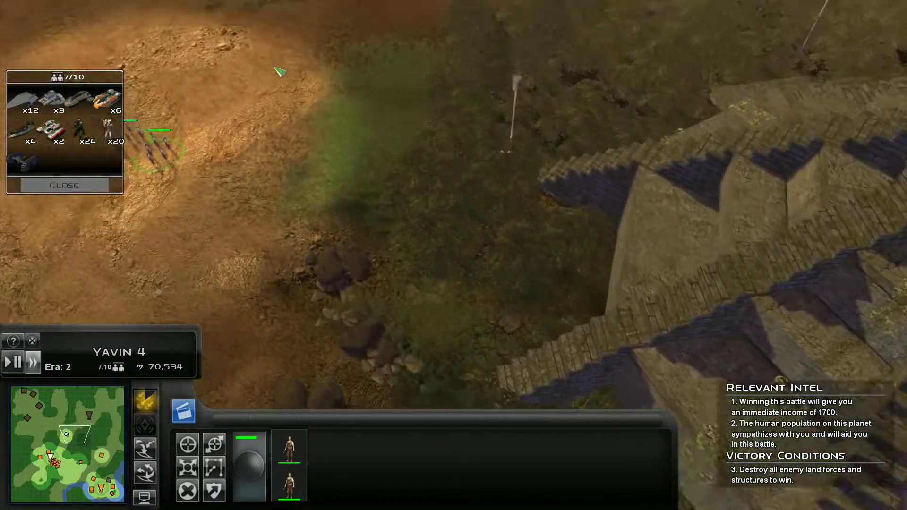
Step: Follow the advancing squads north as they engage the enemy walker
{"action": "key", "text": "Up"}
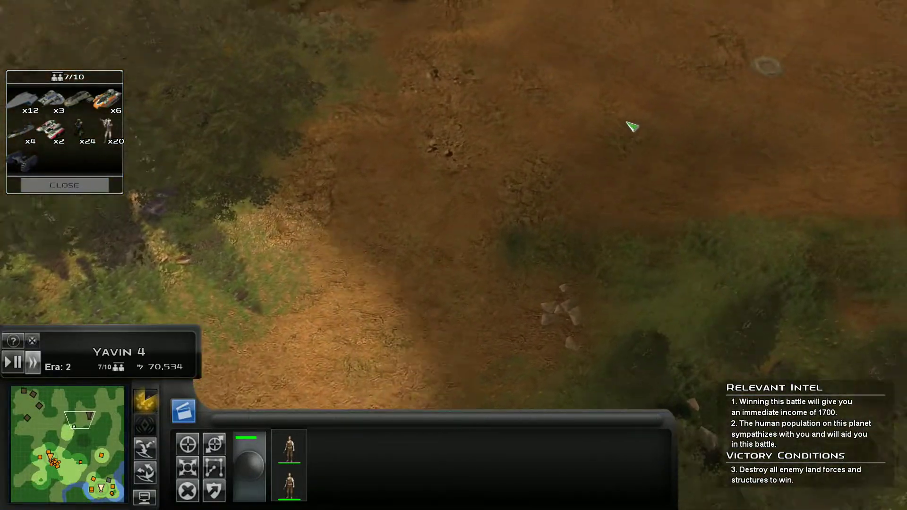
{"action": "key", "text": "Right"}
{"action": "key", "text": "Left"}
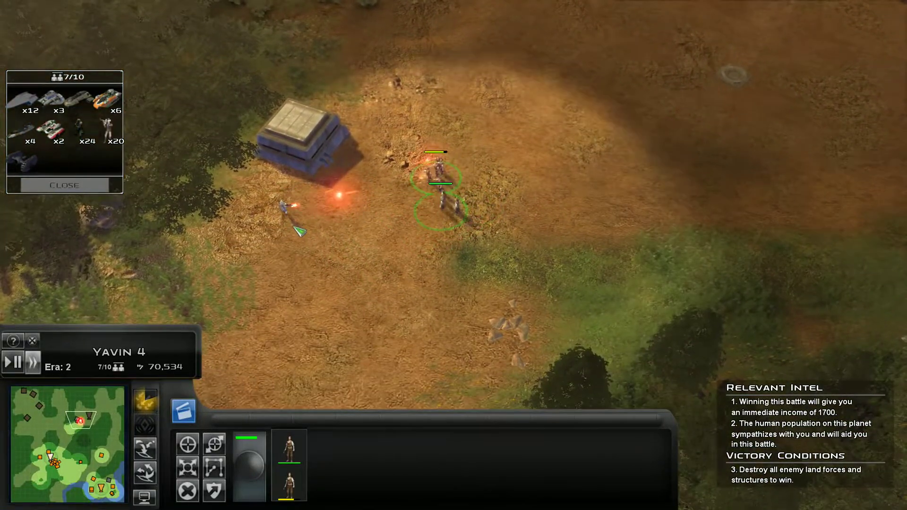
{"action": "key", "text": "Up"}
{"action": "key", "text": "Right"}
{"action": "key", "text": "Up"}
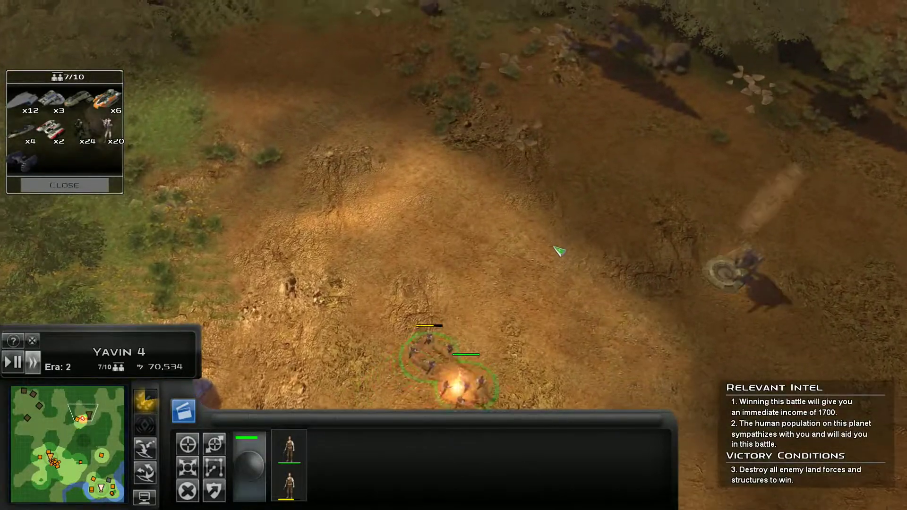
{"action": "key", "text": "Down"}
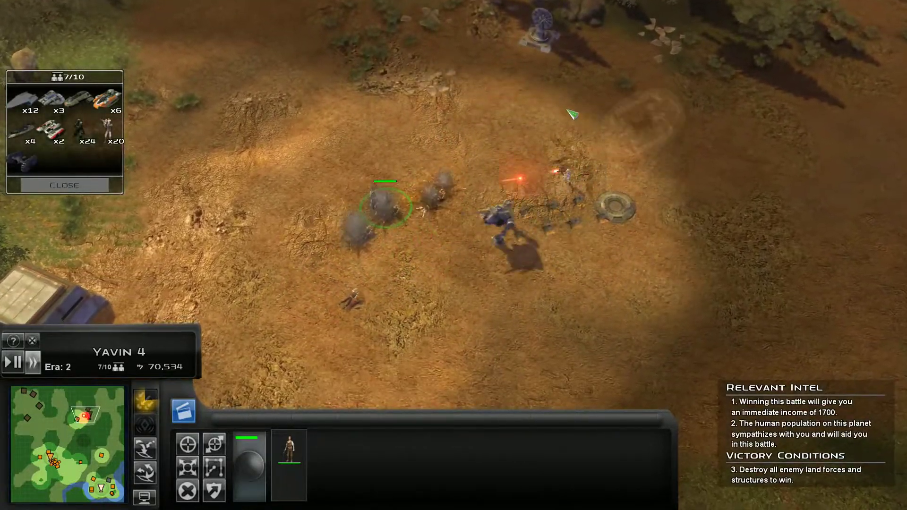
{"action": "key", "text": "Right"}
{"action": "key", "text": "Up"}
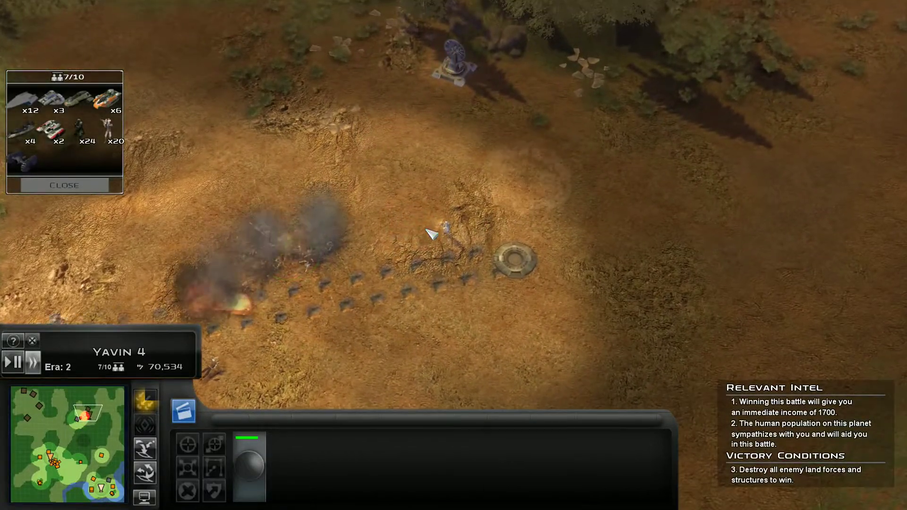
{"action": "key", "text": "Down"}
{"action": "key", "text": "Left"}
Step: Select the entire army gathered at the landing zone as deployment reaches 10/10
{"action": "key", "text": "Down"}
{"action": "key", "text": "Left"}
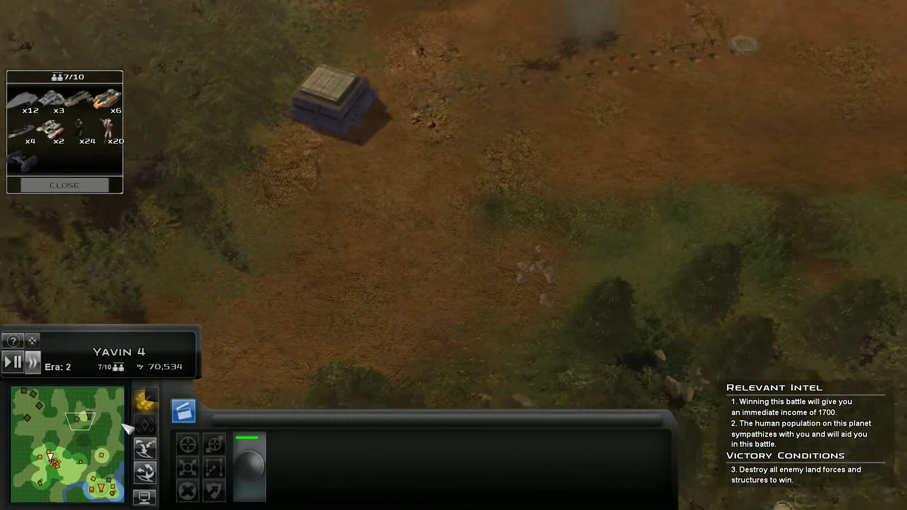
{"action": "key", "text": "Down"}
{"action": "key", "text": "Left"}
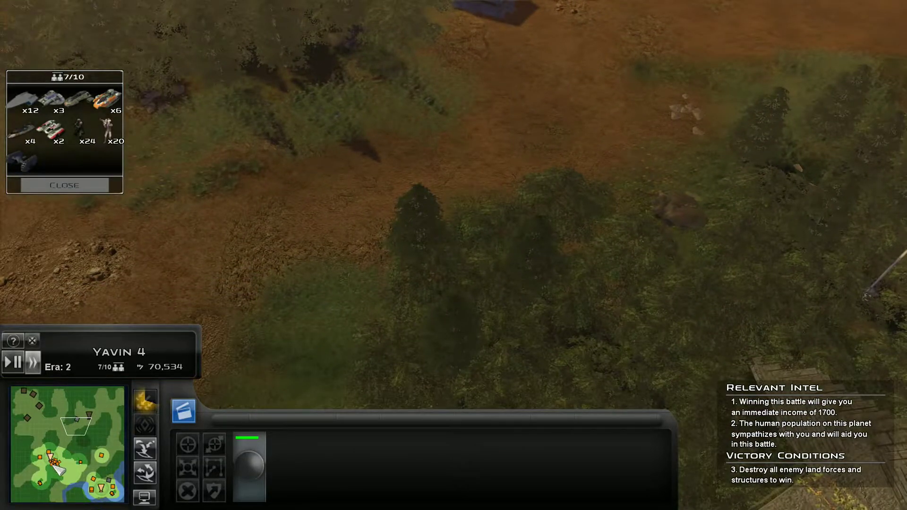
{"action": "left_click", "coordinate": [55, 468]}
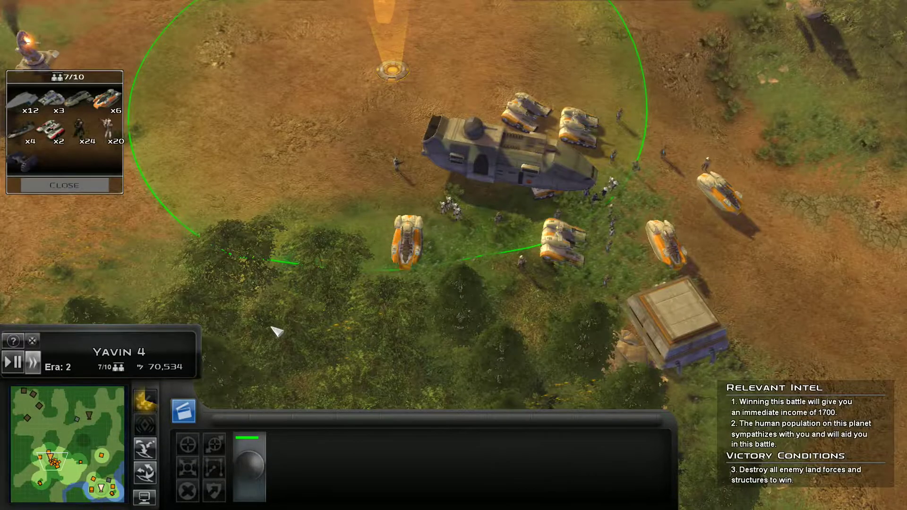
{"action": "left_click_drag", "start_coordinate": [242, 45], "coordinate": [412, 192]}
{"action": "key", "text": "Up"}
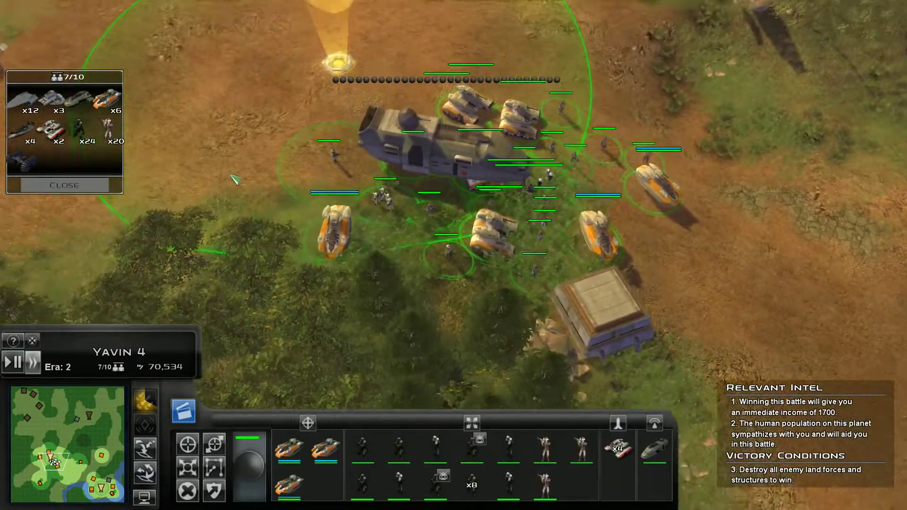
{"action": "scroll", "coordinate": [287, 206], "scroll_direction": "up", "scroll_amount": 3}
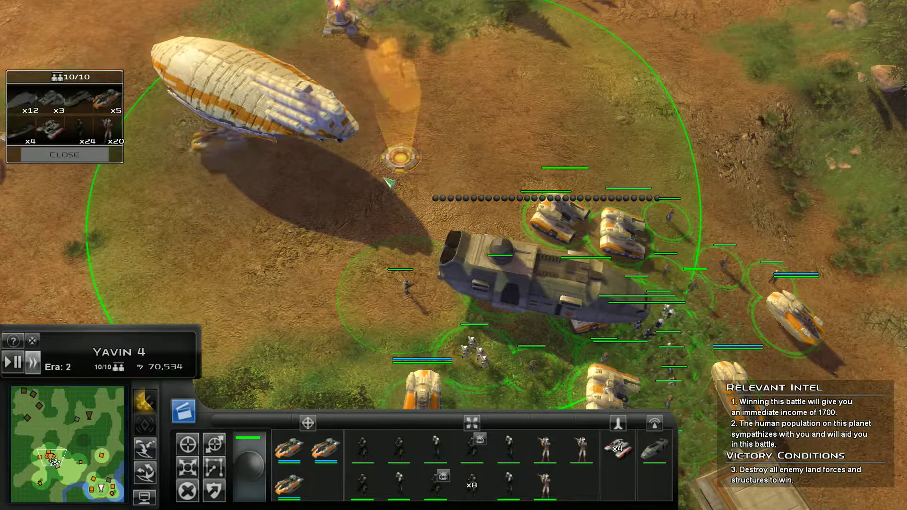
{"action": "scroll", "coordinate": [388, 200], "scroll_direction": "up", "scroll_amount": 2}
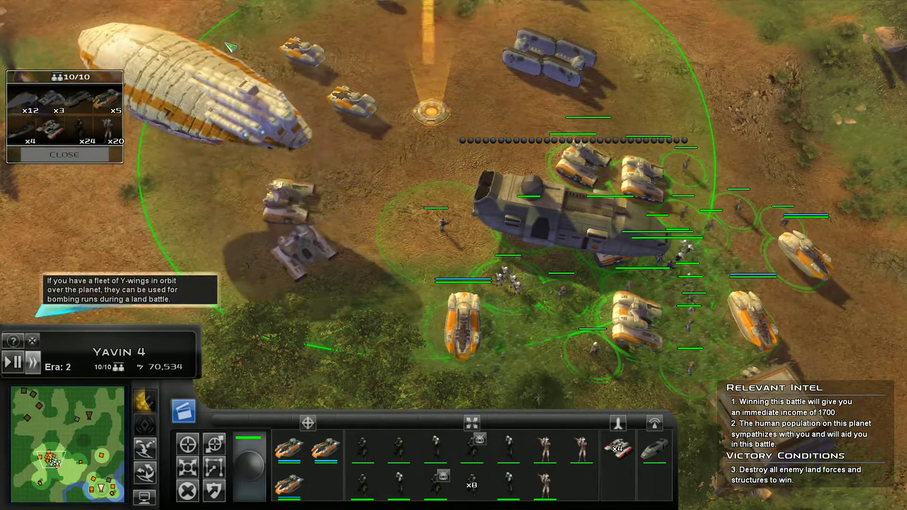
{"action": "scroll", "coordinate": [615, 110], "scroll_direction": "up", "scroll_amount": 3}
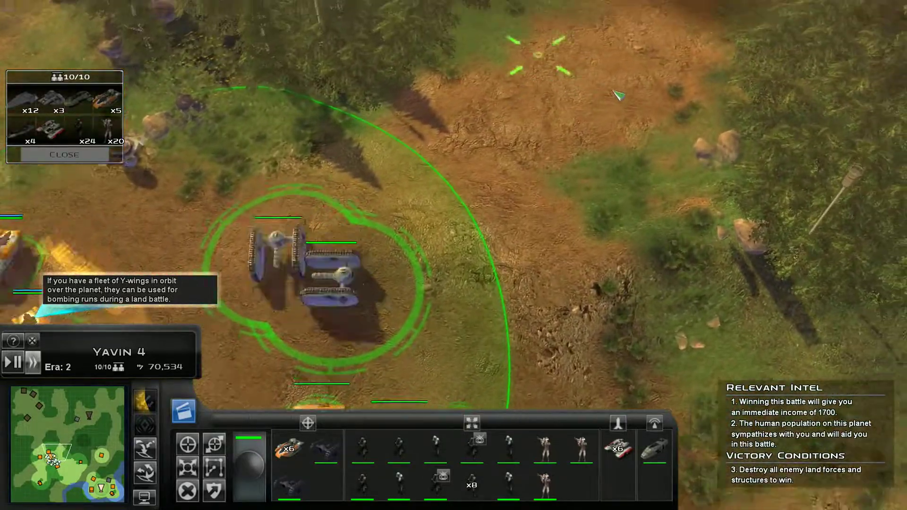
{"action": "scroll", "coordinate": [615, 110], "scroll_direction": "up", "scroll_amount": 3}
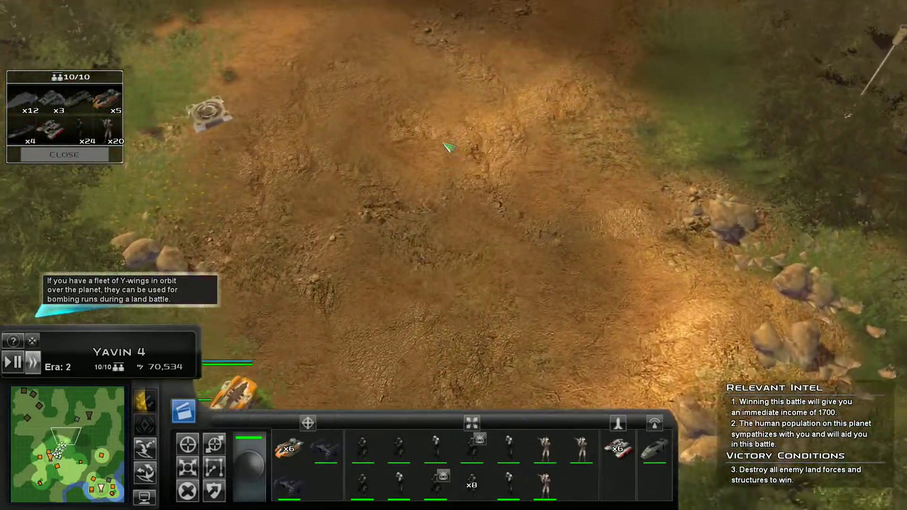
Step: Move the army north toward the blue enemy building
{"action": "key", "text": "Up"}
{"action": "right_click", "coordinate": [508, 183]}
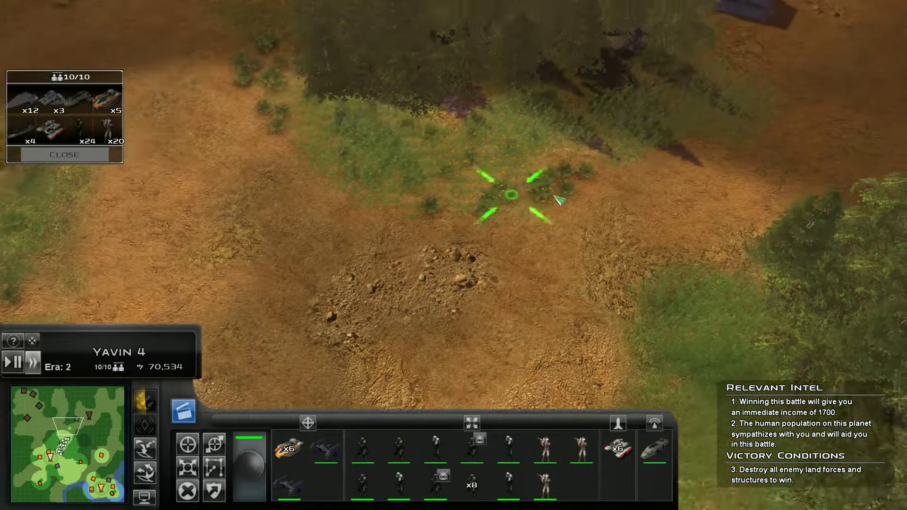
{"action": "key", "text": "Right"}
{"action": "right_click", "coordinate": [535, 269]}
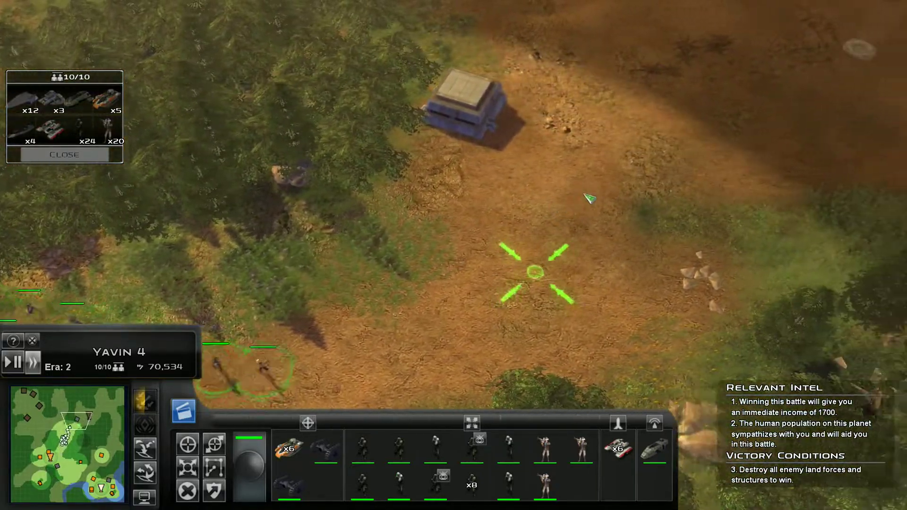
Step: Track the enemy tank and push the army north across the clearing
{"action": "key", "text": "Right"}
{"action": "key", "text": "Up"}
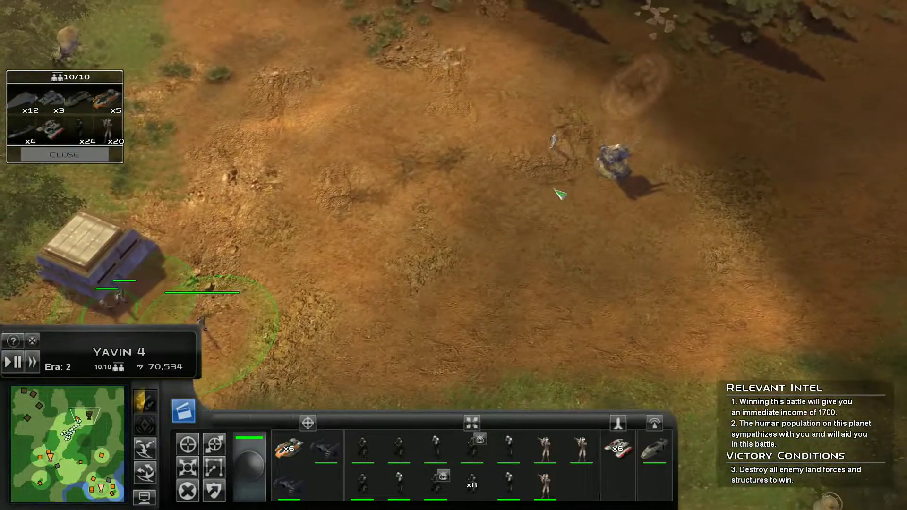
{"action": "key", "text": "Right"}
{"action": "key", "text": "Up"}
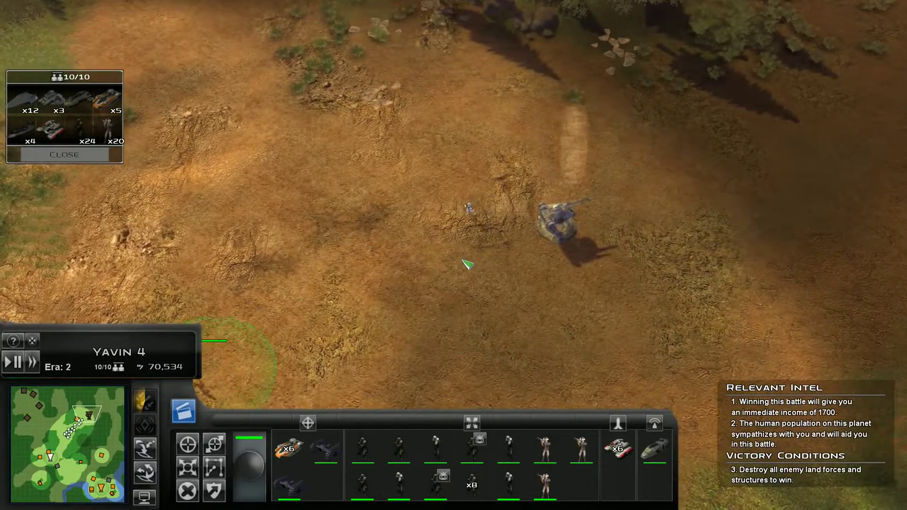
{"action": "key", "text": "Left"}
{"action": "key", "text": "Down"}
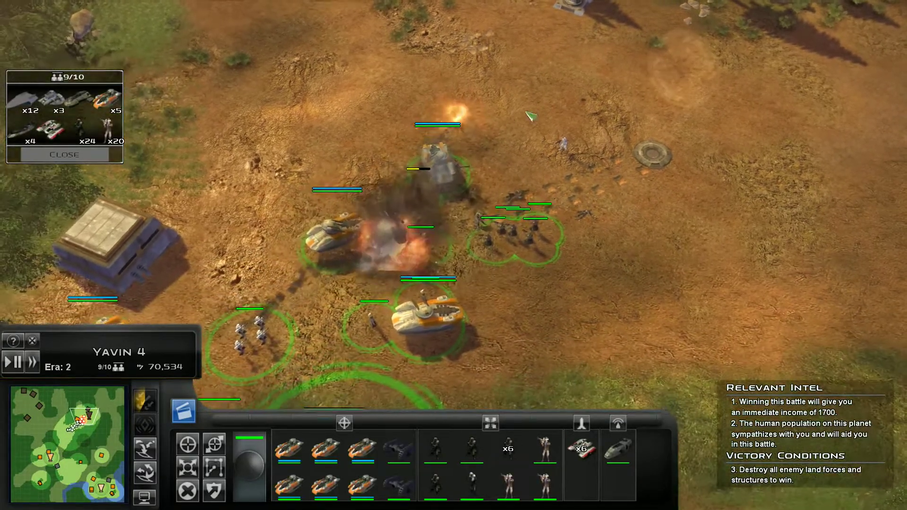
{"action": "right_click", "coordinate": [522, 178]}
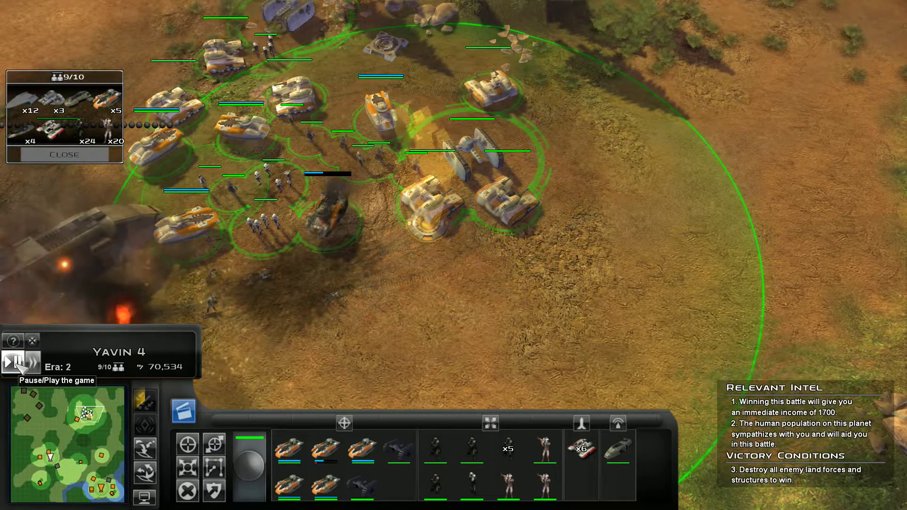
Step: Resume play, attack the enemy unit, and push the army past the ruined structure
{"action": "left_click", "coordinate": [15, 363]}
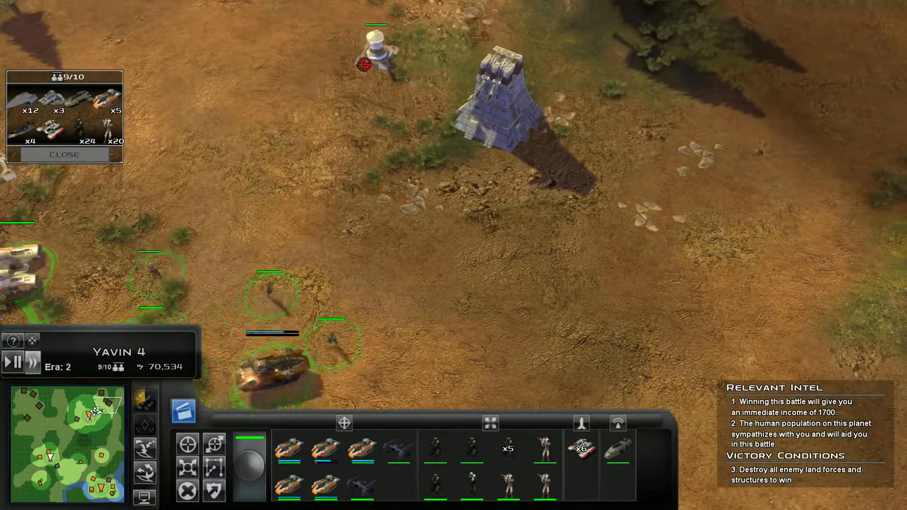
{"action": "right_click", "coordinate": [364, 63]}
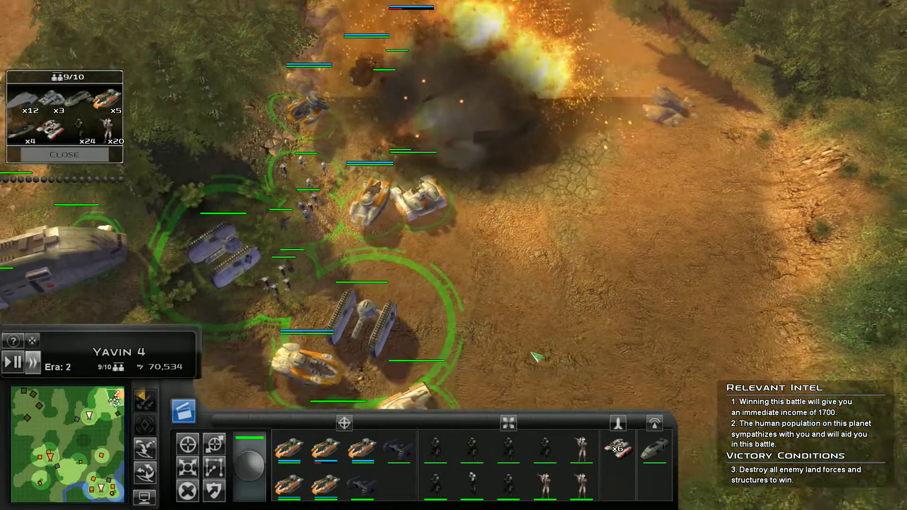
{"action": "right_click", "coordinate": [524, 284]}
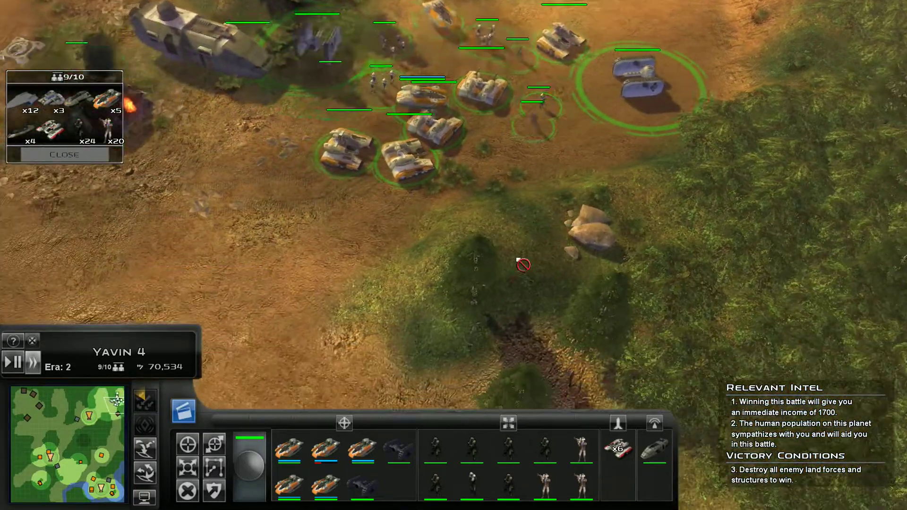
{"action": "key", "text": "Down"}
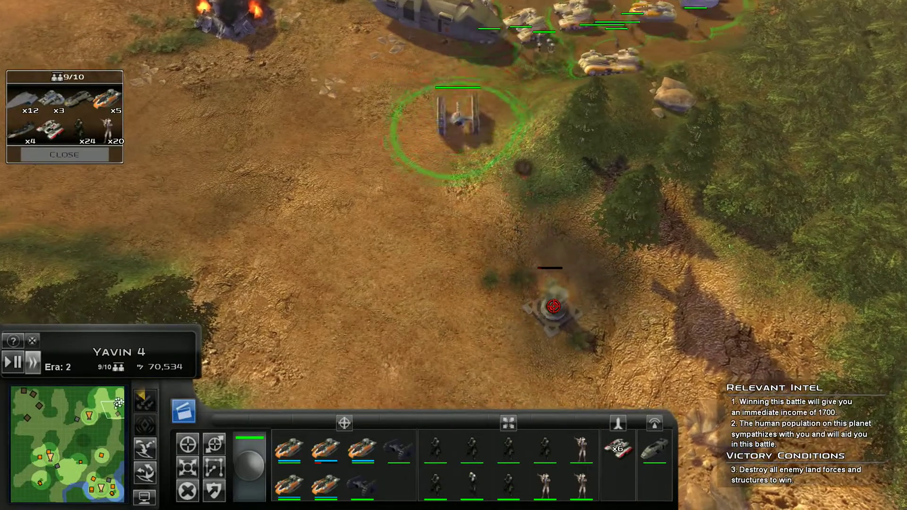
{"action": "key", "text": "Left"}
{"action": "key", "text": "Down"}
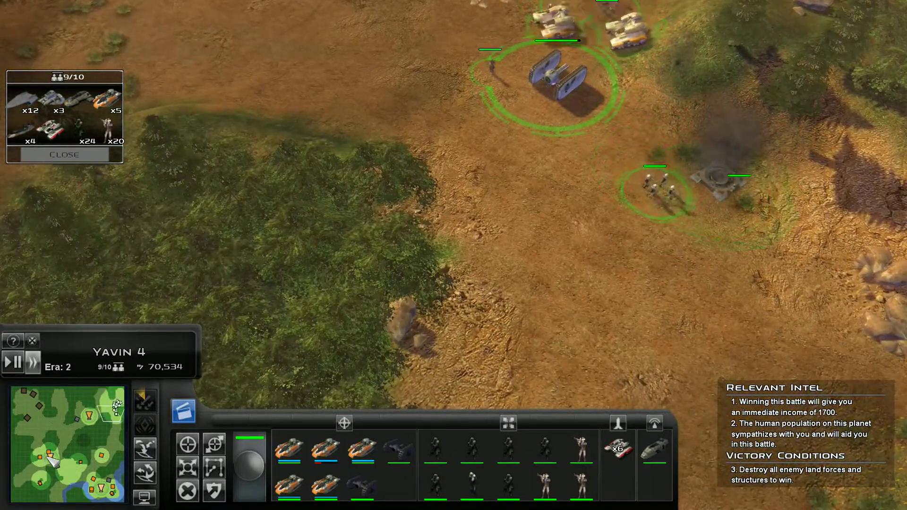
{"action": "key", "text": "Up"}
{"action": "key", "text": "Left"}
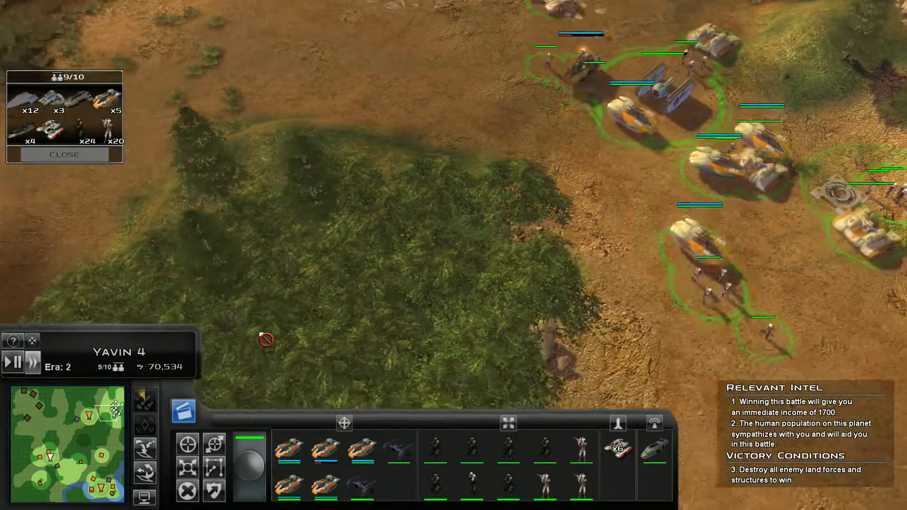
{"action": "key", "text": "Left"}
{"action": "key", "text": "Down"}
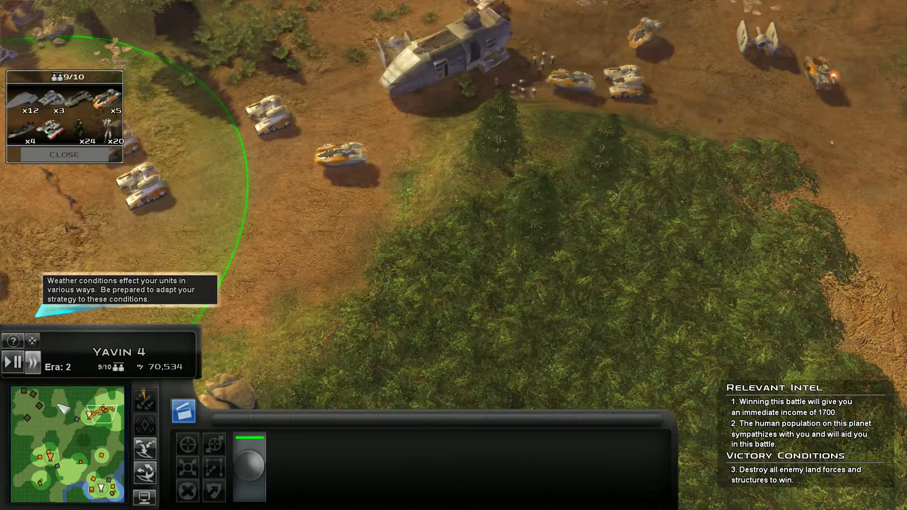
Step: Scout the northwest enemy outpost, cancel a structure placement, and select all ground units with Ctrl+A
{"action": "left_click", "coordinate": [397, 98]}
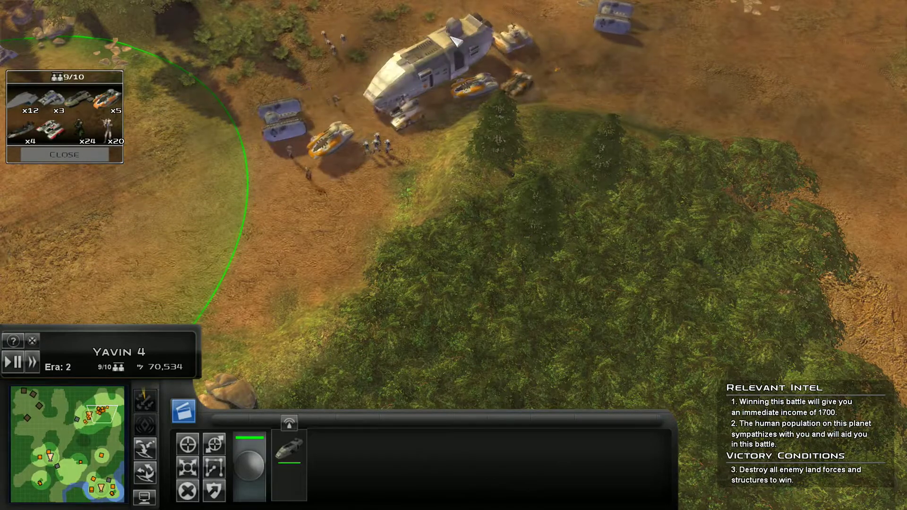
{"action": "left_click_drag", "start_coordinate": [130, 423], "coordinate": [36, 403]}
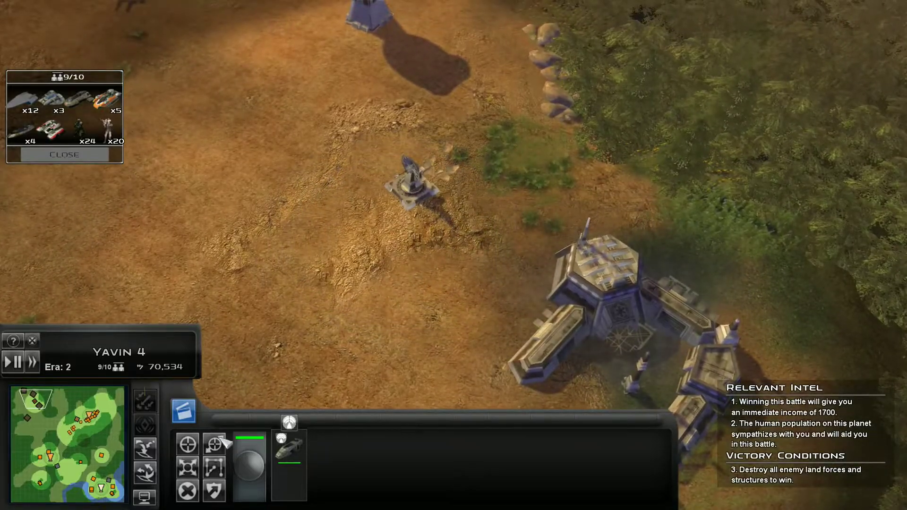
{"action": "left_click", "coordinate": [215, 445]}
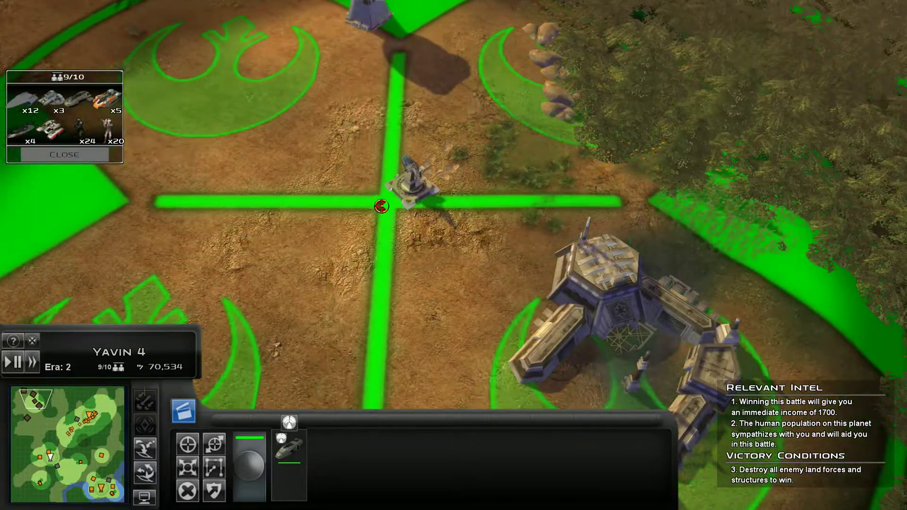
{"action": "right_click", "coordinate": [385, 206]}
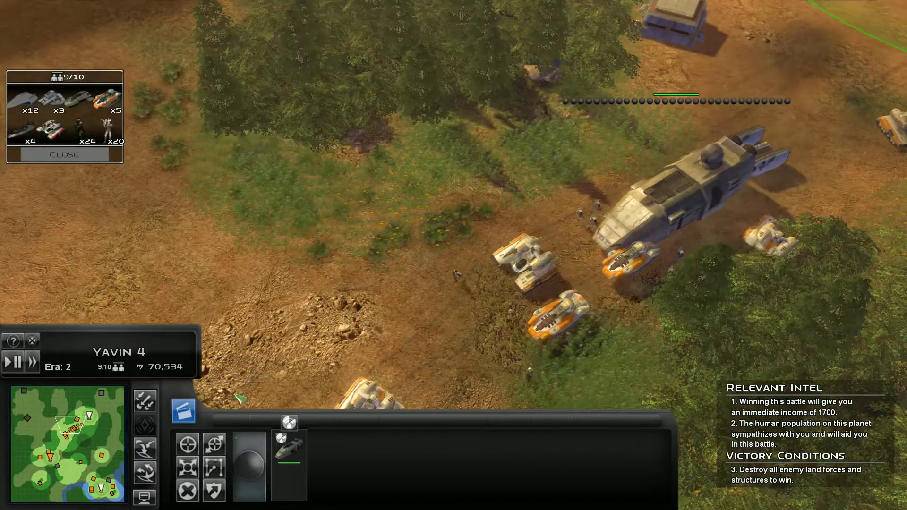
{"action": "key", "text": "ctrl+a"}
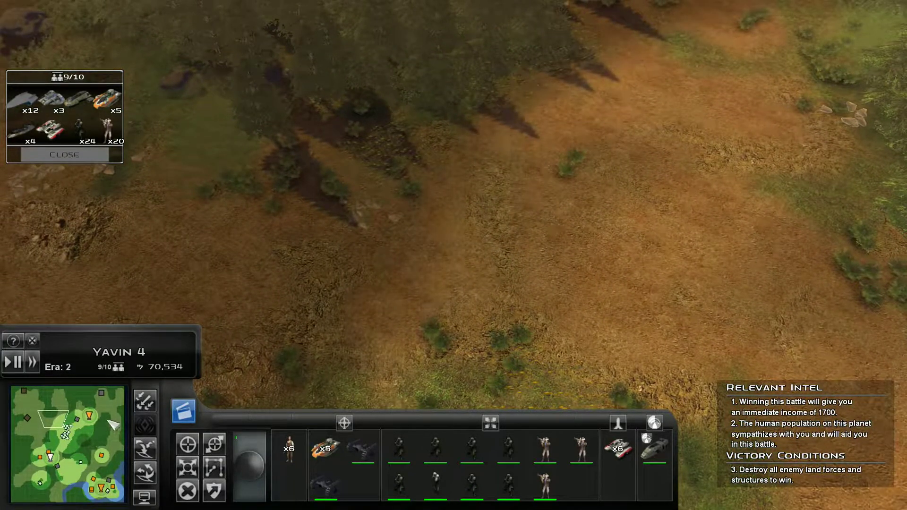
Step: Send the army toward the Turbolaser Tower and speed up the game
{"action": "left_click", "coordinate": [63, 403]}
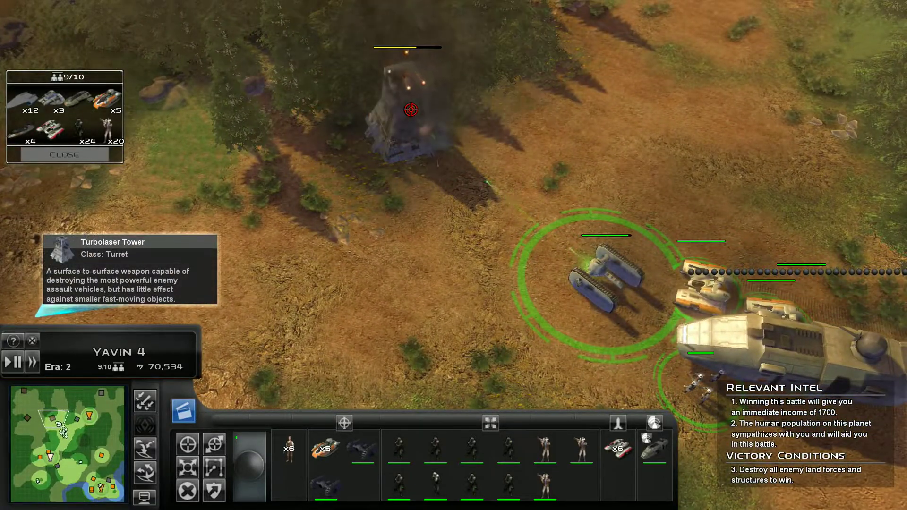
{"action": "right_click", "coordinate": [470, 190]}
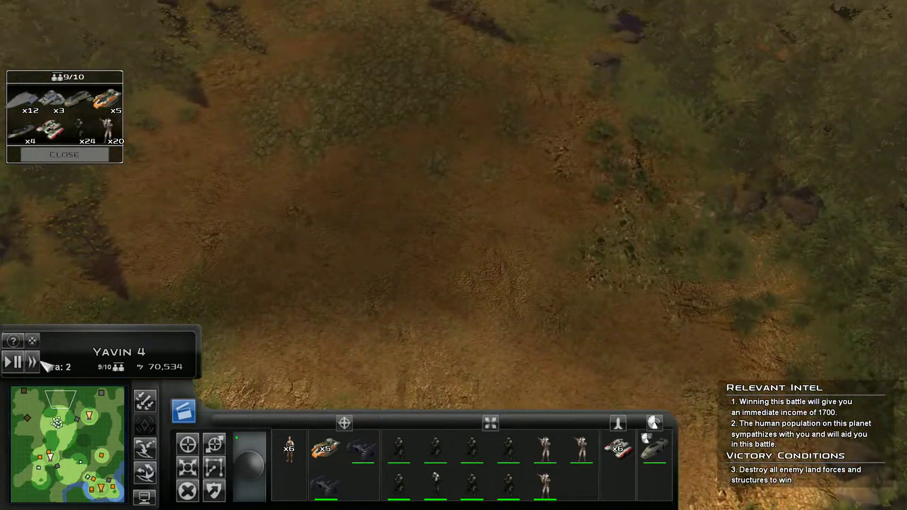
{"action": "left_click", "coordinate": [39, 361]}
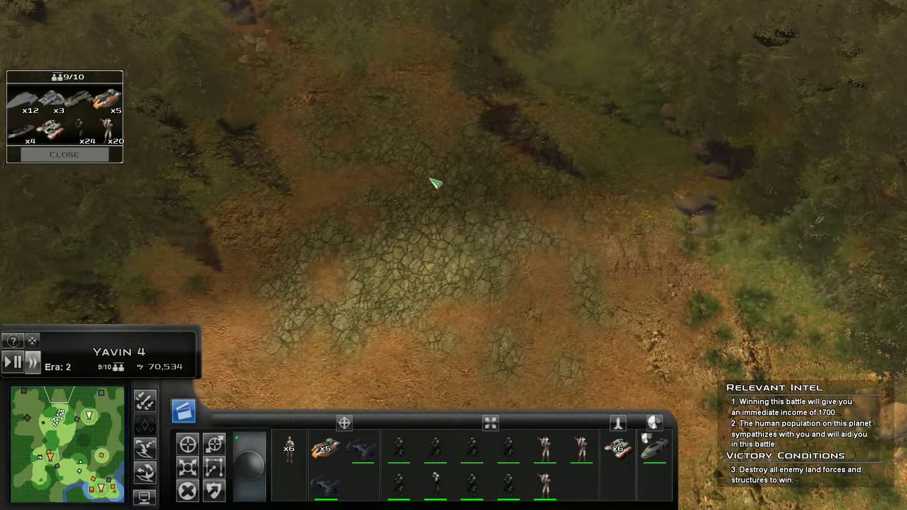
Step: Destroy the last enemy unit and return to the galactic map
{"action": "left_click", "coordinate": [51, 425]}
{"action": "right_click", "coordinate": [383, 233]}
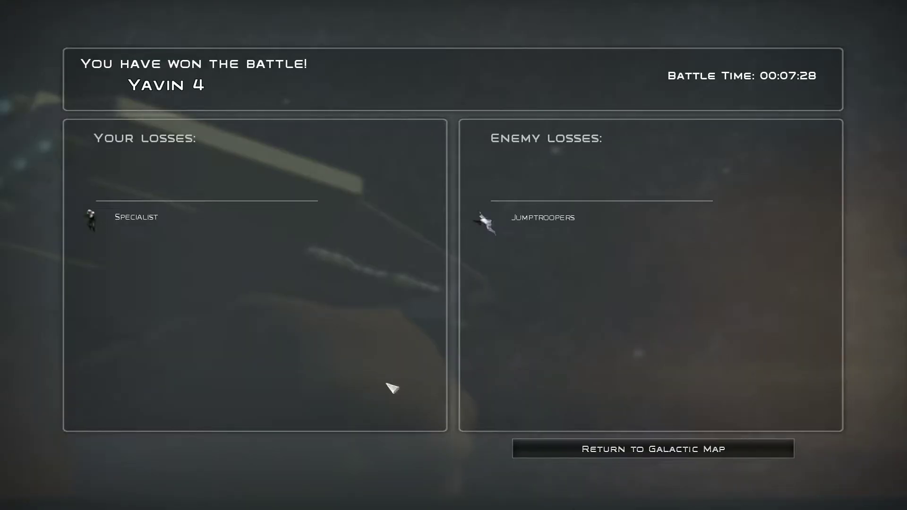
{"action": "left_click", "coordinate": [614, 448]}
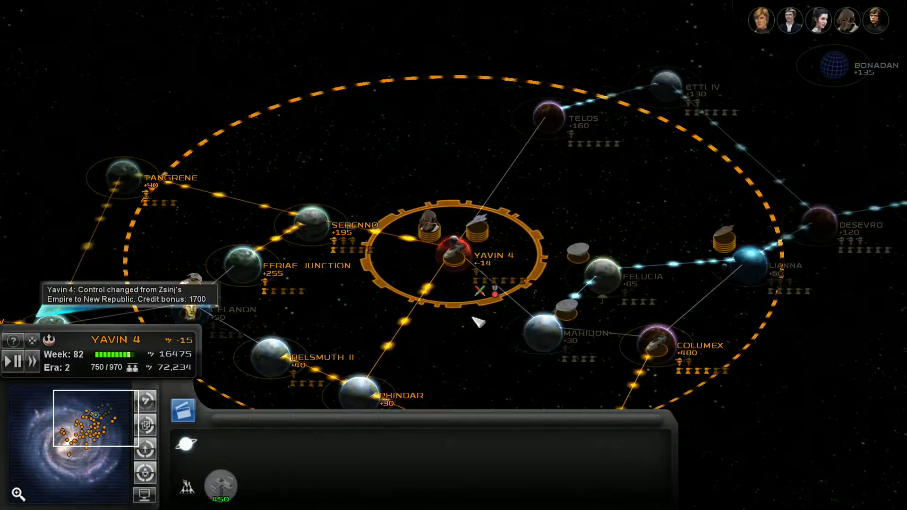
{"action": "mouse_move", "coordinate": [477, 229]}
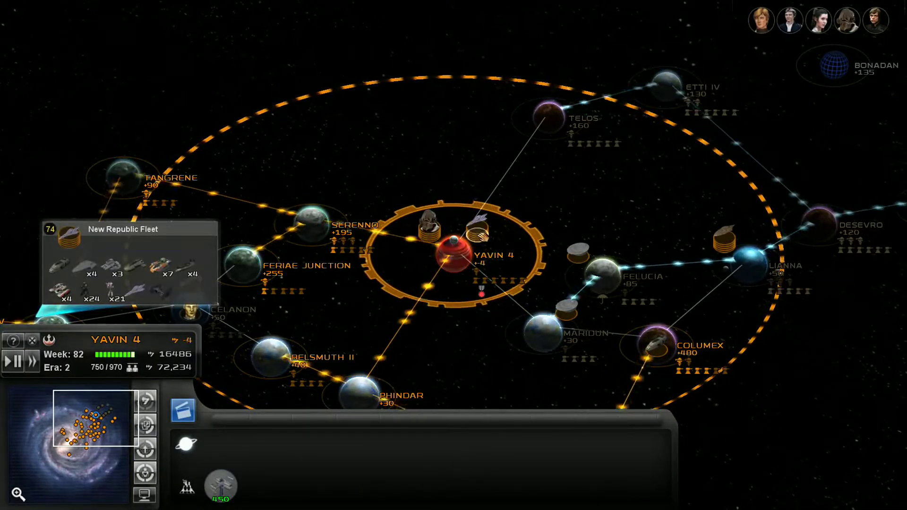
Step: Pause the galactic campaign and pan the galaxy view down and right
{"action": "key", "text": "p"}
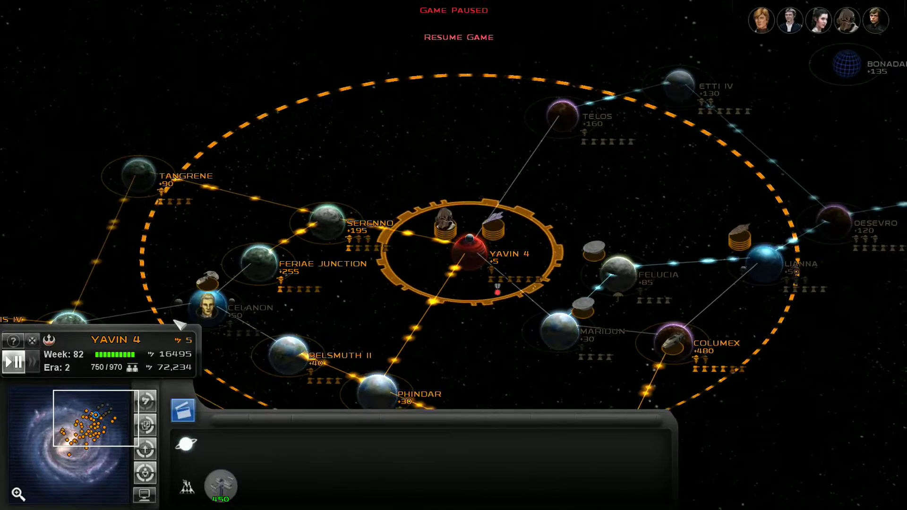
{"action": "key", "text": "Down"}
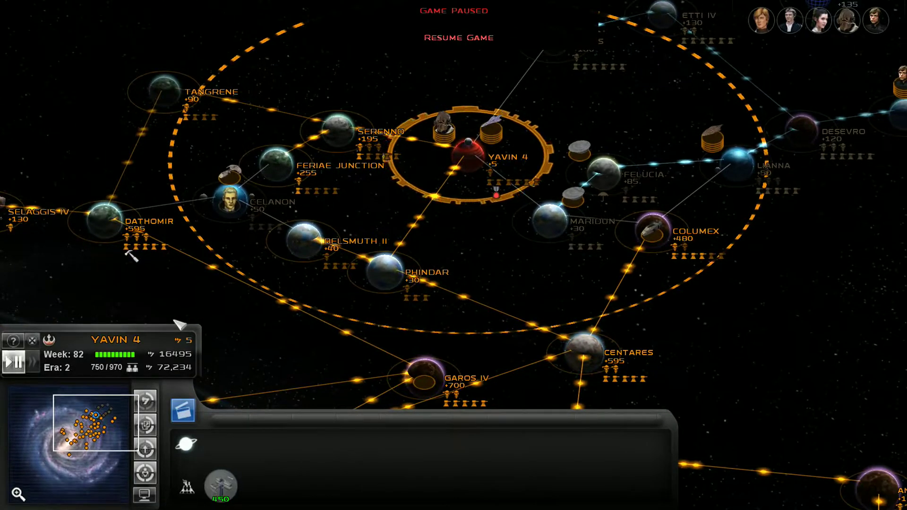
{"action": "key", "text": "Right"}
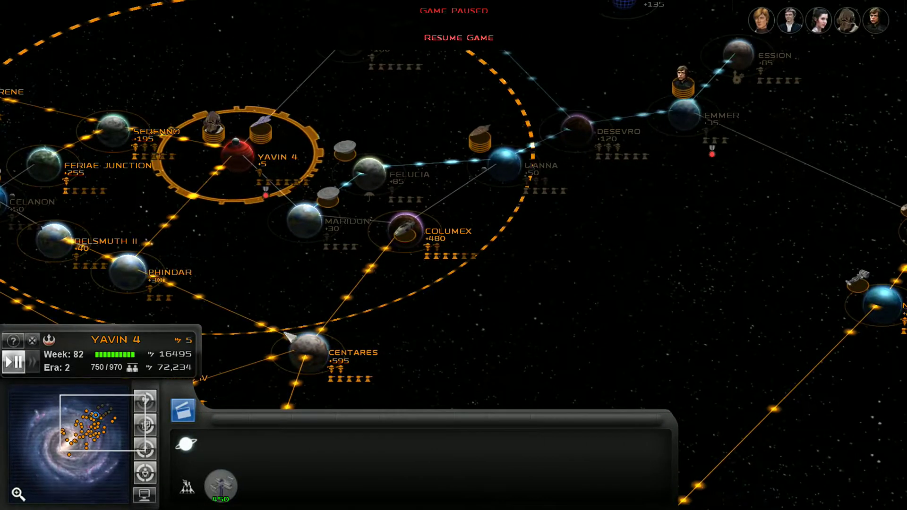
{"action": "scroll", "coordinate": [399, 318], "scroll_direction": "down", "scroll_amount": 3}
{"action": "scroll", "coordinate": [439, 284], "scroll_direction": "up", "scroll_amount": 5}
{"action": "scroll", "coordinate": [485, 244], "scroll_direction": "down", "scroll_amount": 3}
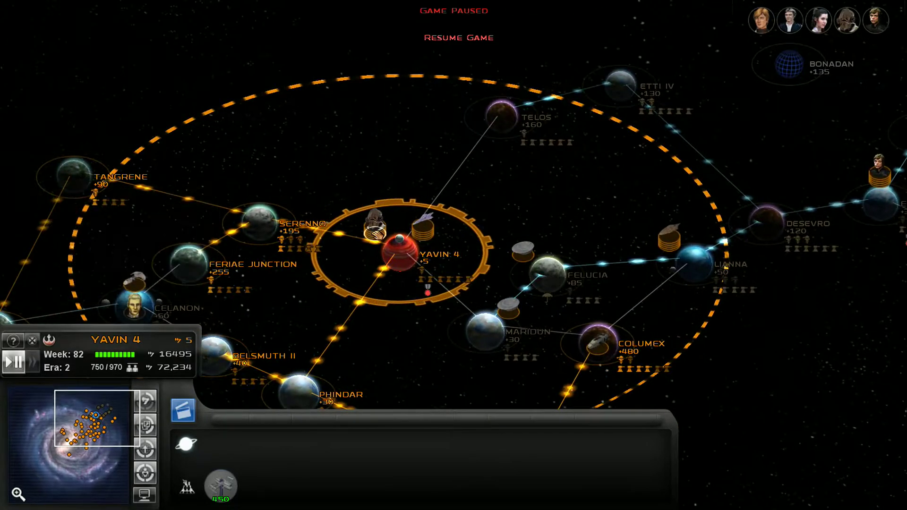
{"action": "scroll", "coordinate": [379, 236], "scroll_direction": "up", "scroll_amount": 3}
{"action": "scroll", "coordinate": [378, 235], "scroll_direction": "up", "scroll_amount": 2}
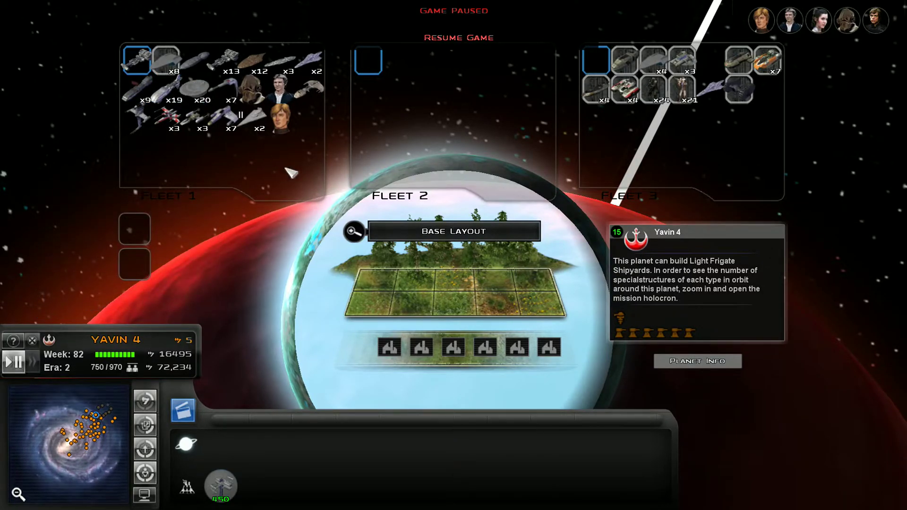
{"action": "scroll", "coordinate": [291, 173], "scroll_direction": "down", "scroll_amount": 3}
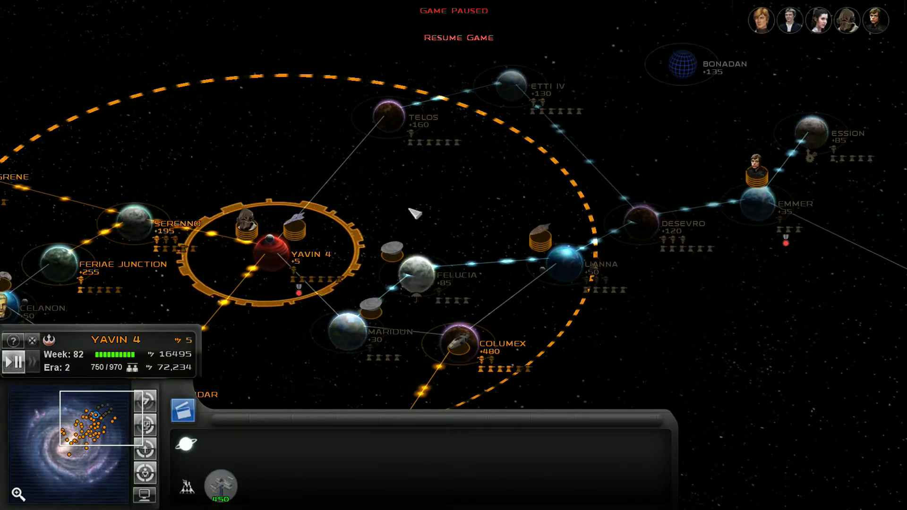
{"action": "mouse_move", "coordinate": [417, 273]}
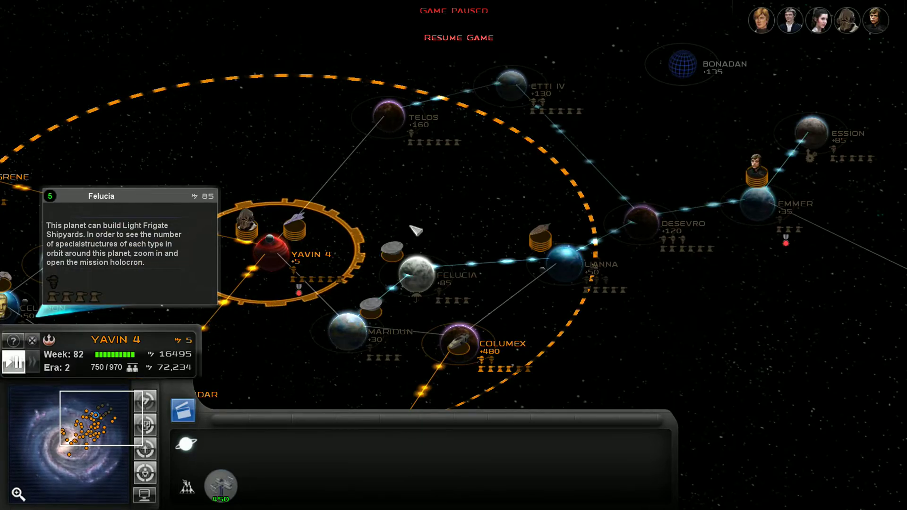
{"action": "scroll", "coordinate": [418, 234], "scroll_direction": "up", "scroll_amount": 1}
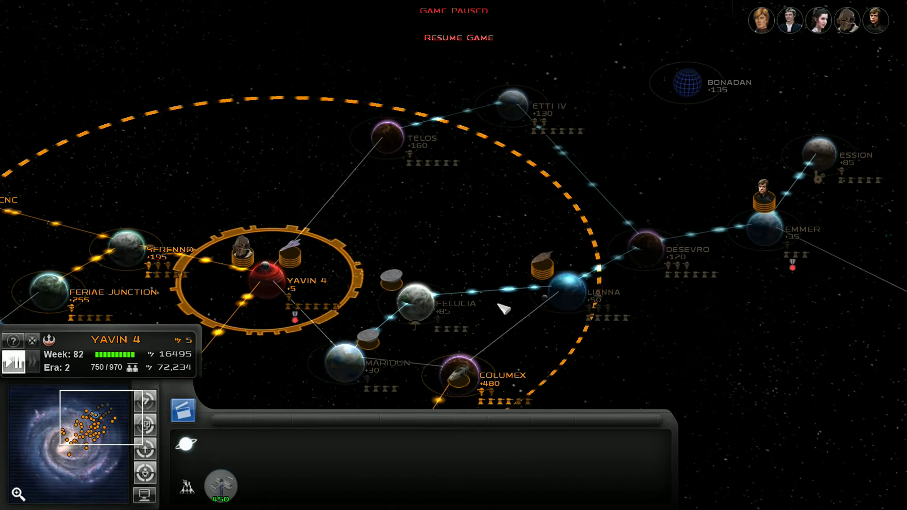